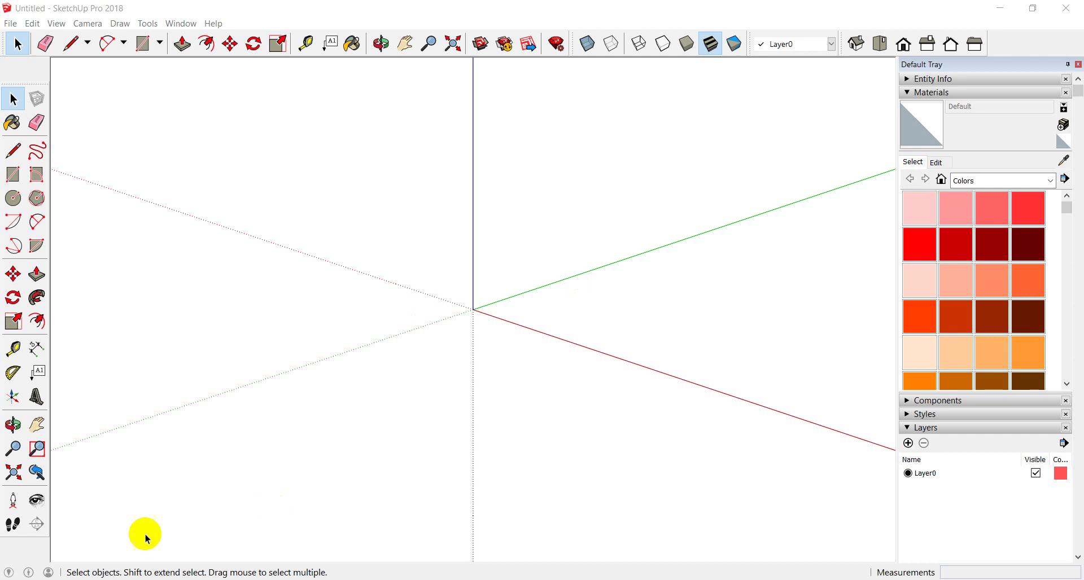
Draw an 800 × 2100 mm rectangle from the origin and orbit to frame the new face
{"action": "mouse_move", "coordinate": [145, 535]}
{"action": "middle_mouse_down"}
{"action": "mouse_move", "coordinate": [204, 495]}
{"action": "mouse_move", "coordinate": [266, 293]}
{"action": "mouse_move", "coordinate": [319, 359]}
{"action": "mouse_move", "coordinate": [355, 450]}
{"action": "mouse_move", "coordinate": [350, 417]}
{"action": "middle_mouse_up"}
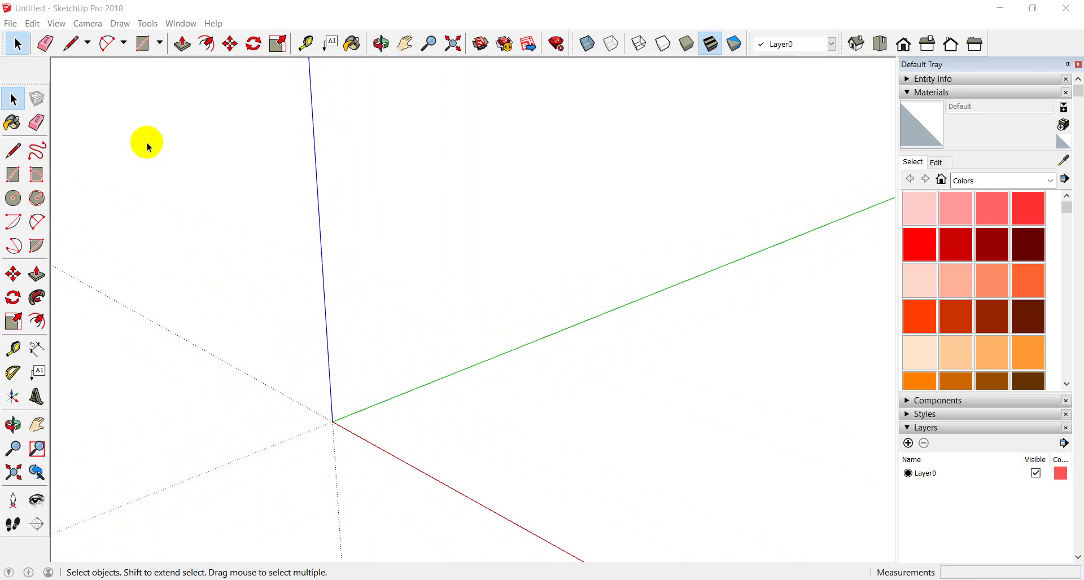
{"action": "scroll", "coordinate": [153, 148], "scroll_direction": "down", "scroll_amount": 3}
{"action": "scroll", "coordinate": [254, 266], "scroll_direction": "up", "scroll_amount": 1}
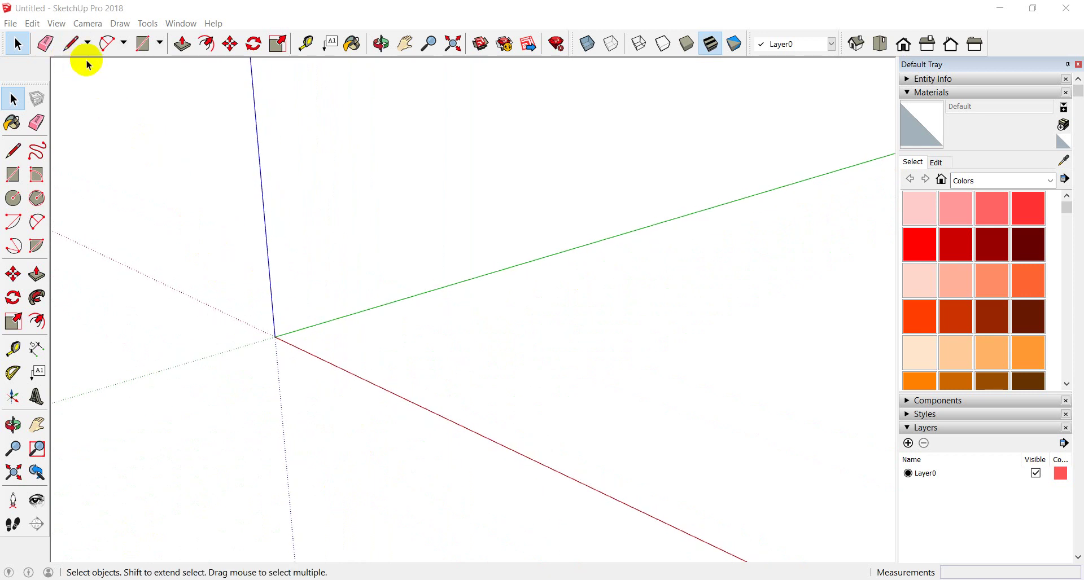
{"action": "left_click", "coordinate": [143, 44]}
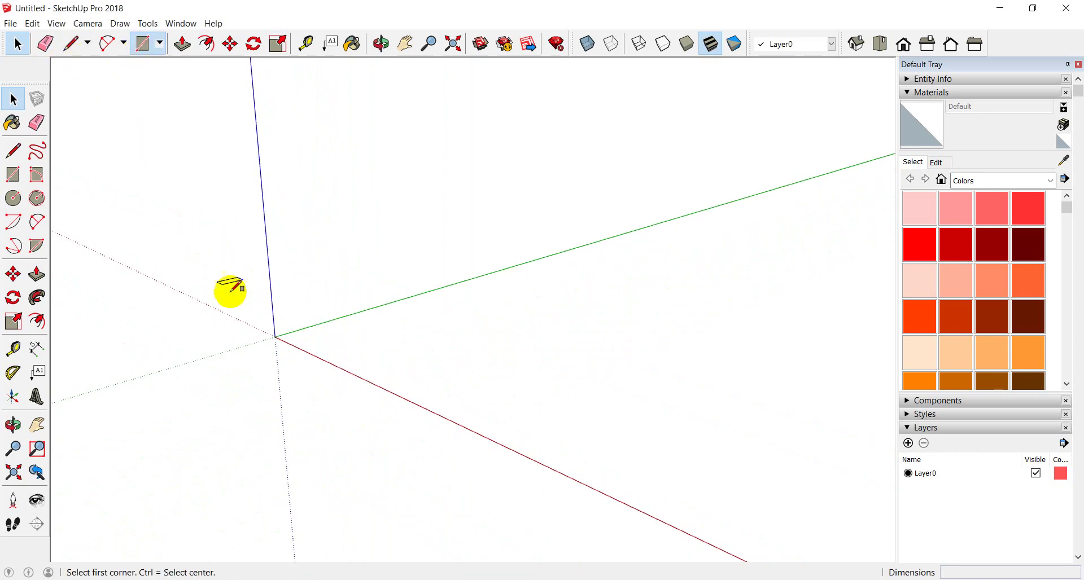
{"action": "left_click", "coordinate": [275, 337]}
{"action": "type", "text": "800,2100"}
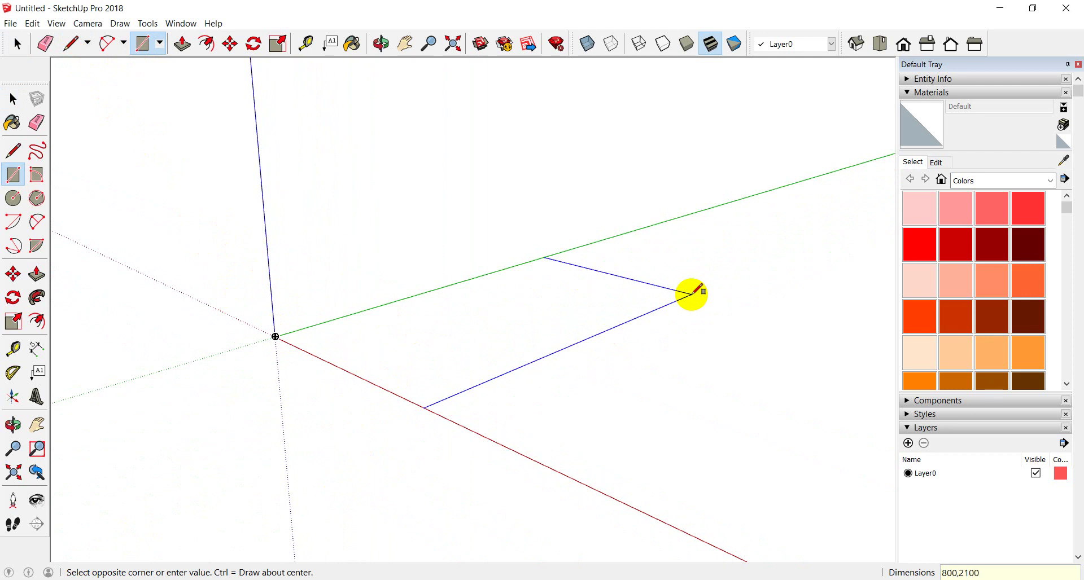
{"action": "key", "text": "Escape"}
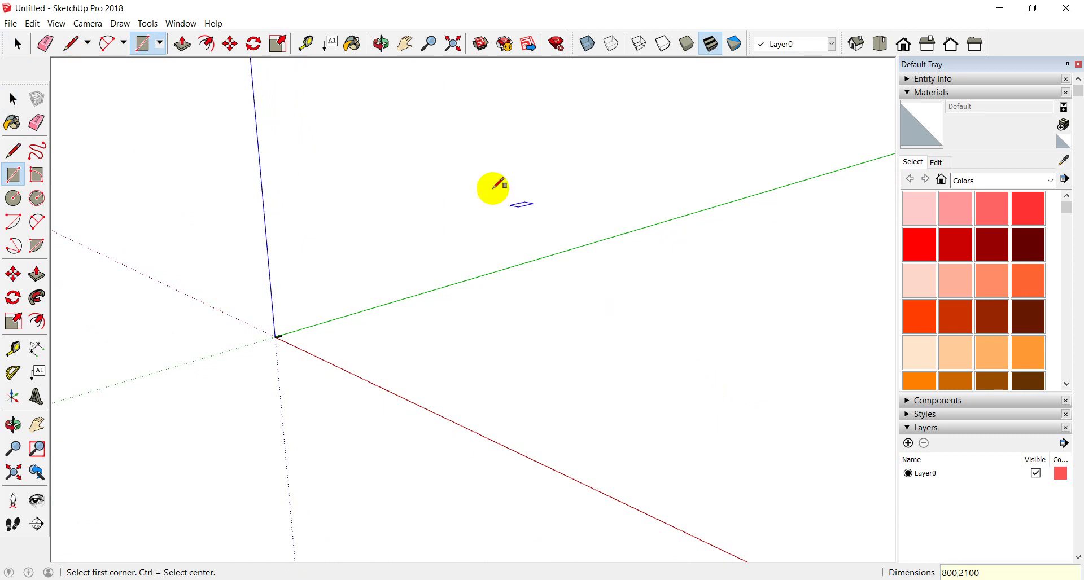
{"action": "mouse_move", "coordinate": [404, 268]}
{"action": "middle_mouse_down"}
{"action": "mouse_move", "coordinate": [463, 541]}
{"action": "mouse_move", "coordinate": [435, 525]}
{"action": "middle_mouse_up"}
{"action": "key", "text": "r"}
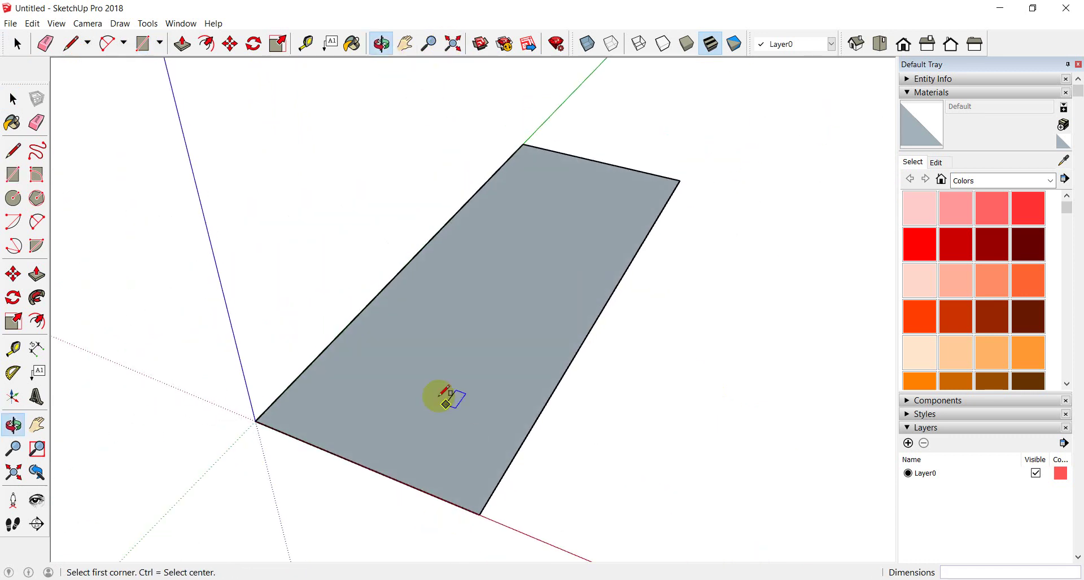
{"action": "mouse_move", "coordinate": [435, 394]}
{"action": "middle_mouse_down"}
{"action": "mouse_move", "coordinate": [477, 426]}
{"action": "mouse_move", "coordinate": [466, 422]}
{"action": "middle_mouse_up"}
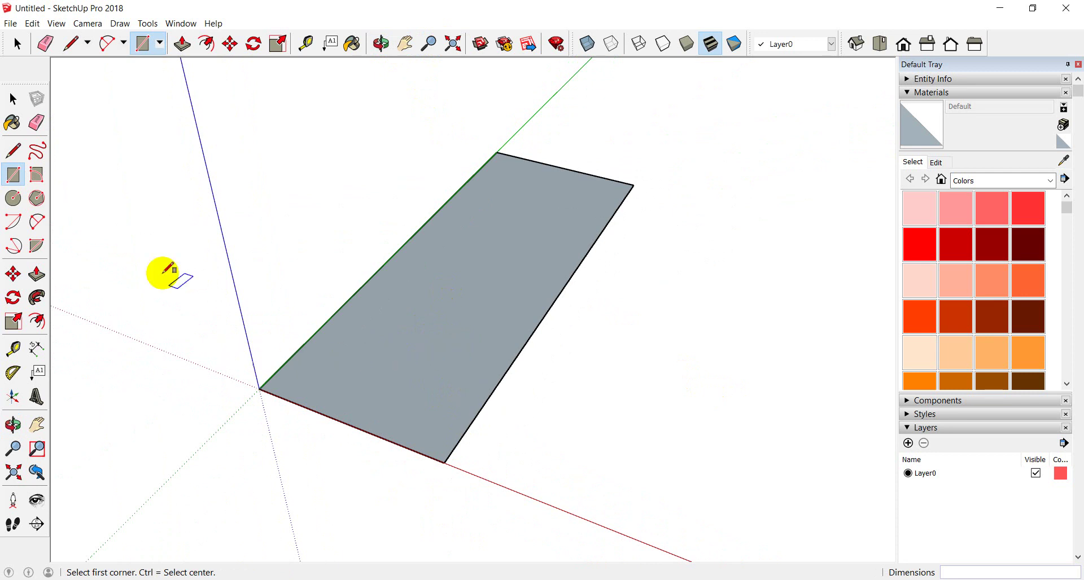
{"action": "left_click", "coordinate": [306, 43]}
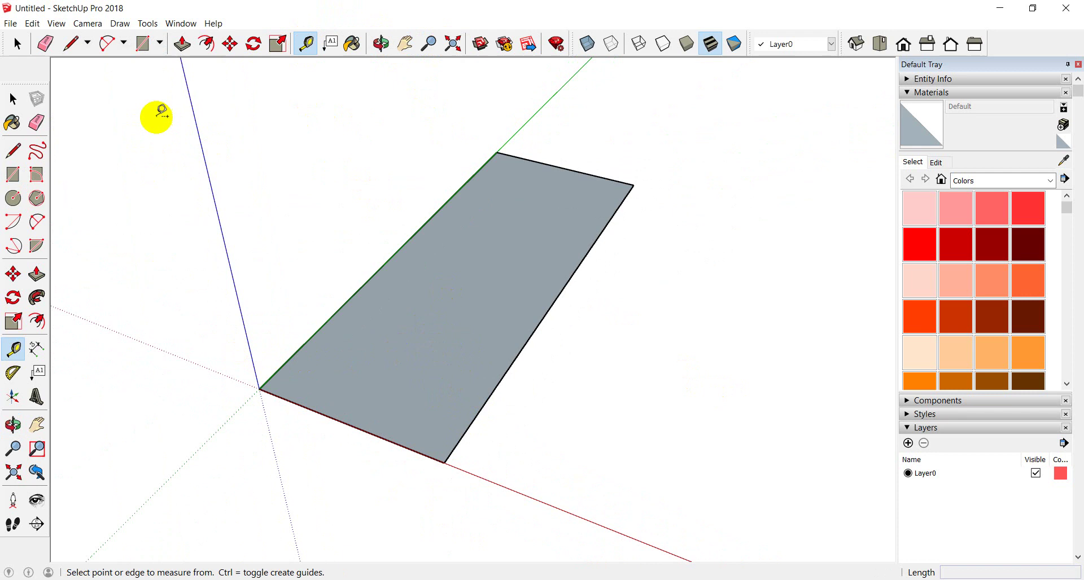
{"action": "left_click", "coordinate": [17, 44]}
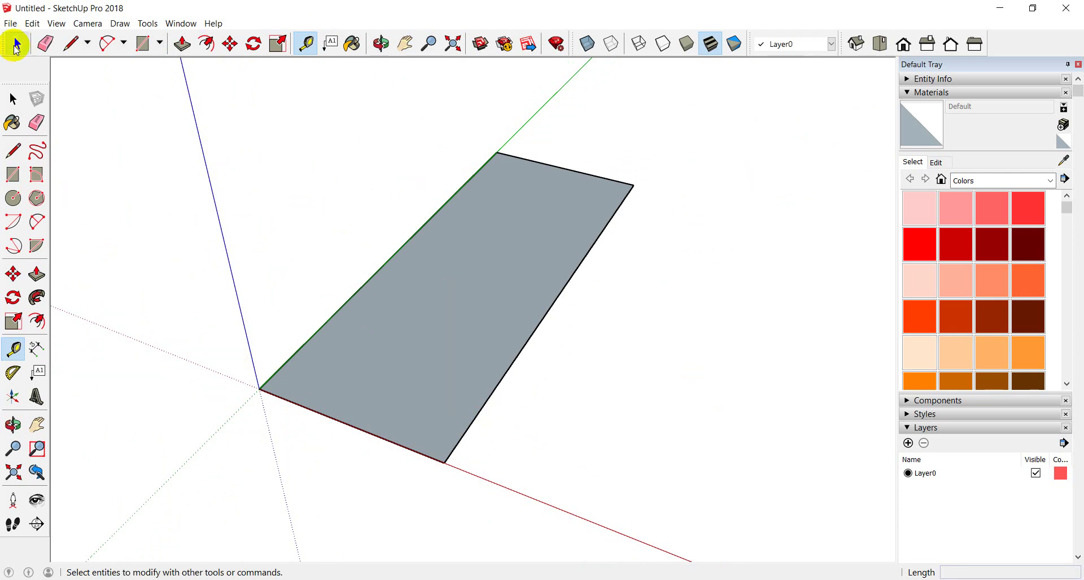
{"action": "left_click", "coordinate": [306, 43]}
{"action": "left_click", "coordinate": [416, 233]}
{"action": "type", "text": "50"}
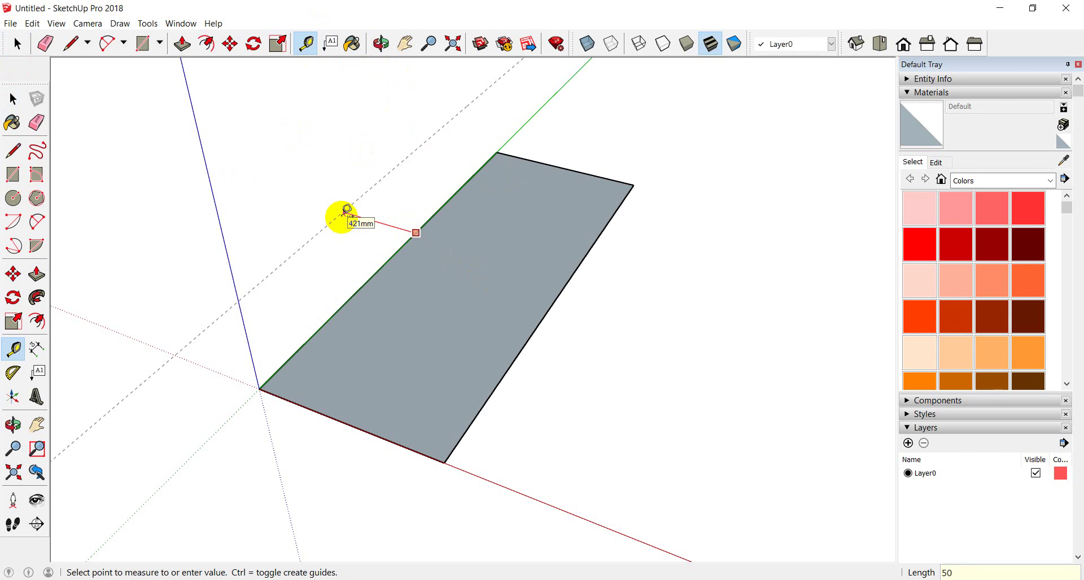
{"action": "key", "text": "Return"}
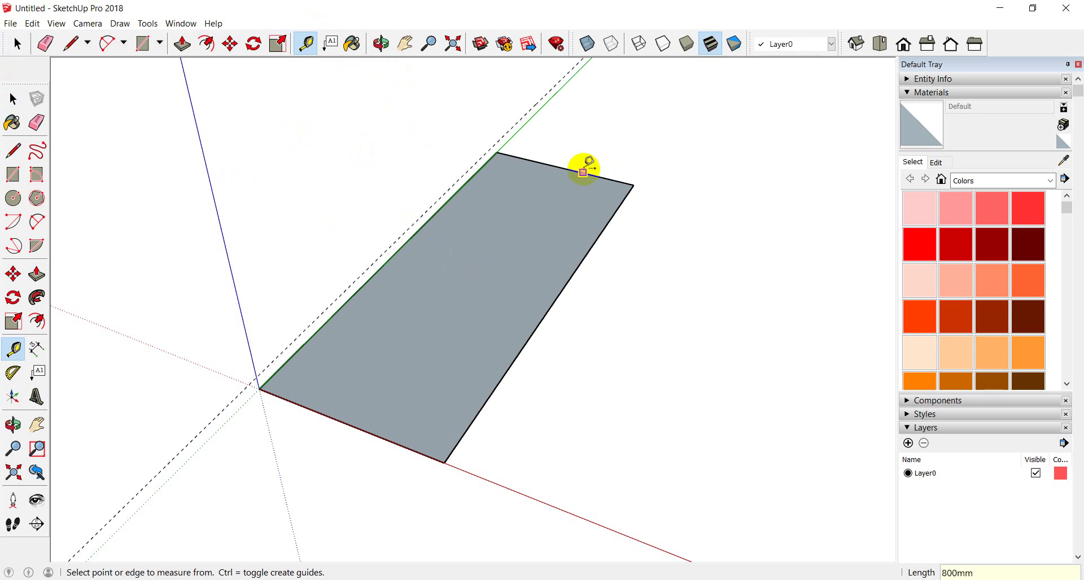
{"action": "left_click", "coordinate": [579, 172]}
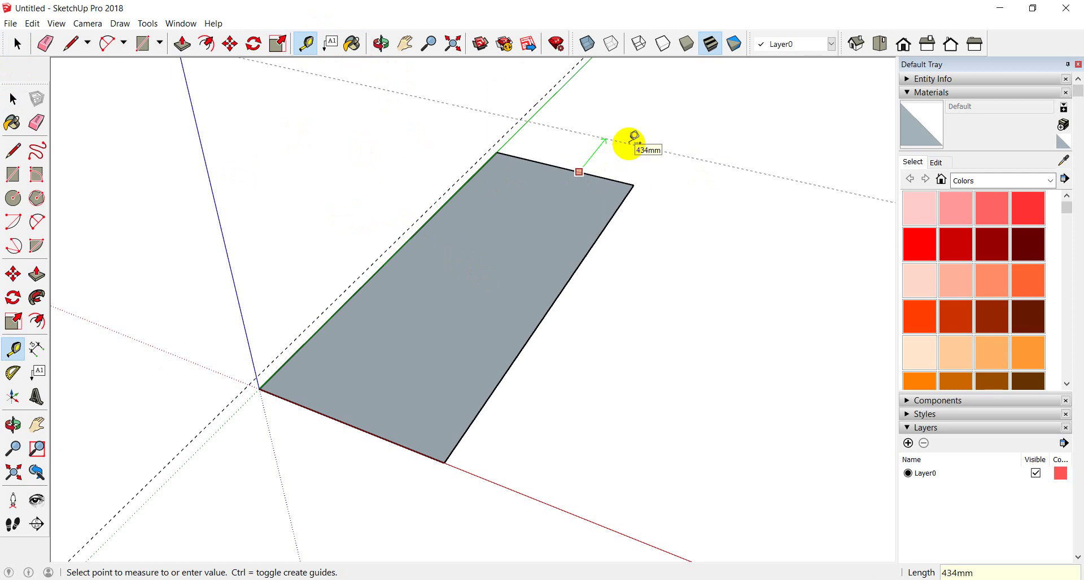
{"action": "type", "text": "50"}
{"action": "key", "text": "Return"}
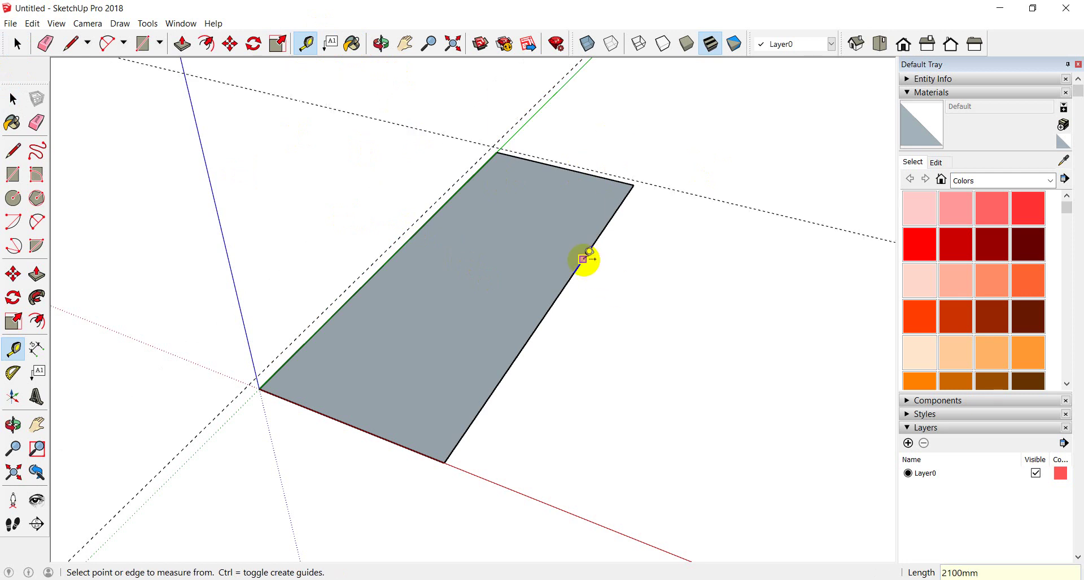
{"action": "left_click", "coordinate": [583, 259]}
{"action": "type", "text": "50"}
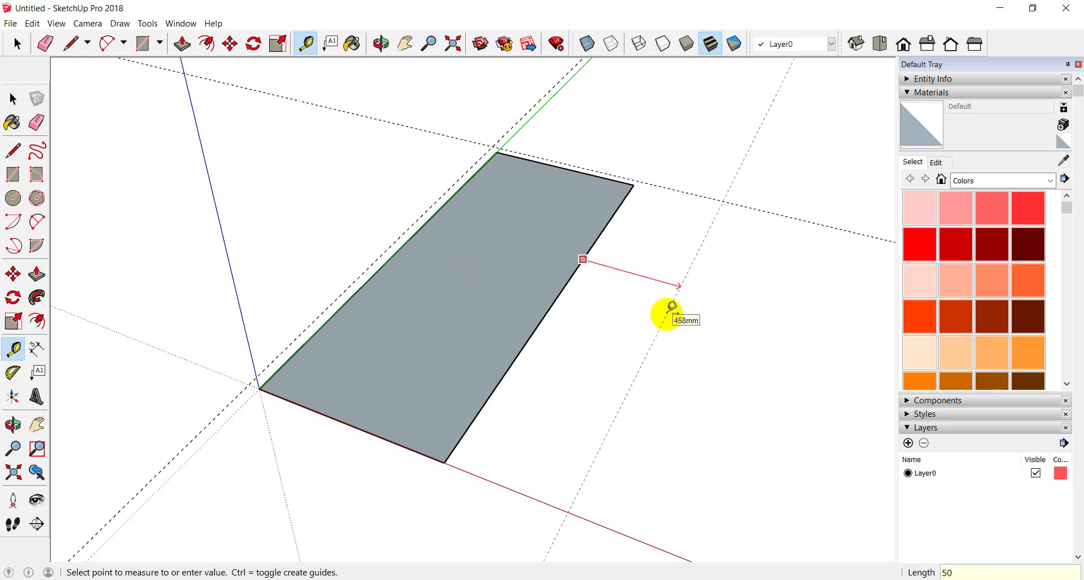
{"action": "key", "text": "Return"}
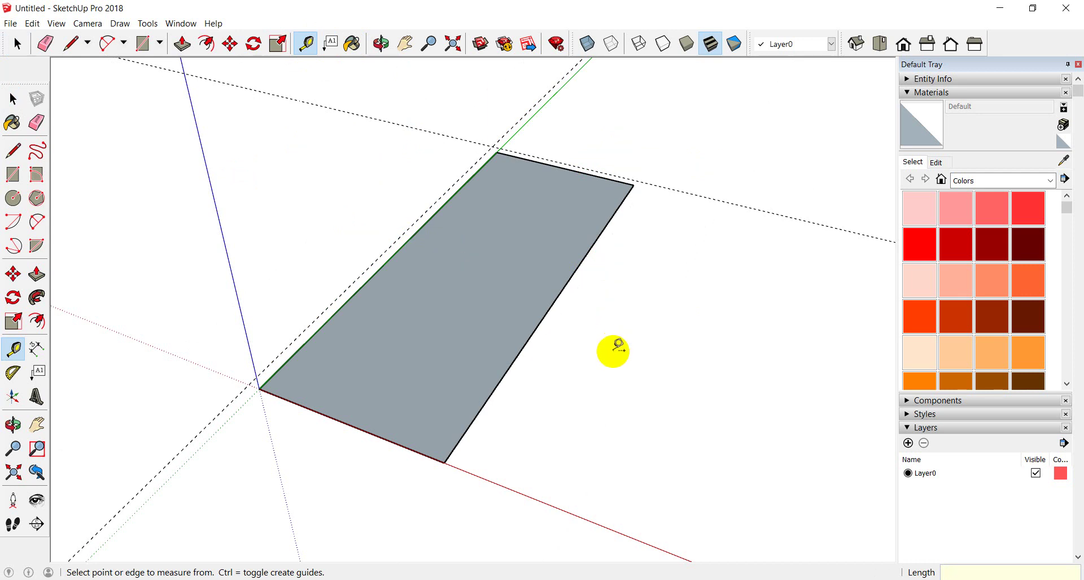
{"action": "left_click", "coordinate": [32, 24]}
{"action": "left_click", "coordinate": [115, 113]}
Offset the rectangle's top and right edges 50 mm outward
{"action": "left_click", "coordinate": [17, 43]}
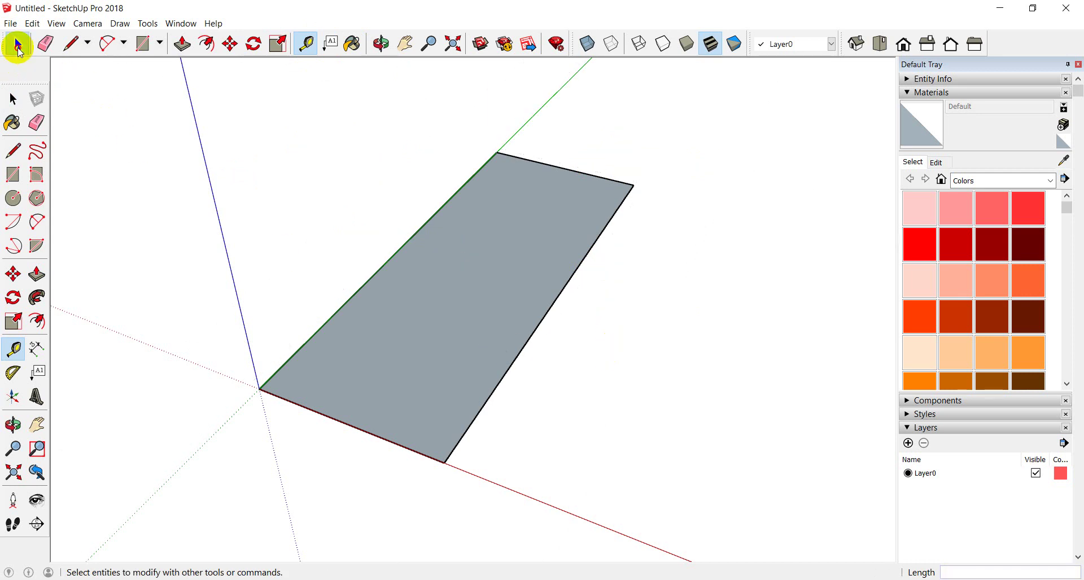
{"action": "left_click", "coordinate": [558, 171]}
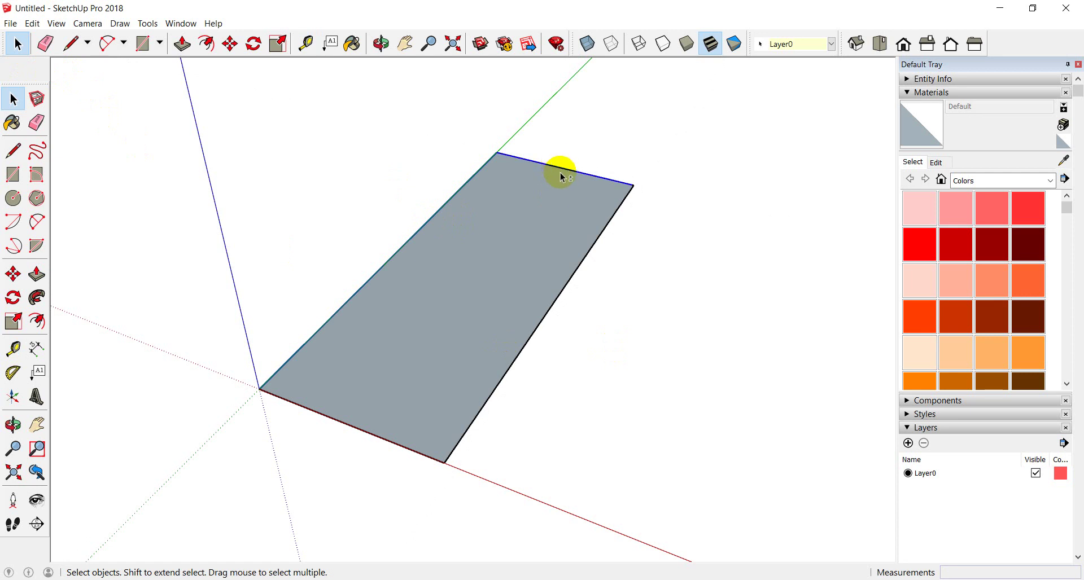
{"action": "left_click", "coordinate": [605, 231], "text": "shift"}
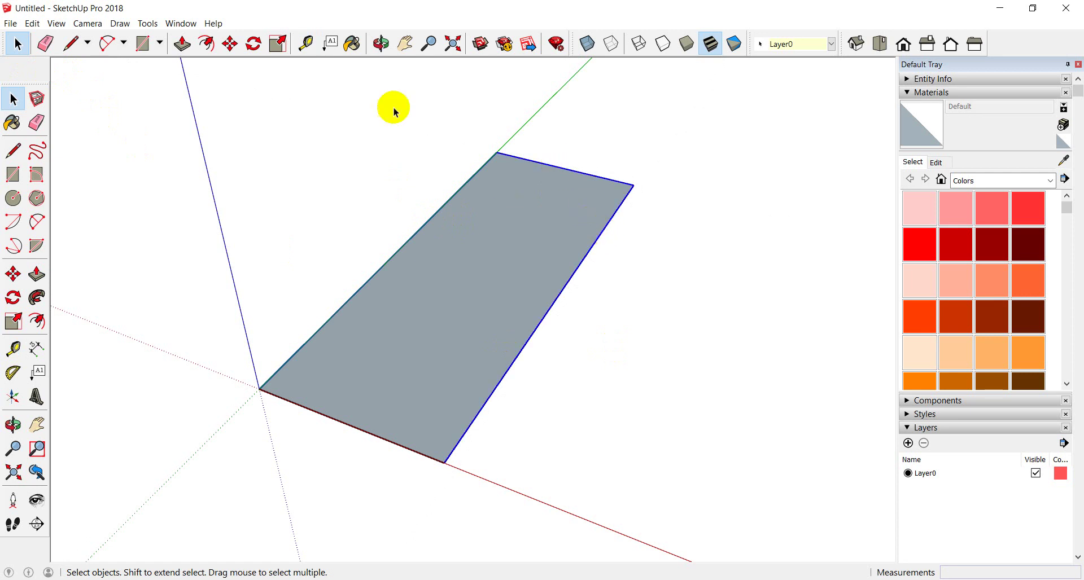
{"action": "left_click", "coordinate": [206, 44]}
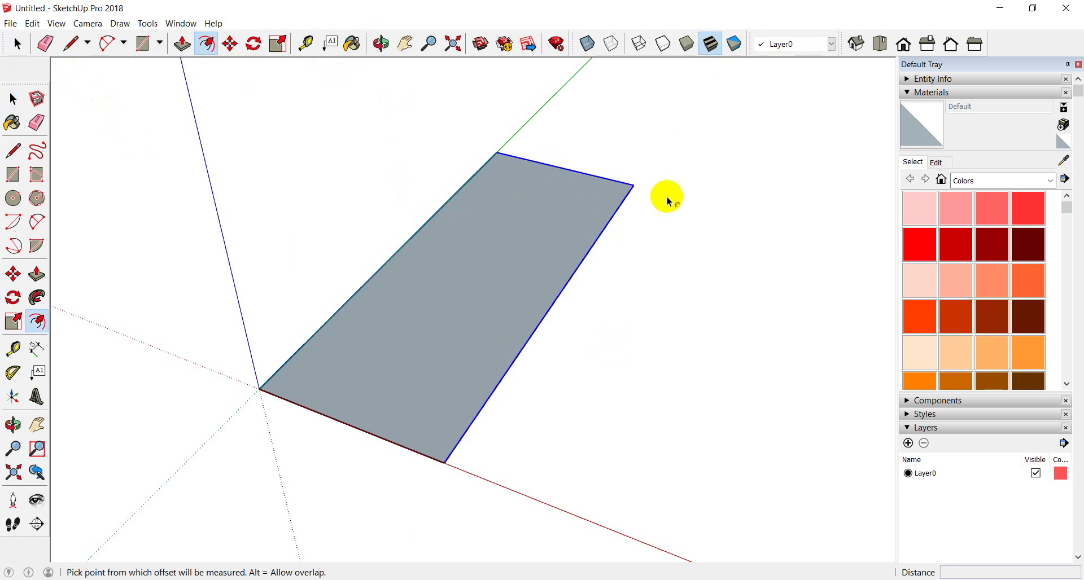
{"action": "left_click", "coordinate": [607, 225]}
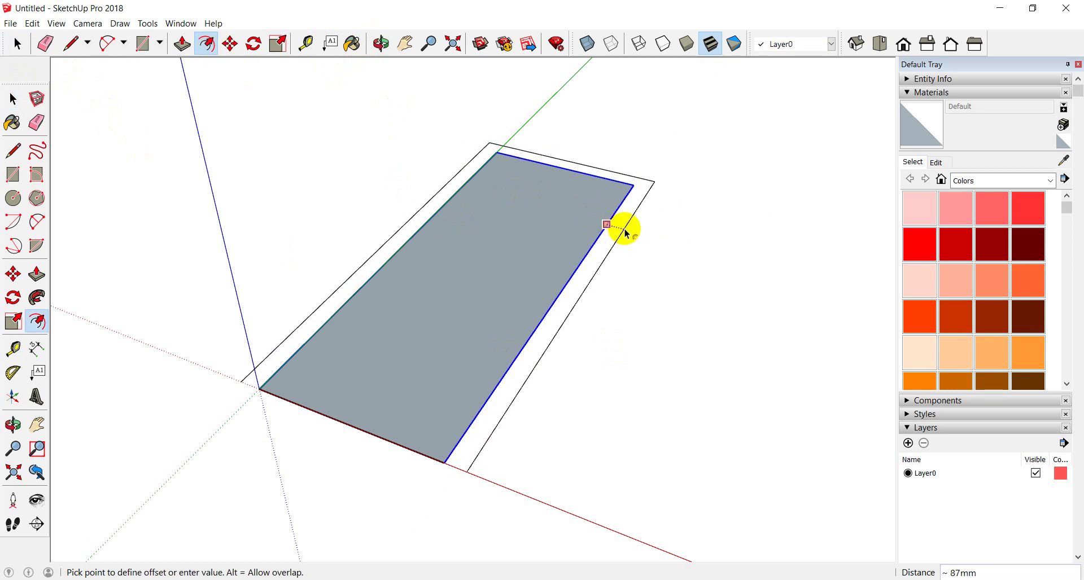
{"action": "type", "text": "50"}
{"action": "key", "text": "Return"}
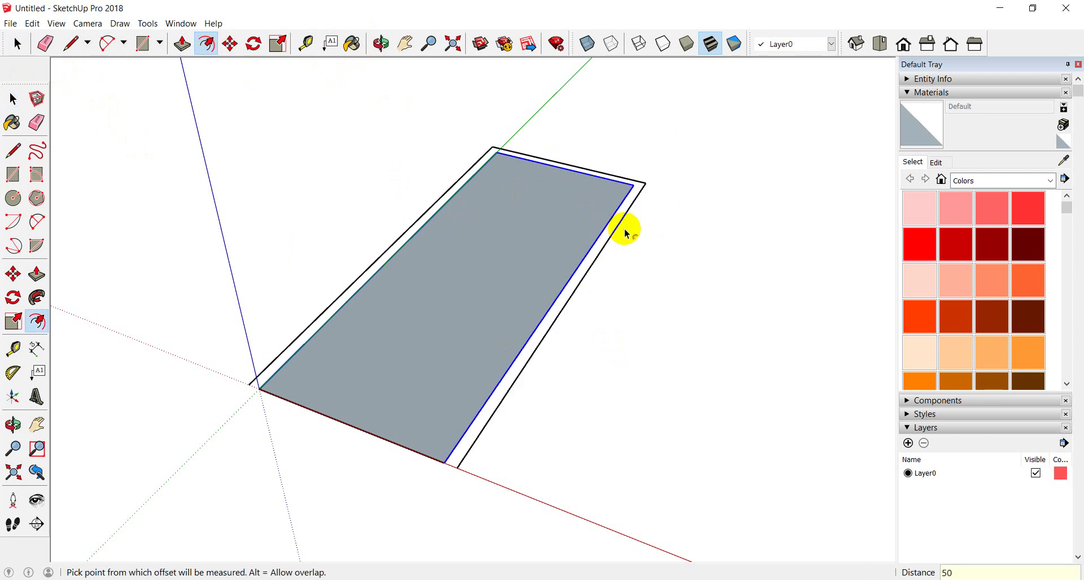
Draw lines joining the outer and inner corners at both lower ends to close the border face
{"action": "left_click", "coordinate": [68, 52]}
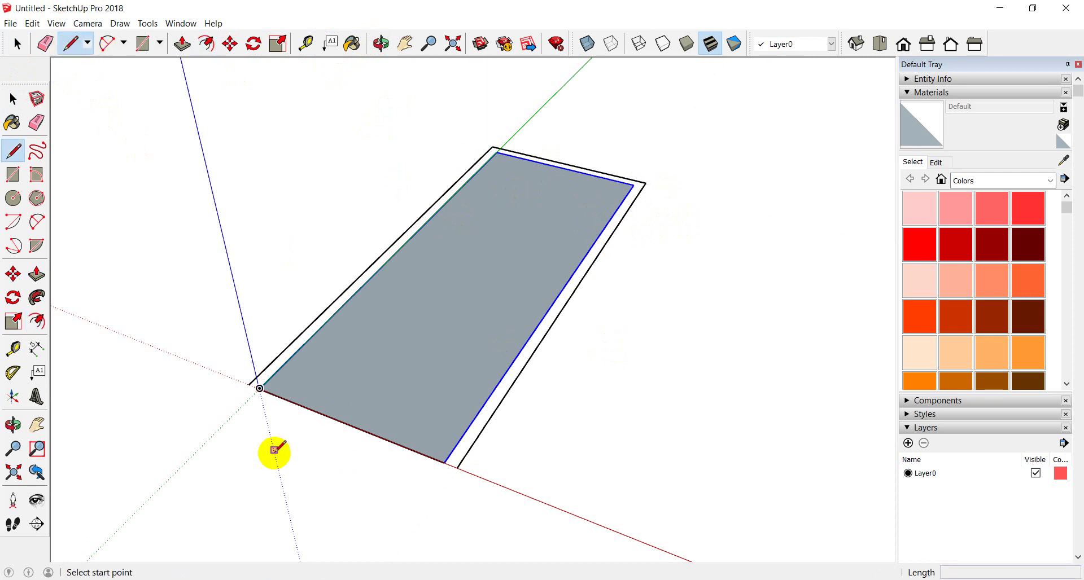
{"action": "scroll", "coordinate": [339, 398], "scroll_direction": "up", "scroll_amount": 2}
{"action": "scroll", "coordinate": [307, 355], "scroll_direction": "up", "scroll_amount": 2}
{"action": "left_click", "coordinate": [302, 349]}
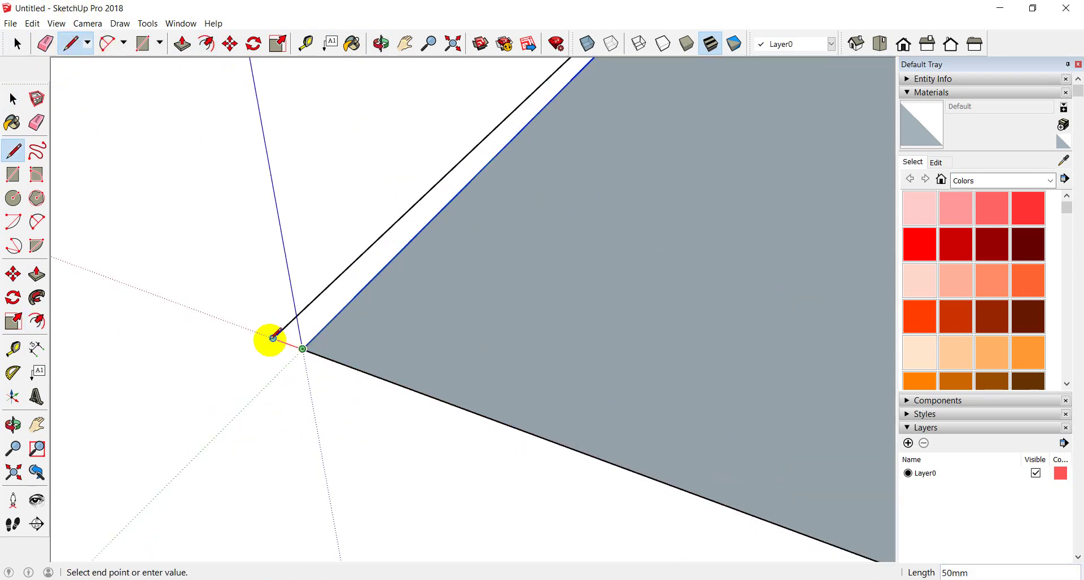
{"action": "scroll", "coordinate": [166, 299], "scroll_direction": "down", "scroll_amount": 3}
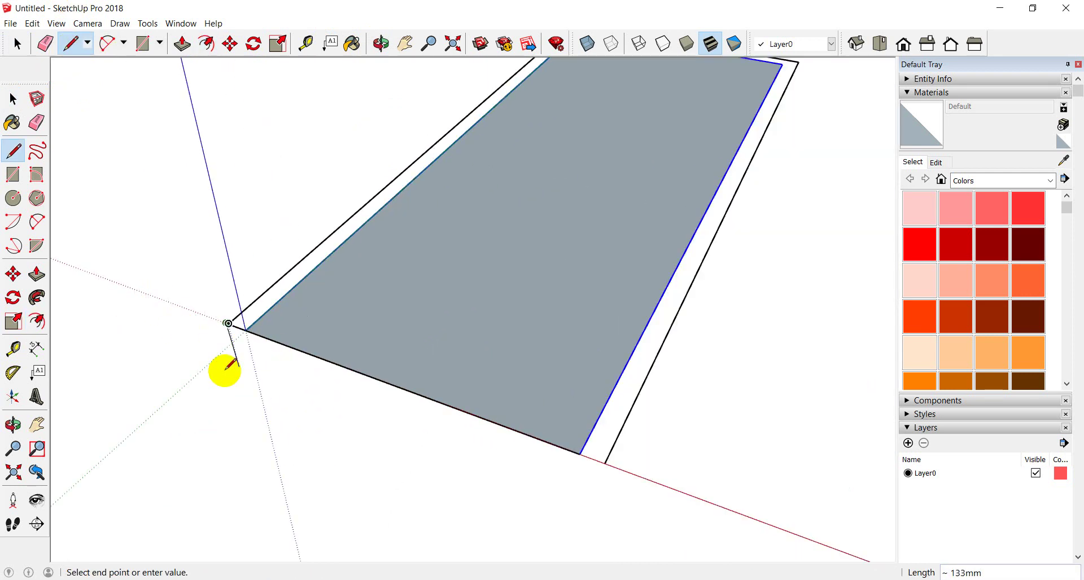
{"action": "left_click", "coordinate": [245, 330]}
{"action": "left_click", "coordinate": [580, 454]}
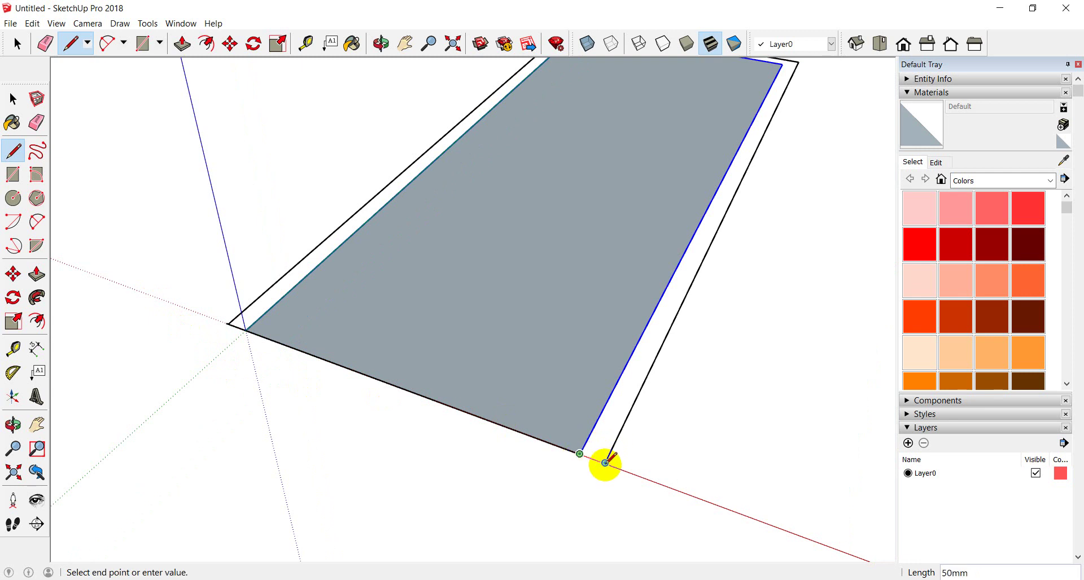
{"action": "left_click", "coordinate": [605, 463]}
{"action": "scroll", "coordinate": [322, 417], "scroll_direction": "down", "scroll_amount": 3}
{"action": "mouse_move", "coordinate": [322, 416]}
{"action": "middle_mouse_down"}
{"action": "mouse_move", "coordinate": [380, 420]}
{"action": "mouse_move", "coordinate": [394, 407]}
{"action": "middle_mouse_up"}
{"action": "scroll", "coordinate": [621, 260], "scroll_direction": "up", "scroll_amount": 3}
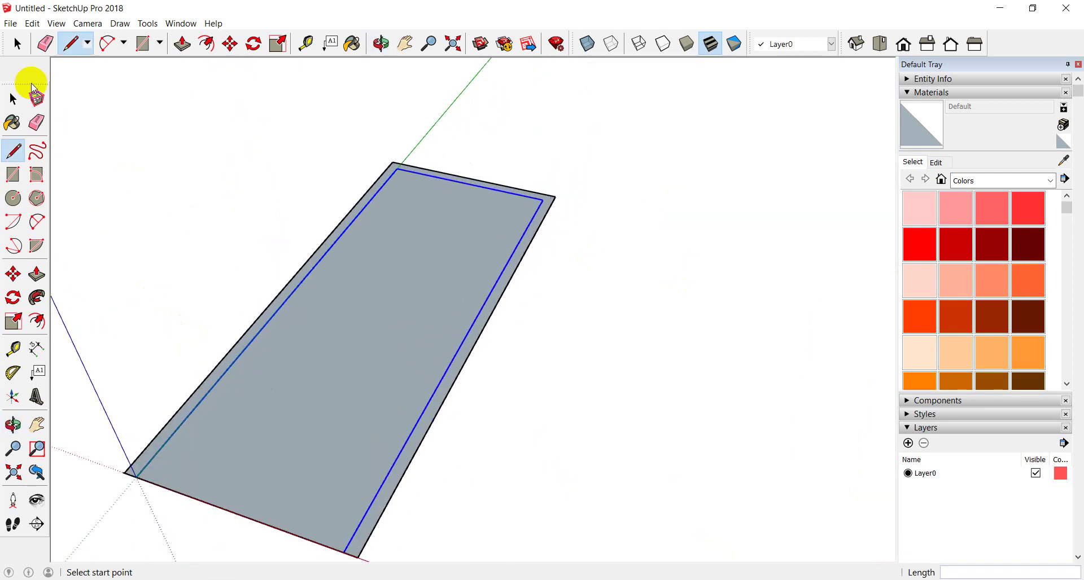
Switch to the Top view of the bordered rectangle
{"action": "left_click", "coordinate": [17, 44]}
{"action": "scroll", "coordinate": [545, 300], "scroll_direction": "down", "scroll_amount": 2}
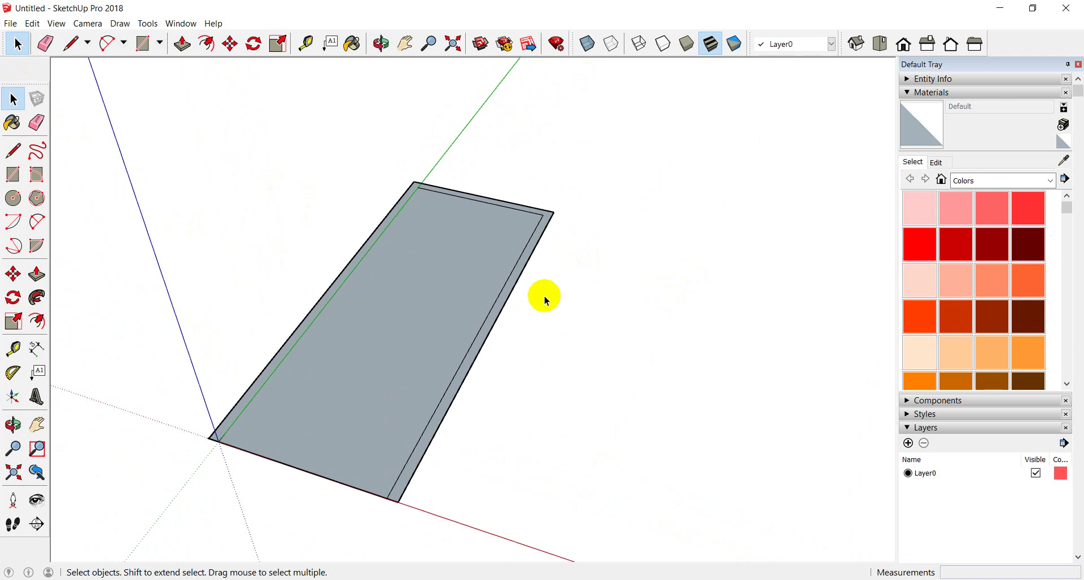
{"action": "left_click", "coordinate": [881, 44]}
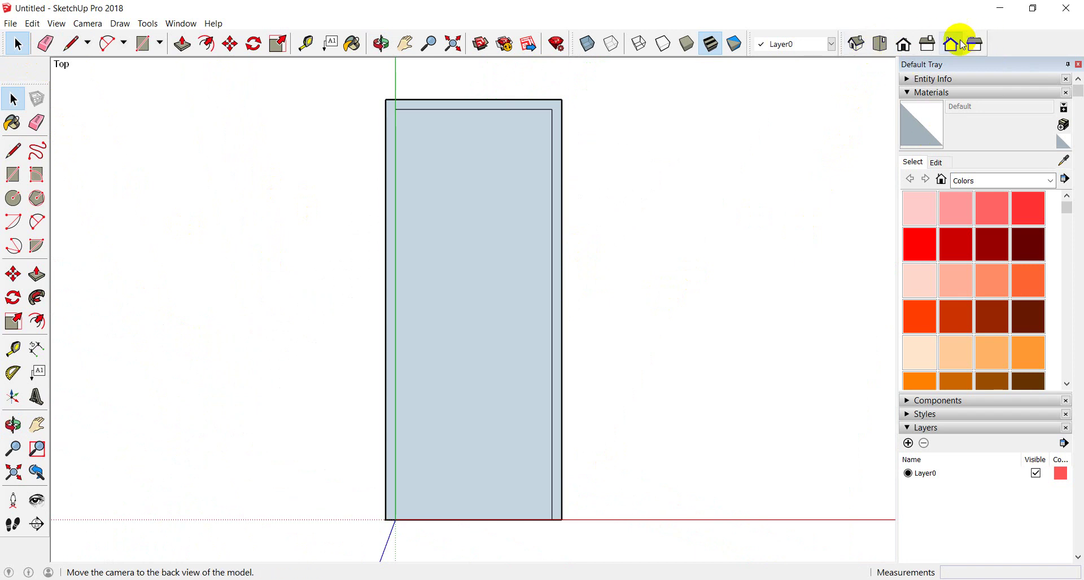
Enable the Views and Styles toolbars, then check the Iso and Top views
{"action": "left_click", "coordinate": [56, 24]}
{"action": "left_click", "coordinate": [84, 39]}
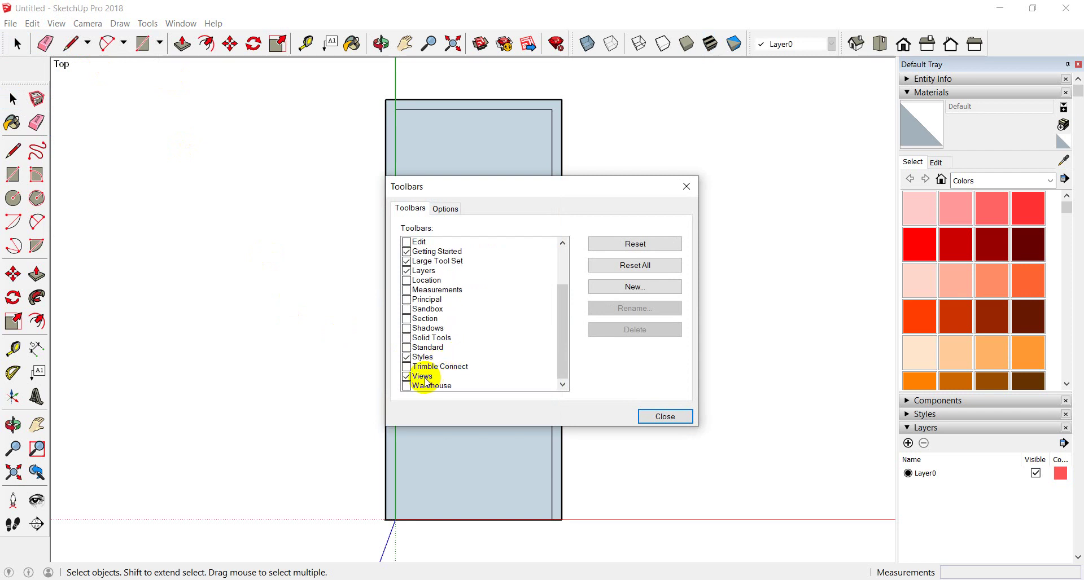
{"action": "left_click", "coordinate": [660, 416]}
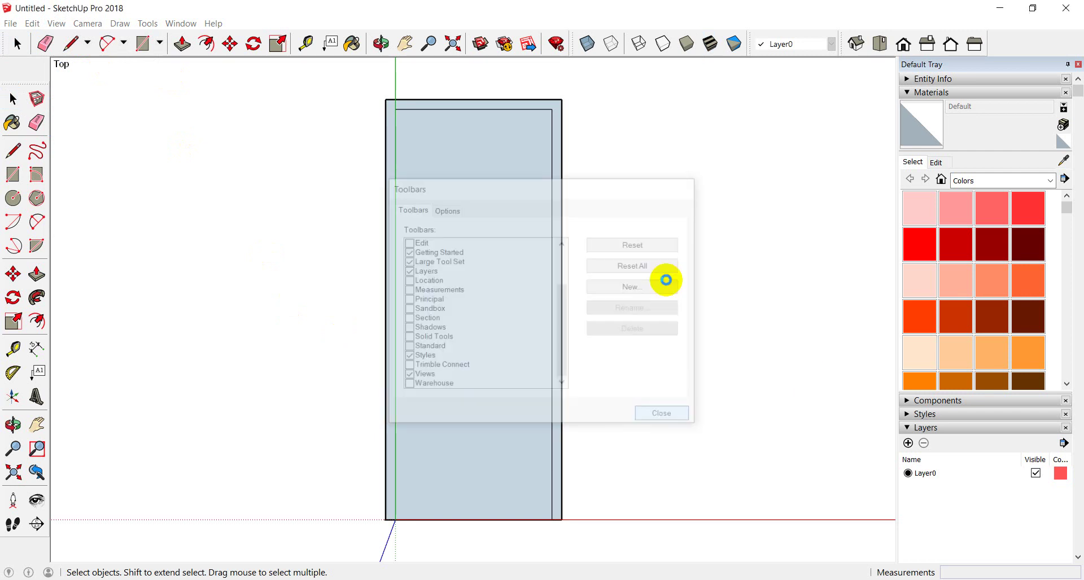
{"action": "left_click", "coordinate": [858, 45]}
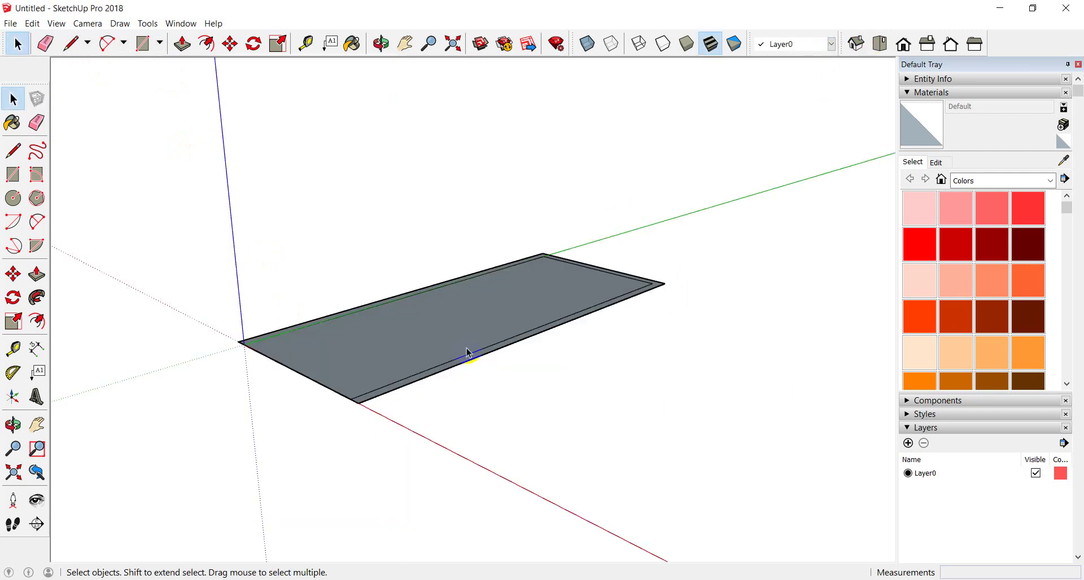
{"action": "left_click", "coordinate": [879, 44]}
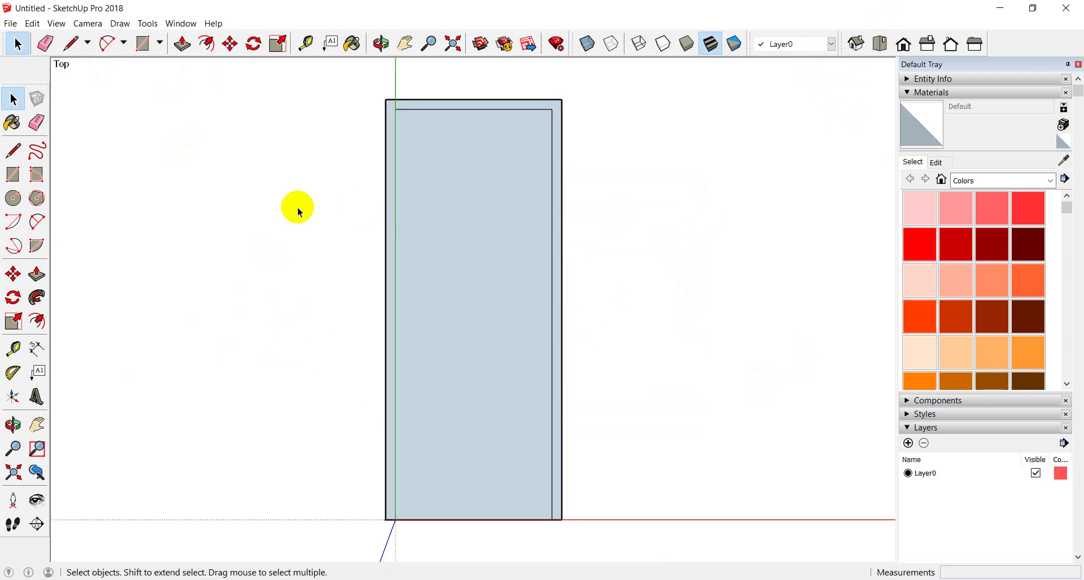
Copy the outer border ring about 1411 mm to the right as a separate frame outline
{"action": "scroll", "coordinate": [300, 210], "scroll_direction": "down", "scroll_amount": 1}
{"action": "scroll", "coordinate": [307, 213], "scroll_direction": "down", "scroll_amount": 2}
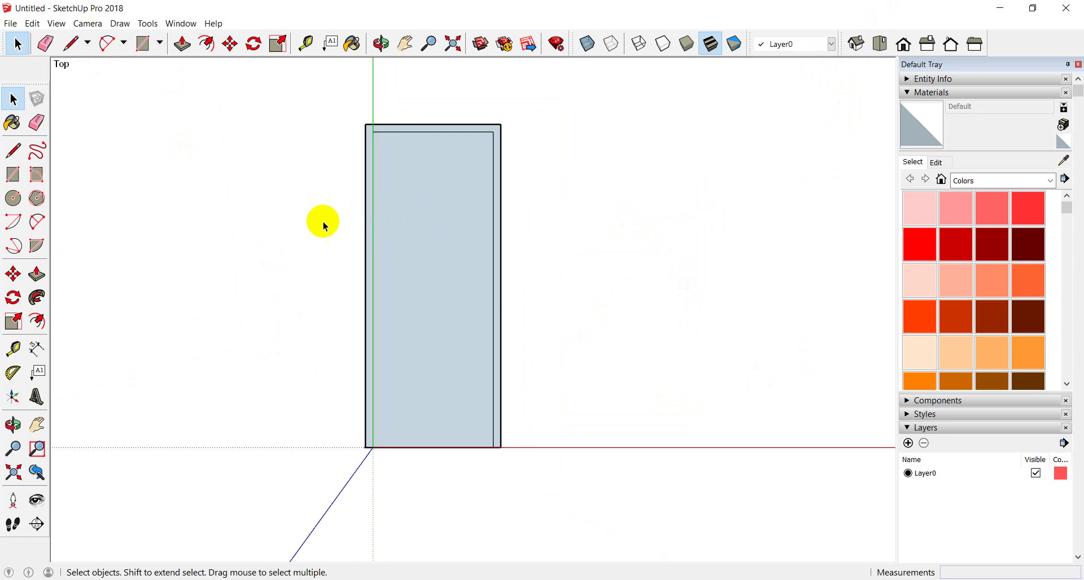
{"action": "scroll", "coordinate": [449, 257], "scroll_direction": "up", "scroll_amount": 1}
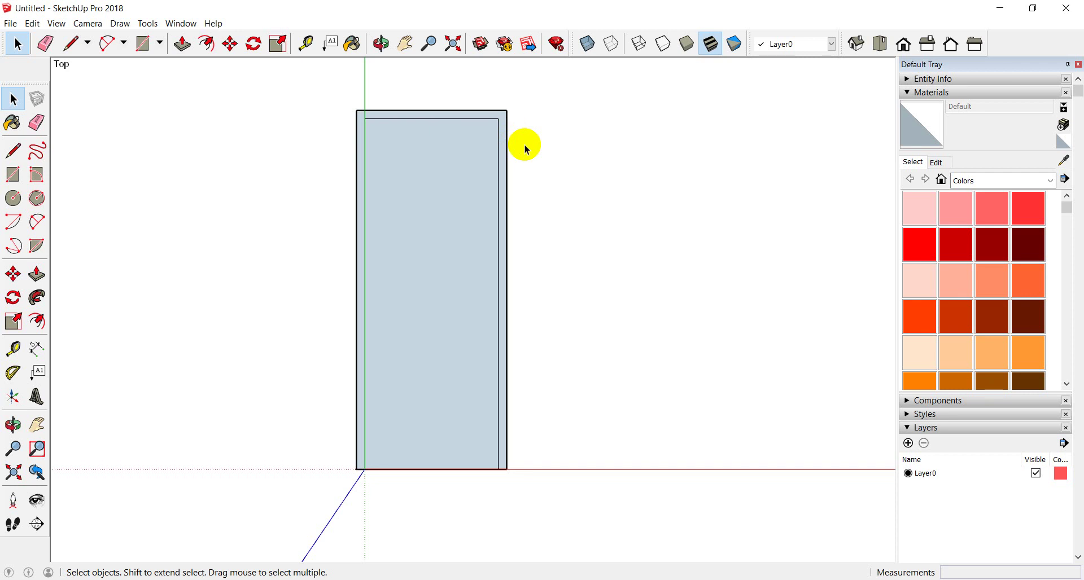
{"action": "double_click", "coordinate": [504, 117]}
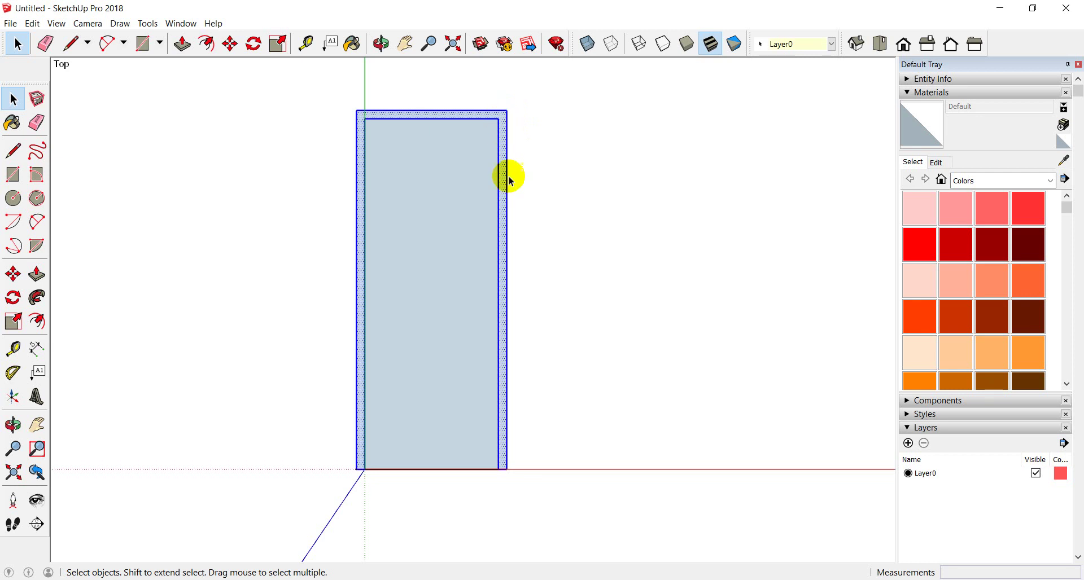
{"action": "left_click", "coordinate": [230, 45]}
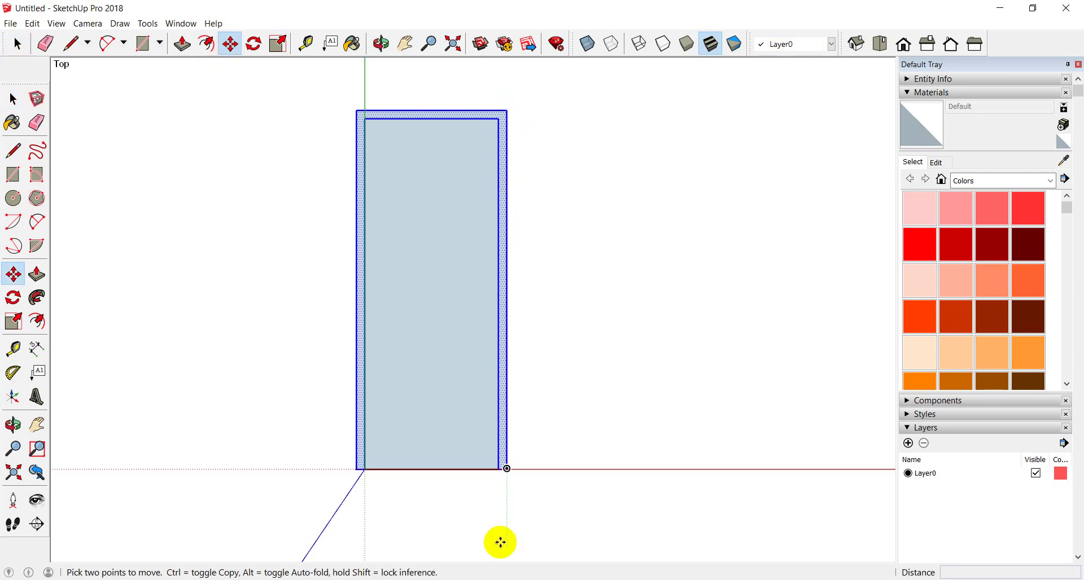
{"action": "left_click", "coordinate": [354, 468]}
{"action": "key", "text": "ctrl"}
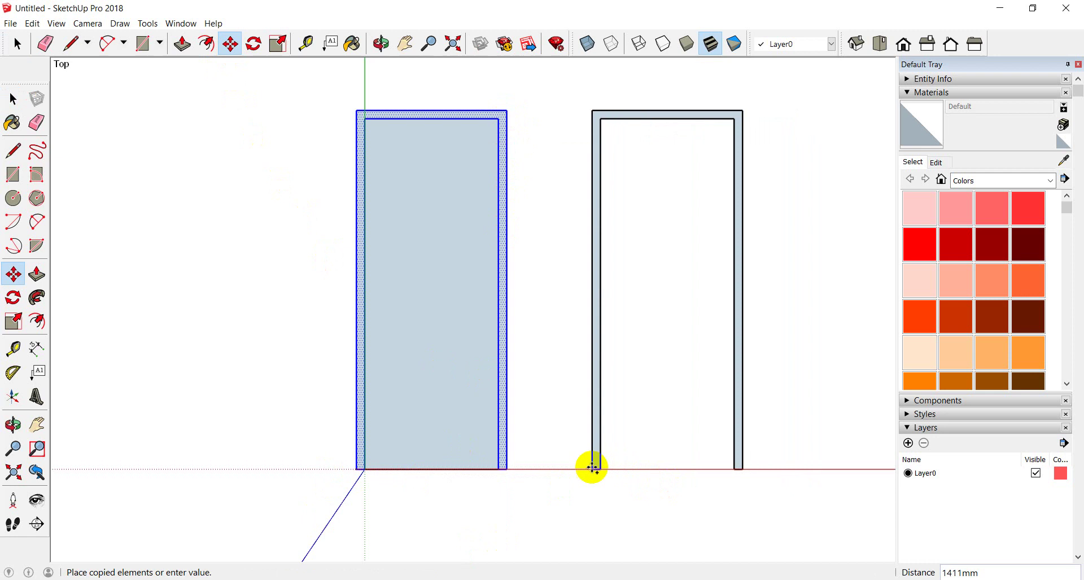
{"action": "left_click", "coordinate": [592, 468]}
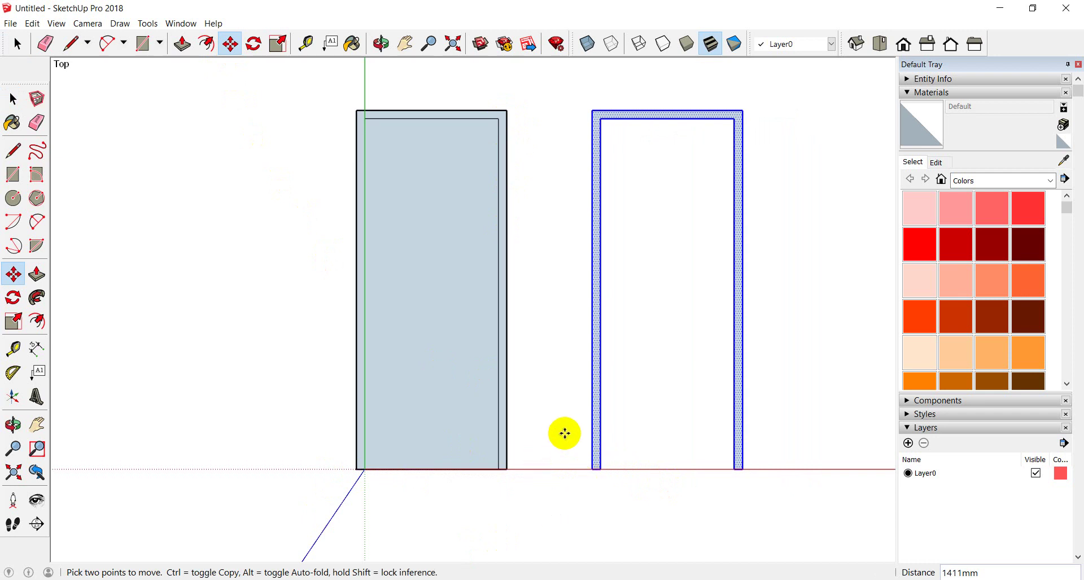
{"action": "left_click", "coordinate": [45, 42]}
Erase the left rectangle's outer top, left and right border edges
{"action": "left_click_drag", "start_coordinate": [497, 110], "coordinate": [513, 119]}
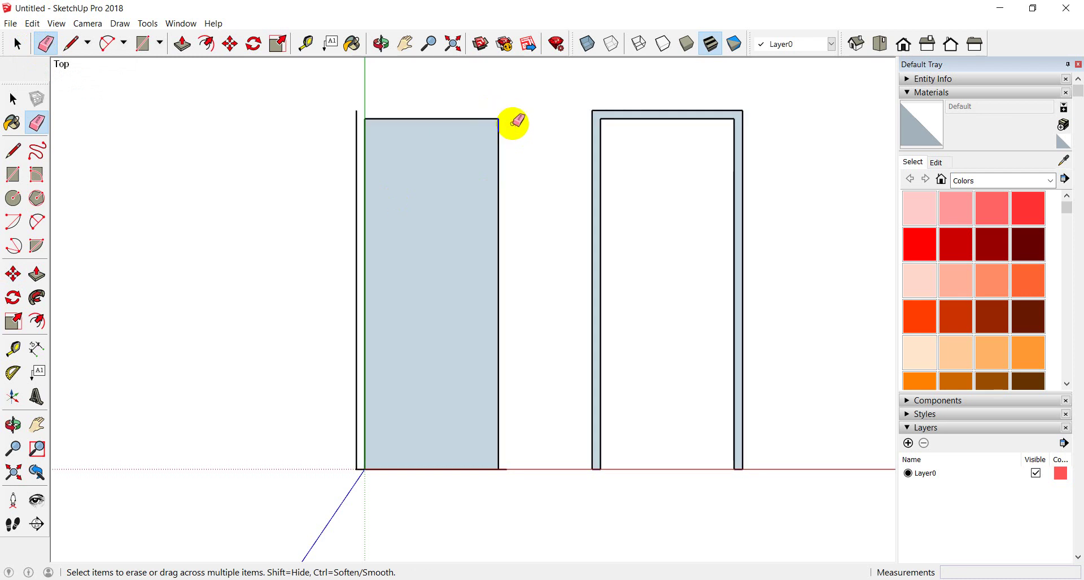
{"action": "left_click", "coordinate": [356, 113]}
{"action": "scroll", "coordinate": [371, 457], "scroll_direction": "up", "scroll_amount": 2}
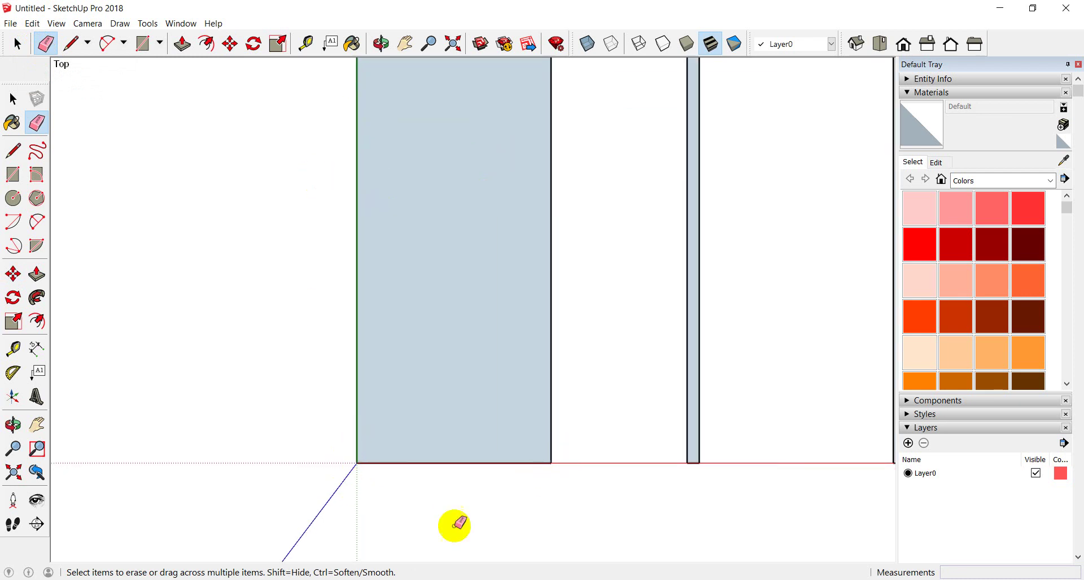
{"action": "scroll", "coordinate": [226, 500], "scroll_direction": "down", "scroll_amount": 2}
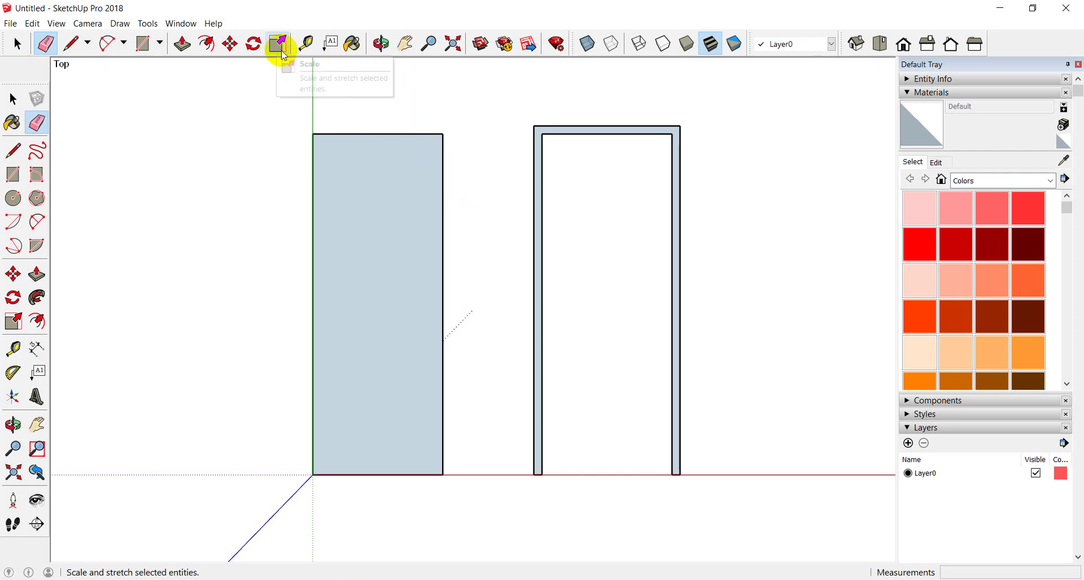
Try an inset on the door leaf's outline, then cancel it
{"action": "left_click", "coordinate": [209, 45]}
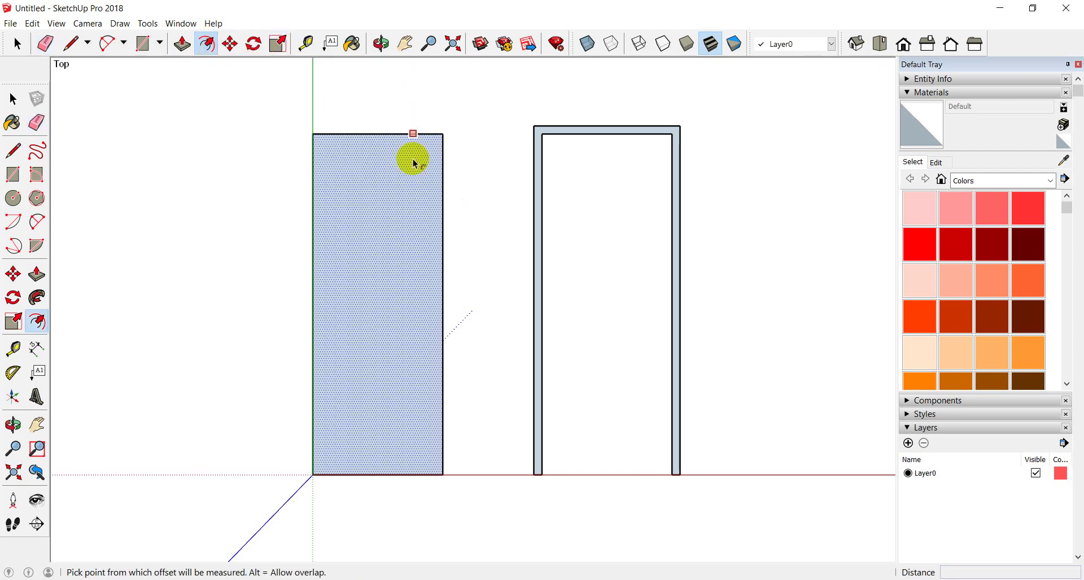
{"action": "left_click", "coordinate": [389, 144]}
{"action": "left_click_drag", "start_coordinate": [390, 148], "coordinate": [395, 162]}
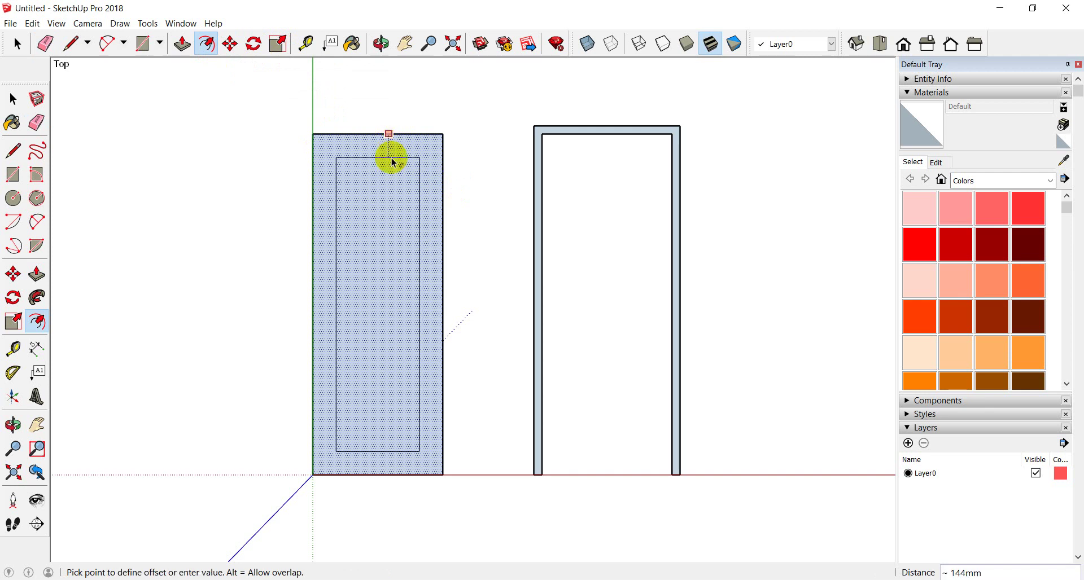
{"action": "key", "text": "Escape"}
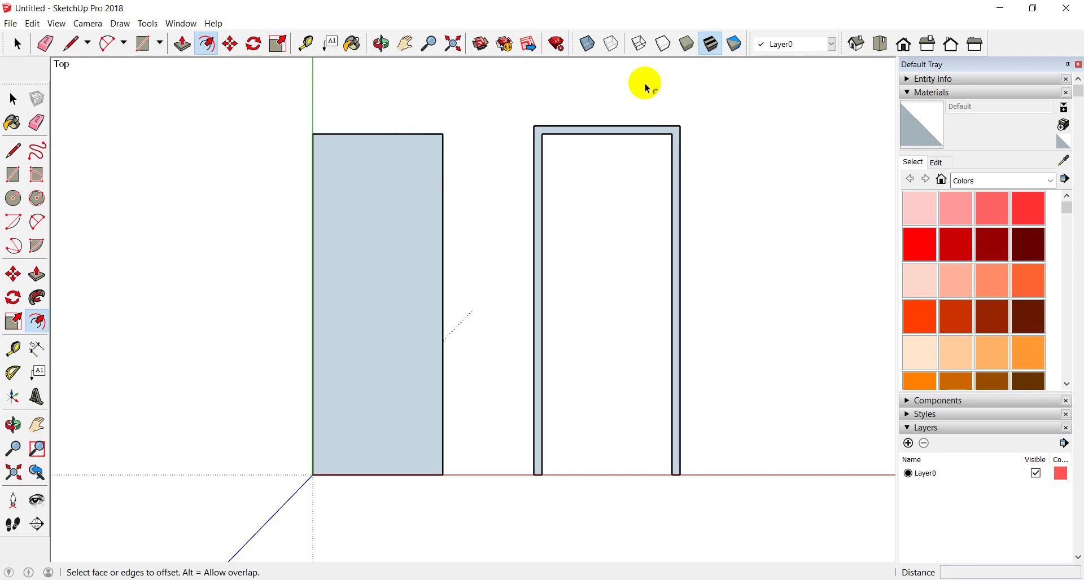
Switch to the Iso view and orbit closer to the leaf and frame
{"action": "left_click", "coordinate": [854, 45]}
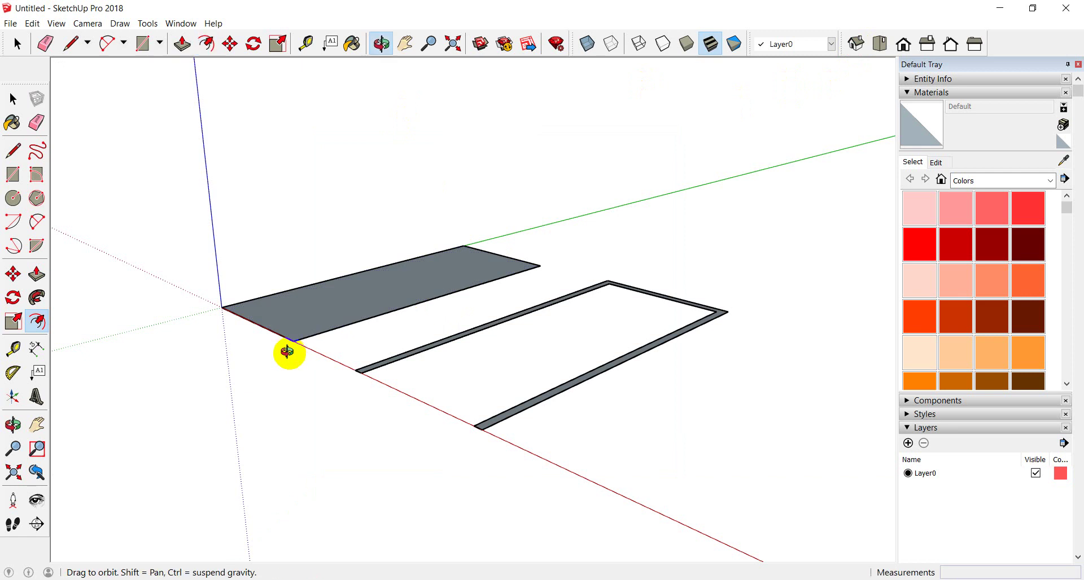
{"action": "middle_click_drag", "start_coordinate": [352, 326], "coordinate": [331, 380]}
{"action": "scroll", "coordinate": [316, 362], "scroll_direction": "up", "scroll_amount": 2}
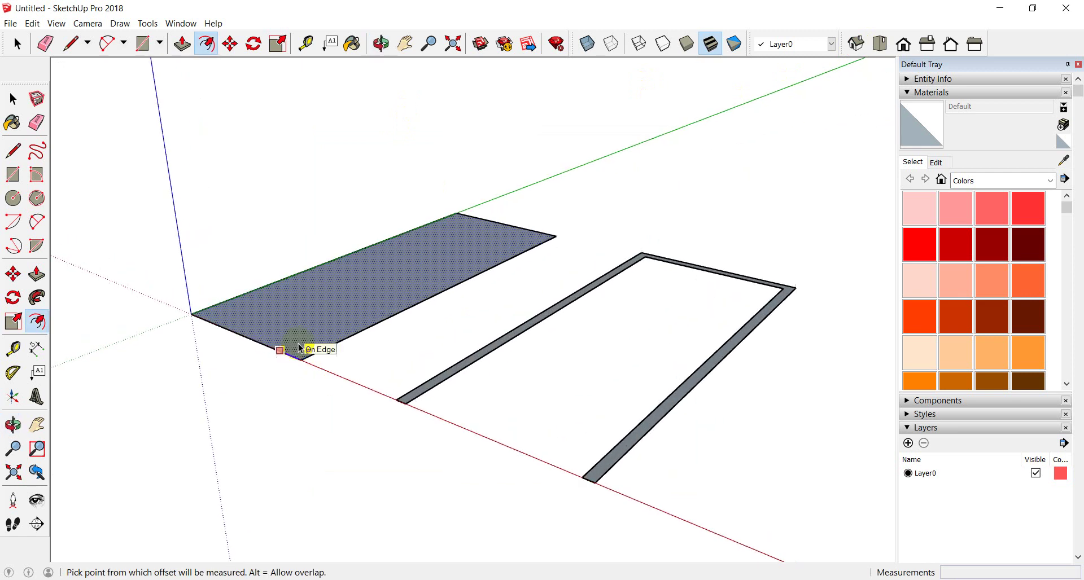
Push/pull the door leaf face up 30 mm into a slab
{"action": "left_click", "coordinate": [181, 44]}
{"action": "left_click_drag", "start_coordinate": [357, 312], "coordinate": [369, 268]}
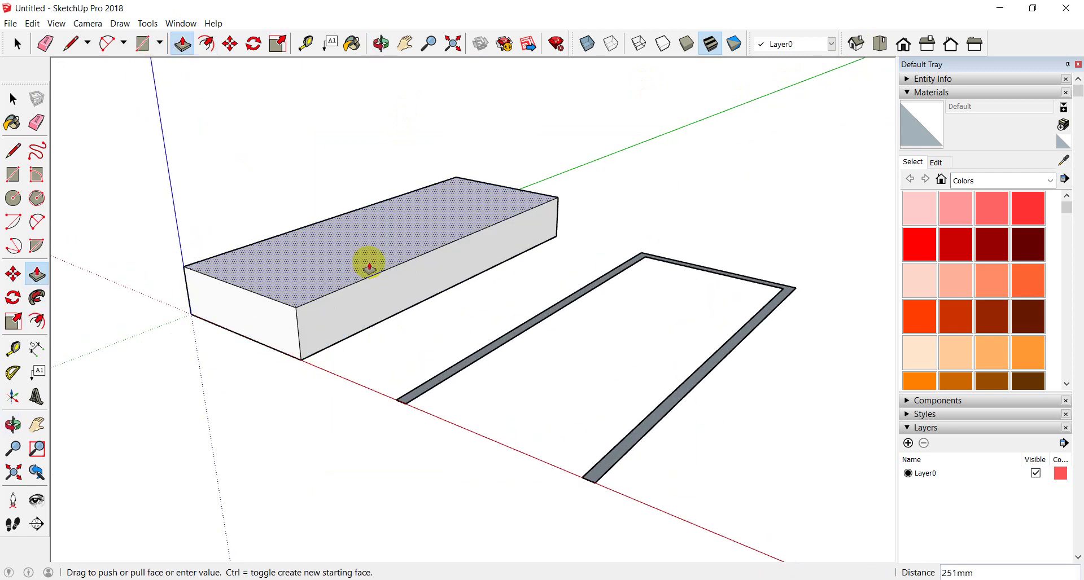
{"action": "type", "text": "0"}
{"action": "key", "text": "Return"}
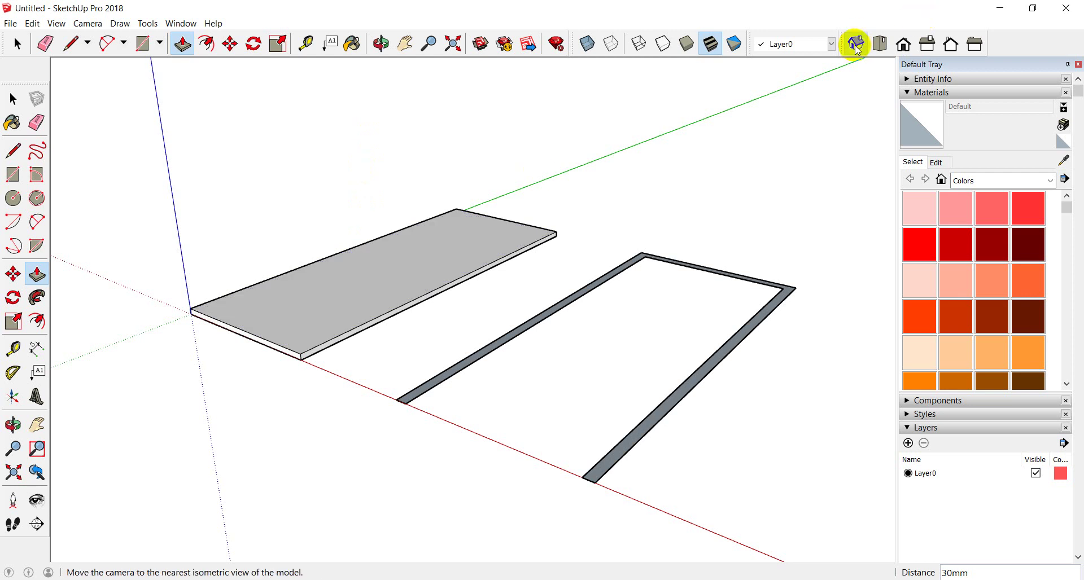
Check the slab in Top and Iso views and orbit around it
{"action": "left_click", "coordinate": [879, 43]}
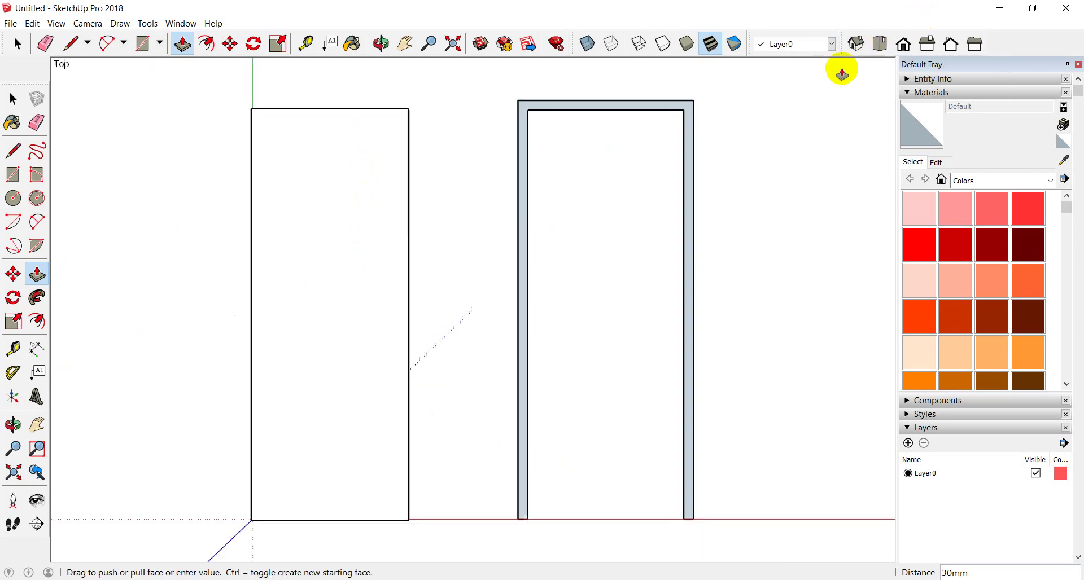
{"action": "left_click", "coordinate": [856, 43]}
{"action": "middle_click_drag", "start_coordinate": [251, 302], "coordinate": [333, 377]}
{"action": "key", "text": "p"}
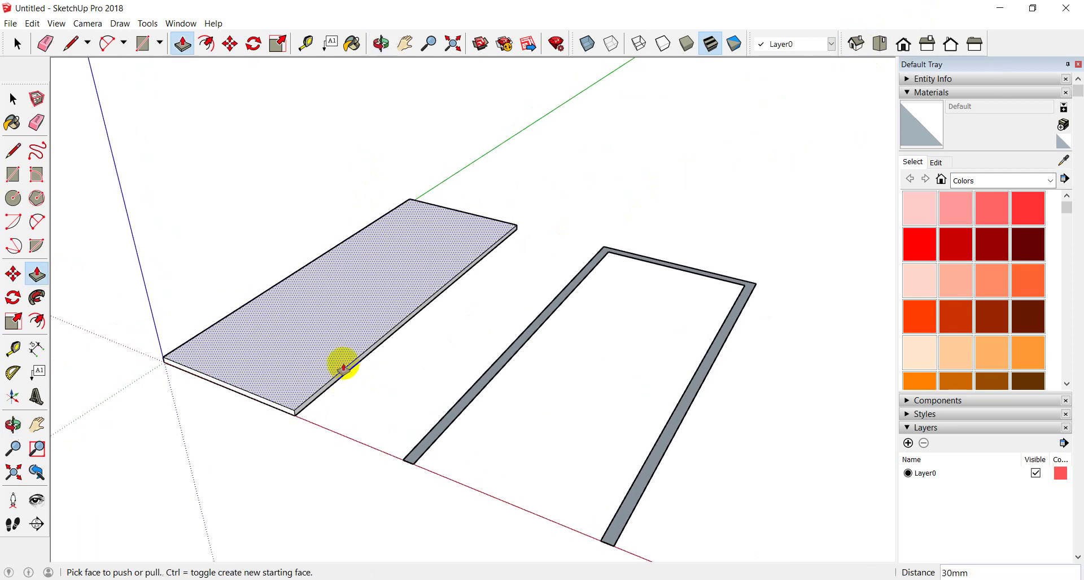
{"action": "left_click", "coordinate": [208, 44]}
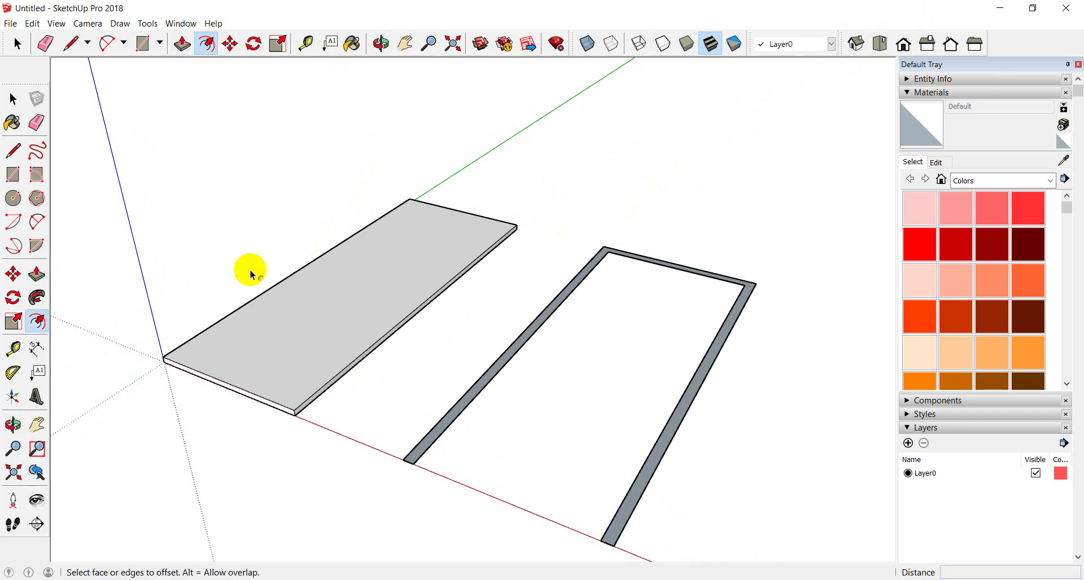
Inset a 100 outline on the slab's top face, abandoning a second attempt
{"action": "left_click", "coordinate": [295, 276]}
{"action": "type", "text": "100"}
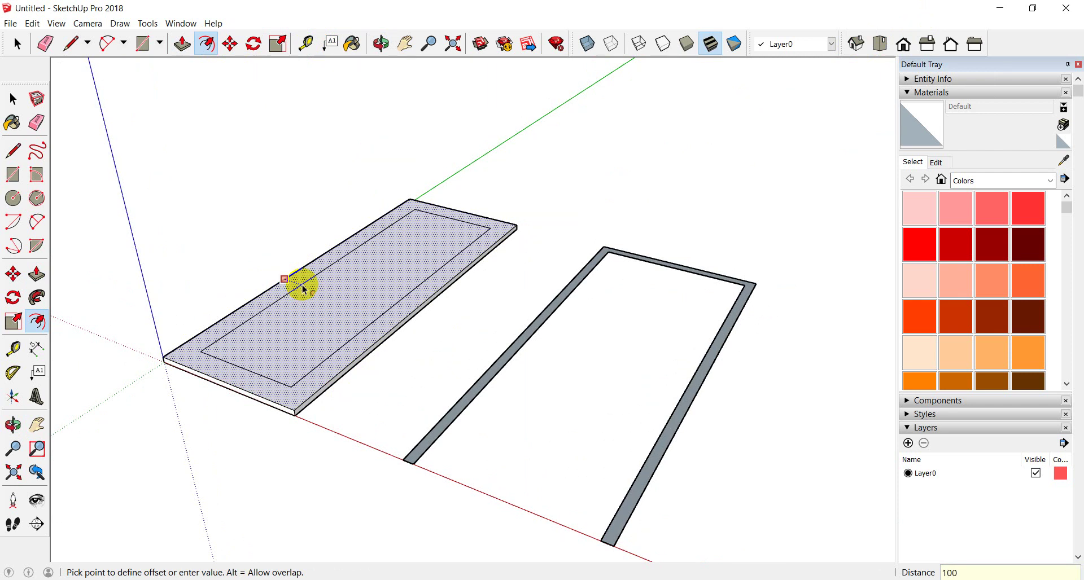
{"action": "key", "text": "Return"}
{"action": "key", "text": "Escape"}
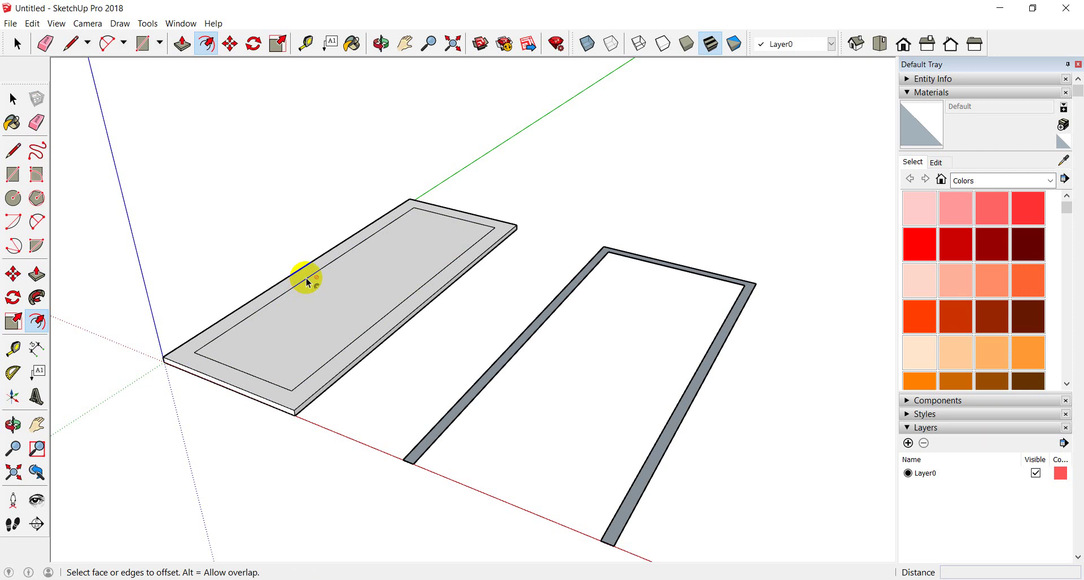
{"action": "left_click", "coordinate": [308, 282]}
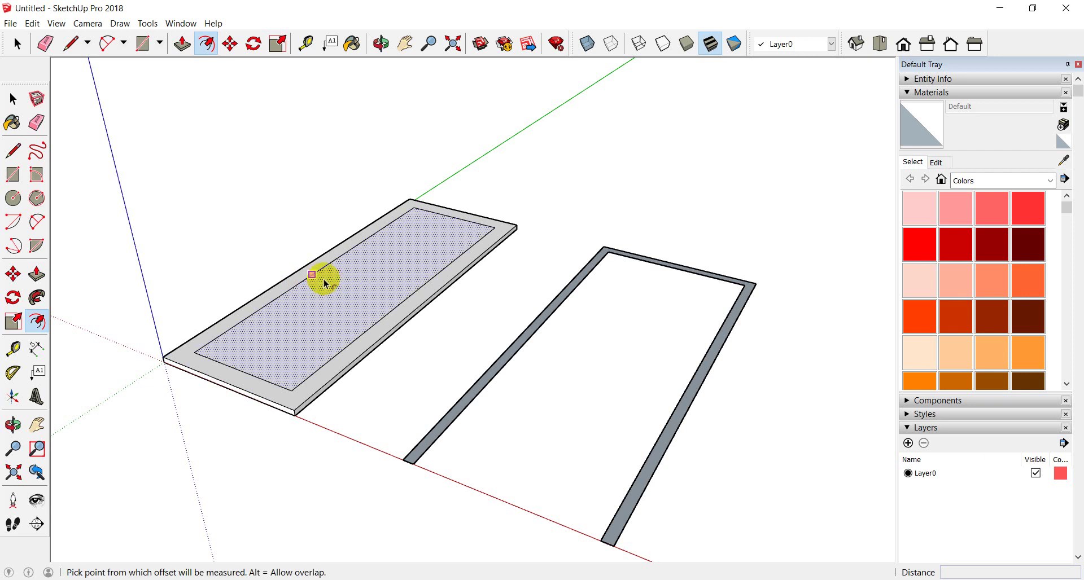
{"action": "key", "text": "Escape"}
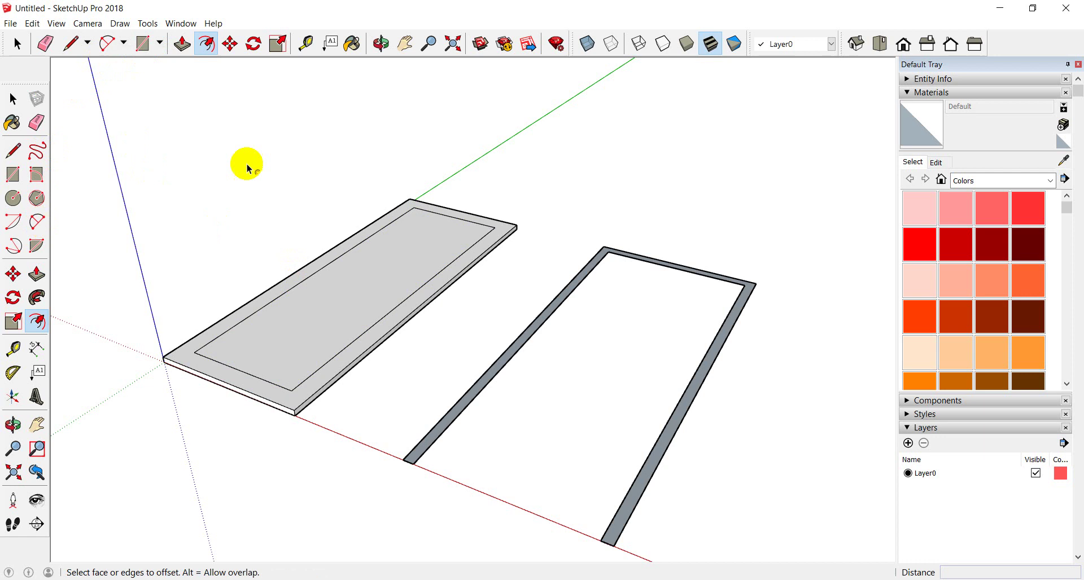
{"action": "key", "text": "m"}
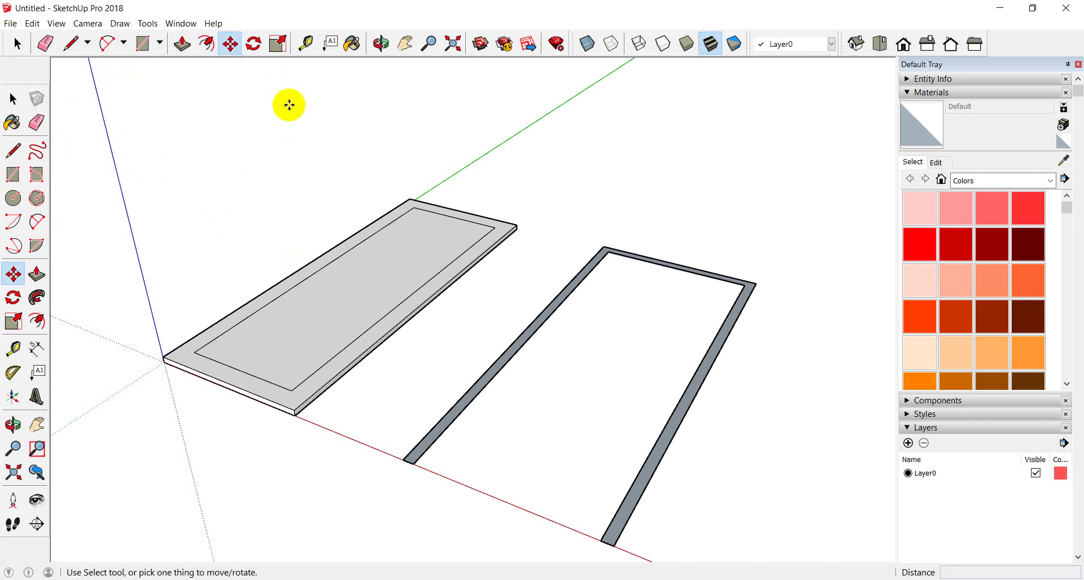
Move the inset panel's far edge by 20 and another inner edge by 50 mm
{"action": "left_click", "coordinate": [455, 216]}
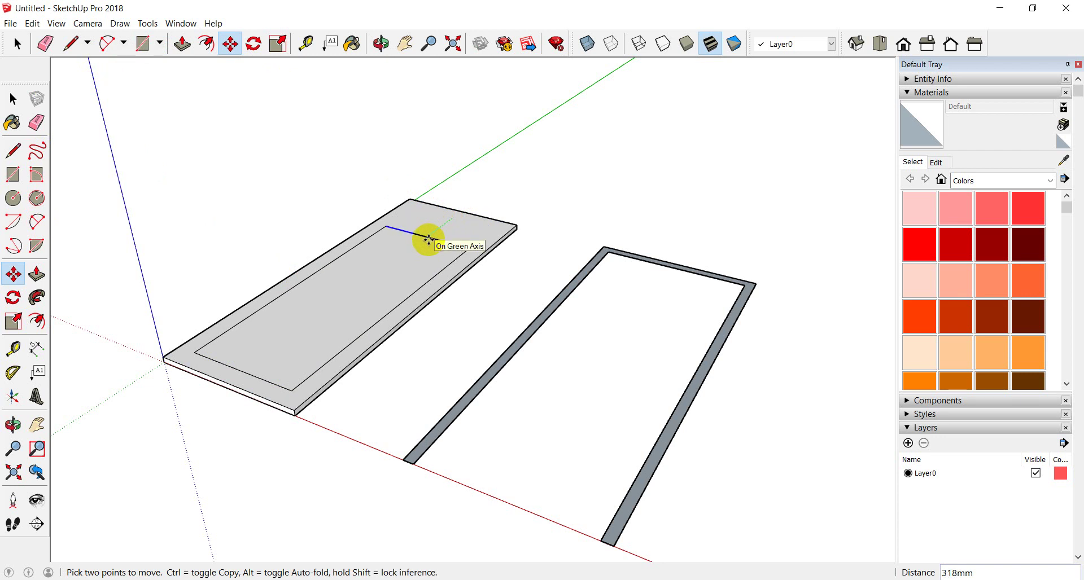
{"action": "type", "text": "20"}
{"action": "key", "text": "Return"}
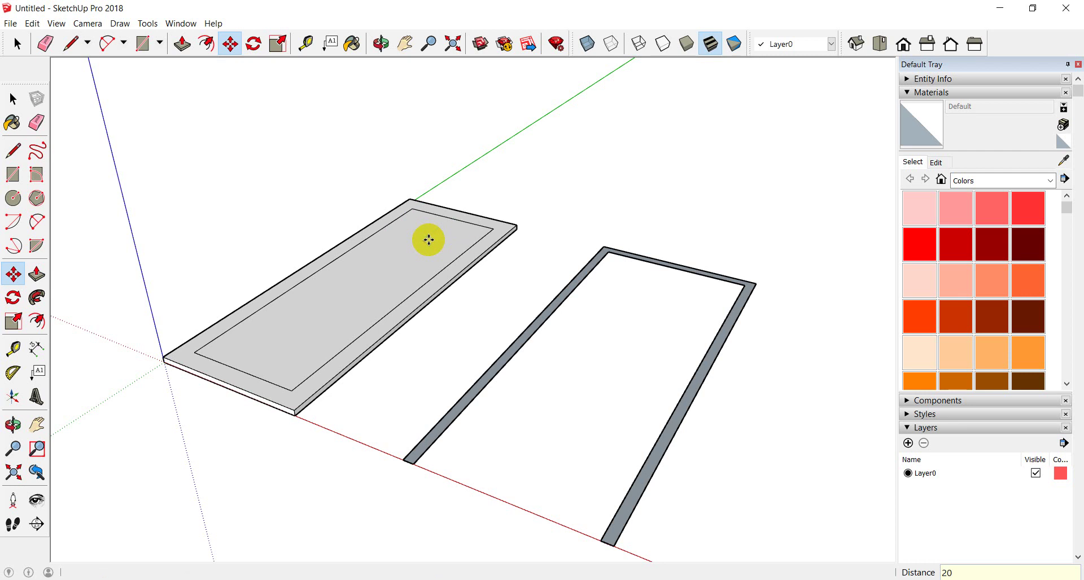
{"action": "left_click", "coordinate": [242, 371]}
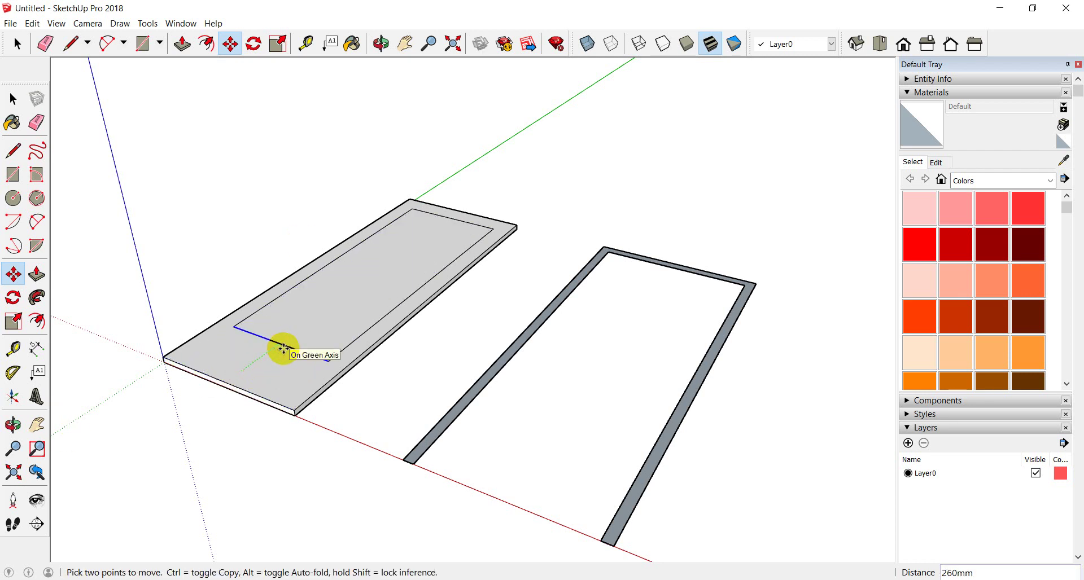
{"action": "type", "text": "50"}
{"action": "key", "text": "Return"}
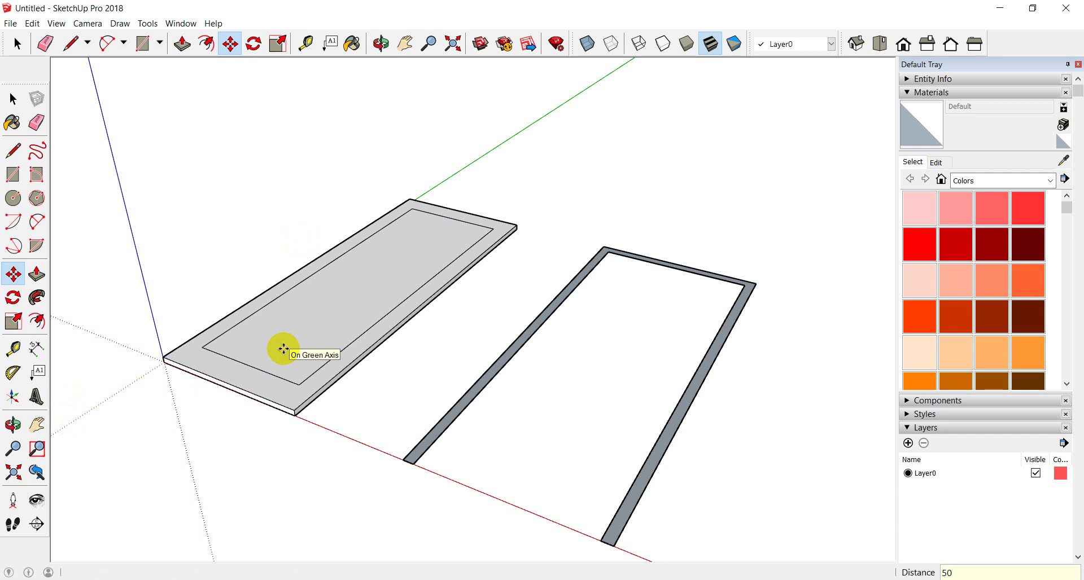
{"action": "middle_click_drag", "start_coordinate": [242, 387], "coordinate": [245, 532]}
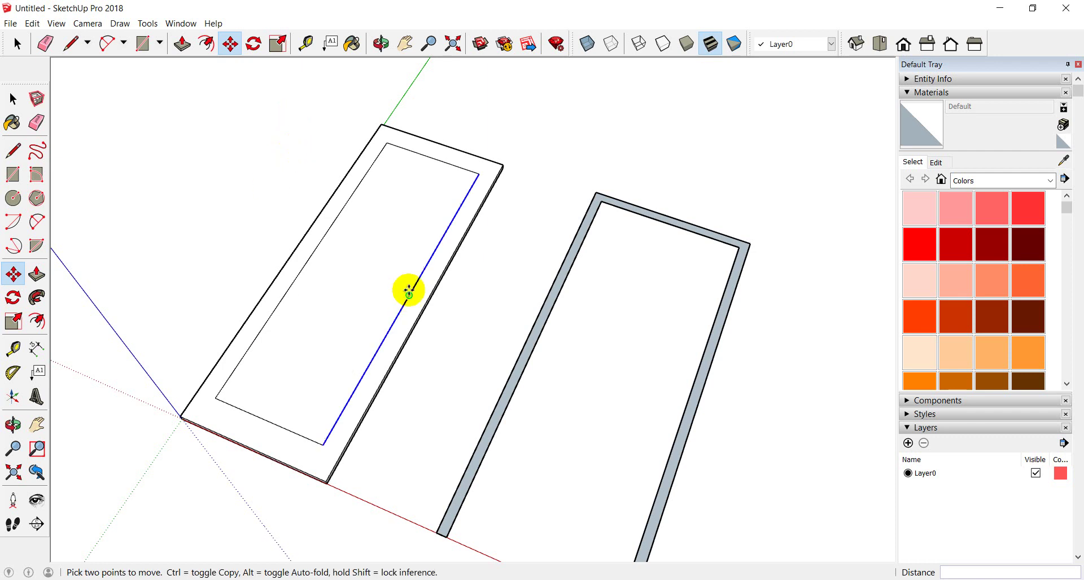
Offset the inner panel face 30 mm inward and orbit to inspect the narrow band
{"action": "scroll", "coordinate": [404, 282], "scroll_direction": "up", "scroll_amount": 1}
{"action": "left_click", "coordinate": [213, 51]}
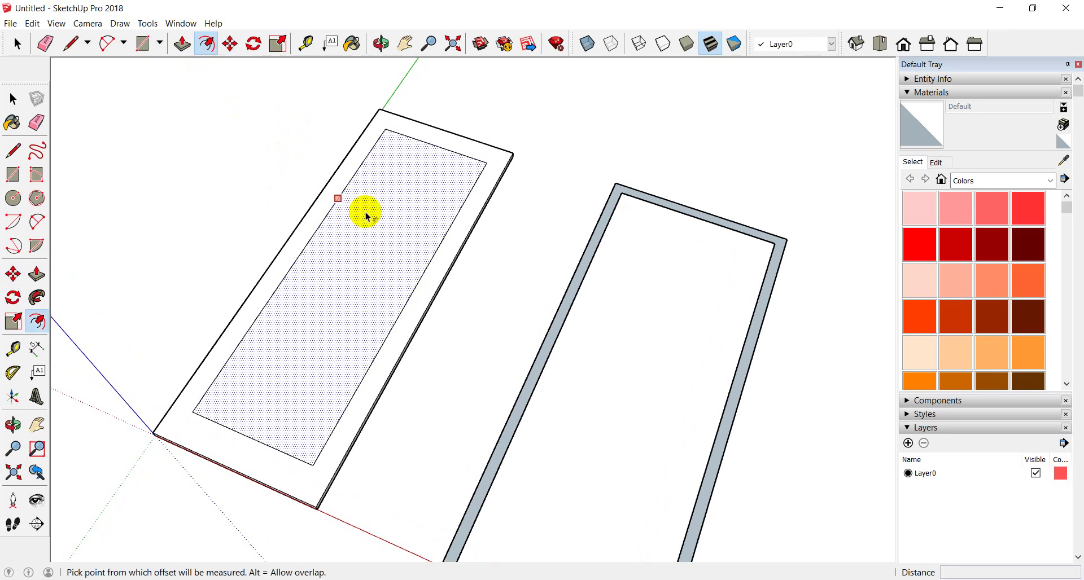
{"action": "left_click", "coordinate": [370, 170]}
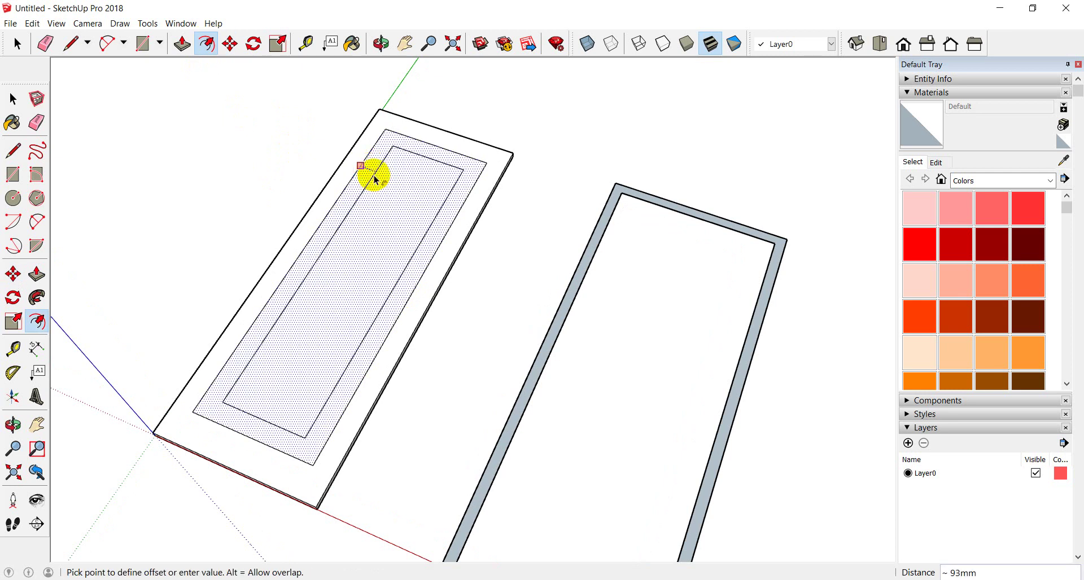
{"action": "key", "text": "Return"}
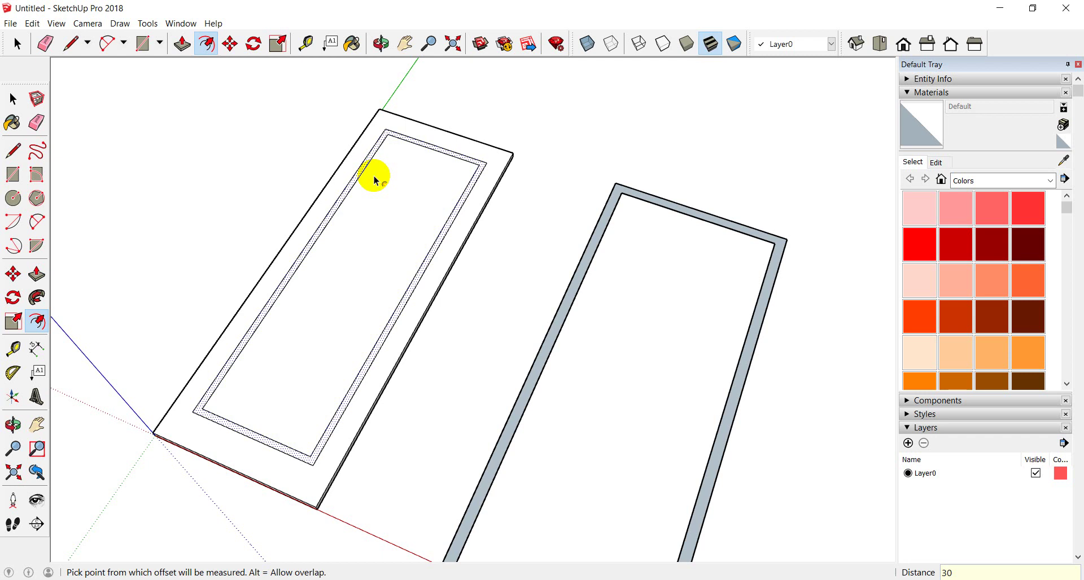
{"action": "mouse_move", "coordinate": [363, 237]}
{"action": "middle_mouse_down"}
{"action": "mouse_move", "coordinate": [338, 222]}
{"action": "mouse_move", "coordinate": [370, 262]}
{"action": "mouse_move", "coordinate": [384, 458]}
{"action": "mouse_move", "coordinate": [401, 177]}
{"action": "mouse_move", "coordinate": [548, 346]}
{"action": "mouse_move", "coordinate": [363, 356]}
{"action": "mouse_move", "coordinate": [445, 332]}
{"action": "middle_mouse_up"}
{"action": "key", "text": "f"}
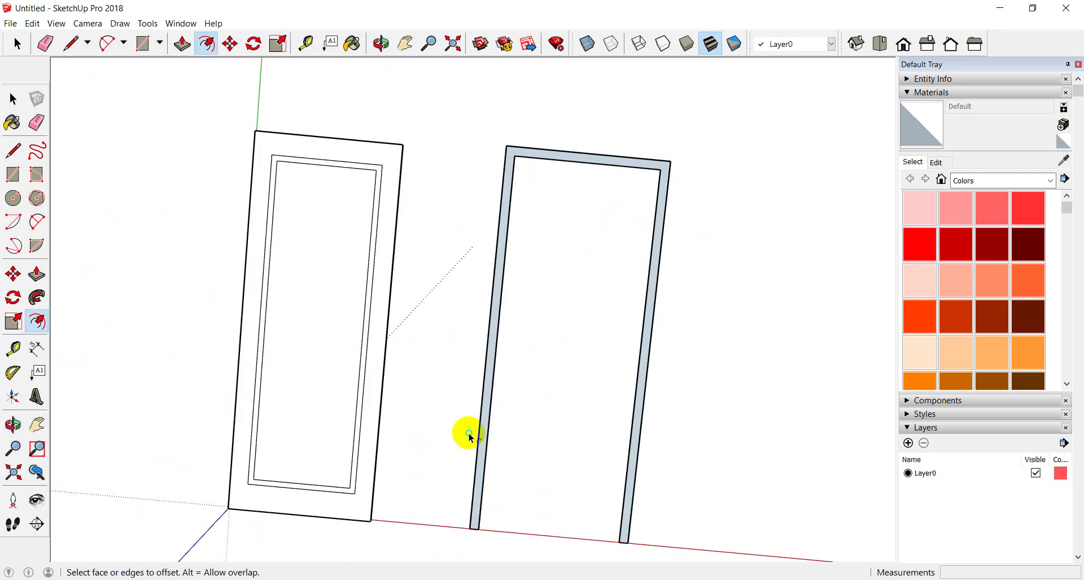
{"action": "mouse_move", "coordinate": [343, 514]}
{"action": "middle_mouse_down"}
{"action": "mouse_move", "coordinate": [314, 428]}
{"action": "mouse_move", "coordinate": [315, 205]}
{"action": "mouse_move", "coordinate": [346, 430]}
{"action": "mouse_move", "coordinate": [233, 409]}
{"action": "middle_mouse_up"}
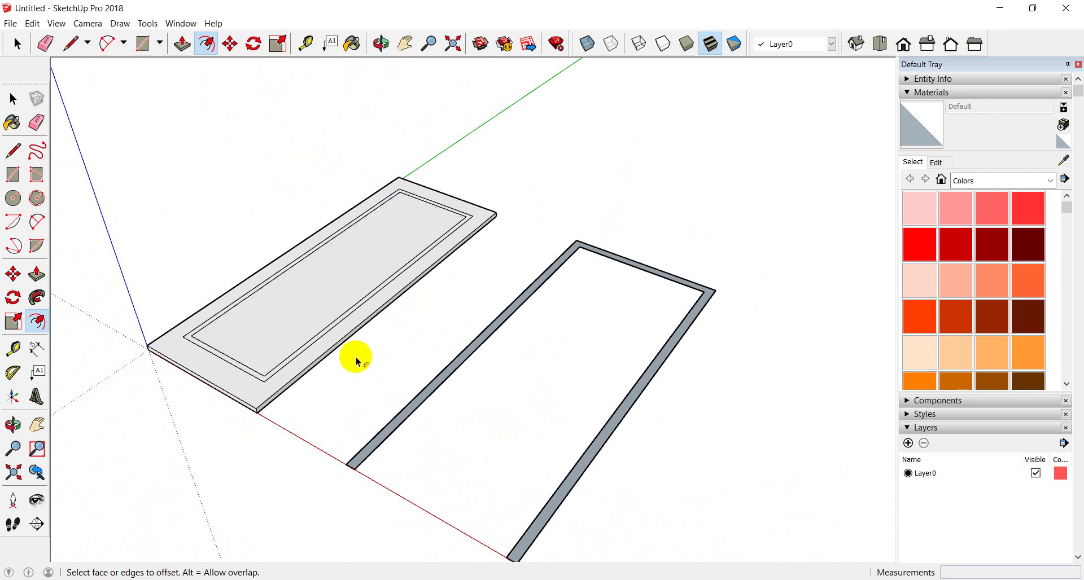
Select the whole door leaf slab
{"action": "middle_click_drag", "start_coordinate": [358, 361], "coordinate": [438, 300]}
{"action": "left_click", "coordinate": [17, 44]}
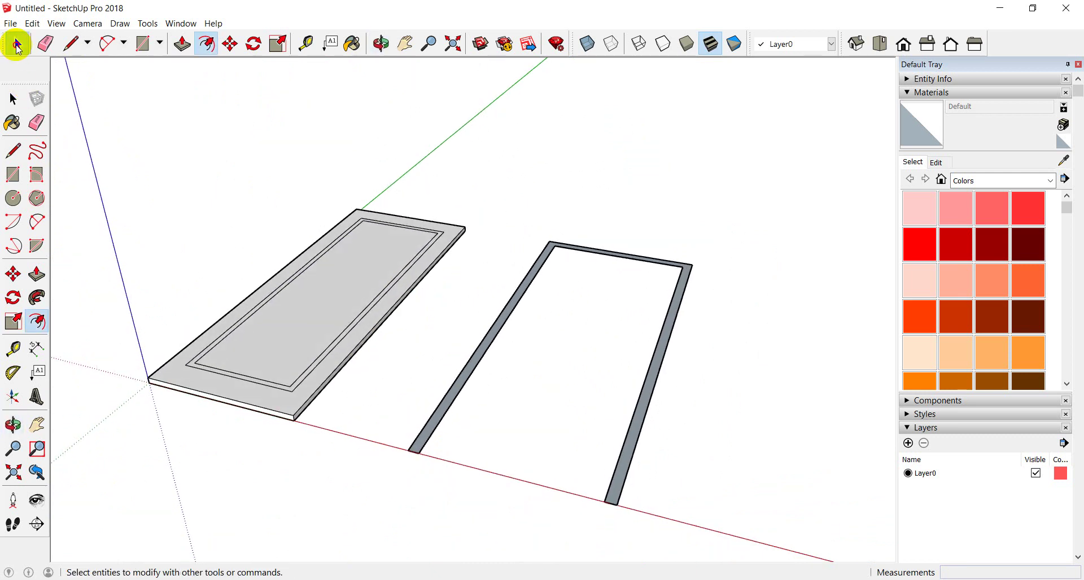
{"action": "triple_click", "coordinate": [350, 304]}
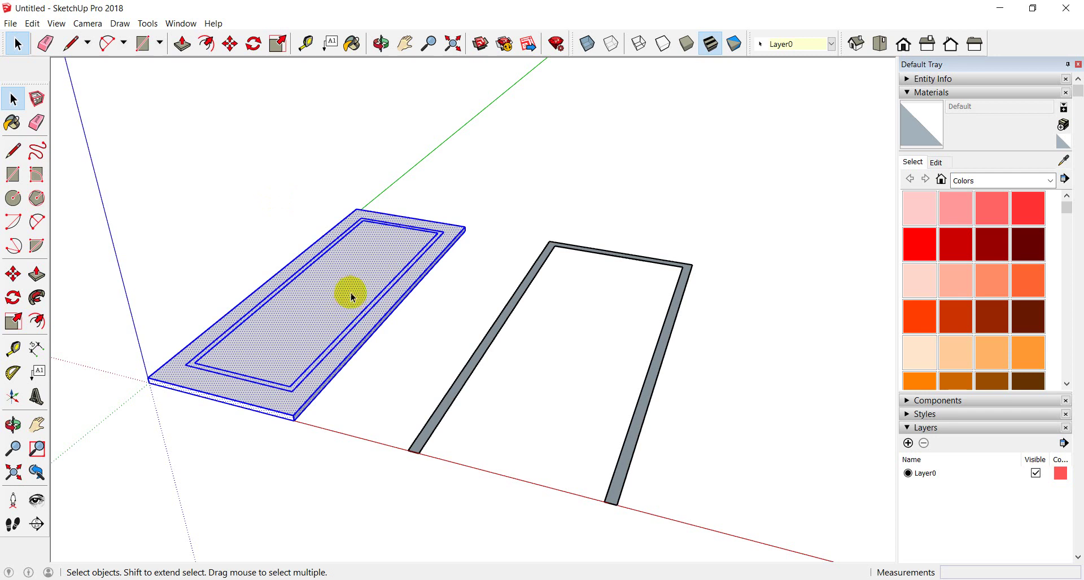
Rotate the door leaf 90° from green about its bottom edge on the red axis
{"action": "left_click", "coordinate": [253, 43]}
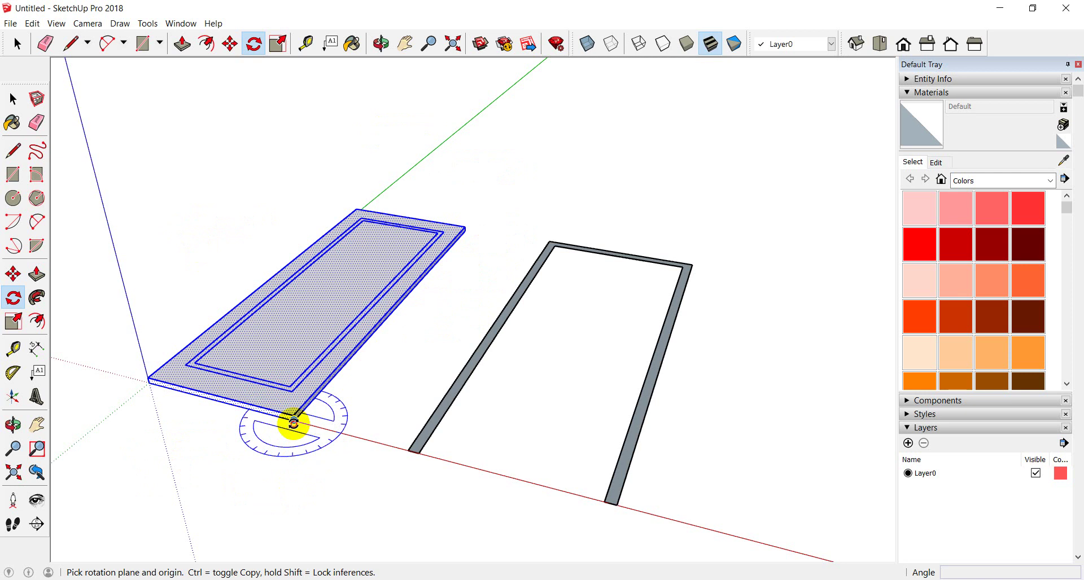
{"action": "left_click_drag", "start_coordinate": [293, 422], "coordinate": [472, 469]}
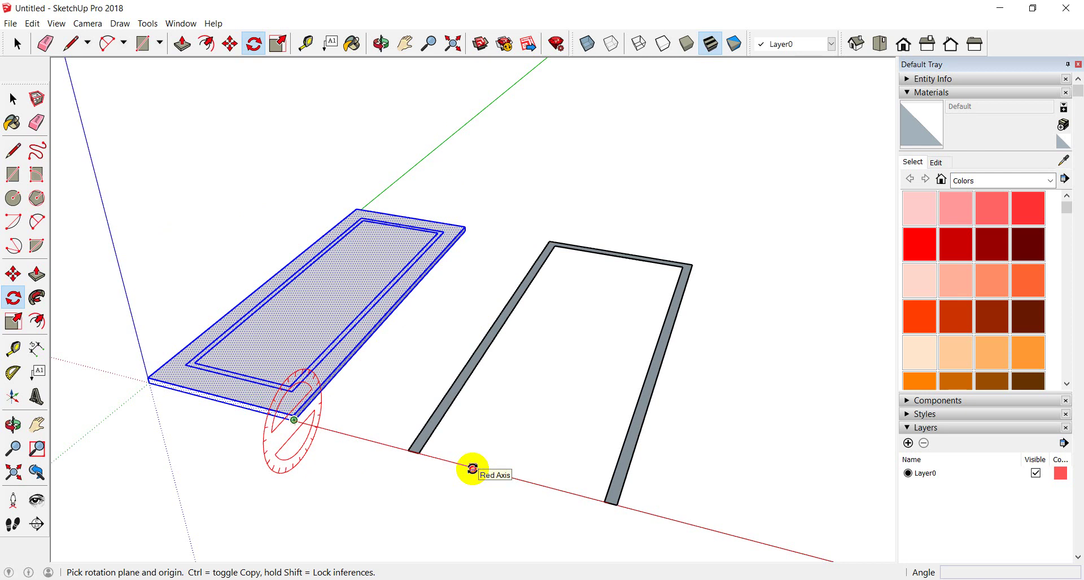
{"action": "left_click", "coordinate": [472, 468]}
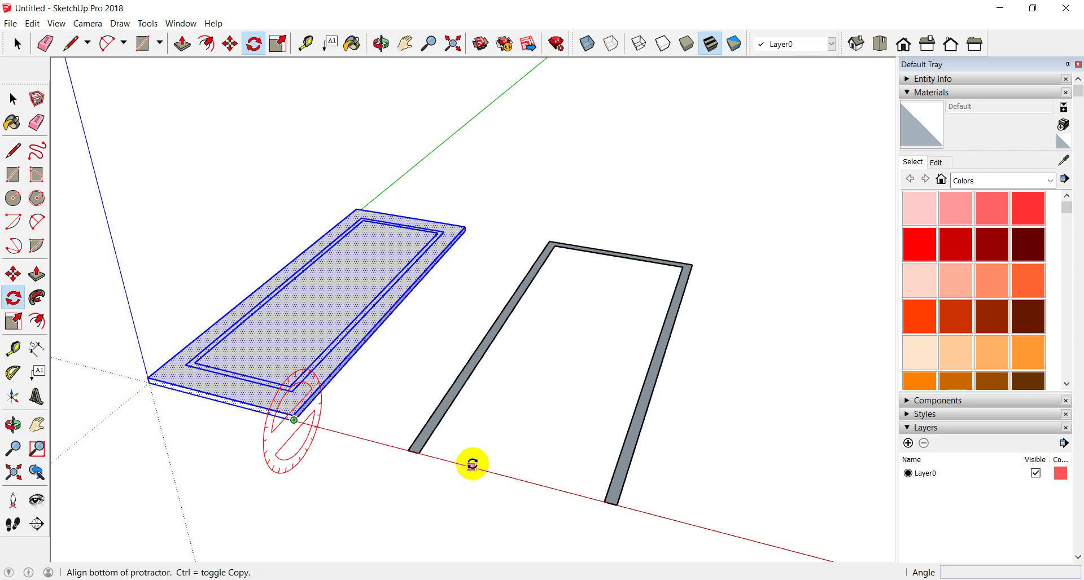
{"action": "left_click", "coordinate": [496, 191]}
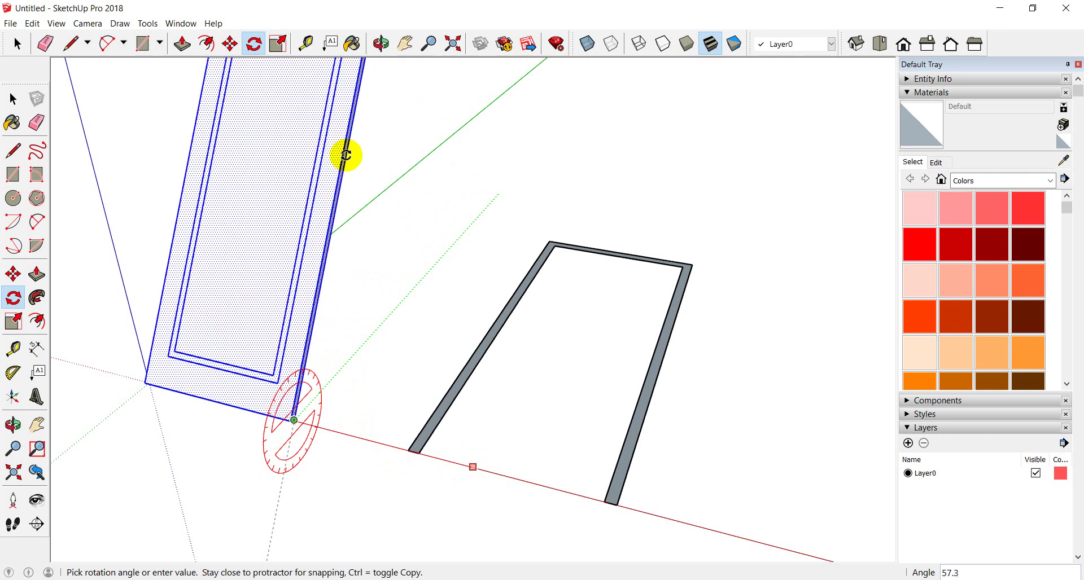
{"action": "left_click", "coordinate": [355, 167]}
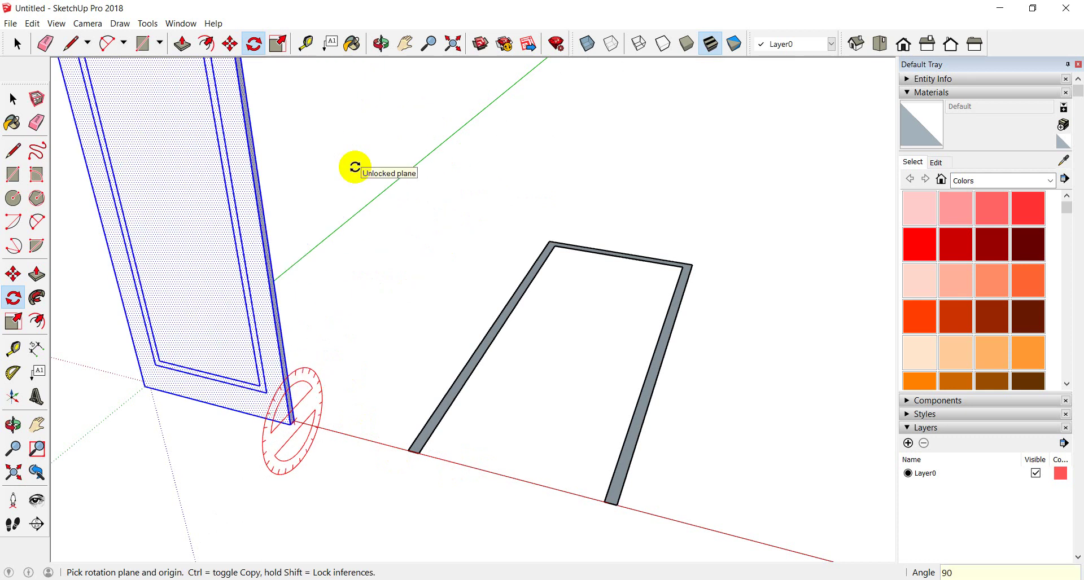
{"action": "scroll", "coordinate": [436, 341], "scroll_direction": "down", "scroll_amount": 3}
{"action": "scroll", "coordinate": [490, 421], "scroll_direction": "down", "scroll_amount": 2}
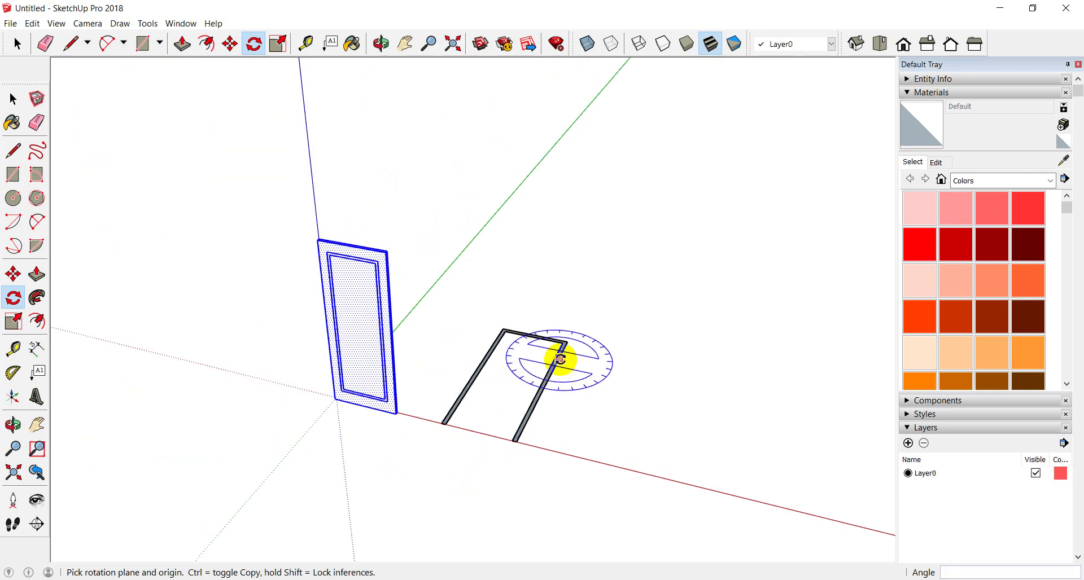
{"action": "middle_click_drag", "start_coordinate": [563, 346], "coordinate": [506, 323]}
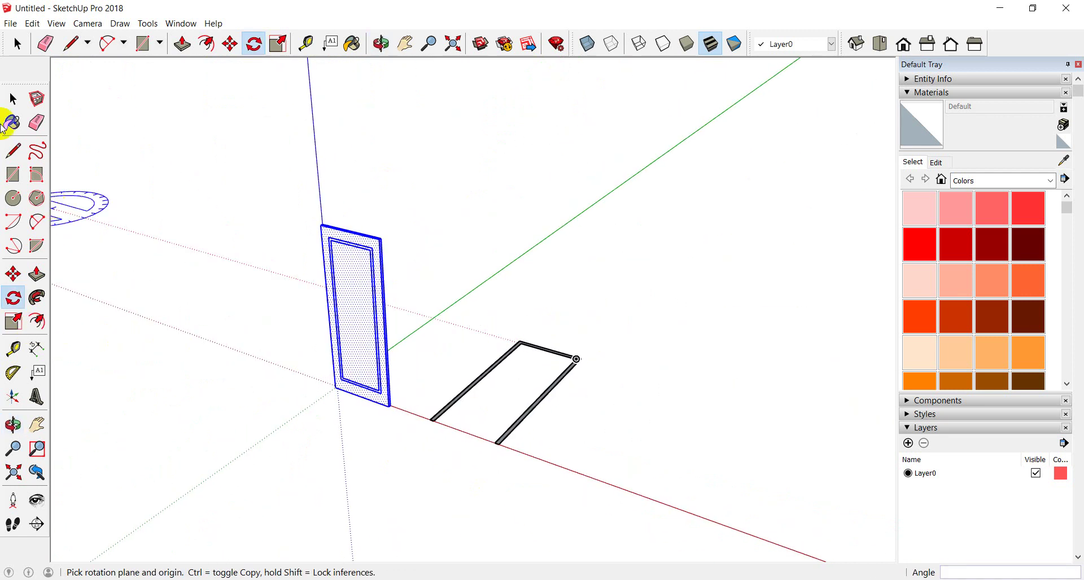
{"action": "left_click", "coordinate": [17, 43]}
{"action": "scroll", "coordinate": [381, 313], "scroll_direction": "up", "scroll_amount": 2}
{"action": "scroll", "coordinate": [390, 259], "scroll_direction": "up", "scroll_amount": 1}
{"action": "left_click", "coordinate": [392, 237]}
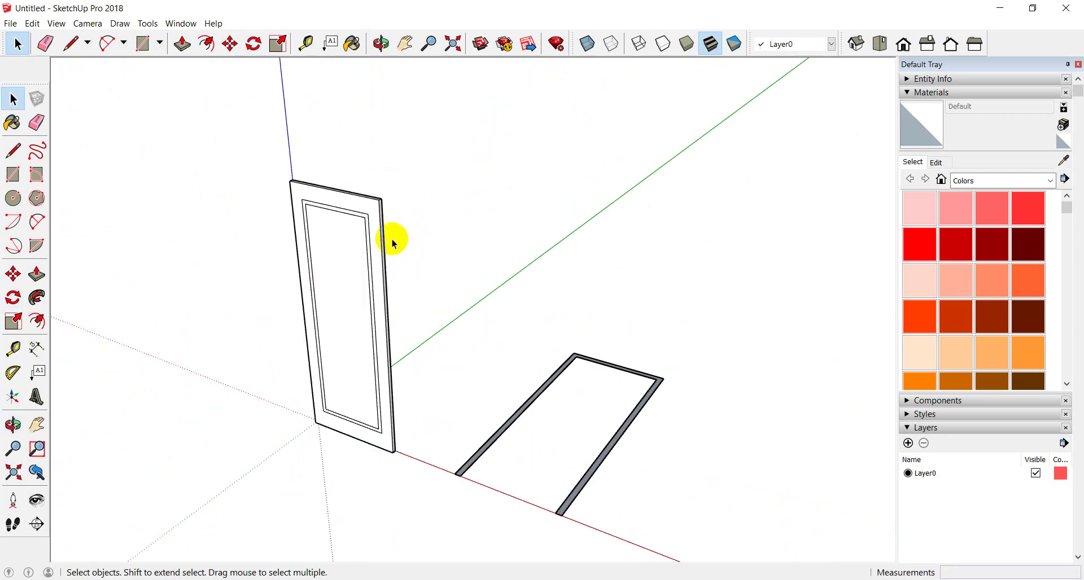
{"action": "scroll", "coordinate": [373, 240], "scroll_direction": "up", "scroll_amount": 2}
{"action": "scroll", "coordinate": [395, 221], "scroll_direction": "down", "scroll_amount": 2}
{"action": "mouse_move", "coordinate": [417, 226]}
{"action": "middle_mouse_down"}
{"action": "mouse_move", "coordinate": [392, 274]}
{"action": "mouse_move", "coordinate": [351, 249]}
{"action": "middle_mouse_up"}
{"action": "scroll", "coordinate": [351, 249], "scroll_direction": "up", "scroll_amount": 2}
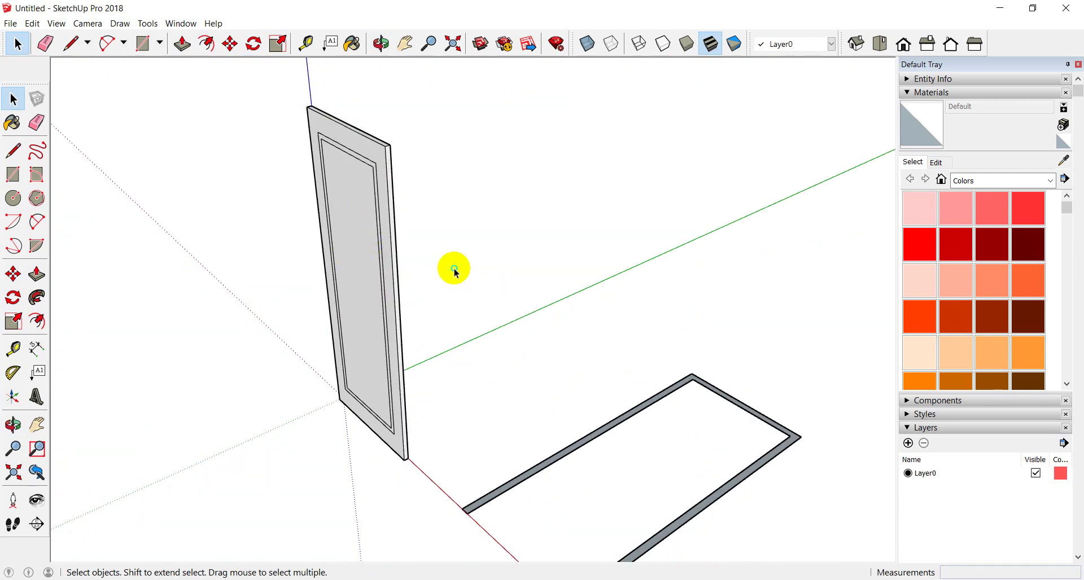
{"action": "mouse_move", "coordinate": [356, 281]}
{"action": "middle_mouse_down"}
{"action": "mouse_move", "coordinate": [288, 271]}
{"action": "mouse_move", "coordinate": [375, 133]}
{"action": "mouse_move", "coordinate": [315, 181]}
{"action": "mouse_move", "coordinate": [399, 110]}
{"action": "middle_mouse_up"}
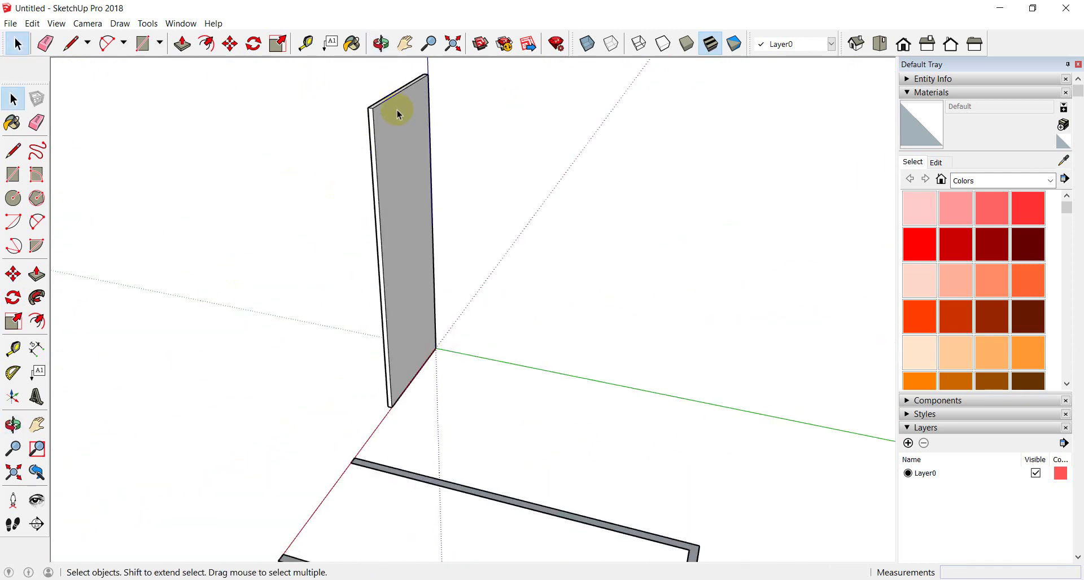
{"action": "mouse_move", "coordinate": [300, 184]}
{"action": "middle_mouse_down"}
{"action": "mouse_move", "coordinate": [631, 160]}
{"action": "mouse_move", "coordinate": [298, 187]}
{"action": "middle_mouse_up"}
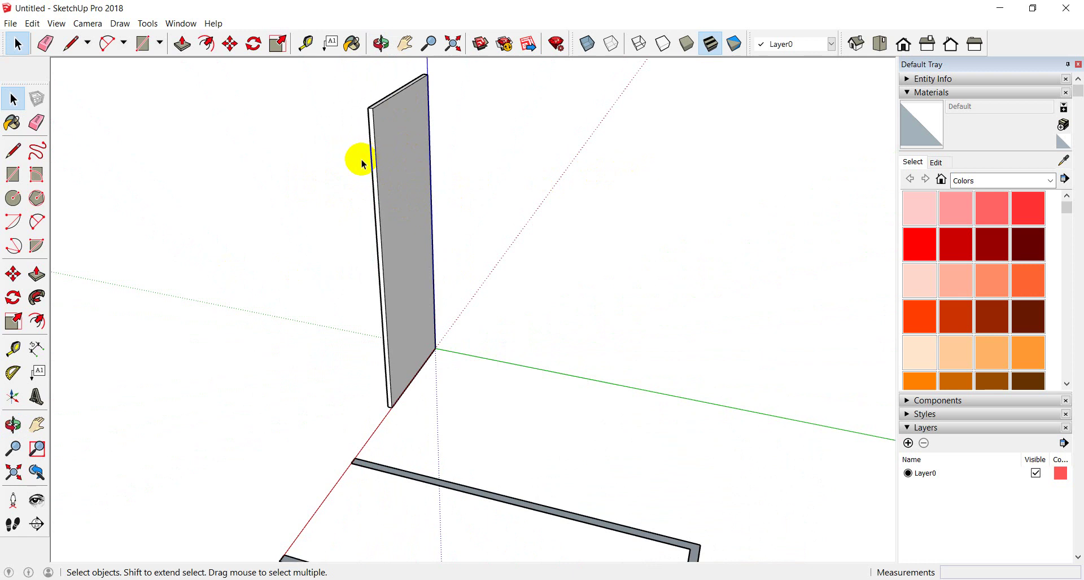
{"action": "middle_click_drag", "start_coordinate": [294, 215], "coordinate": [581, 150]}
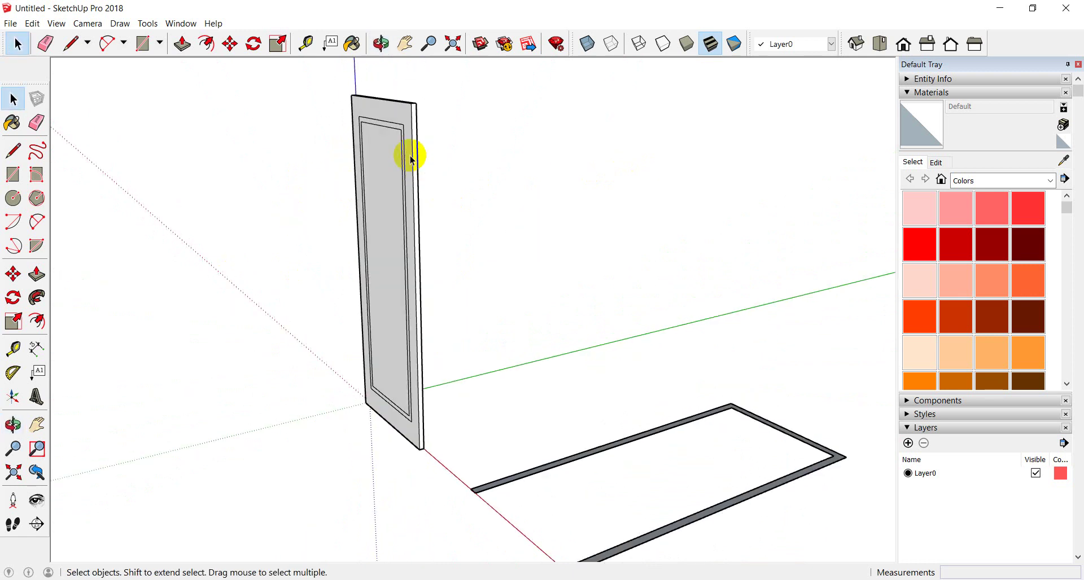
{"action": "mouse_move", "coordinate": [435, 189]}
{"action": "middle_mouse_down"}
{"action": "mouse_move", "coordinate": [182, 184]}
{"action": "mouse_move", "coordinate": [520, 133]}
{"action": "middle_mouse_up"}
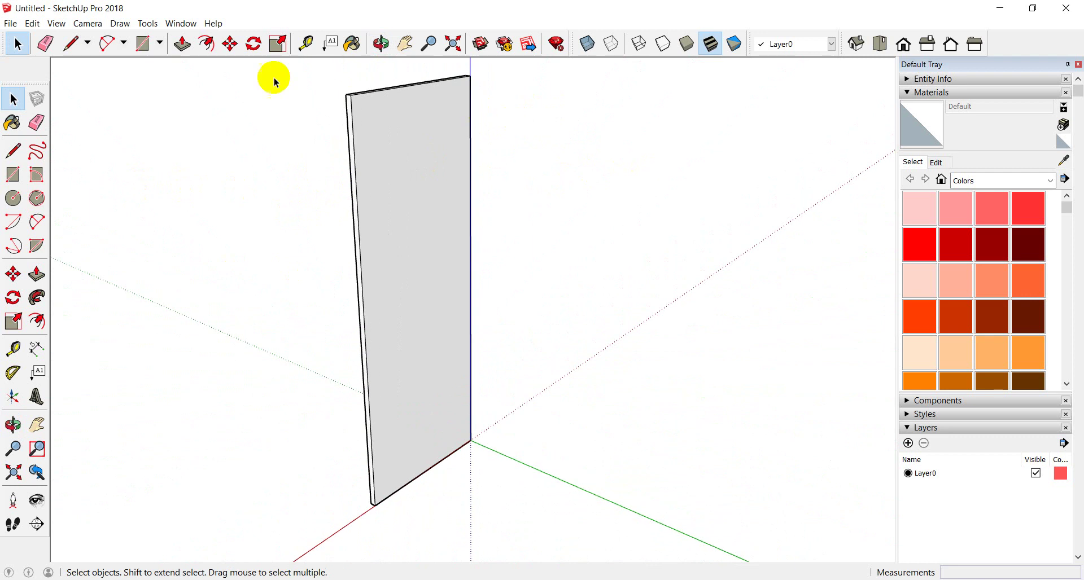
Offset the door's back face outline 100 mm inward
{"action": "left_click", "coordinate": [206, 44]}
{"action": "left_click", "coordinate": [363, 131]}
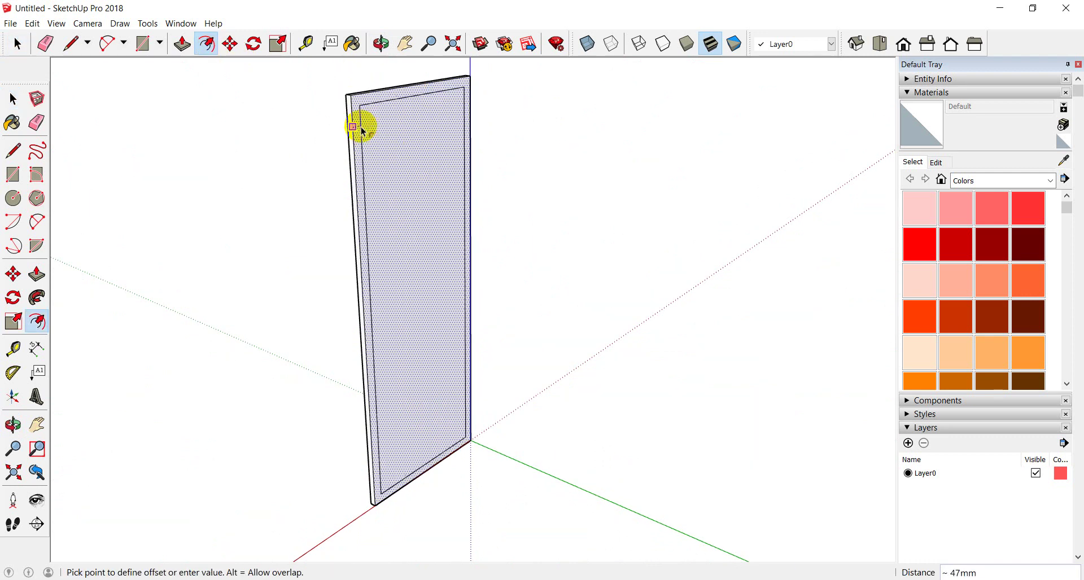
{"action": "type", "text": "100"}
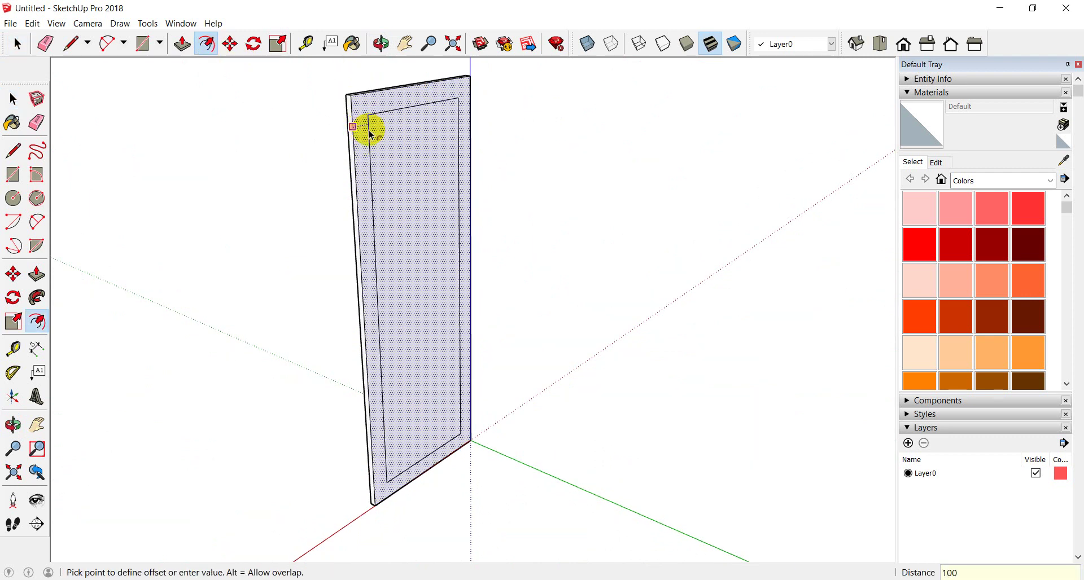
{"action": "key", "text": "Return"}
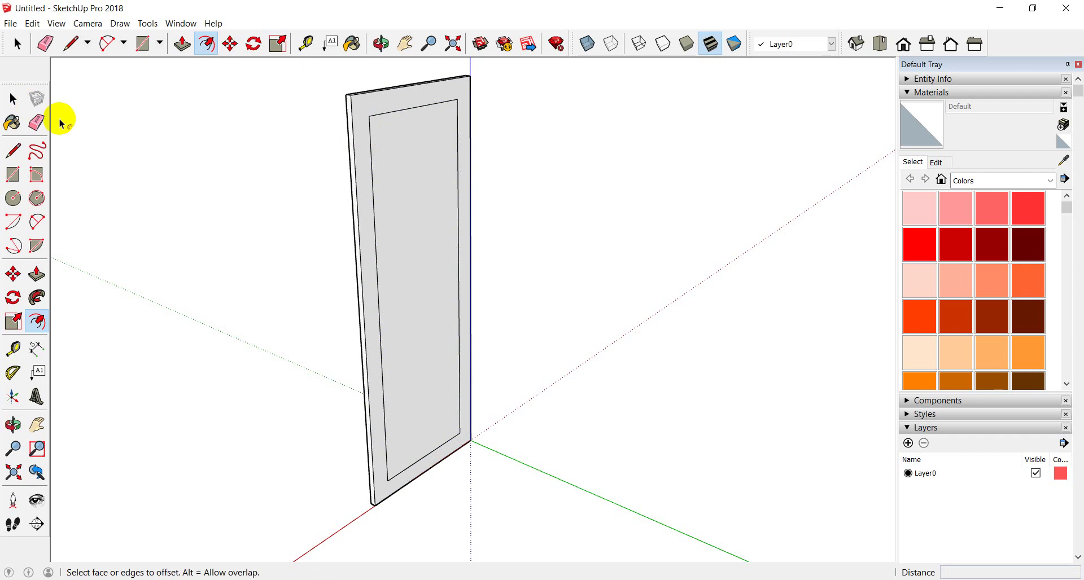
Move the inner outline's top edge 20 mm down and its bottom edge by 50
{"action": "left_click", "coordinate": [230, 45]}
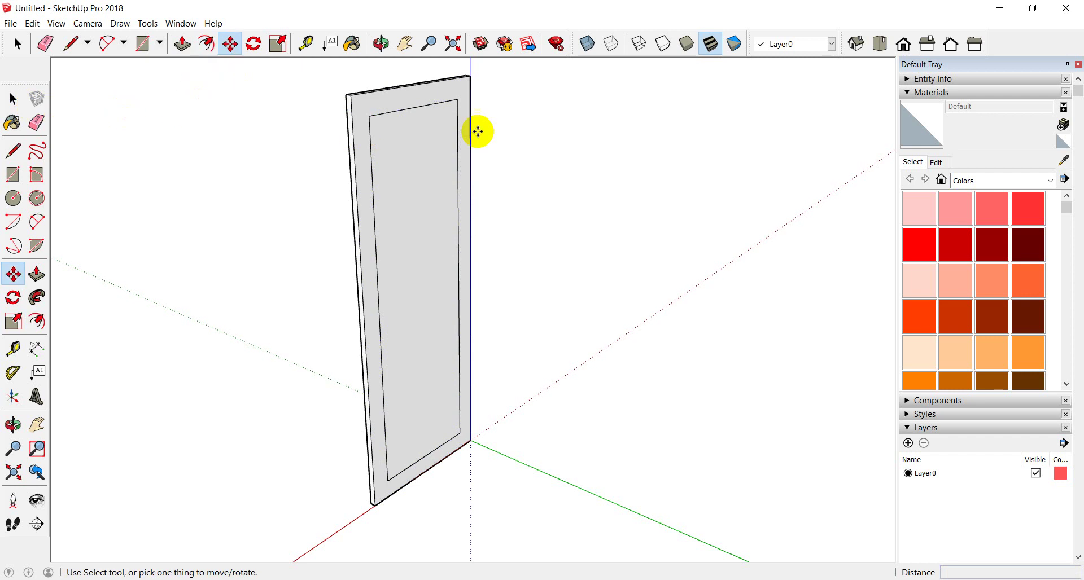
{"action": "left_click", "coordinate": [418, 106]}
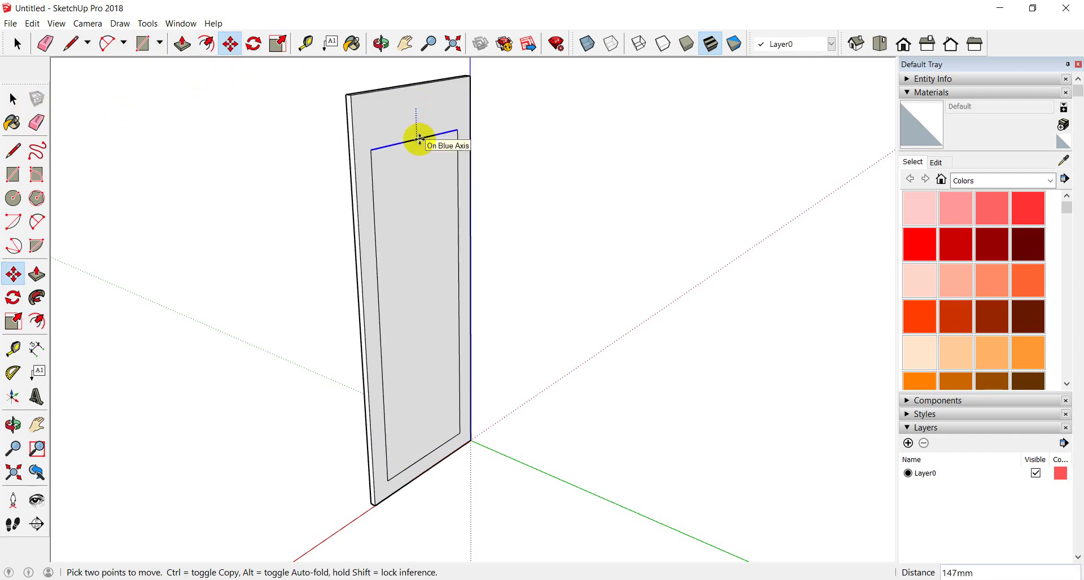
{"action": "type", "text": "20"}
{"action": "key", "text": "Return"}
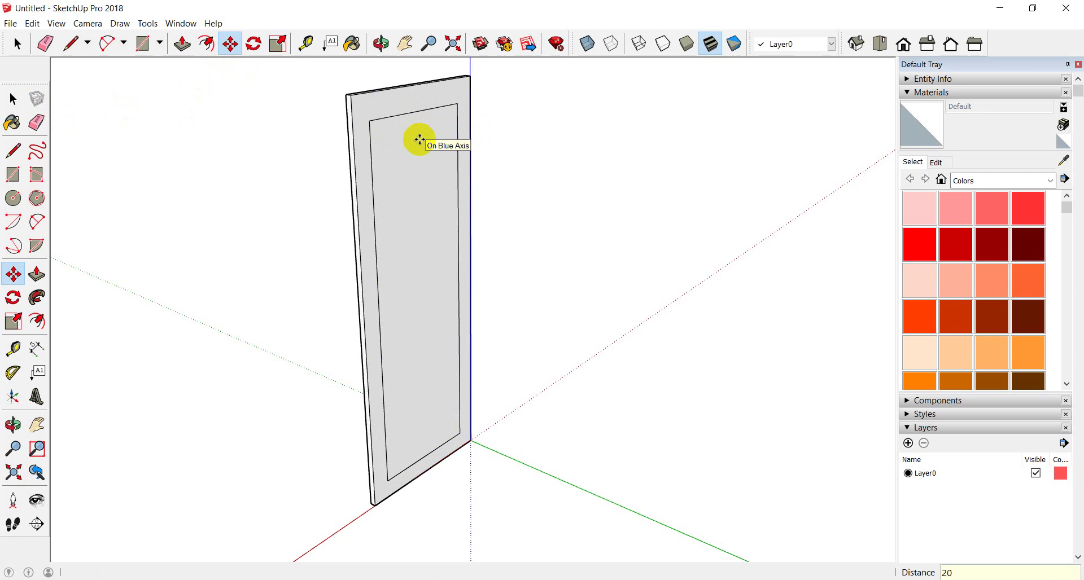
{"action": "left_click", "coordinate": [427, 453]}
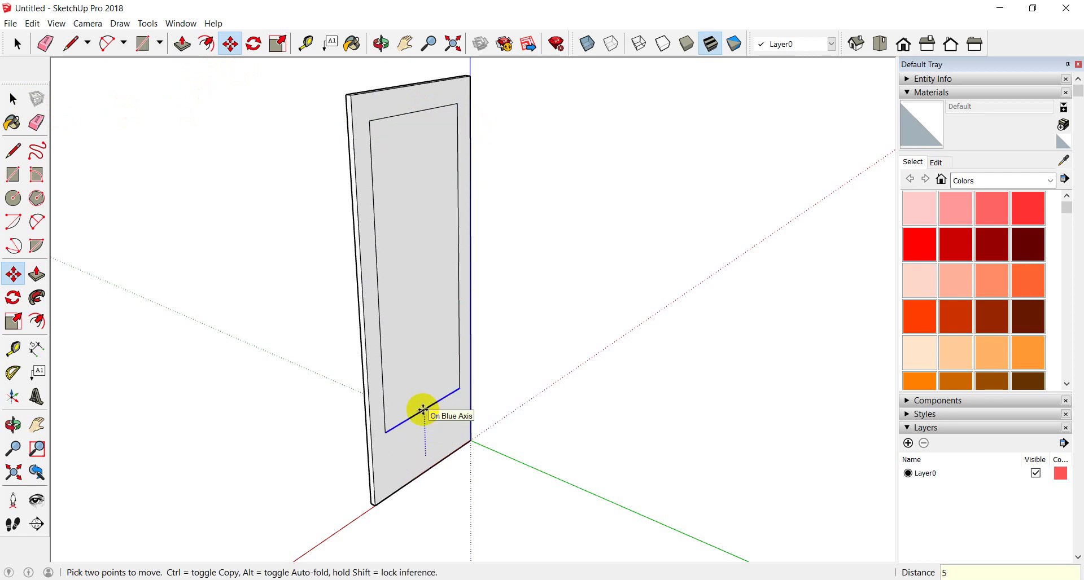
{"action": "type", "text": "0"}
{"action": "key", "text": "Return"}
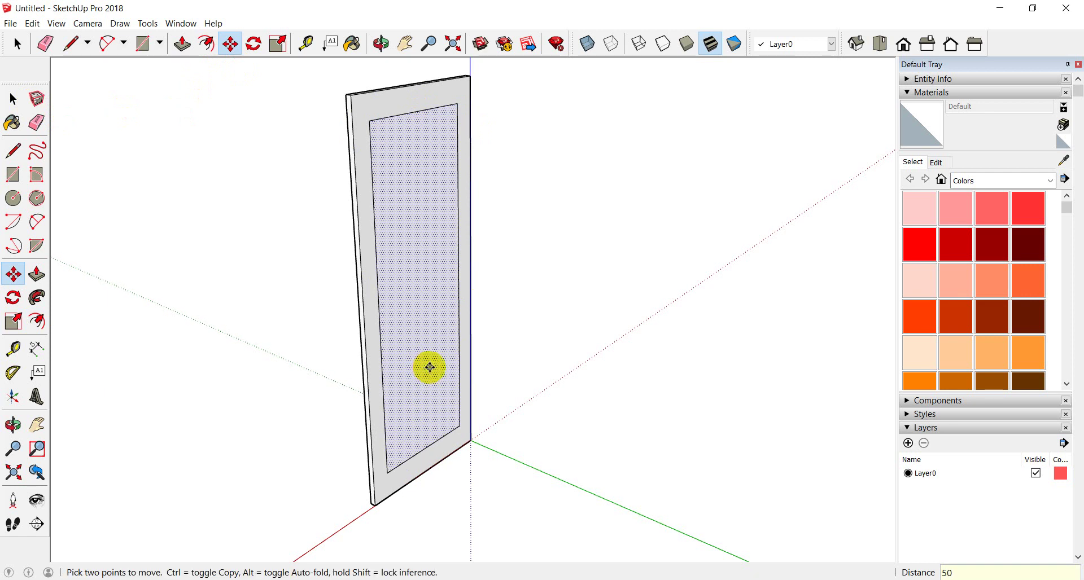
Offset a thin inset outline just inside the panel, cancelling a stray offset on the outer face
{"action": "left_click", "coordinate": [206, 44]}
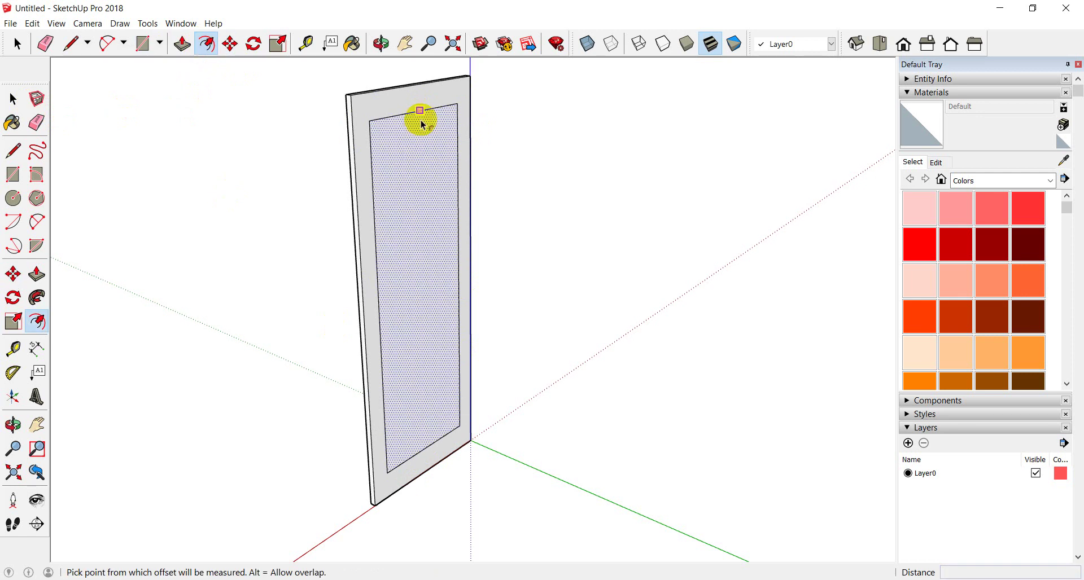
{"action": "left_click", "coordinate": [415, 113]}
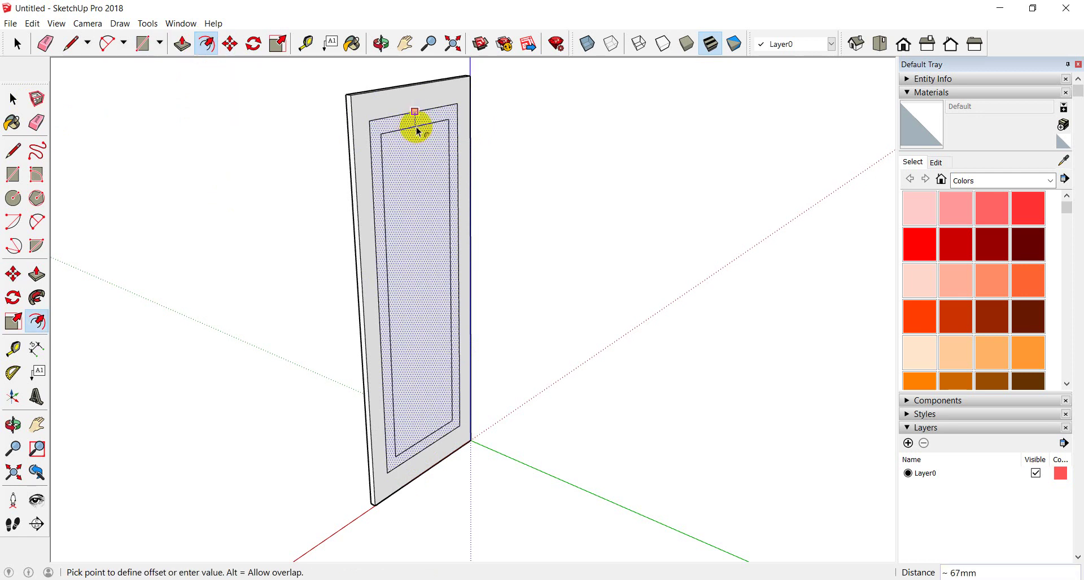
{"action": "key", "text": "Return"}
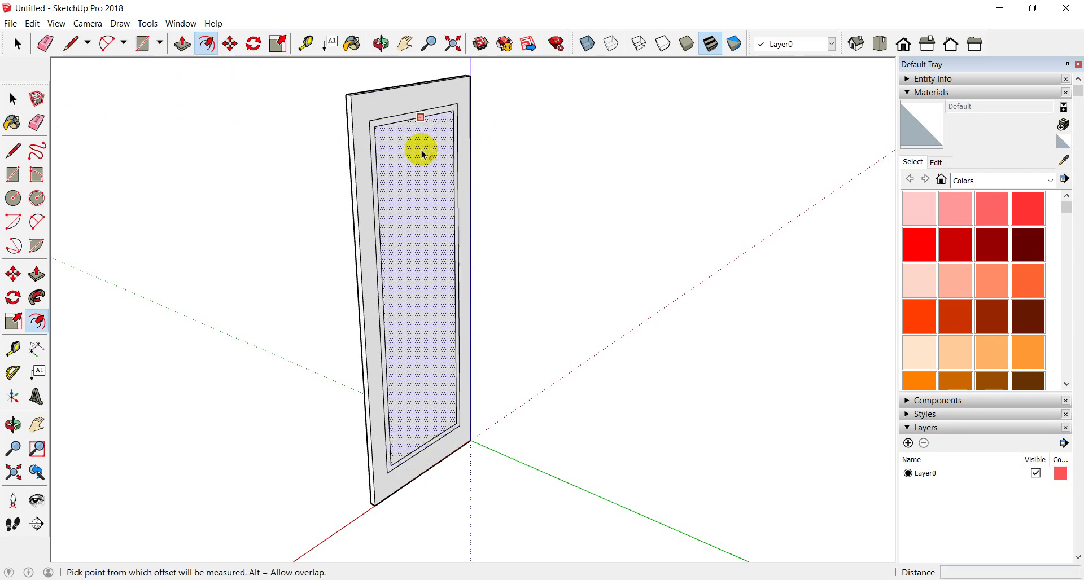
{"action": "key", "text": "Escape"}
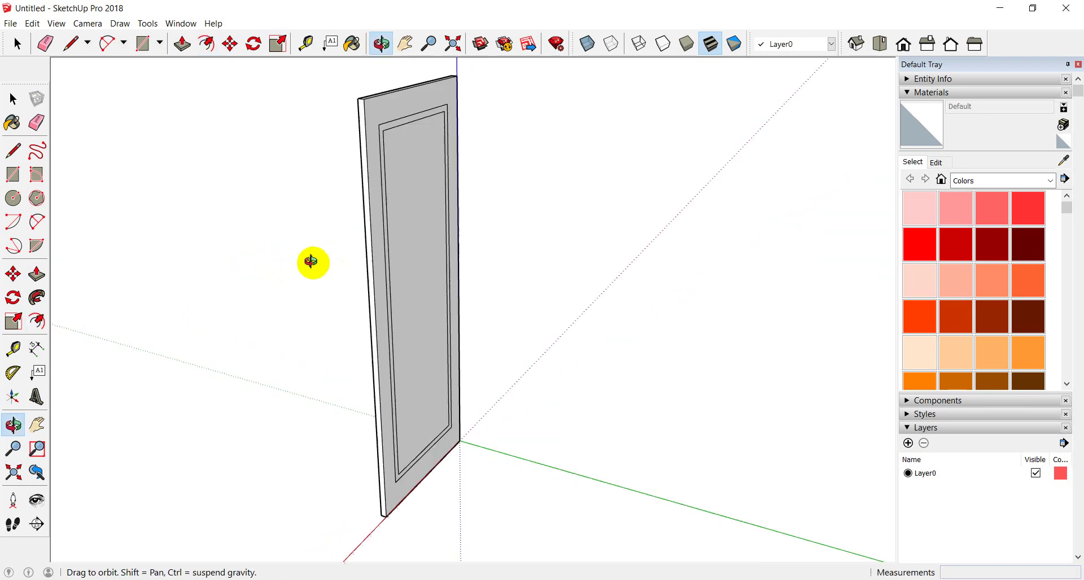
{"action": "middle_click_drag", "start_coordinate": [249, 266], "coordinate": [644, 212]}
{"action": "scroll", "coordinate": [525, 116], "scroll_direction": "up", "scroll_amount": 2}
{"action": "left_click", "coordinate": [525, 115]}
{"action": "scroll", "coordinate": [525, 116], "scroll_direction": "up", "scroll_amount": 1}
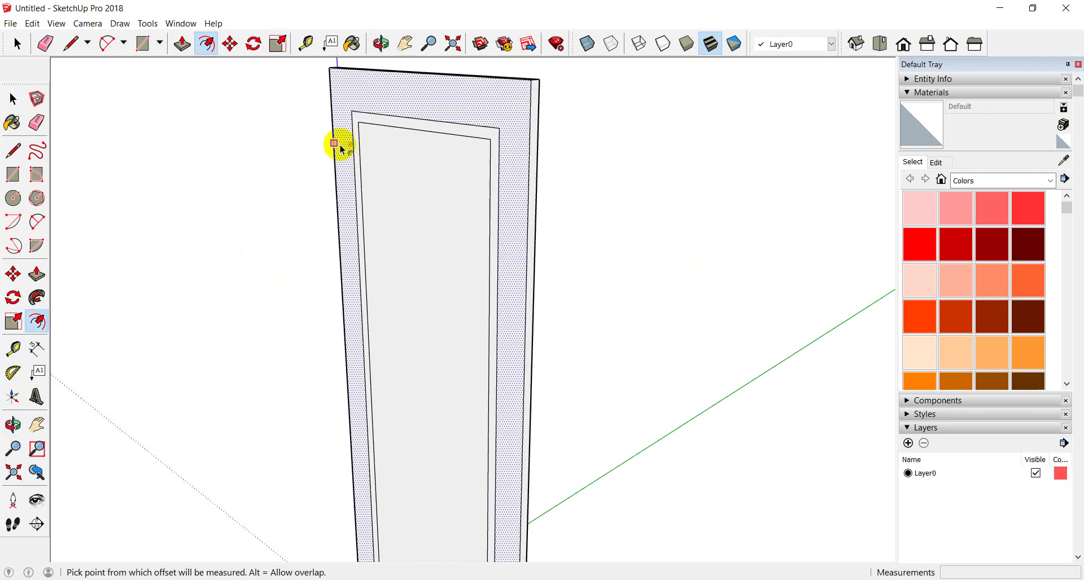
{"action": "key", "text": "Escape"}
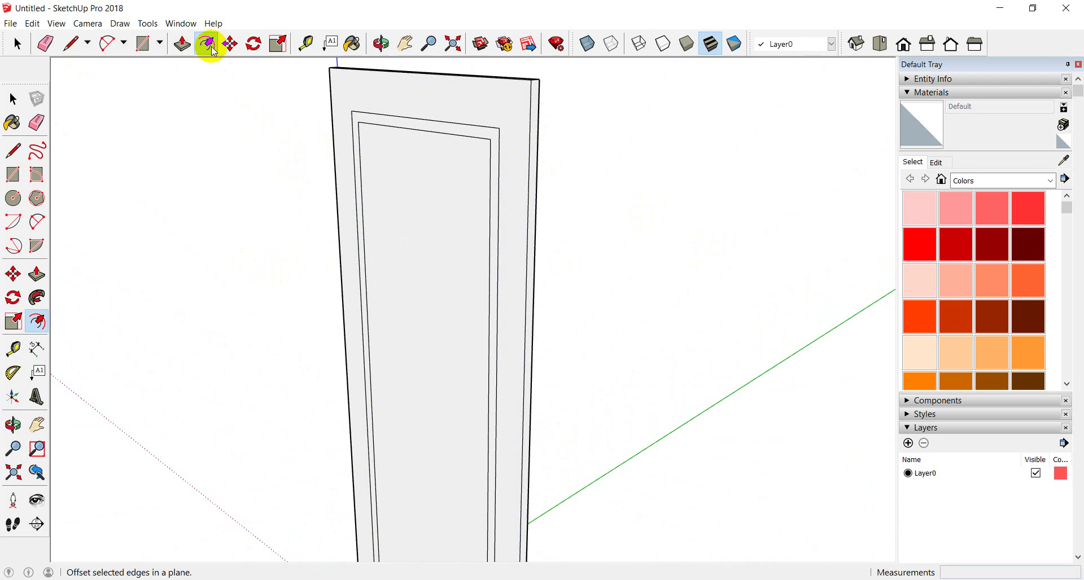
Push the thin strip around the panel 5 mm into the door
{"action": "left_click", "coordinate": [182, 48]}
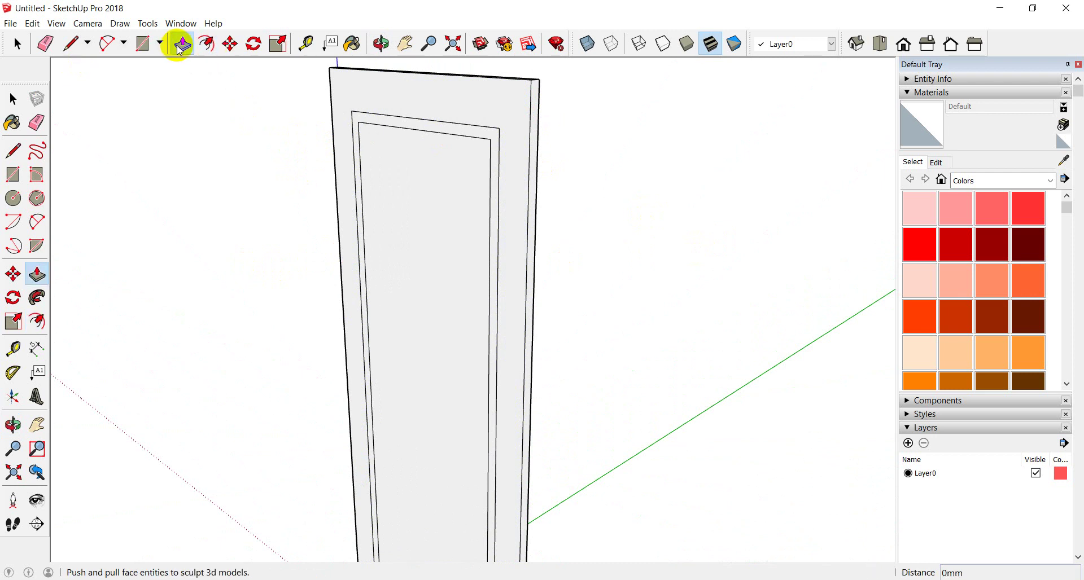
{"action": "mouse_move", "coordinate": [334, 303]}
{"action": "middle_mouse_down"}
{"action": "mouse_move", "coordinate": [530, 208]}
{"action": "mouse_move", "coordinate": [400, 180]}
{"action": "middle_mouse_up"}
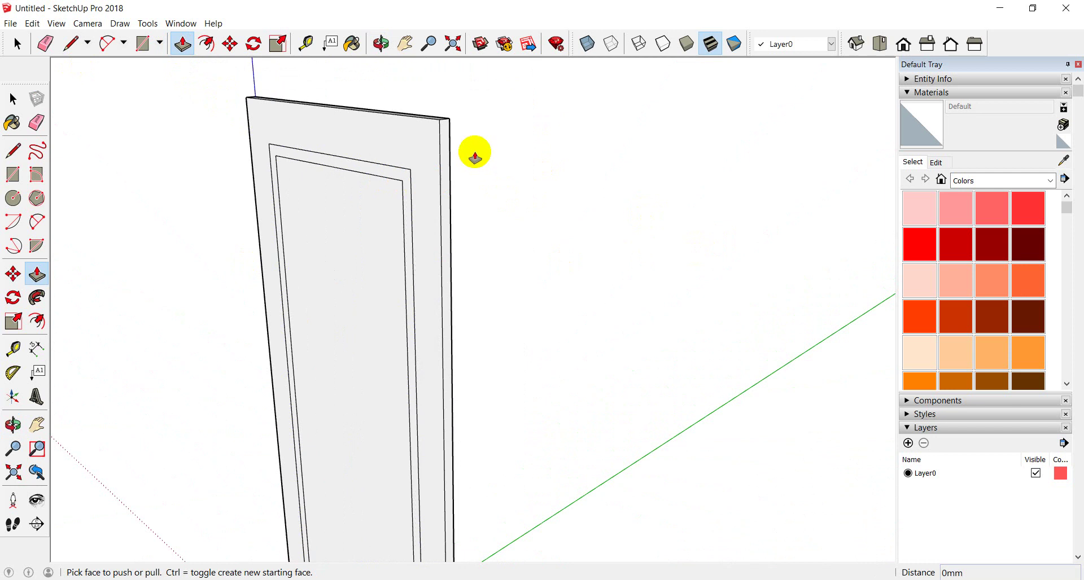
{"action": "scroll", "coordinate": [376, 182], "scroll_direction": "up", "scroll_amount": 2}
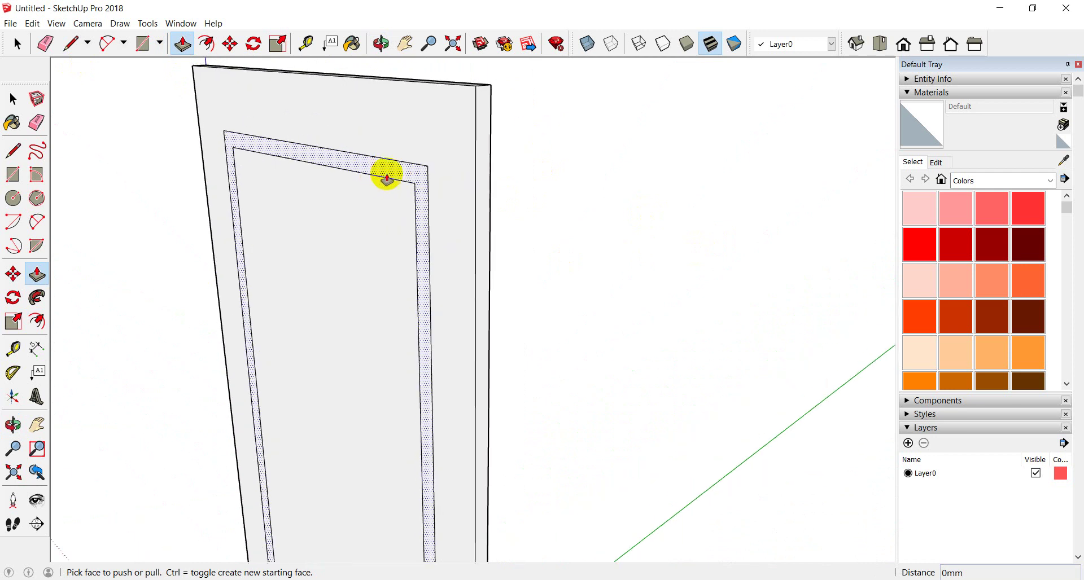
{"action": "left_click", "coordinate": [419, 181]}
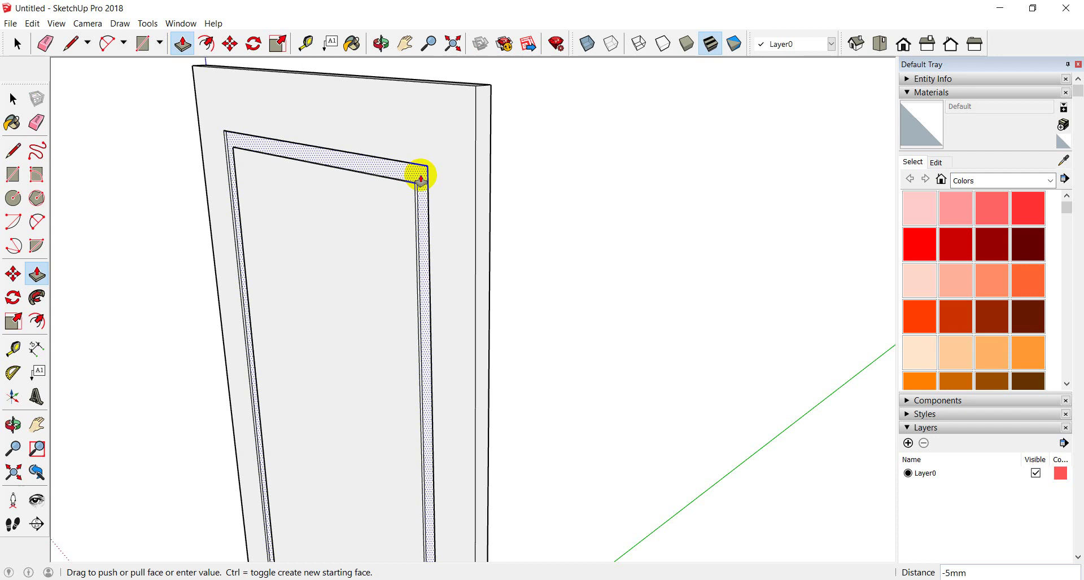
{"action": "key", "text": "Return"}
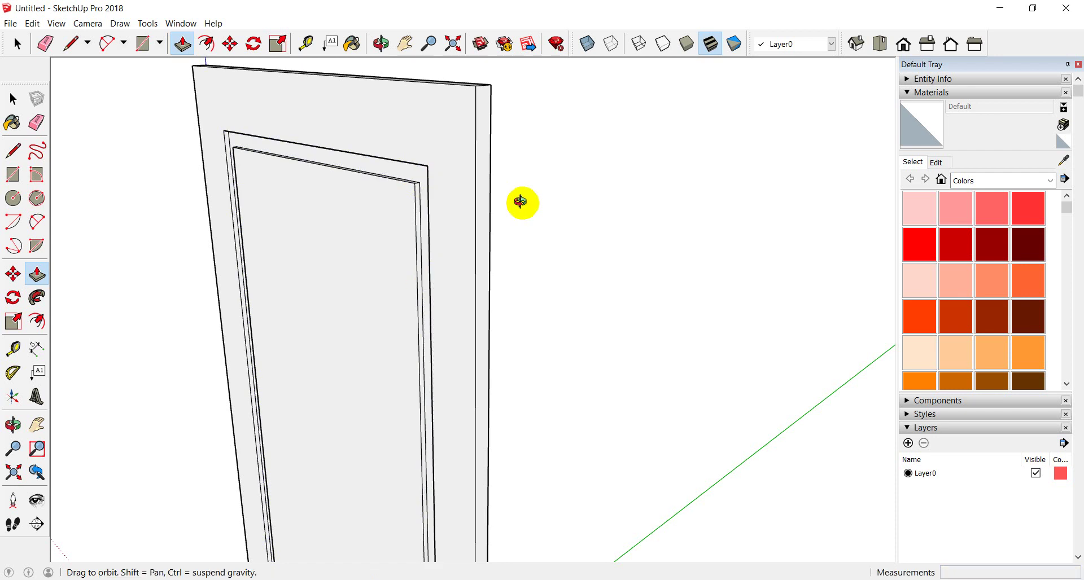
Orbit around the door to inspect the groove, ending close up at its top-right corner
{"action": "middle_click_drag", "start_coordinate": [518, 200], "coordinate": [88, 210]}
{"action": "scroll", "coordinate": [412, 164], "scroll_direction": "up", "scroll_amount": 3}
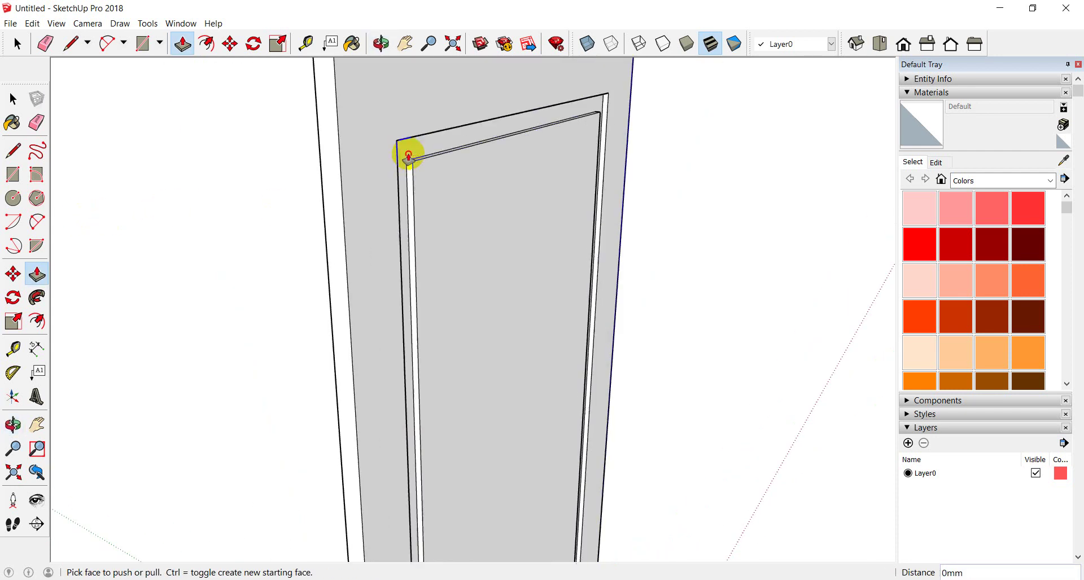
{"action": "middle_click_drag", "start_coordinate": [325, 210], "coordinate": [492, 217]}
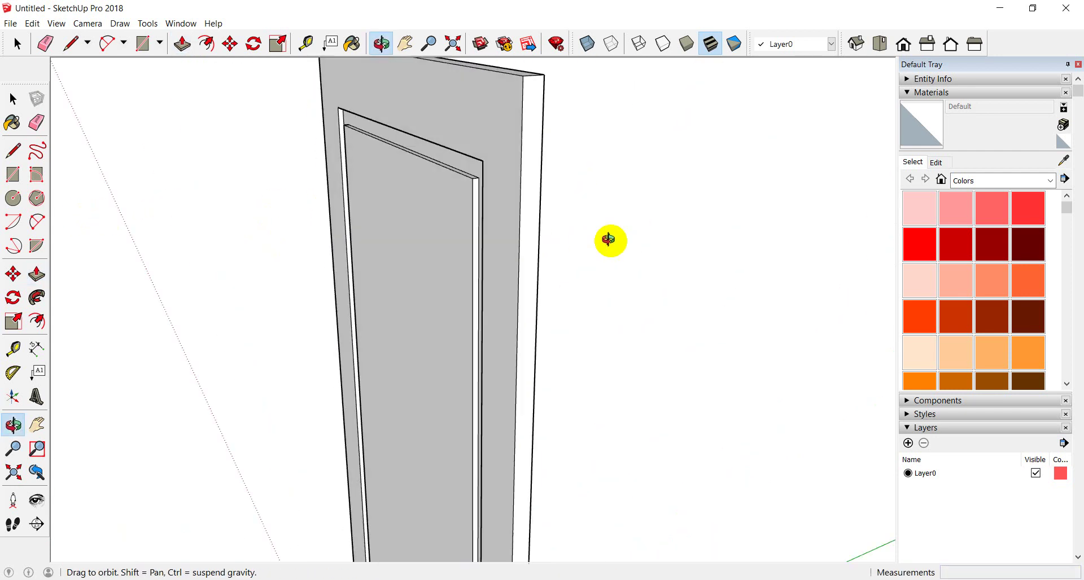
{"action": "middle_click_drag", "start_coordinate": [460, 211], "coordinate": [507, 169]}
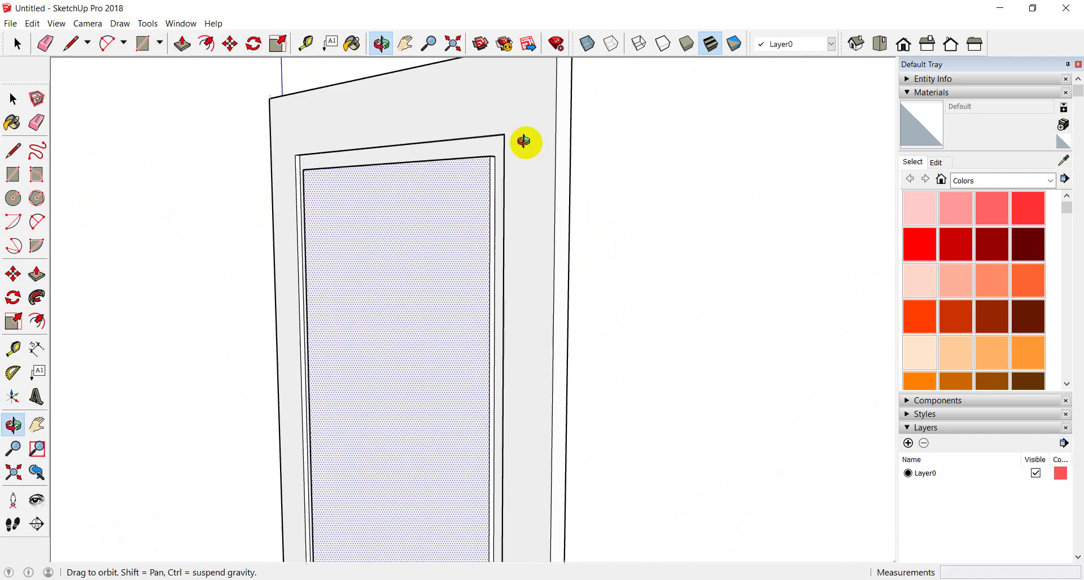
{"action": "scroll", "coordinate": [286, 180], "scroll_direction": "down", "scroll_amount": 3}
{"action": "scroll", "coordinate": [285, 181], "scroll_direction": "down", "scroll_amount": 2}
{"action": "mouse_move", "coordinate": [286, 181]}
{"action": "middle_mouse_down"}
{"action": "mouse_move", "coordinate": [419, 210]}
{"action": "mouse_move", "coordinate": [515, 189]}
{"action": "mouse_move", "coordinate": [425, 164]}
{"action": "middle_mouse_up"}
{"action": "scroll", "coordinate": [431, 201], "scroll_direction": "up", "scroll_amount": 2}
{"action": "scroll", "coordinate": [407, 188], "scroll_direction": "up", "scroll_amount": 2}
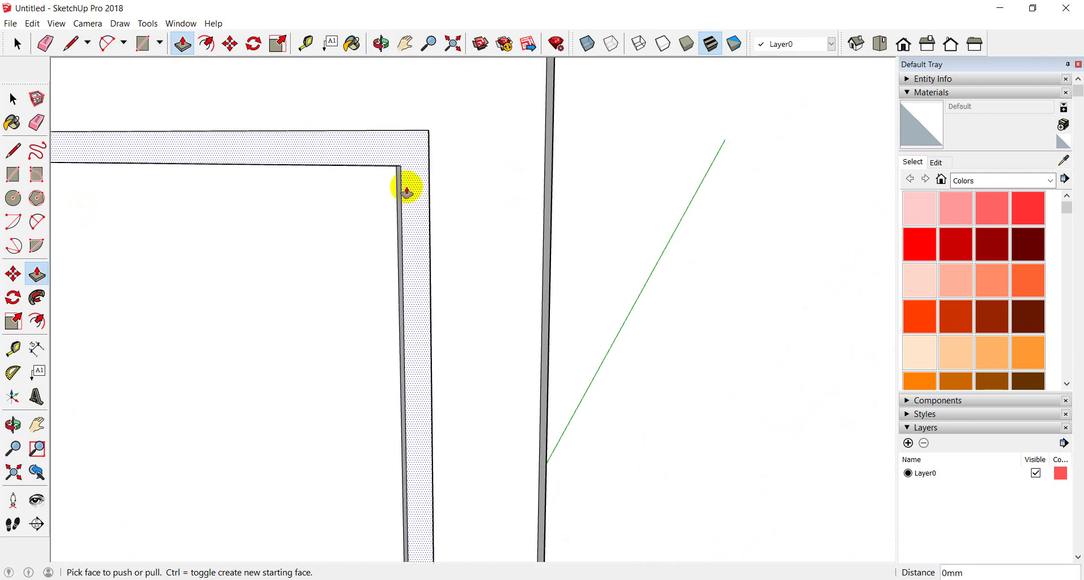
{"action": "scroll", "coordinate": [392, 210], "scroll_direction": "up", "scroll_amount": 2}
{"action": "mouse_move", "coordinate": [391, 210]}
{"action": "middle_mouse_down"}
{"action": "mouse_move", "coordinate": [484, 116]}
{"action": "mouse_move", "coordinate": [482, 97]}
{"action": "middle_mouse_up"}
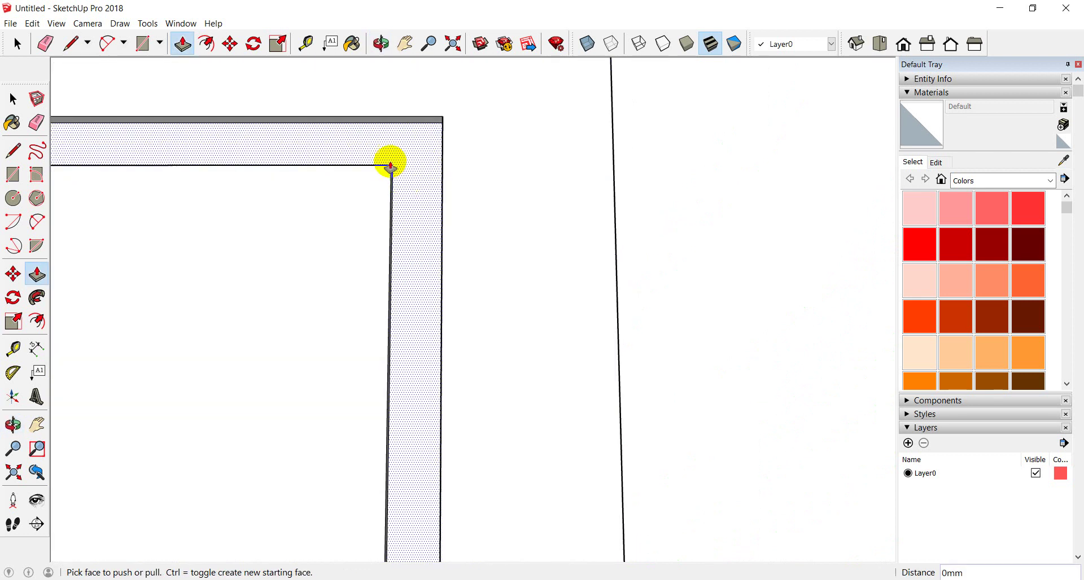
{"action": "left_click", "coordinate": [77, 46]}
{"action": "scroll", "coordinate": [411, 222], "scroll_direction": "up", "scroll_amount": 3}
{"action": "mouse_move", "coordinate": [411, 222]}
{"action": "middle_mouse_down"}
{"action": "mouse_move", "coordinate": [418, 213]}
{"action": "mouse_move", "coordinate": [341, 237]}
{"action": "middle_mouse_up"}
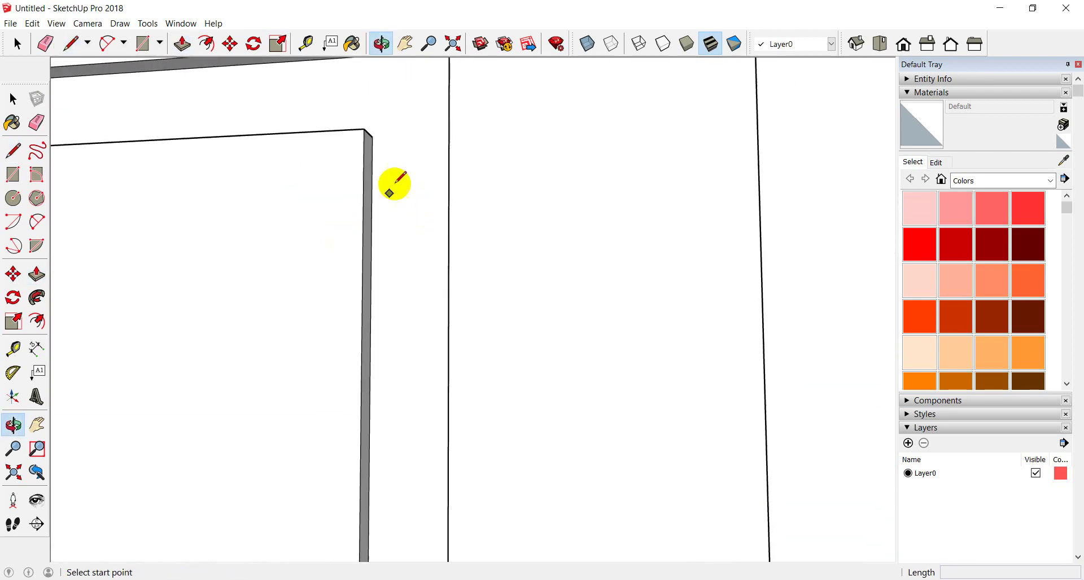
Draw two edges from the groove's upper corner to the neighbouring edges
{"action": "left_click", "coordinate": [373, 136]}
{"action": "mouse_move", "coordinate": [375, 169]}
{"action": "middle_mouse_down"}
{"action": "mouse_move", "coordinate": [348, 201]}
{"action": "mouse_move", "coordinate": [441, 188]}
{"action": "middle_mouse_up"}
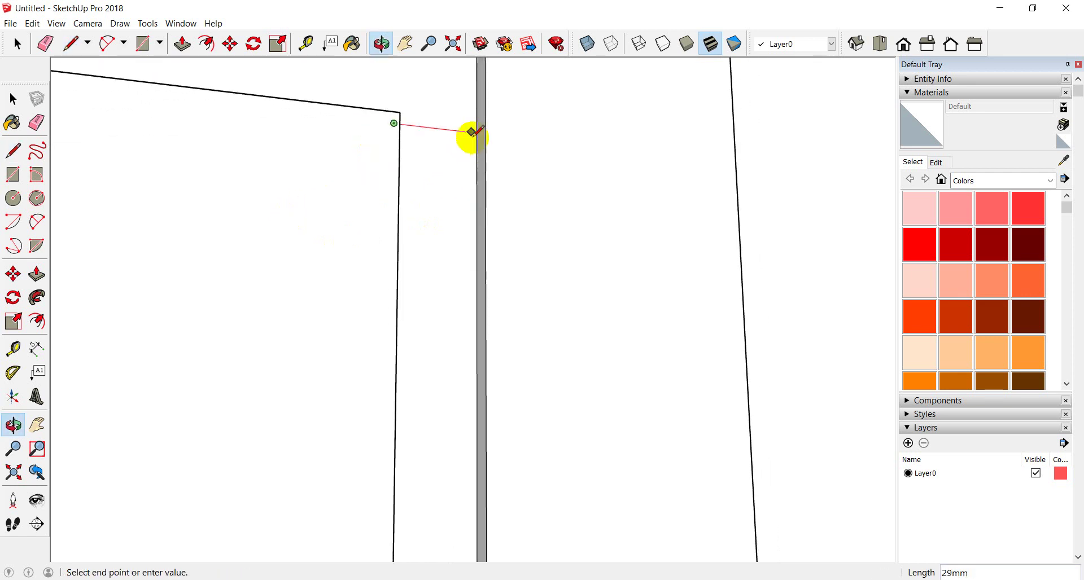
{"action": "middle_click_drag", "start_coordinate": [472, 132], "coordinate": [477, 132]}
{"action": "left_click", "coordinate": [476, 134]}
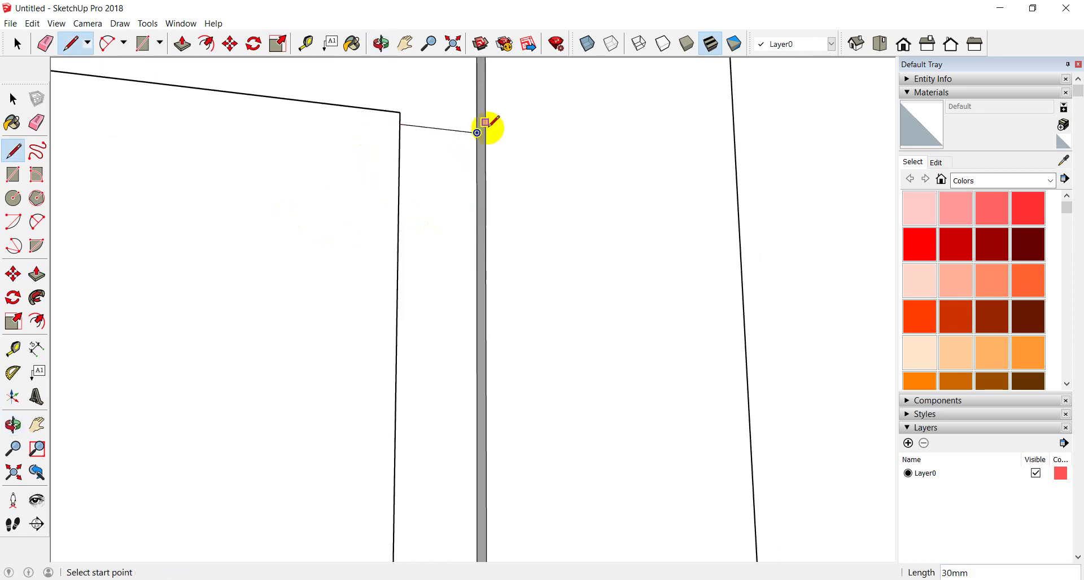
{"action": "mouse_move", "coordinate": [459, 152]}
{"action": "middle_mouse_down"}
{"action": "mouse_move", "coordinate": [506, 187]}
{"action": "mouse_move", "coordinate": [491, 129]}
{"action": "middle_mouse_up"}
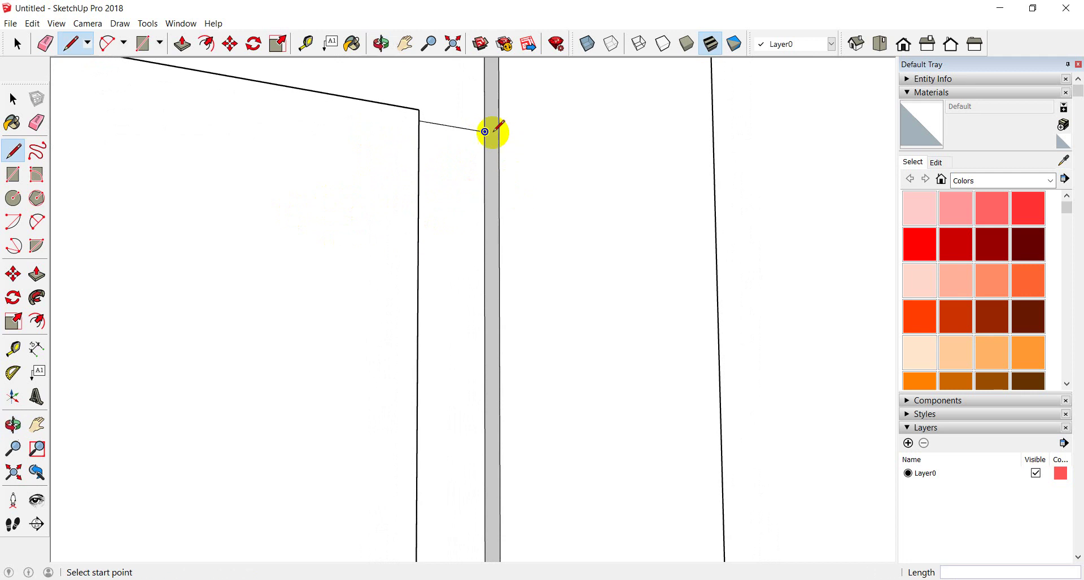
{"action": "left_click", "coordinate": [484, 132]}
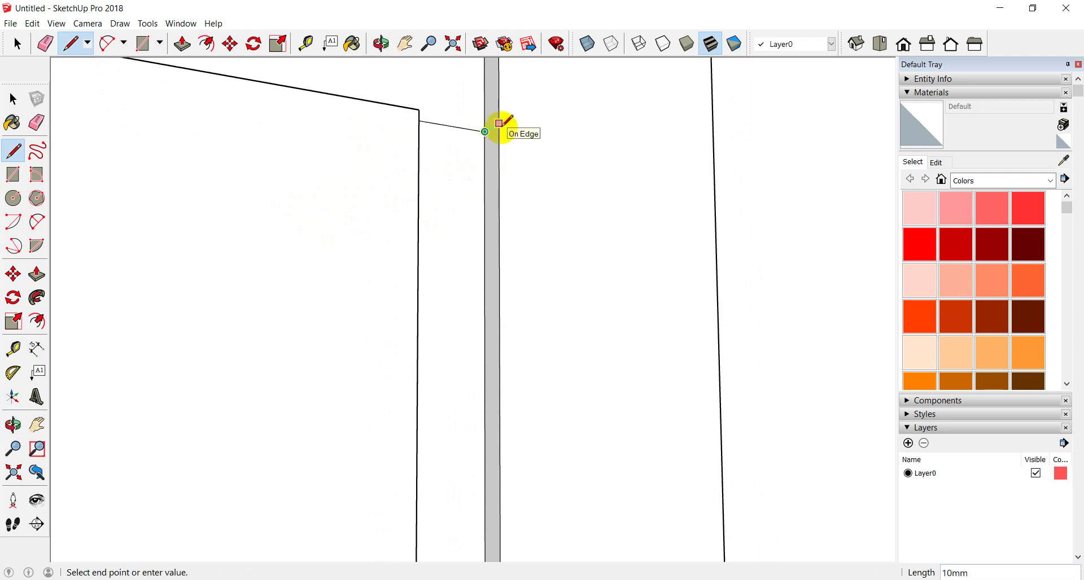
{"action": "left_click", "coordinate": [499, 125]}
Draw the closing line that fills the corner gap with a face, then check it
{"action": "left_click", "coordinate": [419, 109]}
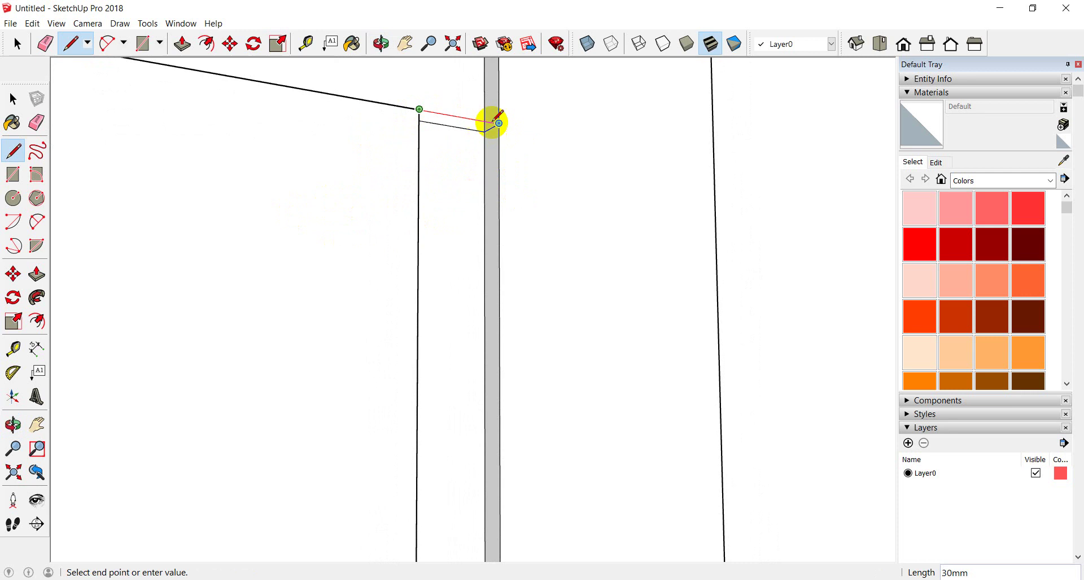
{"action": "left_click", "coordinate": [492, 118]}
{"action": "key", "text": "o"}
{"action": "mouse_move", "coordinate": [515, 179]}
{"action": "left_mouse_down"}
{"action": "mouse_move", "coordinate": [318, 164]}
{"action": "mouse_move", "coordinate": [422, 174]}
{"action": "left_mouse_up"}
{"action": "key", "text": "l"}
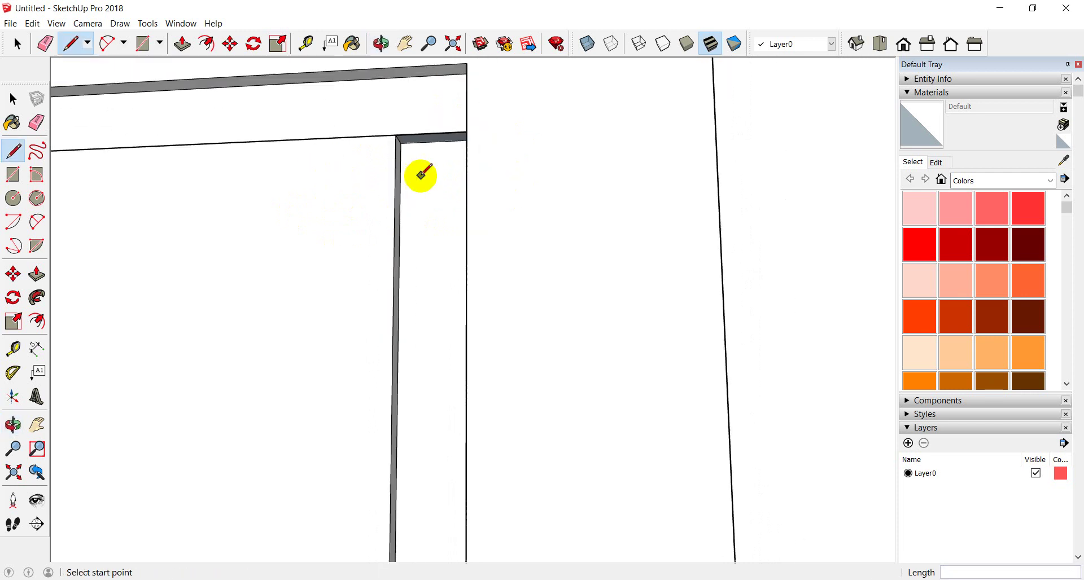
{"action": "mouse_move", "coordinate": [421, 174]}
{"action": "middle_mouse_down"}
{"action": "mouse_move", "coordinate": [390, 127]}
{"action": "mouse_move", "coordinate": [382, 187]}
{"action": "middle_mouse_up"}
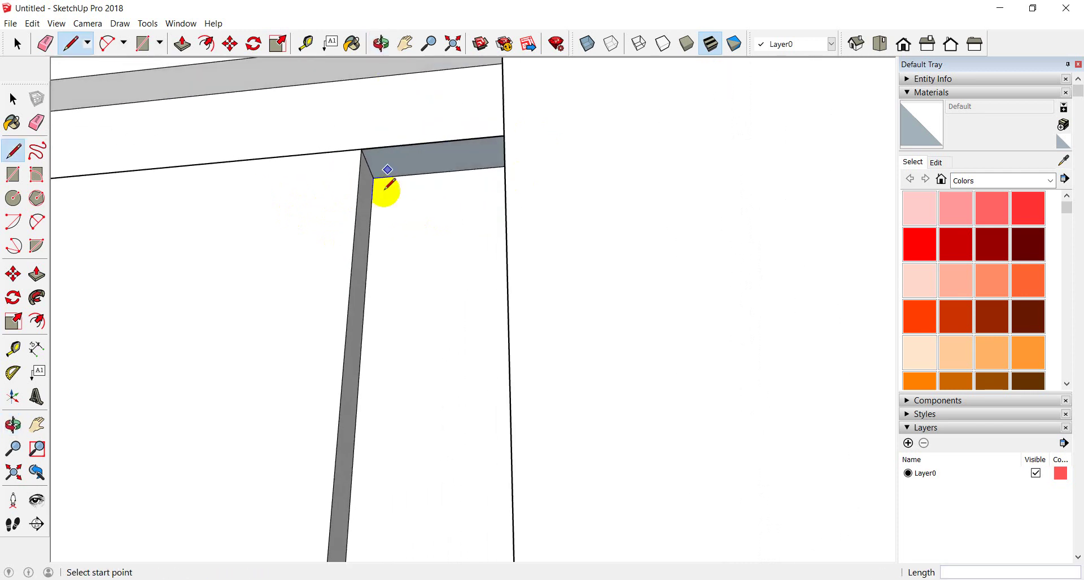
{"action": "scroll", "coordinate": [381, 183], "scroll_direction": "up", "scroll_amount": 3}
{"action": "scroll", "coordinate": [362, 158], "scroll_direction": "up", "scroll_amount": 2}
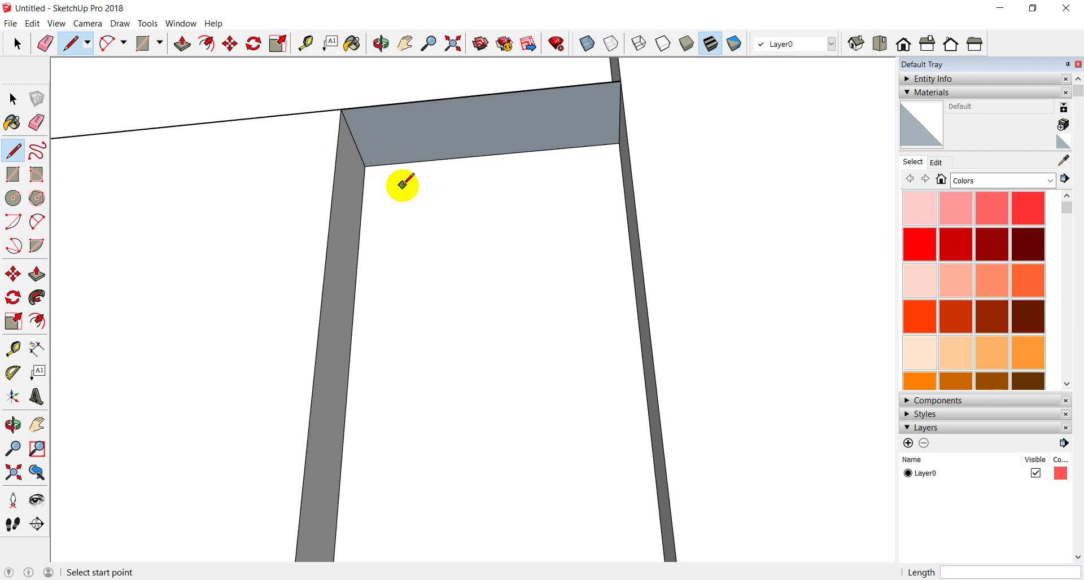
Place a guide 30 mm inside the head face's top edge
{"action": "left_click", "coordinate": [306, 44]}
{"action": "left_click", "coordinate": [439, 99]}
{"action": "type", "text": "3"}
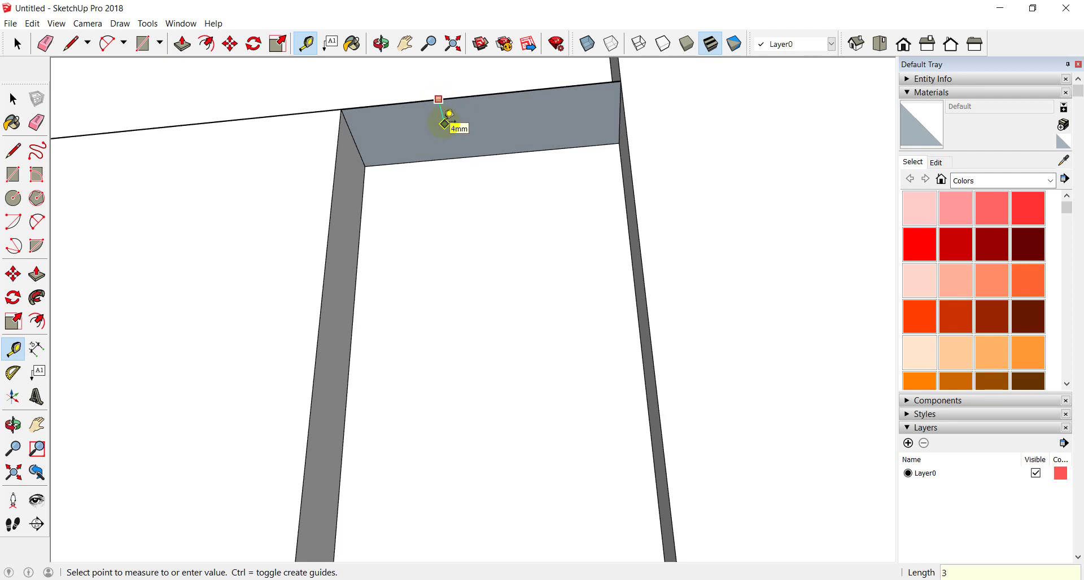
{"action": "key", "text": "Return"}
{"action": "left_click", "coordinate": [395, 228]}
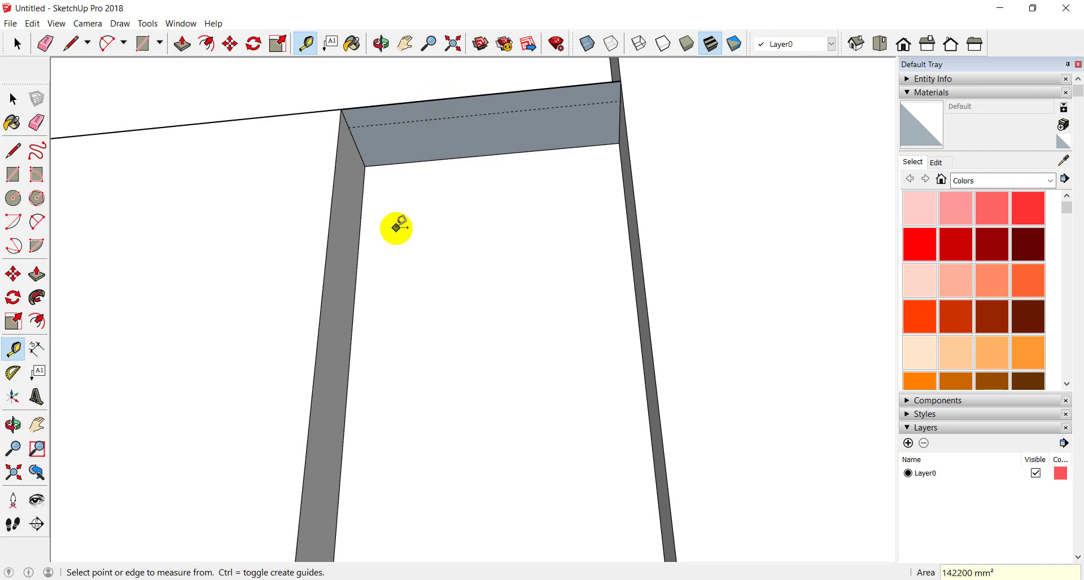
{"action": "scroll", "coordinate": [446, 213], "scroll_direction": "up", "scroll_amount": 2}
{"action": "scroll", "coordinate": [446, 213], "scroll_direction": "down", "scroll_amount": 1}
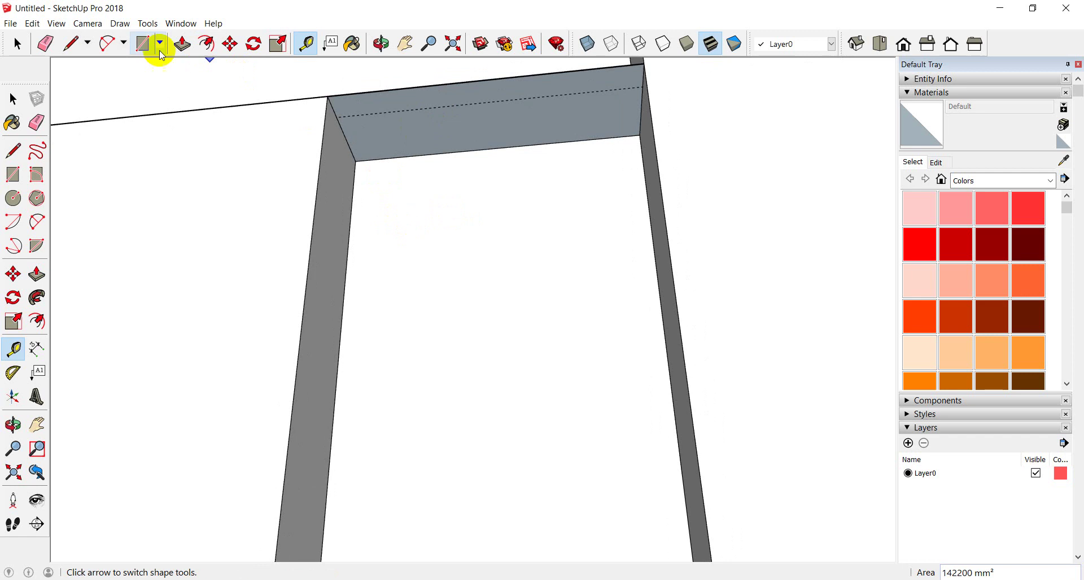
Draw a line across the head along the guide and erase the top edge above it
{"action": "left_click", "coordinate": [70, 43]}
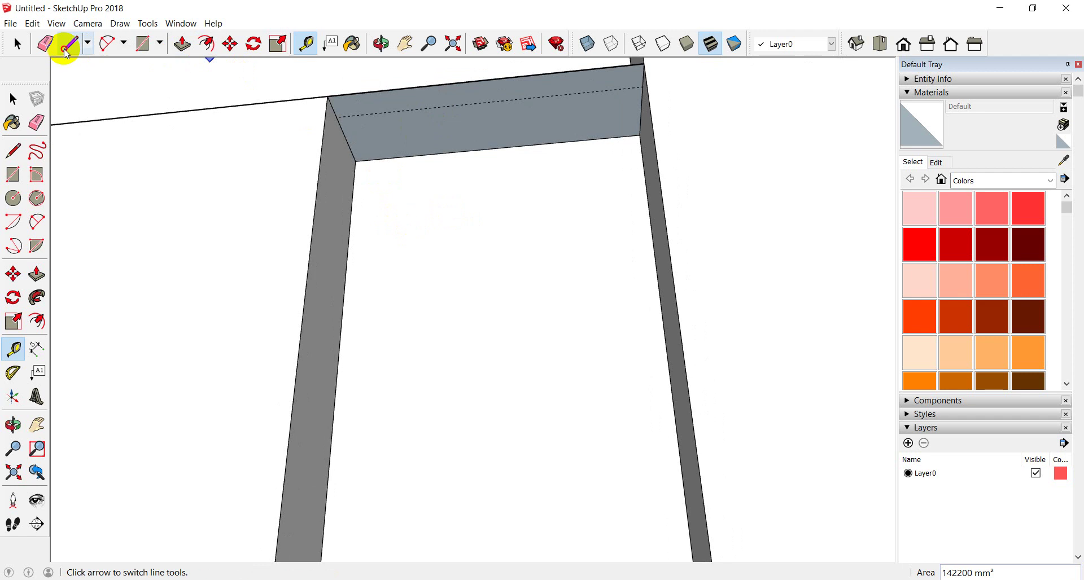
{"action": "left_click", "coordinate": [337, 117]}
{"action": "left_click", "coordinate": [643, 86]}
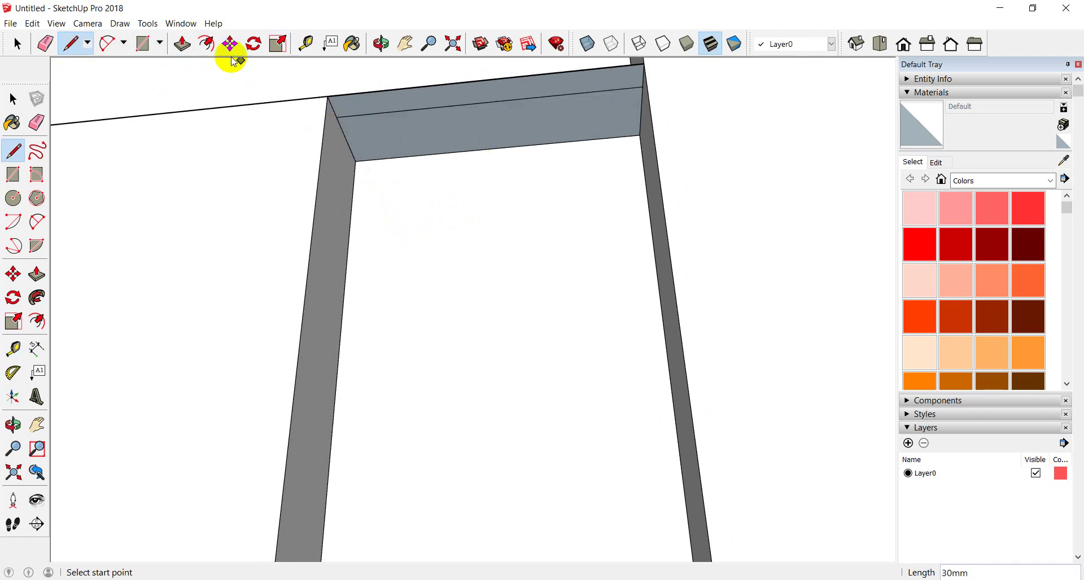
{"action": "left_click", "coordinate": [46, 43]}
{"action": "left_click", "coordinate": [418, 88]}
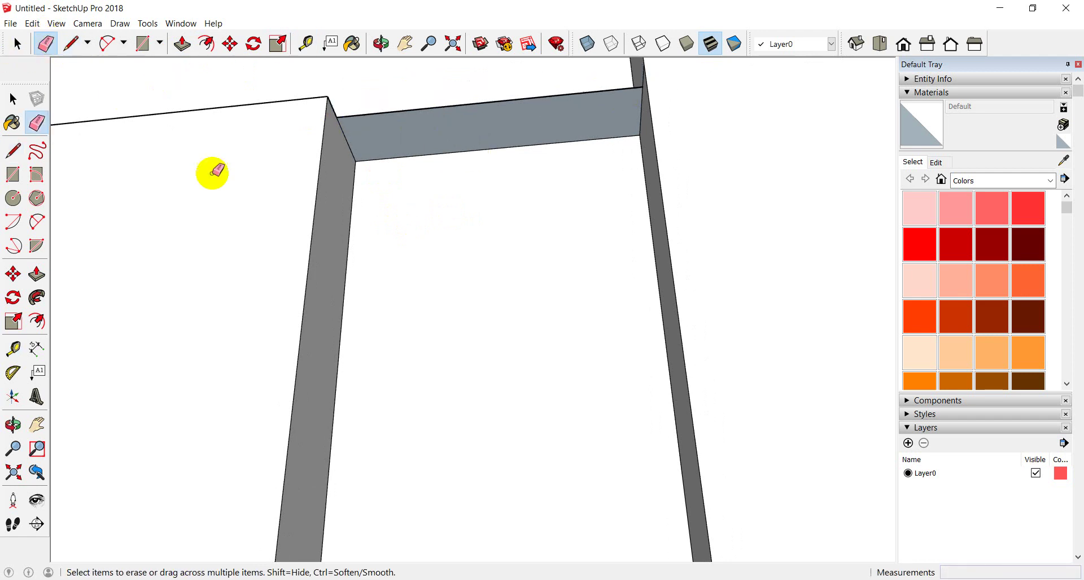
{"action": "mouse_move", "coordinate": [361, 275]}
{"action": "middle_mouse_down"}
{"action": "mouse_move", "coordinate": [353, 169]}
{"action": "mouse_move", "coordinate": [532, 145]}
{"action": "middle_mouse_up"}
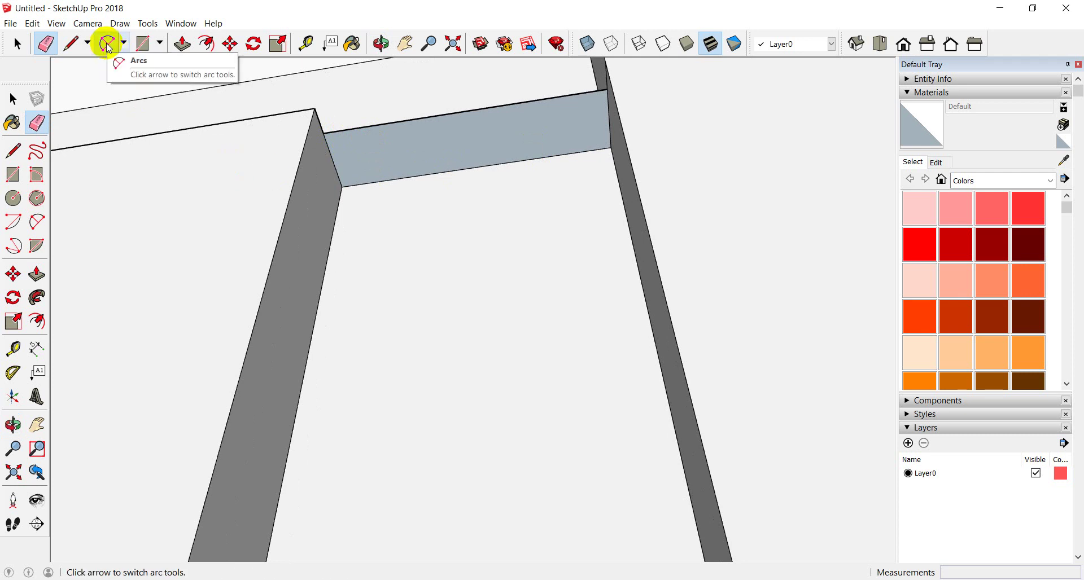
Place guide lines 70 mm in from the left and right ends of the head
{"action": "left_click", "coordinate": [108, 45]}
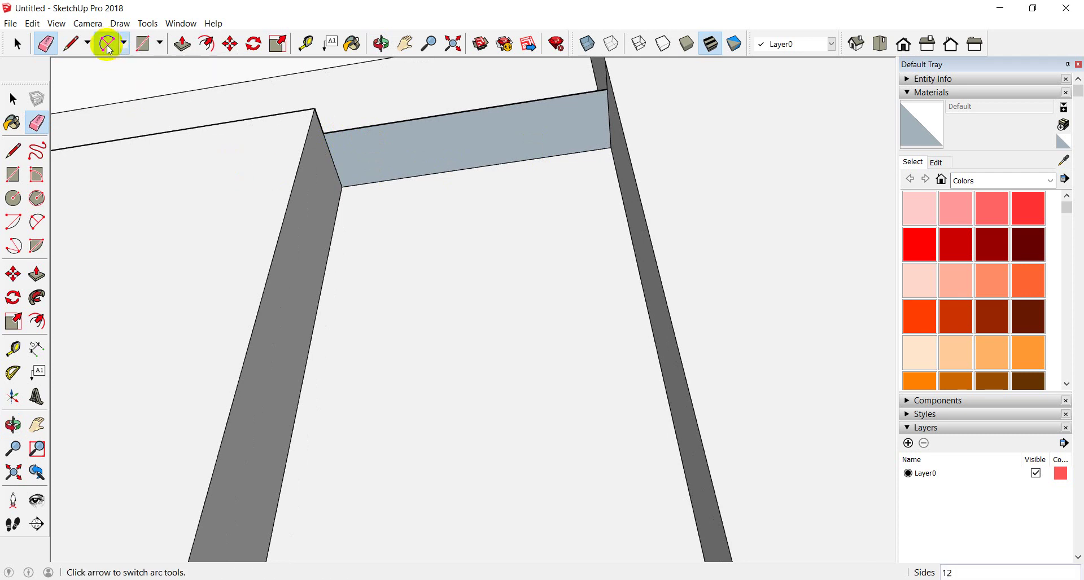
{"action": "left_click", "coordinate": [323, 133]}
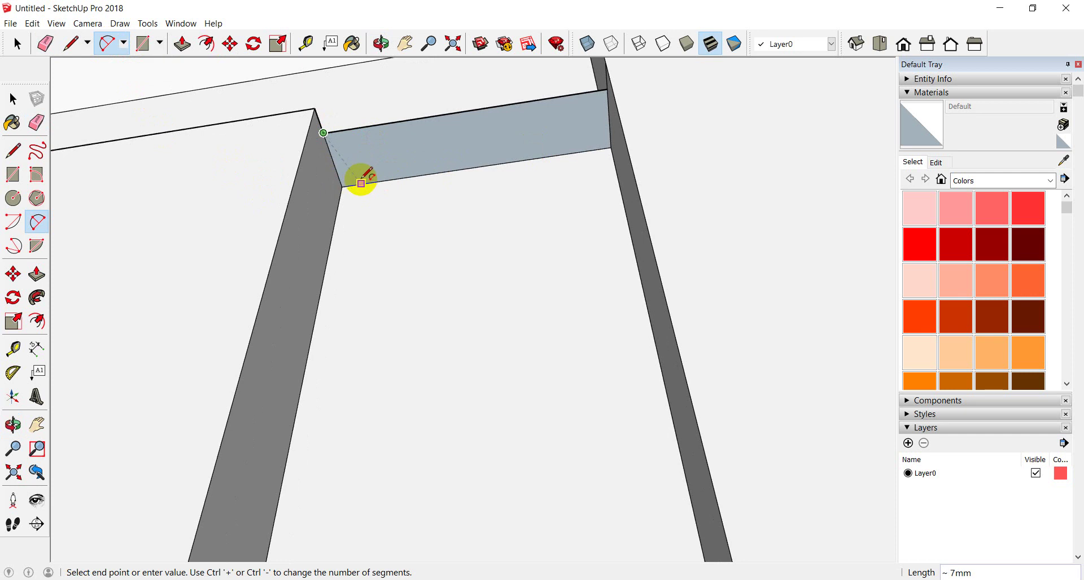
{"action": "key", "text": "Escape"}
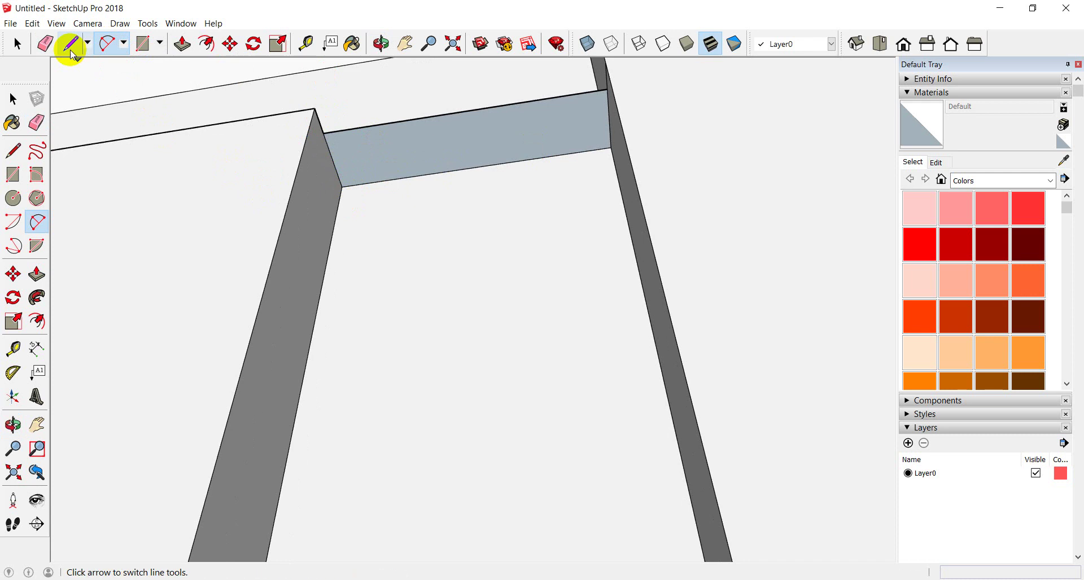
{"action": "left_click", "coordinate": [310, 50]}
{"action": "left_click", "coordinate": [408, 119]}
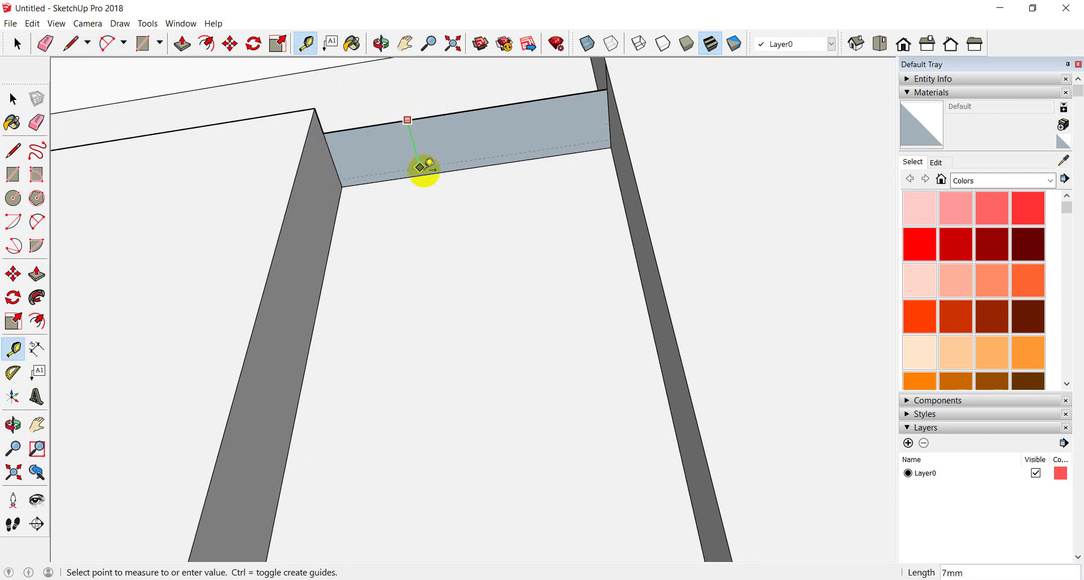
{"action": "left_click", "coordinate": [422, 174]}
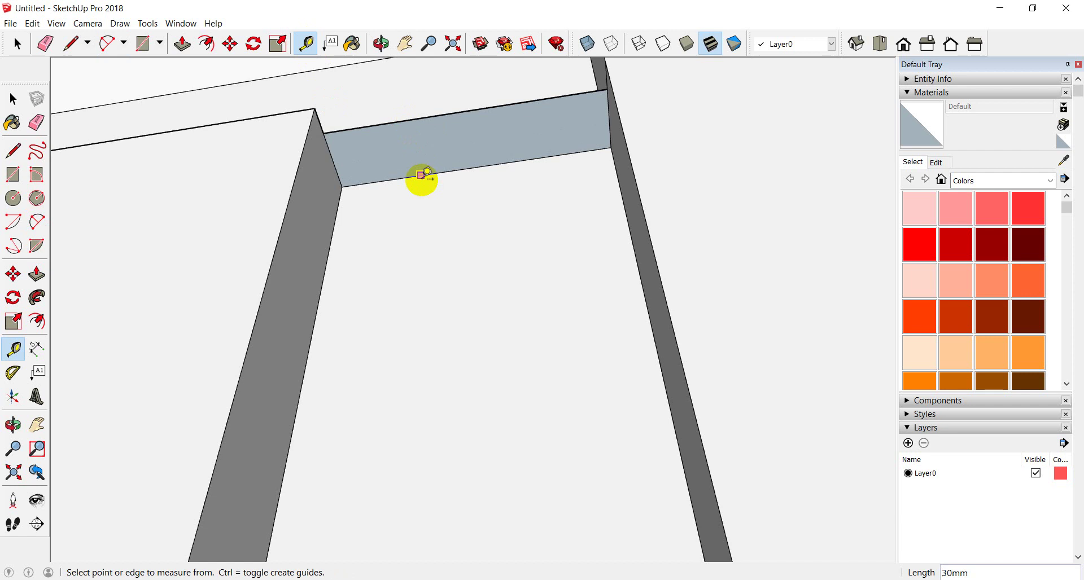
{"action": "left_click", "coordinate": [333, 160]}
{"action": "type", "text": "7"}
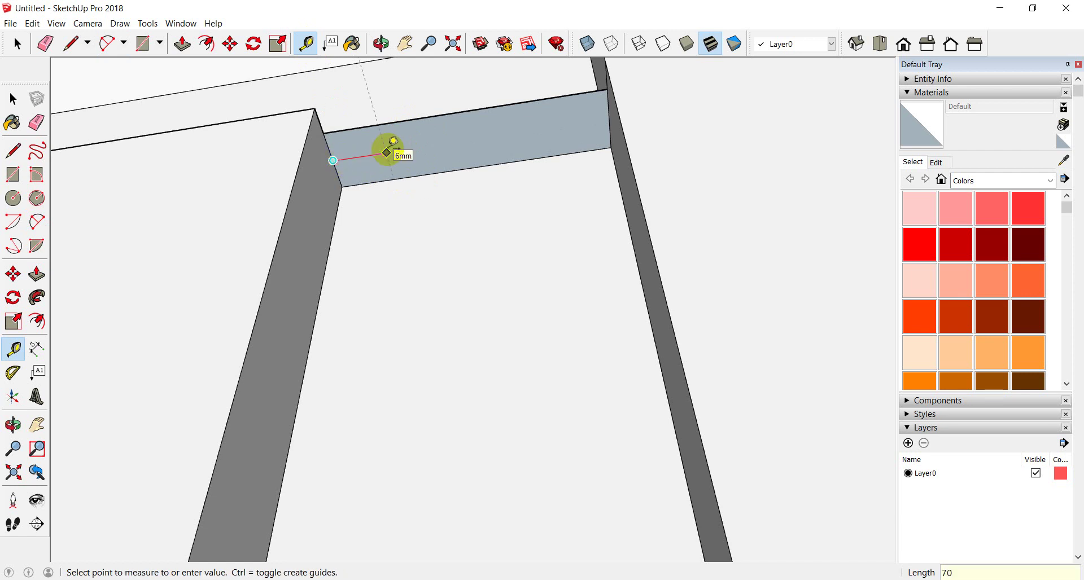
{"action": "left_click", "coordinate": [388, 152]}
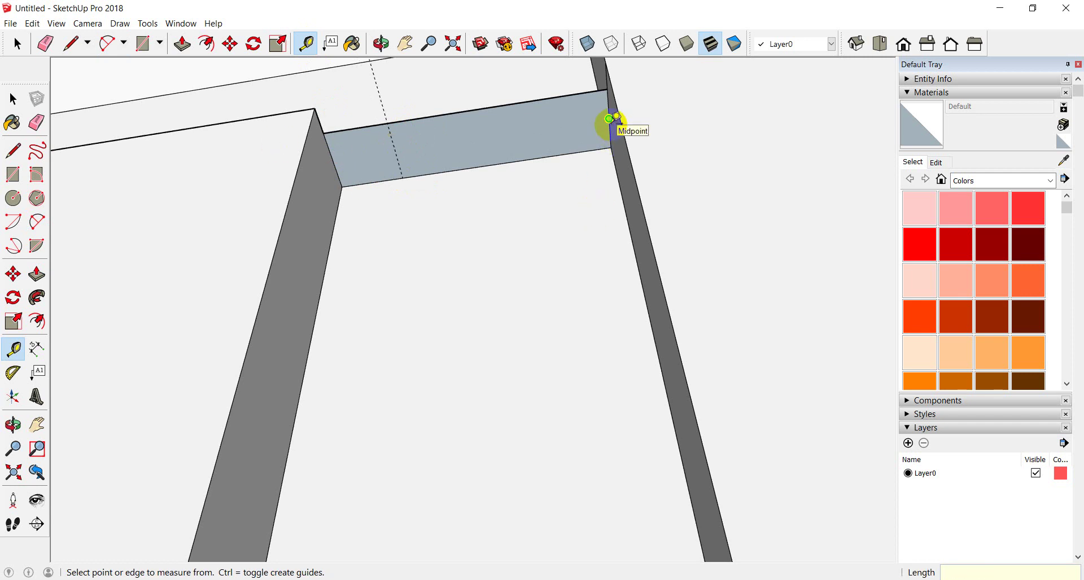
{"action": "left_click", "coordinate": [609, 118]}
{"action": "type", "text": "7"}
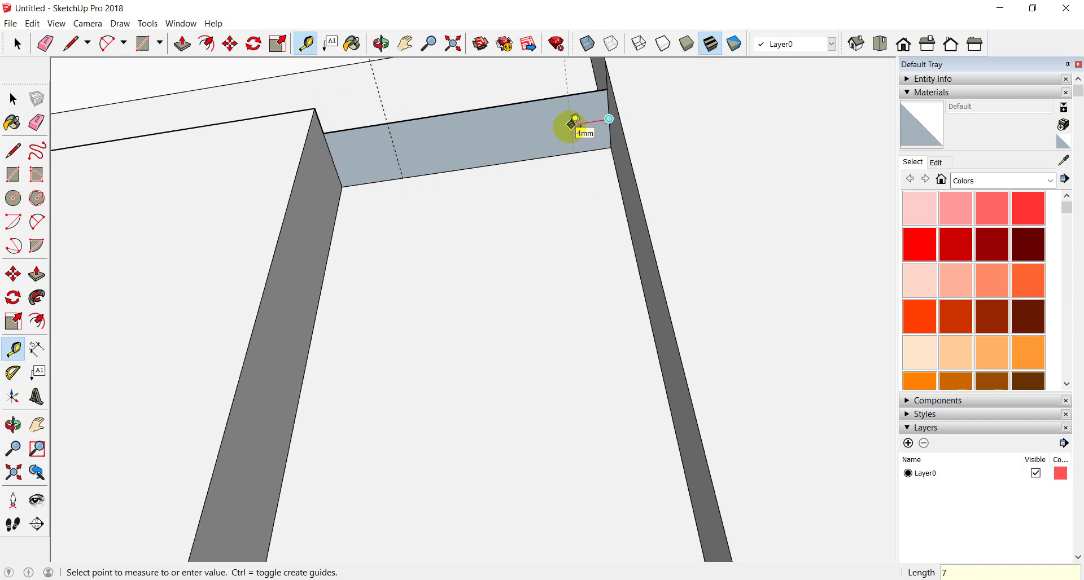
{"action": "key", "text": "Return"}
Draw quarter arcs from each top corner down to where the guides meet the bottom edge
{"action": "mouse_move", "coordinate": [593, 121]}
{"action": "middle_mouse_down"}
{"action": "mouse_move", "coordinate": [556, 199]}
{"action": "mouse_move", "coordinate": [600, 249]}
{"action": "mouse_move", "coordinate": [612, 237]}
{"action": "middle_mouse_up"}
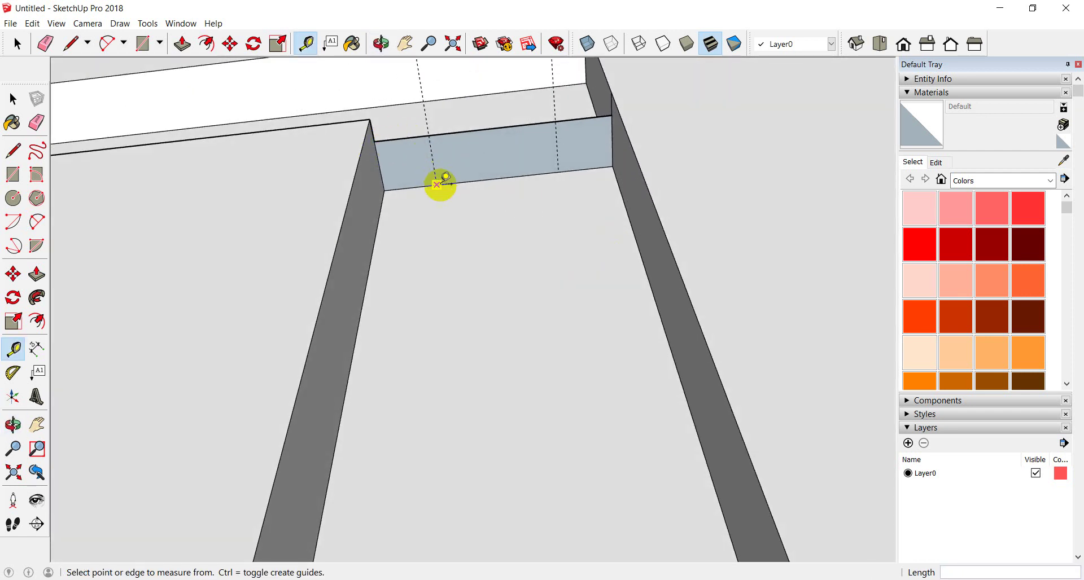
{"action": "left_click", "coordinate": [107, 43]}
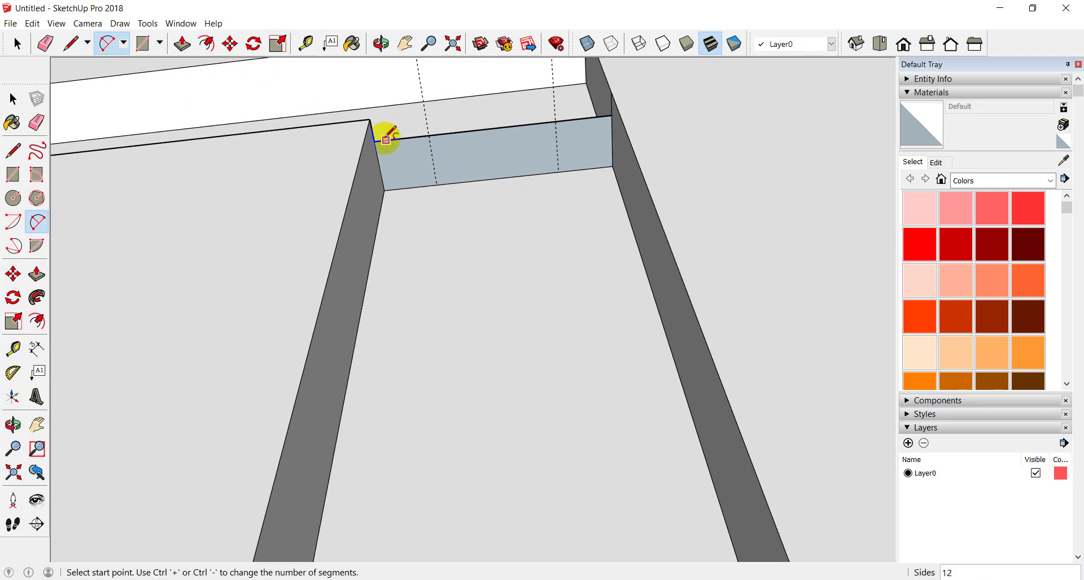
{"action": "left_click", "coordinate": [374, 142]}
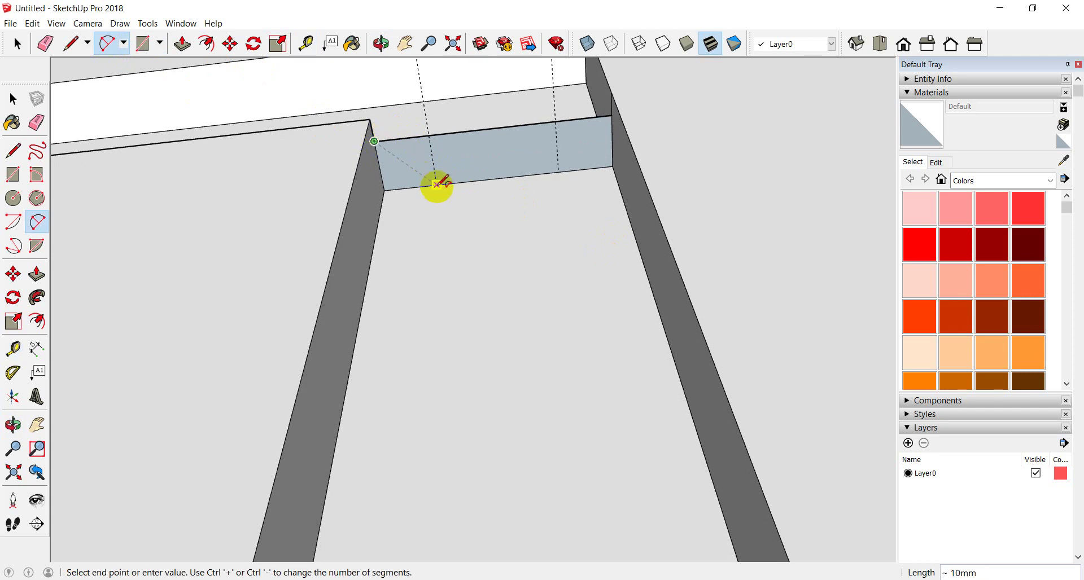
{"action": "left_click", "coordinate": [437, 184]}
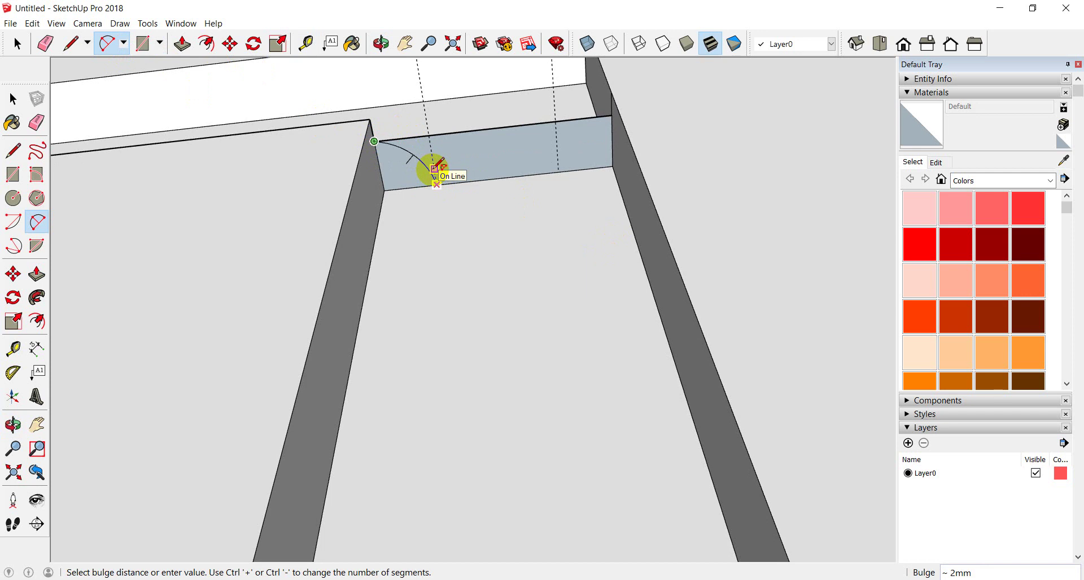
{"action": "left_click", "coordinate": [435, 168]}
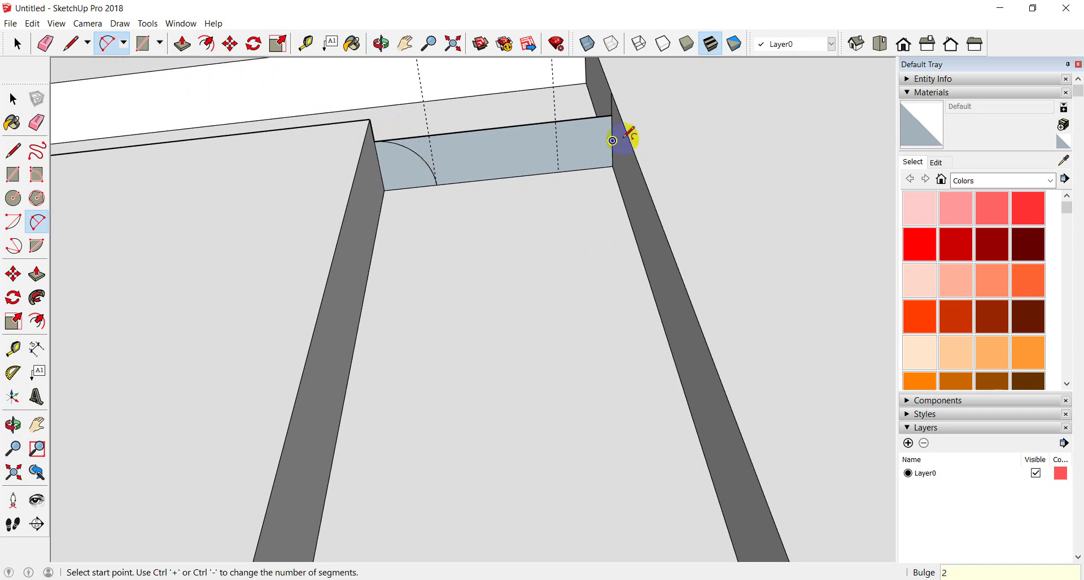
{"action": "left_click", "coordinate": [612, 114]}
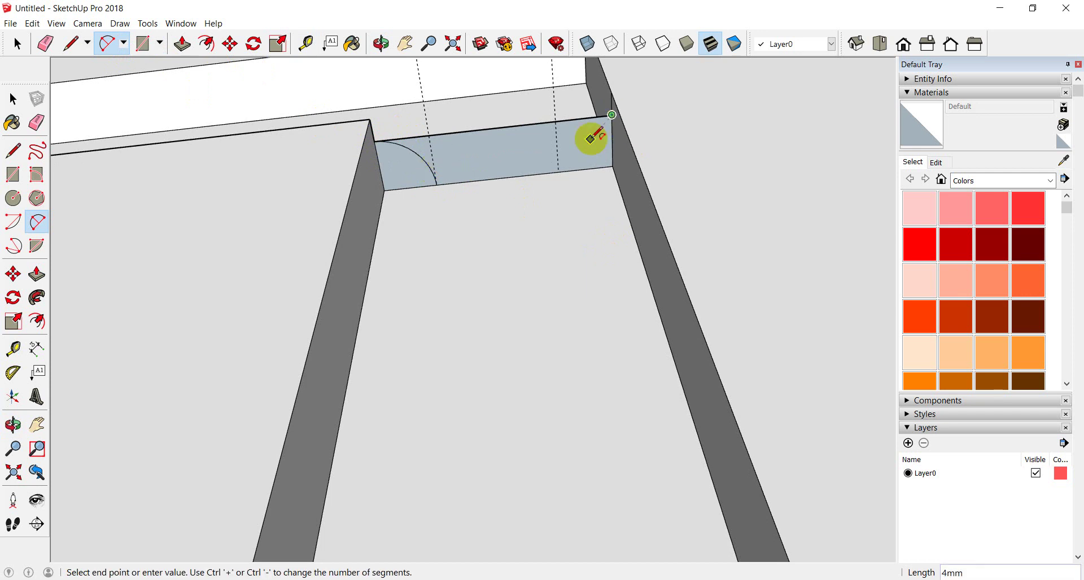
{"action": "left_click", "coordinate": [559, 171]}
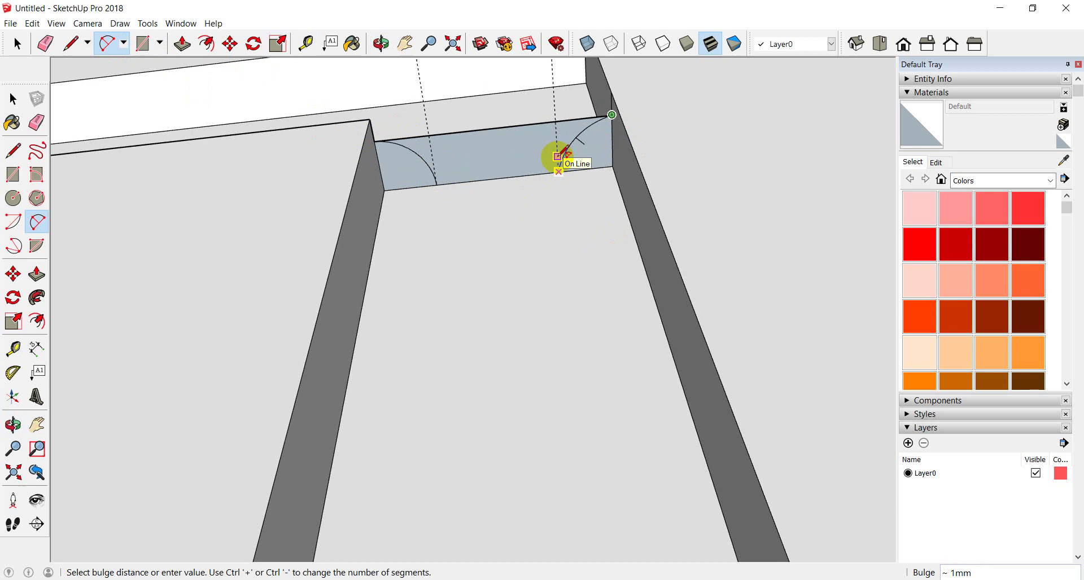
{"action": "type", "text": "2"}
{"action": "left_click", "coordinate": [558, 157]}
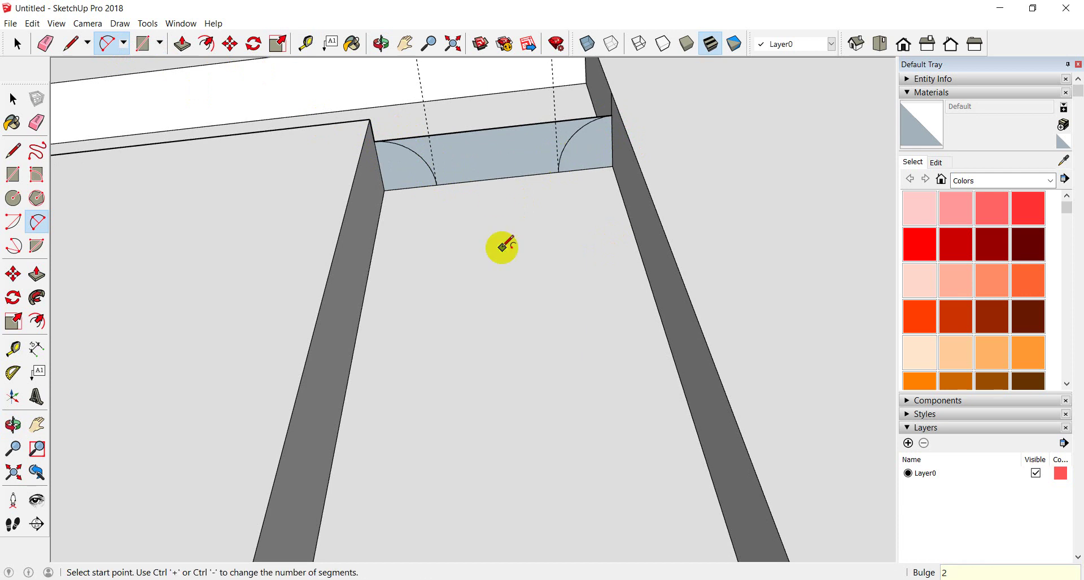
{"action": "middle_click_drag", "start_coordinate": [501, 244], "coordinate": [513, 278]}
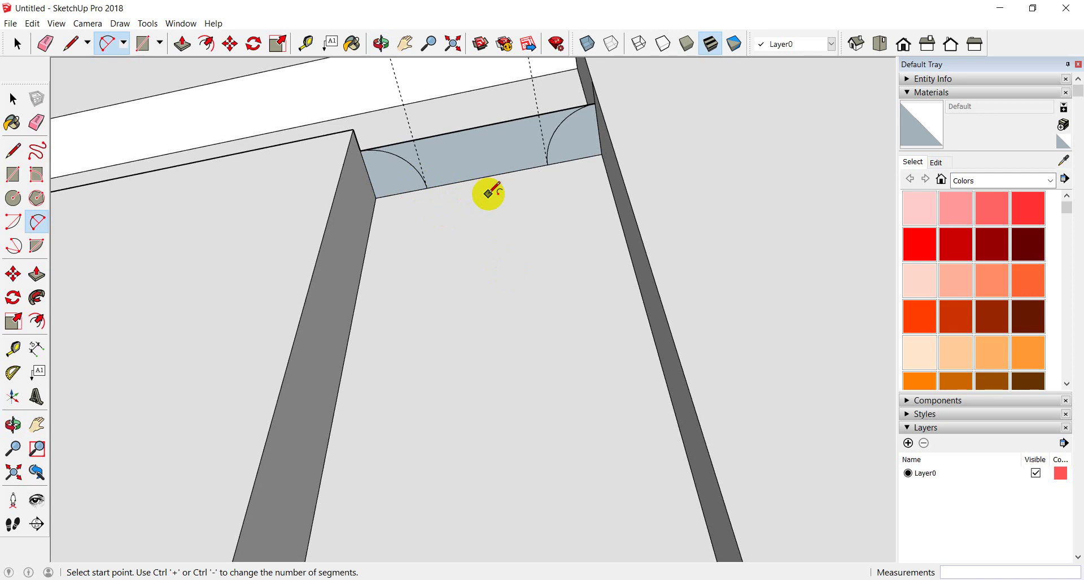
Erase the head band's top edge and the guide near the right arc
{"action": "left_click", "coordinate": [45, 44]}
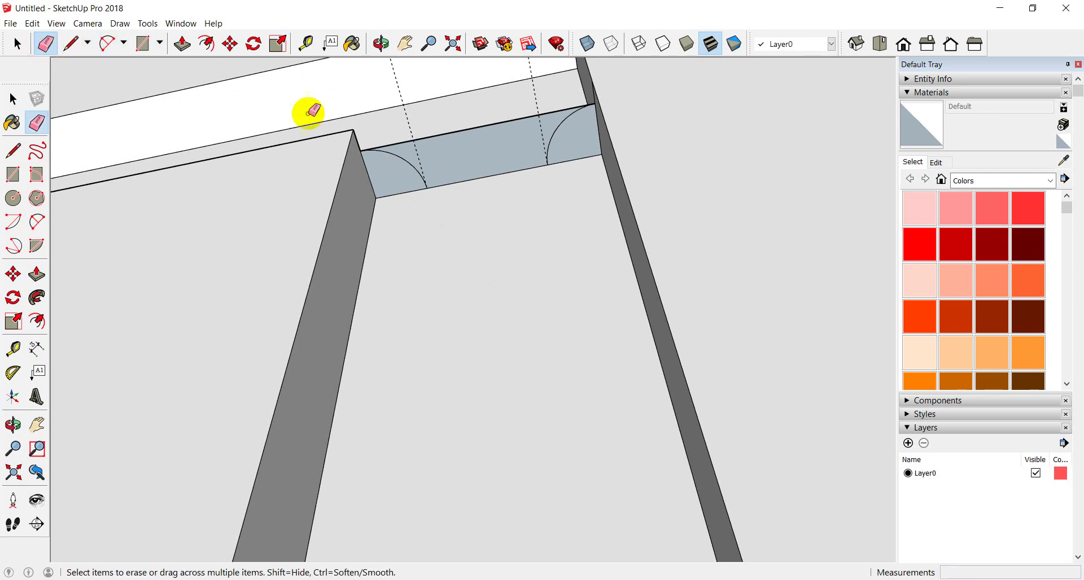
{"action": "left_click", "coordinate": [418, 136]}
{"action": "left_click", "coordinate": [537, 113]}
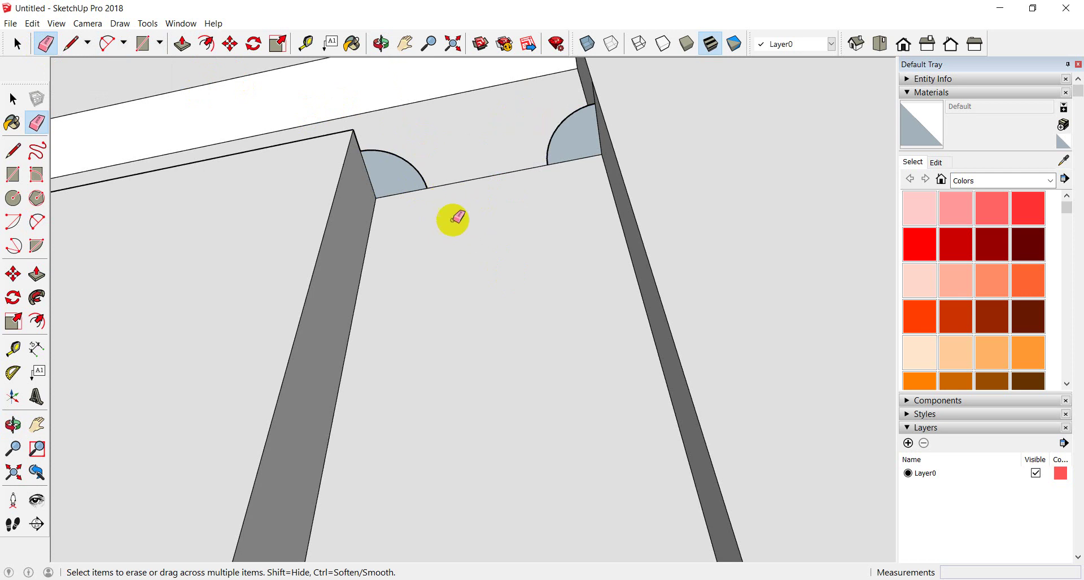
{"action": "scroll", "coordinate": [450, 220], "scroll_direction": "up", "scroll_amount": 2}
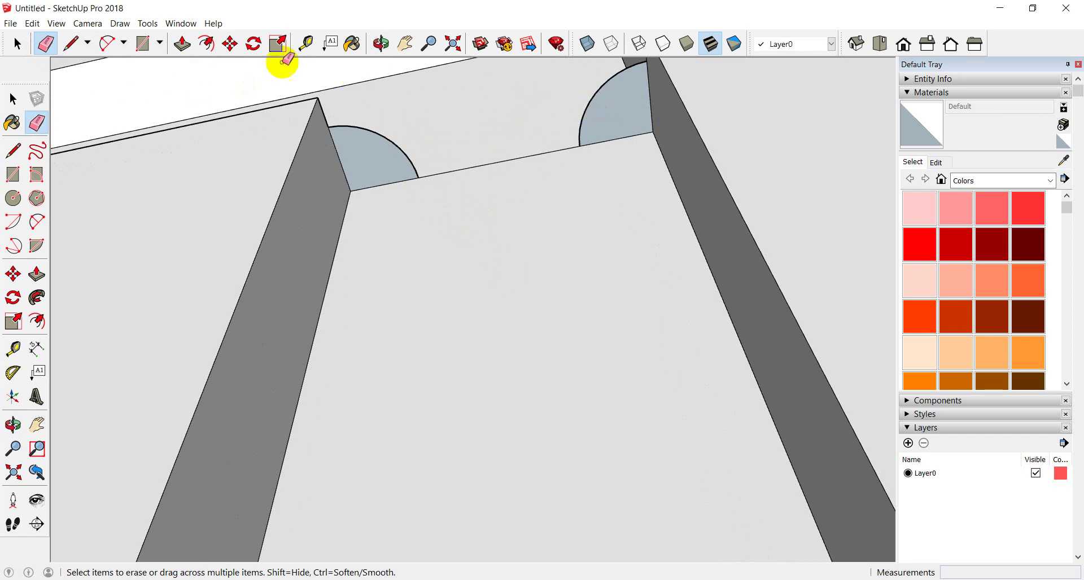
Join the two arcs with a straight line and draw the edge closing the profile face
{"action": "left_click", "coordinate": [70, 51]}
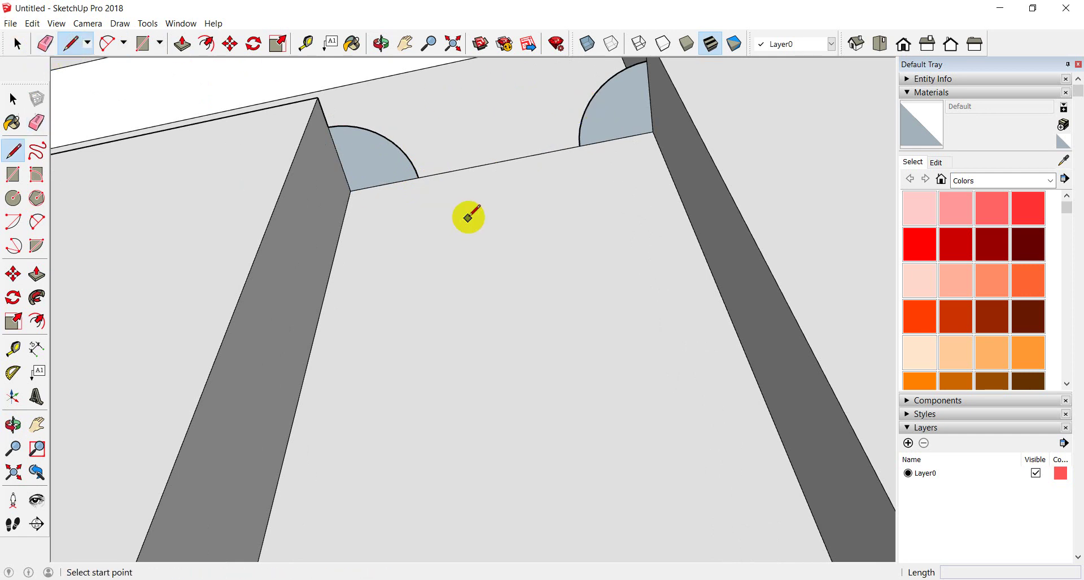
{"action": "scroll", "coordinate": [423, 174], "scroll_direction": "up", "scroll_amount": 1}
{"action": "scroll", "coordinate": [416, 170], "scroll_direction": "up", "scroll_amount": 1}
{"action": "left_click", "coordinate": [415, 169]}
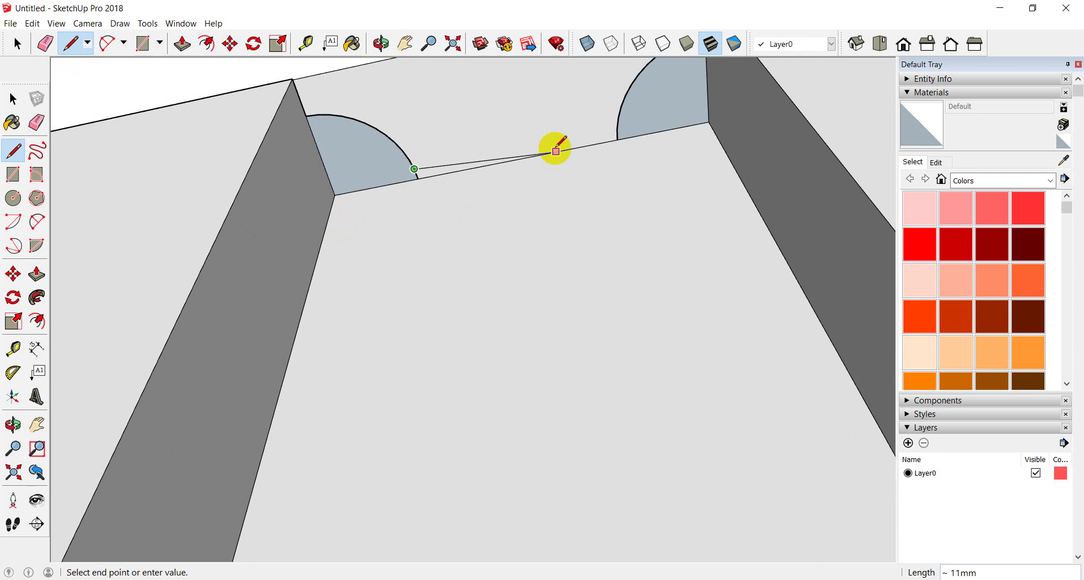
{"action": "left_click", "coordinate": [618, 129]}
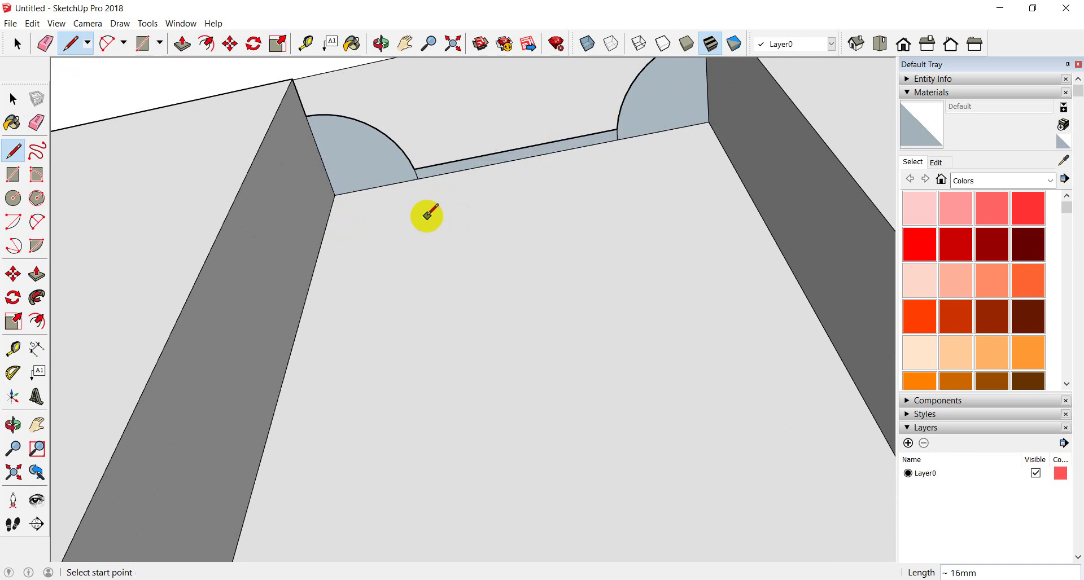
{"action": "scroll", "coordinate": [423, 212], "scroll_direction": "up", "scroll_amount": 1}
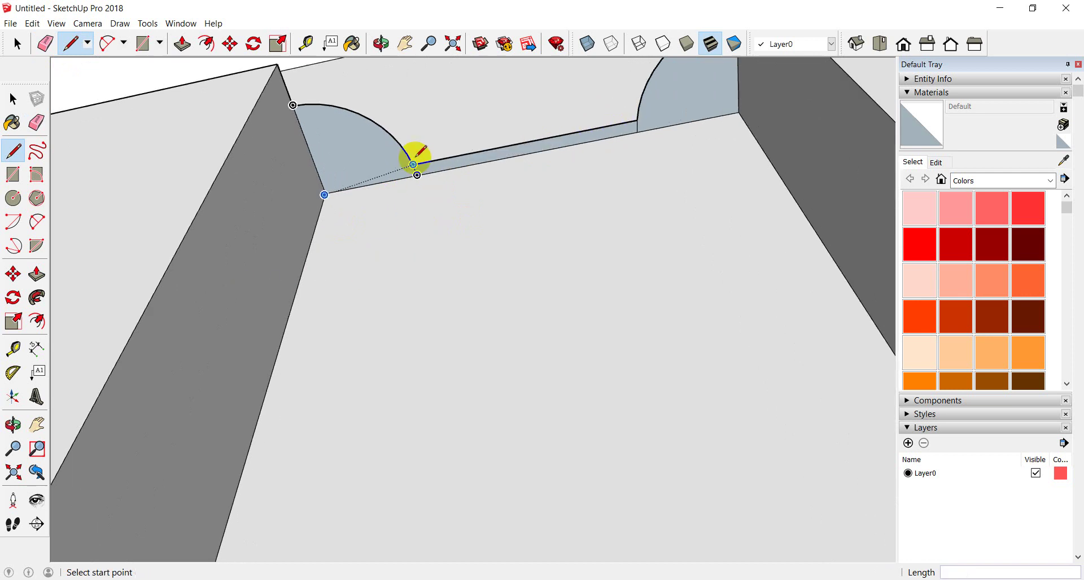
{"action": "left_click", "coordinate": [392, 135]}
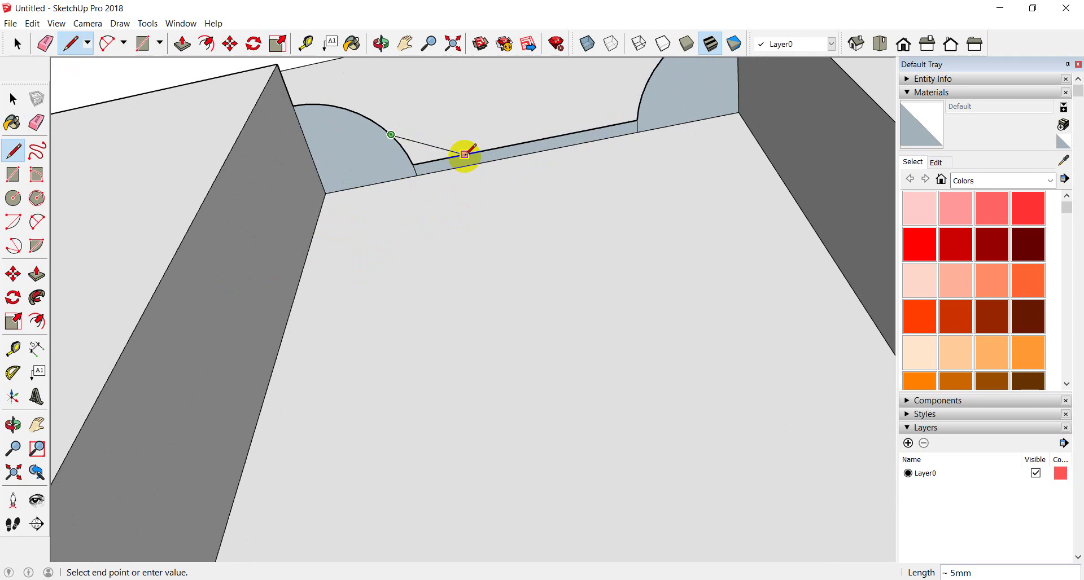
{"action": "left_click", "coordinate": [451, 155]}
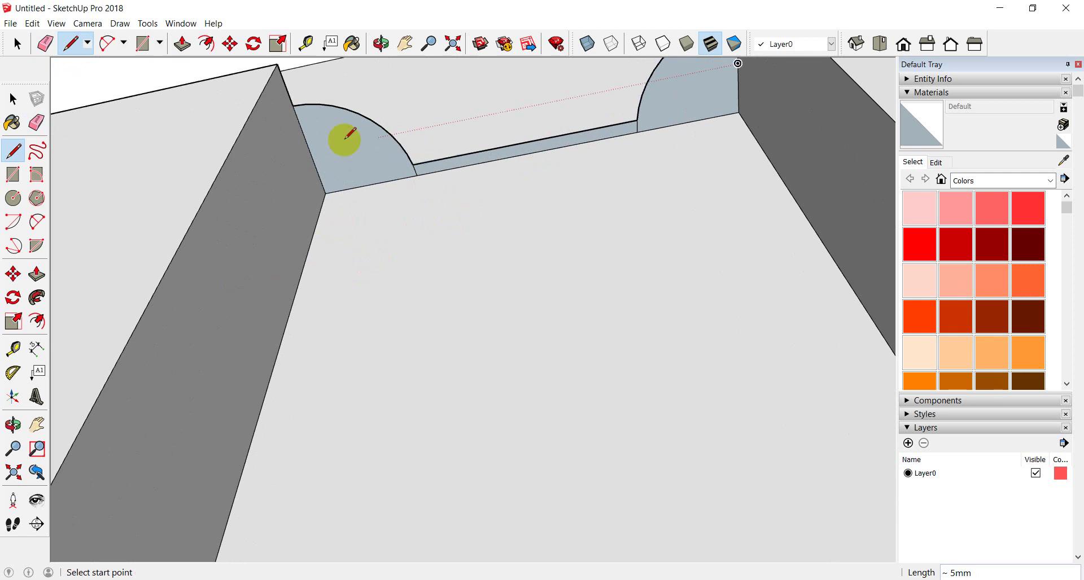
Add tangent fillet arcs joining the left and right quarter-rounds to the flat strip
{"action": "left_click", "coordinate": [108, 43]}
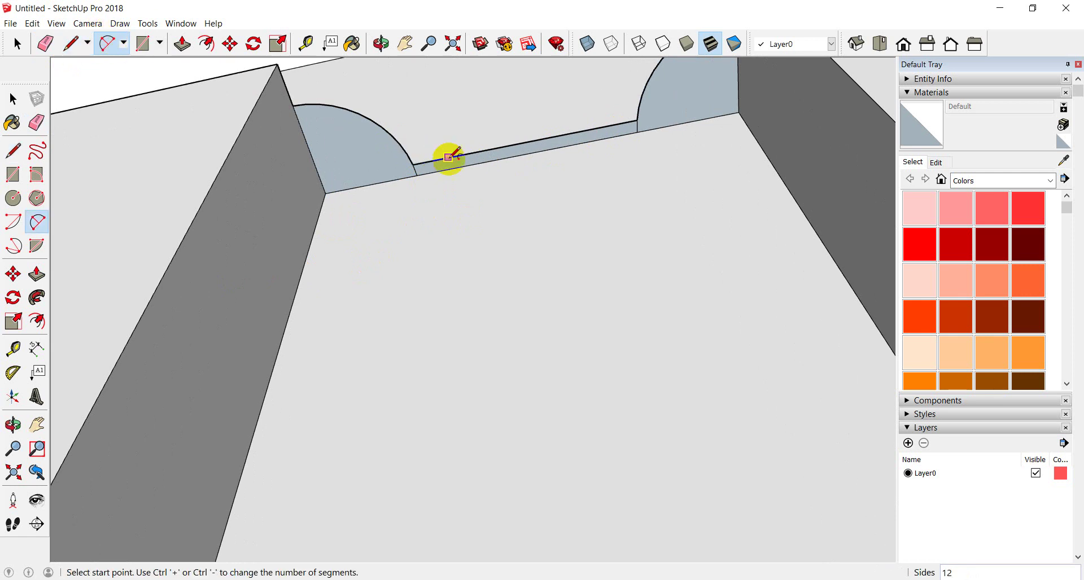
{"action": "left_click", "coordinate": [391, 133]}
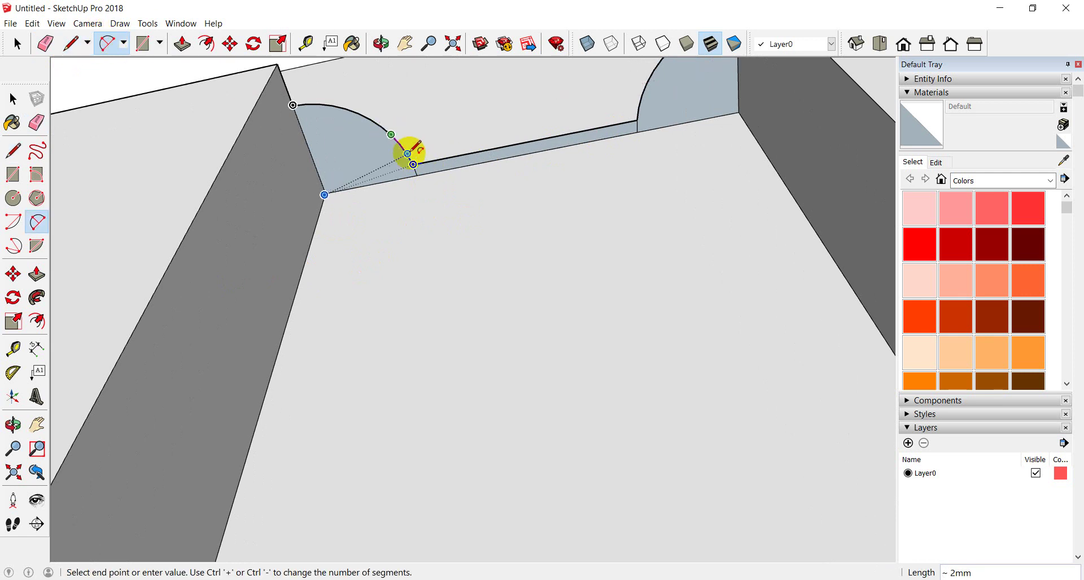
{"action": "left_click", "coordinate": [461, 154]}
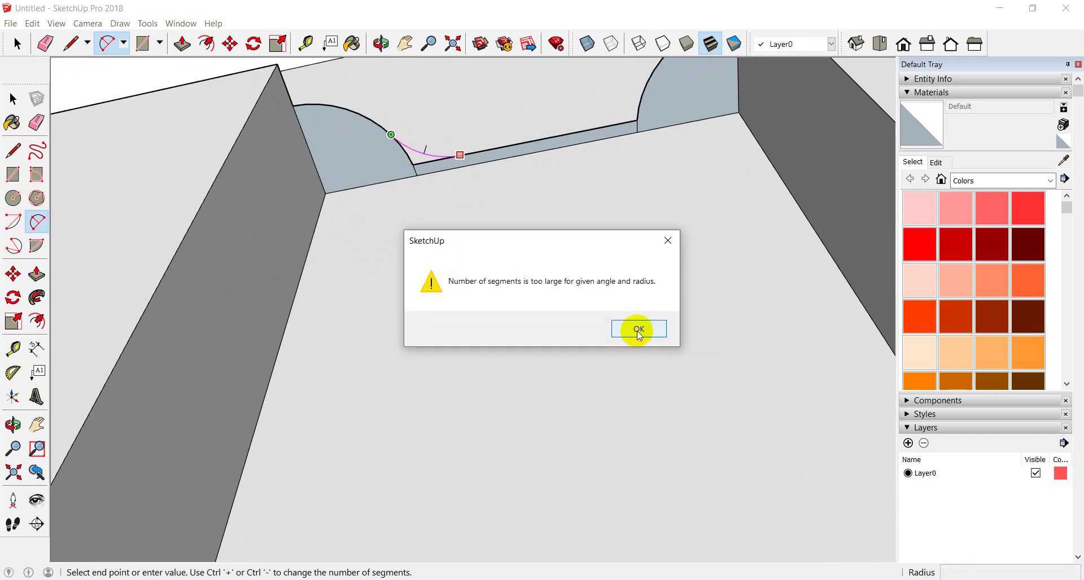
{"action": "left_click", "coordinate": [638, 332]}
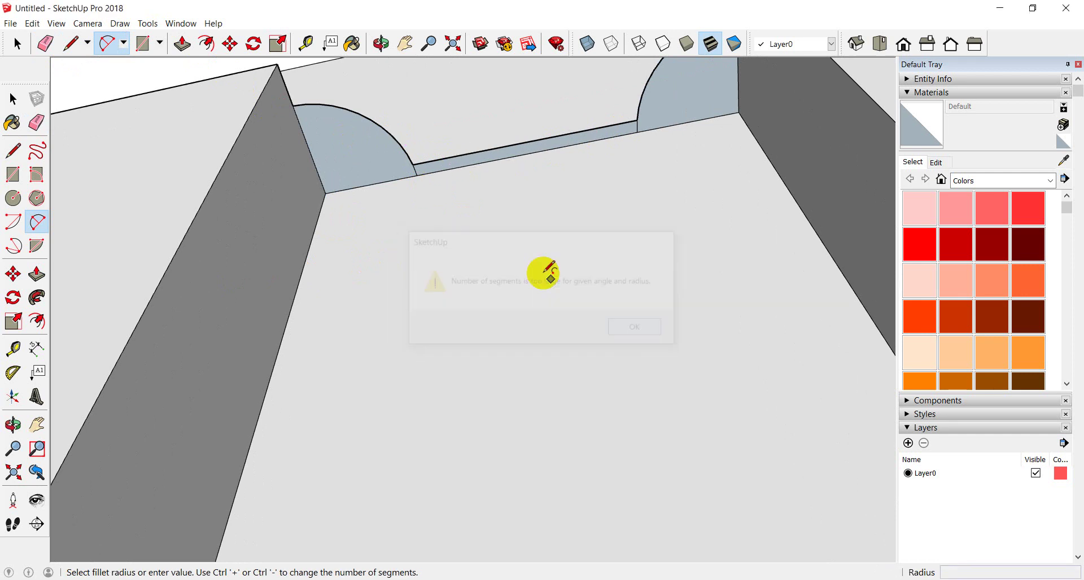
{"action": "left_click", "coordinate": [390, 135]}
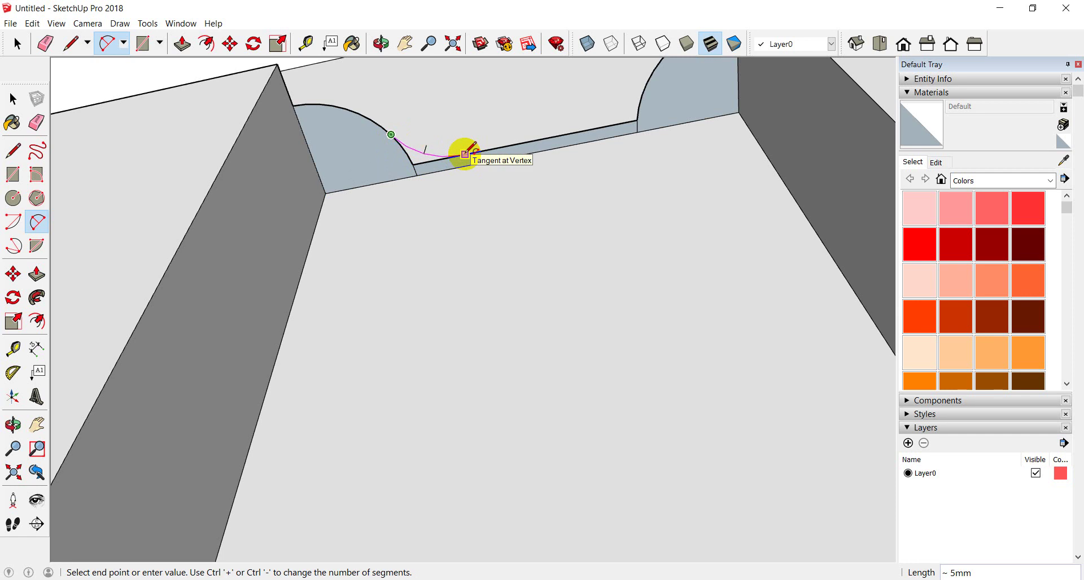
{"action": "left_click", "coordinate": [464, 153]}
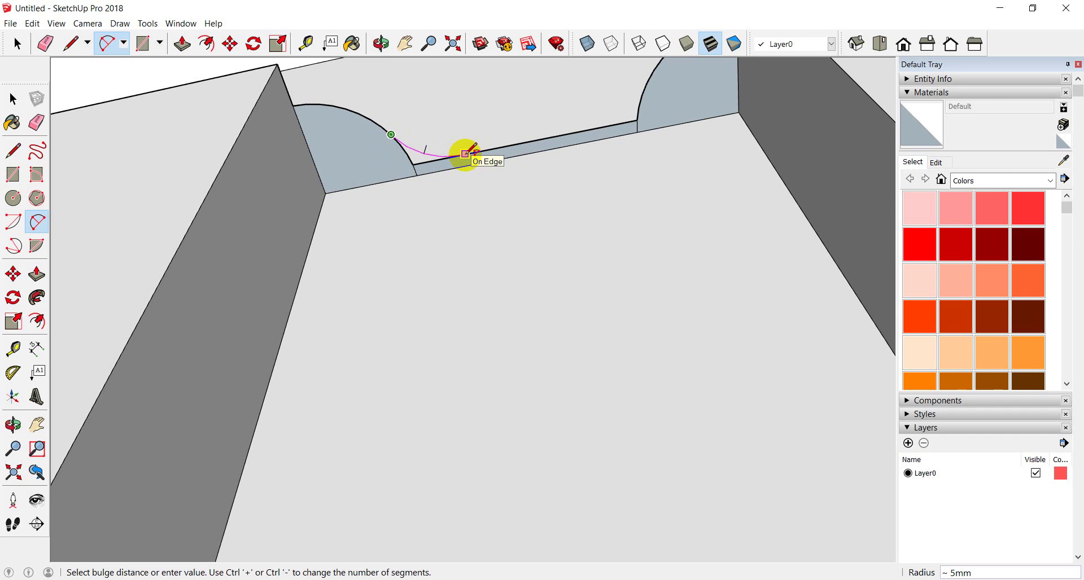
{"action": "left_click", "coordinate": [465, 154]}
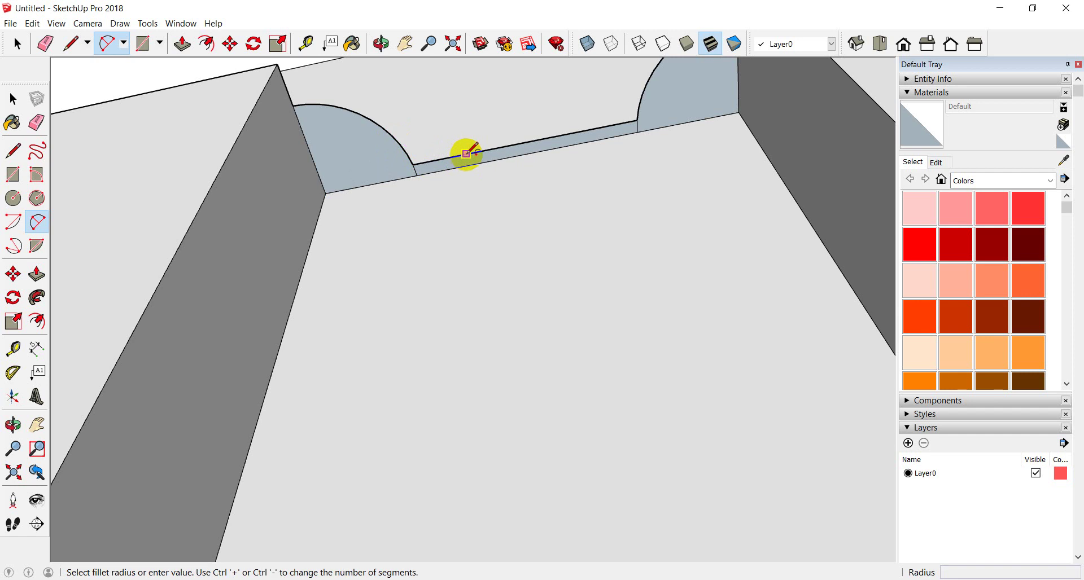
{"action": "left_click", "coordinate": [391, 135]}
{"action": "left_click", "coordinate": [464, 153]}
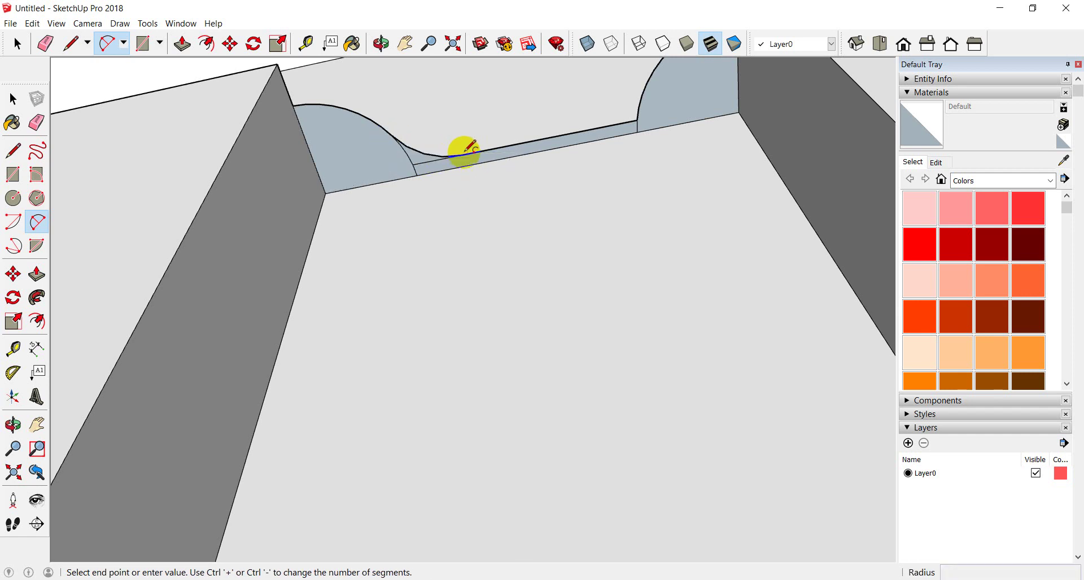
{"action": "double_click", "coordinate": [648, 83]}
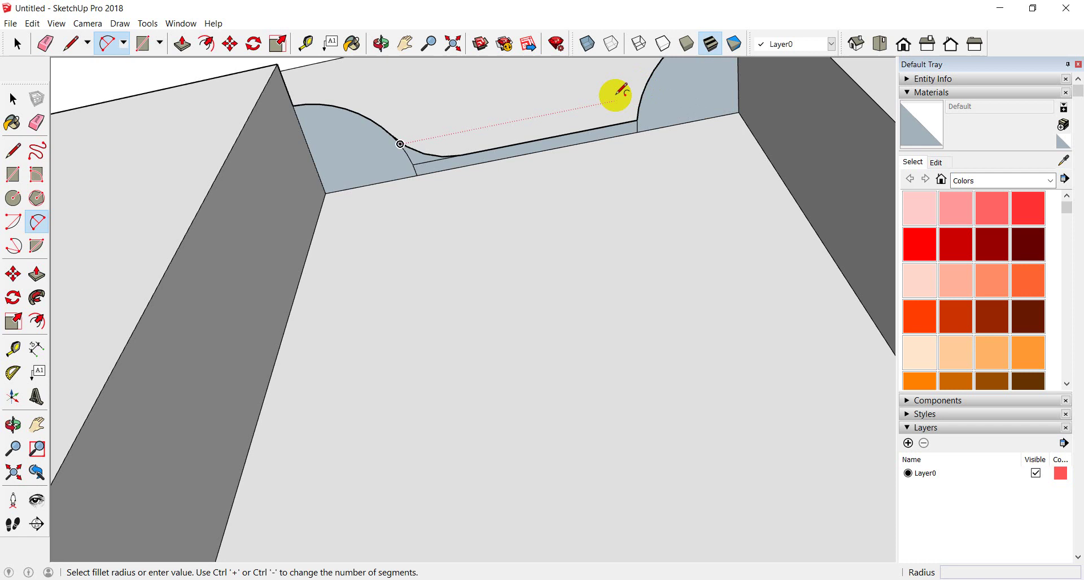
{"action": "left_click", "coordinate": [643, 94]}
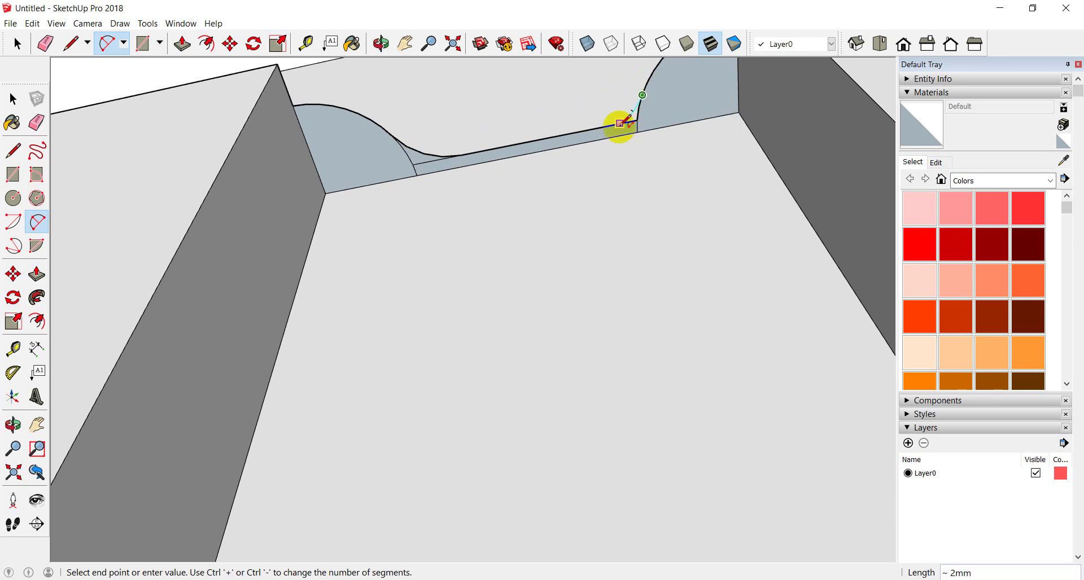
{"action": "double_click", "coordinate": [607, 126]}
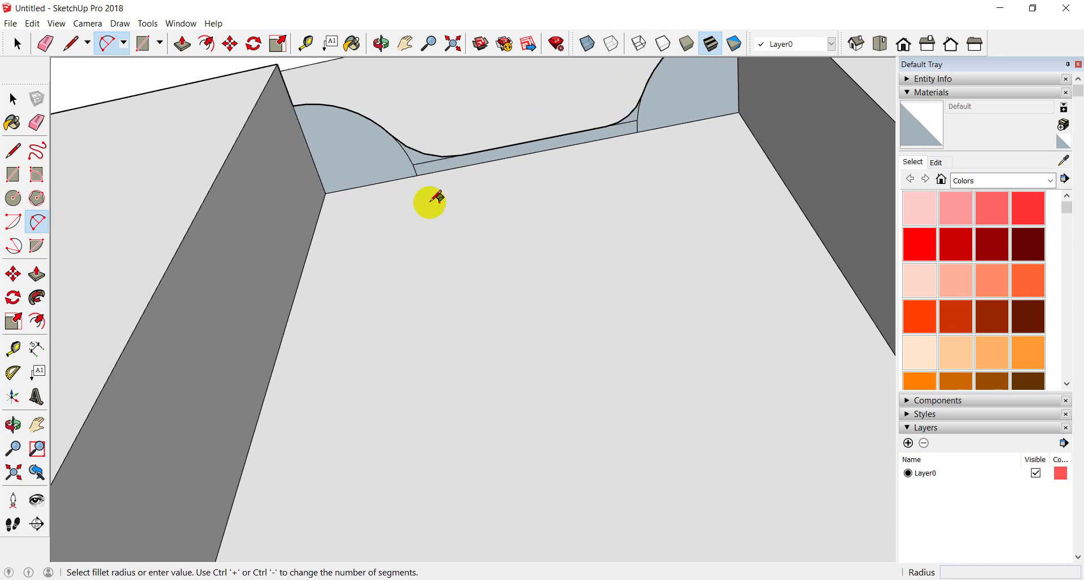
Erase the leftover edges beneath the new fillet curves
{"action": "left_click", "coordinate": [44, 43]}
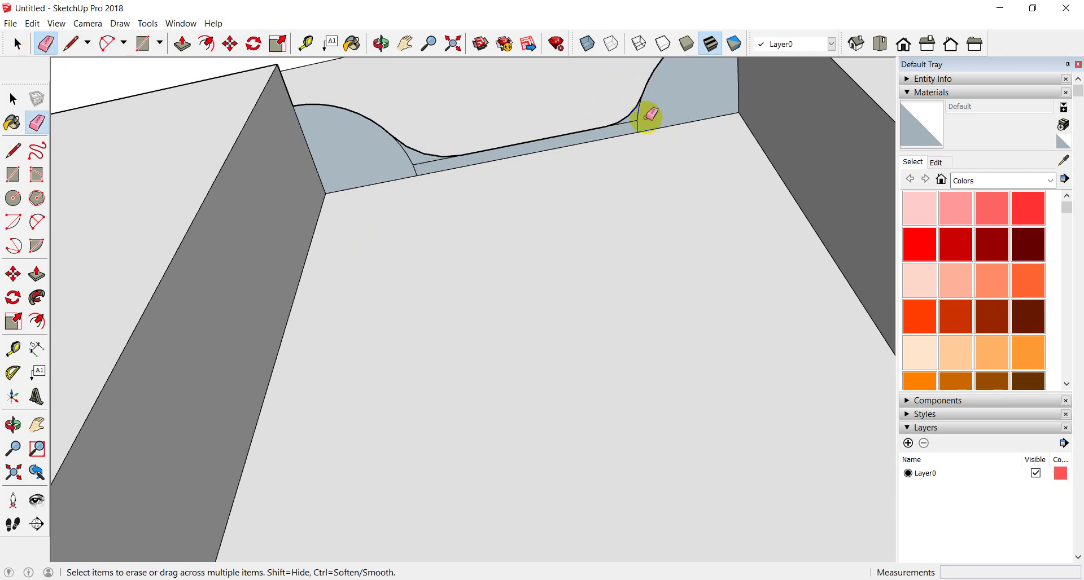
{"action": "left_click_drag", "start_coordinate": [637, 122], "coordinate": [411, 164]}
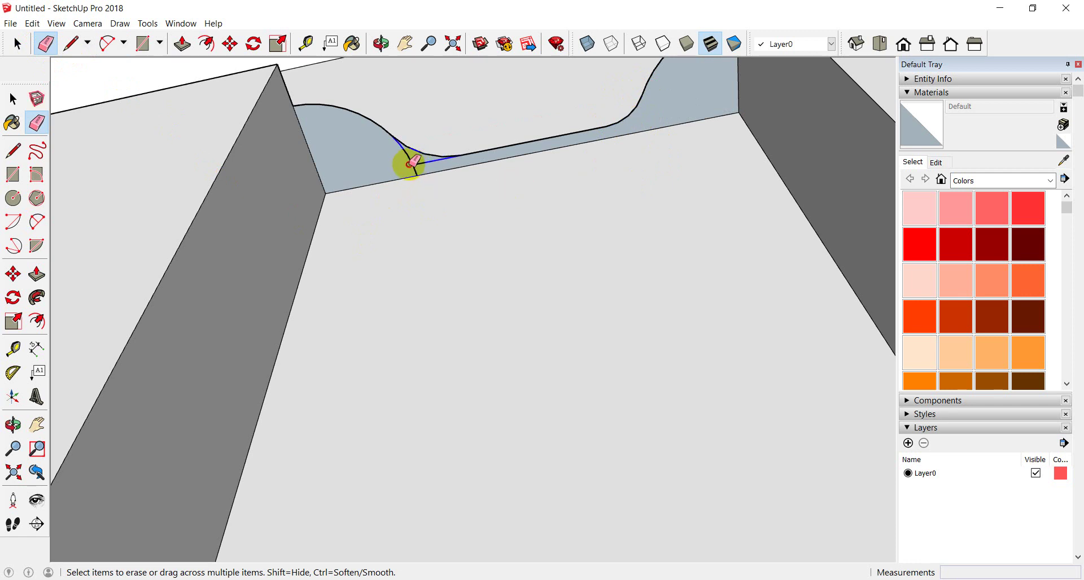
{"action": "middle_click_drag", "start_coordinate": [437, 311], "coordinate": [557, 375]}
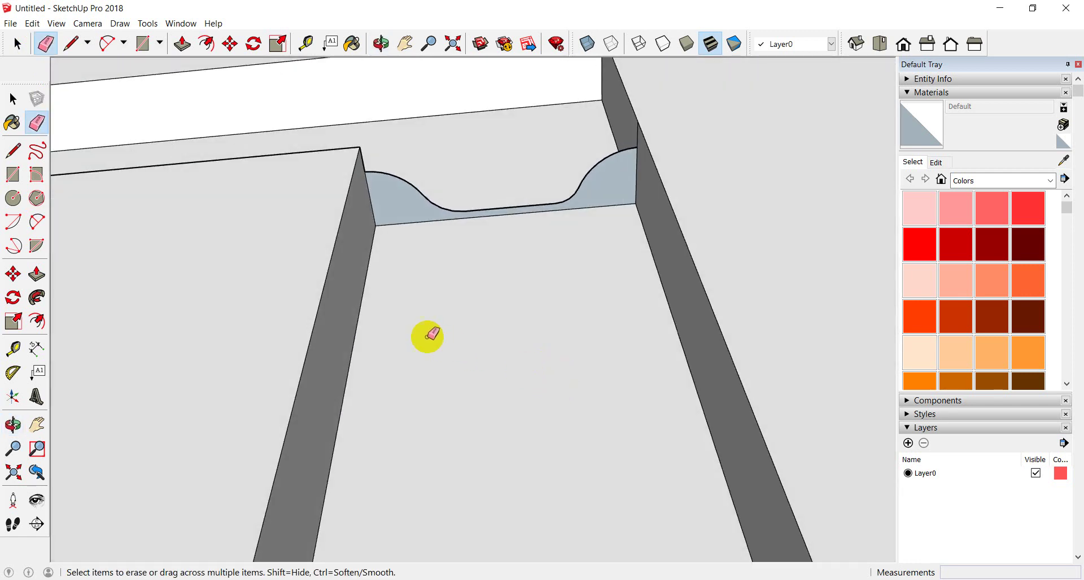
Select just the moulding profile face
{"action": "left_click", "coordinate": [17, 43]}
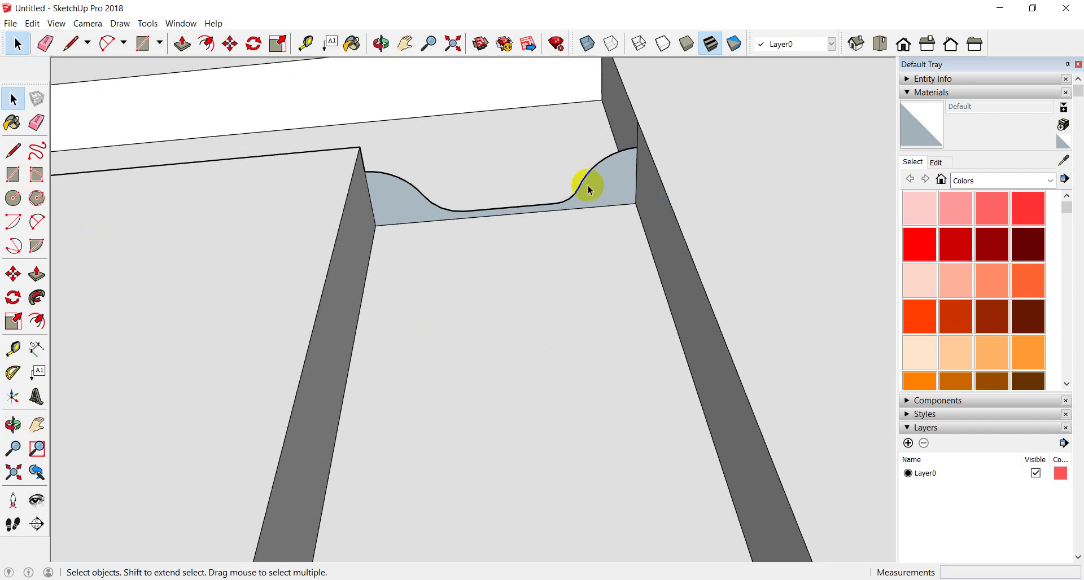
{"action": "triple_click", "coordinate": [614, 193]}
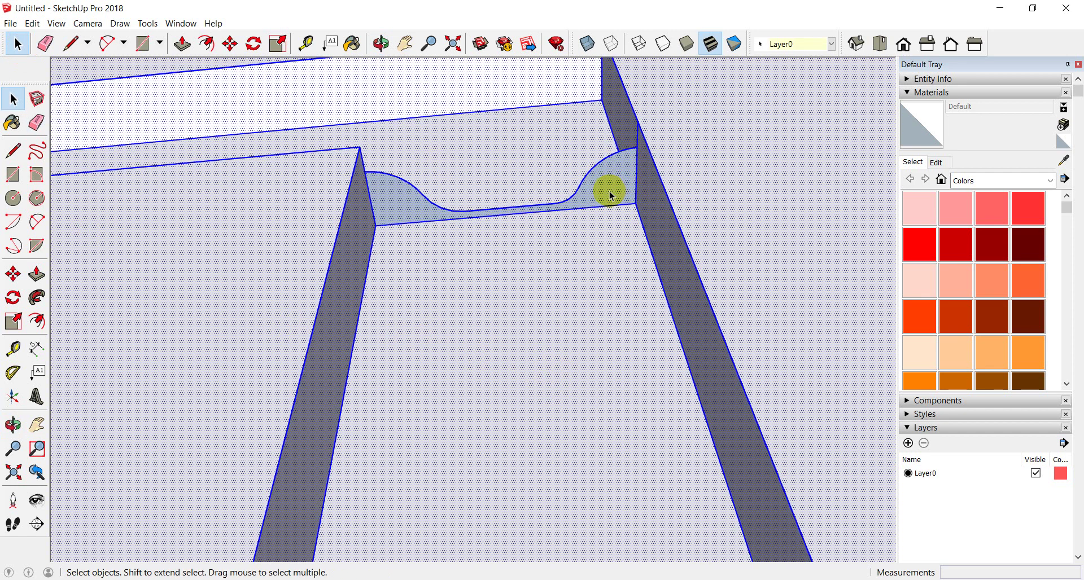
{"action": "left_click", "coordinate": [610, 194]}
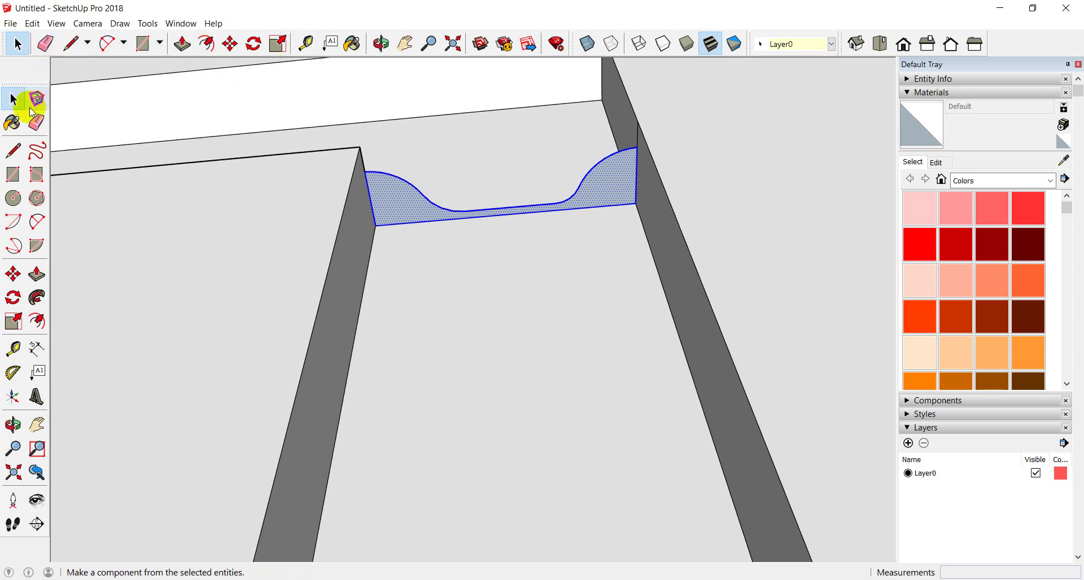
Copy the profile face with Move and Ctrl, placing it right of the door leaf
{"action": "left_click", "coordinate": [229, 43]}
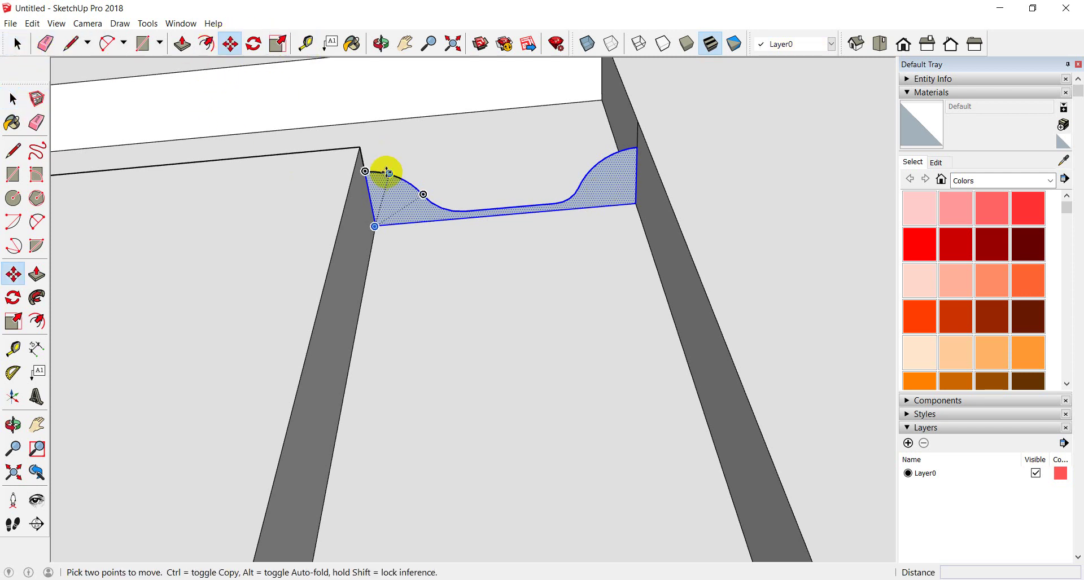
{"action": "left_click", "coordinate": [359, 146]}
{"action": "key", "text": "ctrl"}
{"action": "scroll", "coordinate": [612, 140], "scroll_direction": "down", "scroll_amount": 2}
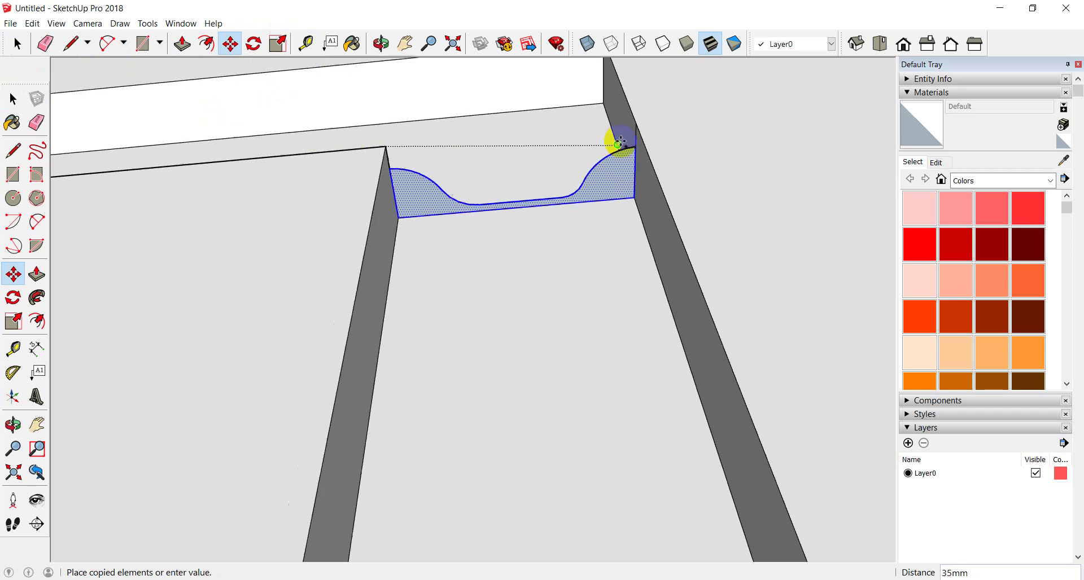
{"action": "scroll", "coordinate": [278, 193], "scroll_direction": "down", "scroll_amount": 2}
{"action": "scroll", "coordinate": [278, 195], "scroll_direction": "down", "scroll_amount": 2}
{"action": "scroll", "coordinate": [278, 196], "scroll_direction": "down", "scroll_amount": 2}
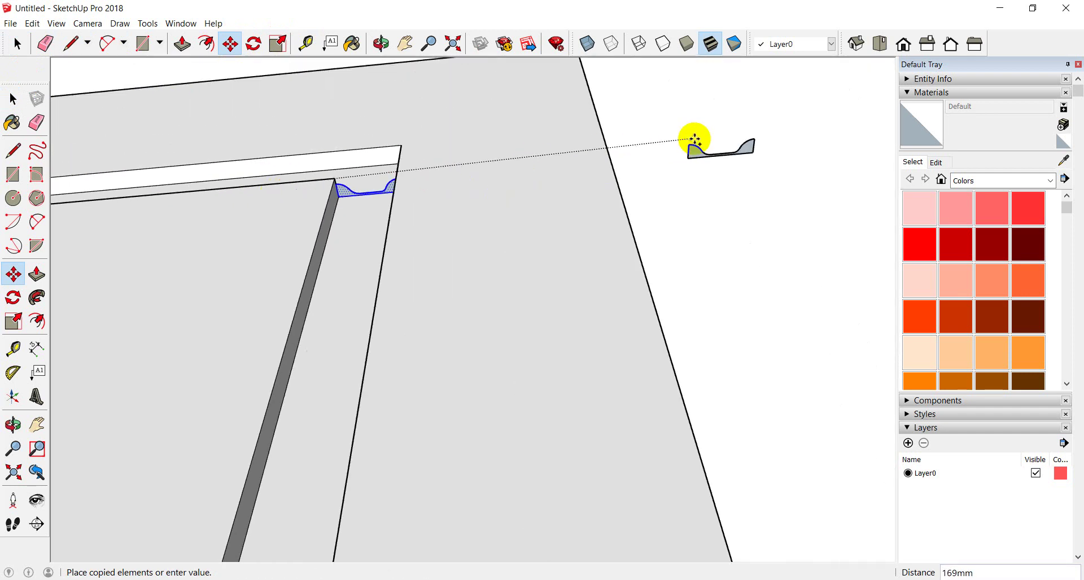
{"action": "left_click", "coordinate": [728, 138]}
{"action": "scroll", "coordinate": [333, 183], "scroll_direction": "down", "scroll_amount": 1}
{"action": "mouse_move", "coordinate": [333, 183]}
{"action": "middle_mouse_down"}
{"action": "mouse_move", "coordinate": [528, 232]}
{"action": "mouse_move", "coordinate": [518, 266]}
{"action": "mouse_move", "coordinate": [823, 230]}
{"action": "mouse_move", "coordinate": [410, 327]}
{"action": "middle_mouse_up"}
{"action": "left_click", "coordinate": [17, 44]}
Select the inner panel face and sweep the moulding profile around it with Follow Me
{"action": "left_click", "coordinate": [444, 239]}
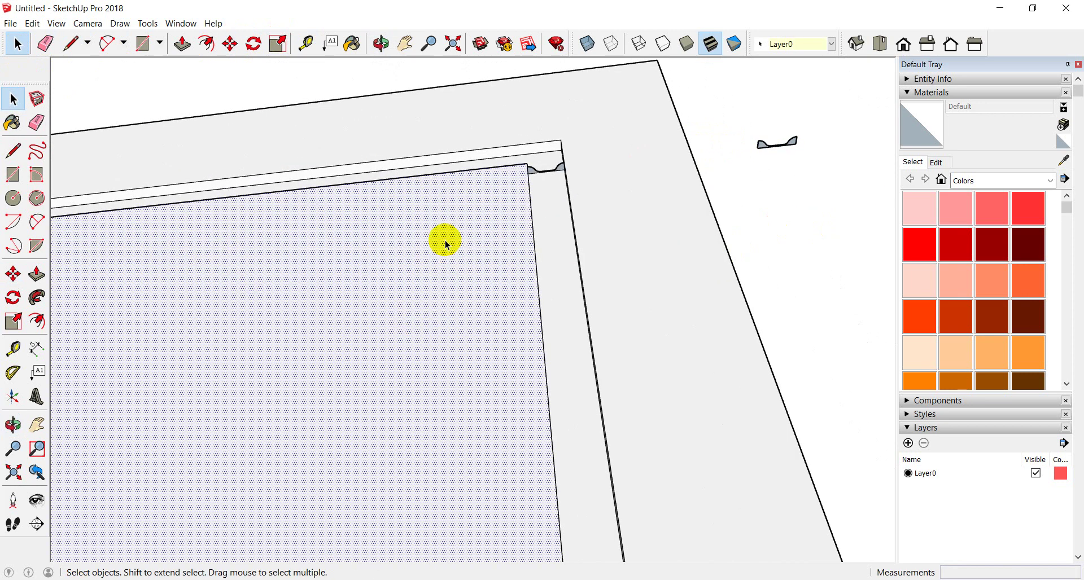
{"action": "left_click", "coordinate": [37, 298]}
{"action": "scroll", "coordinate": [556, 196], "scroll_direction": "up", "scroll_amount": 2}
{"action": "scroll", "coordinate": [542, 181], "scroll_direction": "up", "scroll_amount": 1}
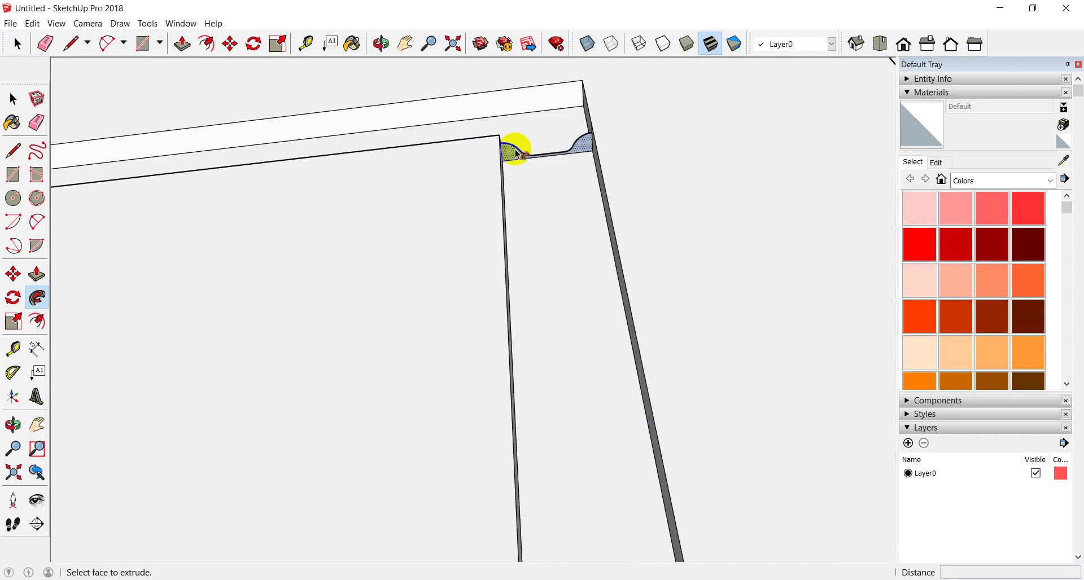
{"action": "left_click", "coordinate": [514, 148]}
Orbit around the moulded door panel to inspect it, then return to Iso view
{"action": "scroll", "coordinate": [528, 210], "scroll_direction": "down", "scroll_amount": 2}
{"action": "mouse_move", "coordinate": [513, 160]}
{"action": "middle_mouse_down"}
{"action": "mouse_move", "coordinate": [406, 312]}
{"action": "mouse_move", "coordinate": [429, 358]}
{"action": "mouse_move", "coordinate": [592, 281]}
{"action": "mouse_move", "coordinate": [587, 269]}
{"action": "mouse_move", "coordinate": [667, 297]}
{"action": "mouse_move", "coordinate": [318, 339]}
{"action": "mouse_move", "coordinate": [116, 397]}
{"action": "middle_mouse_up"}
{"action": "key", "text": "p"}
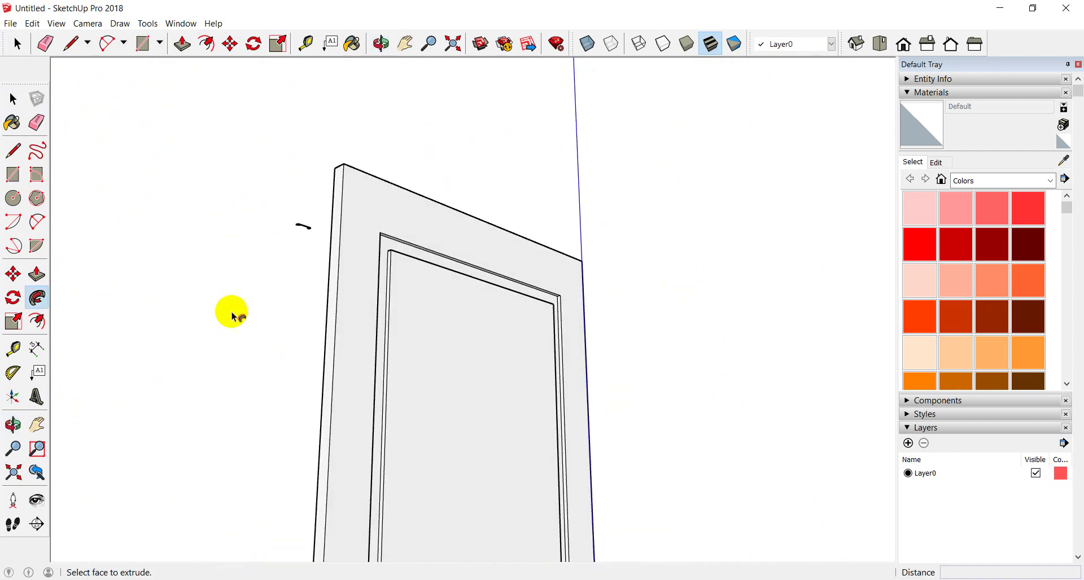
{"action": "middle_click_drag", "start_coordinate": [230, 312], "coordinate": [310, 248]}
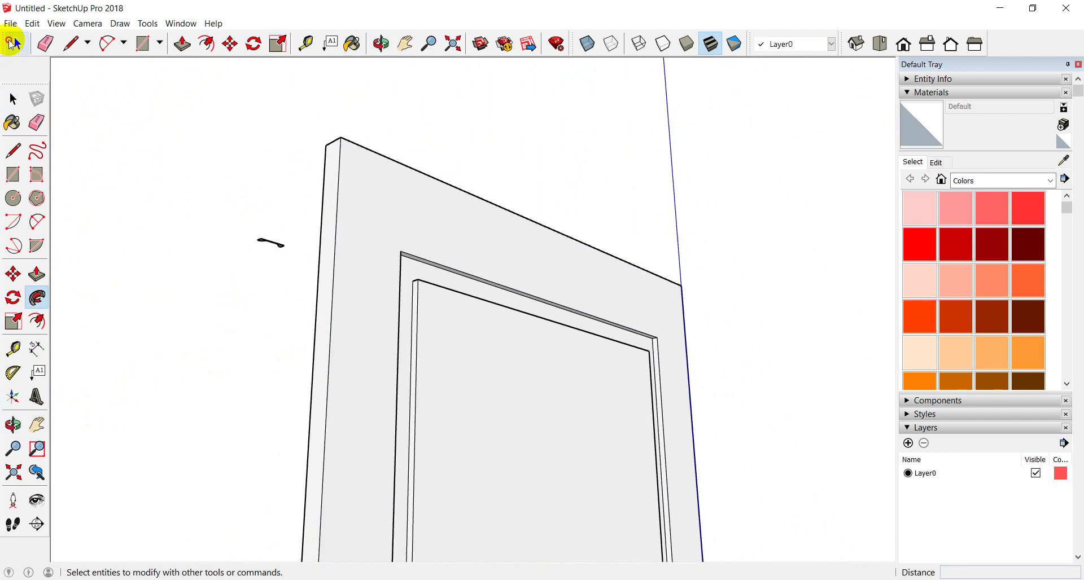
{"action": "left_click", "coordinate": [17, 43]}
{"action": "mouse_move", "coordinate": [285, 251]}
{"action": "middle_mouse_down"}
{"action": "mouse_move", "coordinate": [271, 242]}
{"action": "mouse_move", "coordinate": [448, 310]}
{"action": "middle_mouse_up"}
{"action": "scroll", "coordinate": [277, 248], "scroll_direction": "up", "scroll_amount": 1}
{"action": "scroll", "coordinate": [283, 246], "scroll_direction": "up", "scroll_amount": 2}
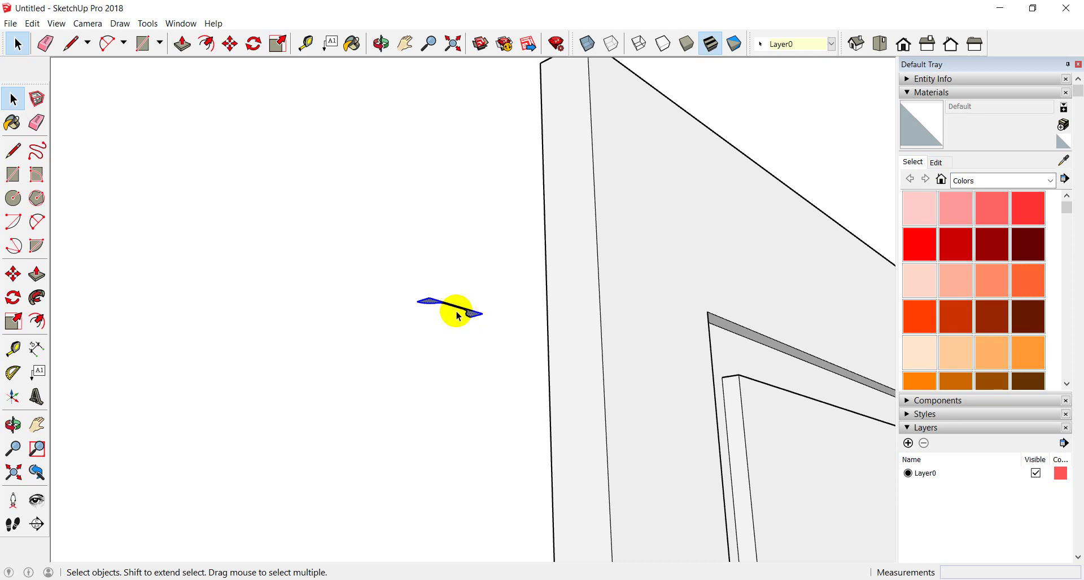
{"action": "middle_click_drag", "start_coordinate": [459, 317], "coordinate": [564, 439]}
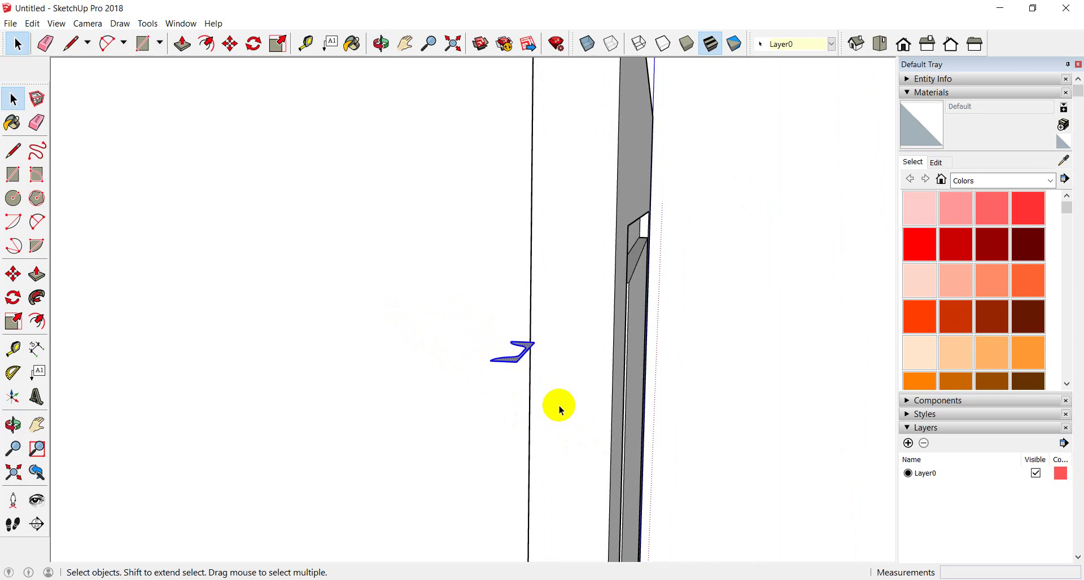
{"action": "mouse_move", "coordinate": [487, 242]}
{"action": "middle_mouse_down"}
{"action": "mouse_move", "coordinate": [670, 355]}
{"action": "mouse_move", "coordinate": [712, 186]}
{"action": "middle_mouse_up"}
{"action": "left_click", "coordinate": [856, 44]}
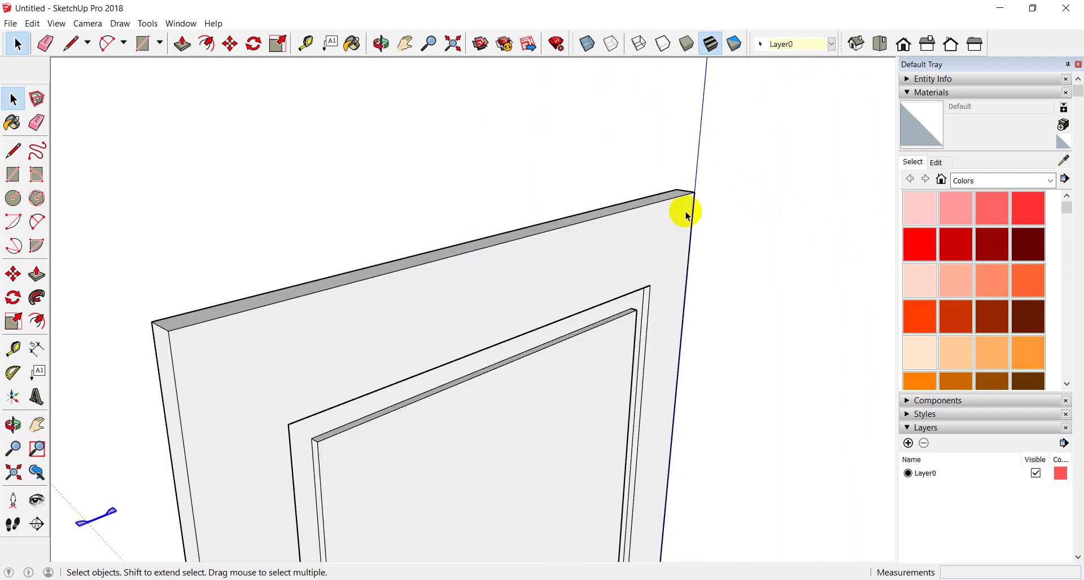
Flip the loose edge profile along the red direction
{"action": "left_click", "coordinate": [452, 44]}
{"action": "scroll", "coordinate": [443, 107], "scroll_direction": "up", "scroll_amount": 3}
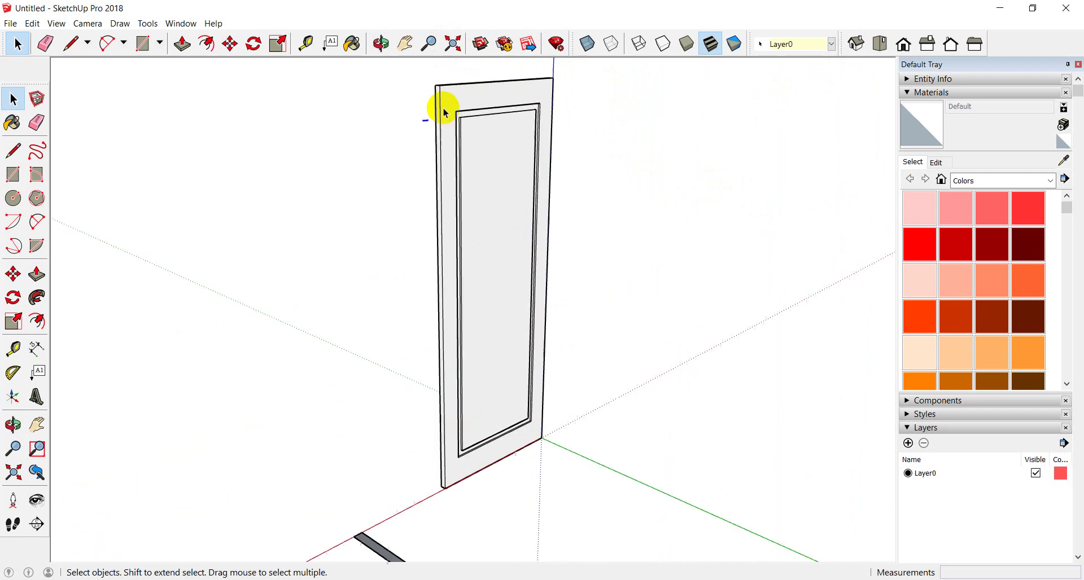
{"action": "scroll", "coordinate": [431, 145], "scroll_direction": "up", "scroll_amount": 1}
{"action": "scroll", "coordinate": [431, 152], "scroll_direction": "up", "scroll_amount": 2}
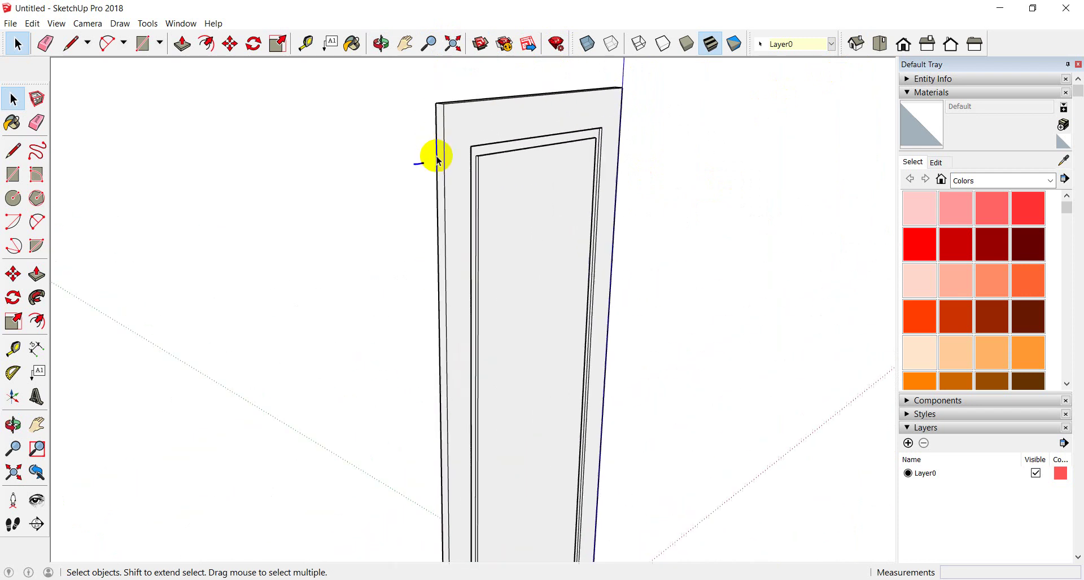
{"action": "scroll", "coordinate": [431, 153], "scroll_direction": "up", "scroll_amount": 2}
{"action": "scroll", "coordinate": [407, 191], "scroll_direction": "up", "scroll_amount": 2}
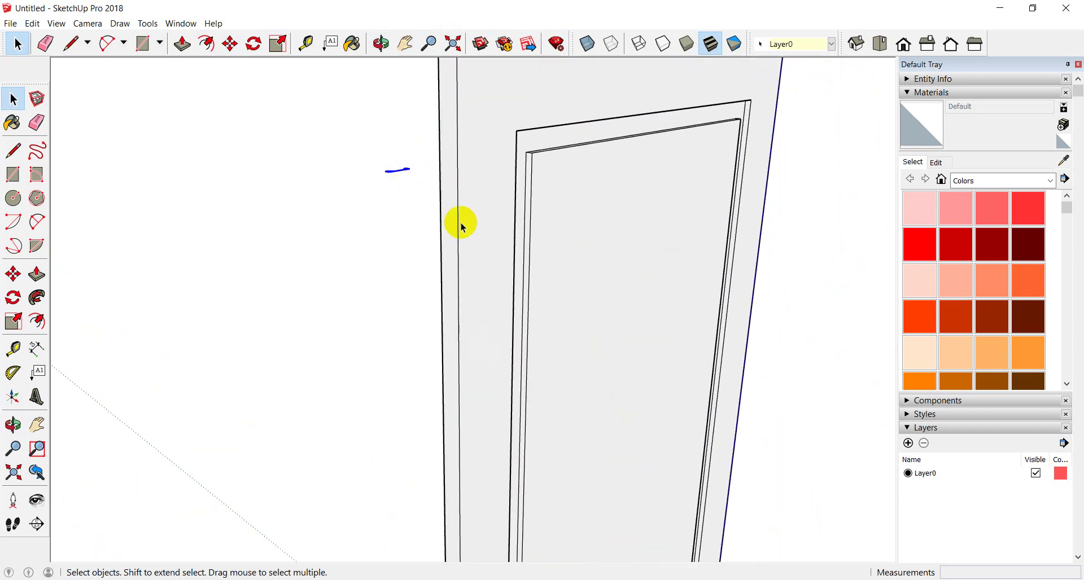
{"action": "mouse_move", "coordinate": [457, 222]}
{"action": "middle_mouse_down"}
{"action": "mouse_move", "coordinate": [401, 110]}
{"action": "mouse_move", "coordinate": [450, 442]}
{"action": "middle_mouse_up"}
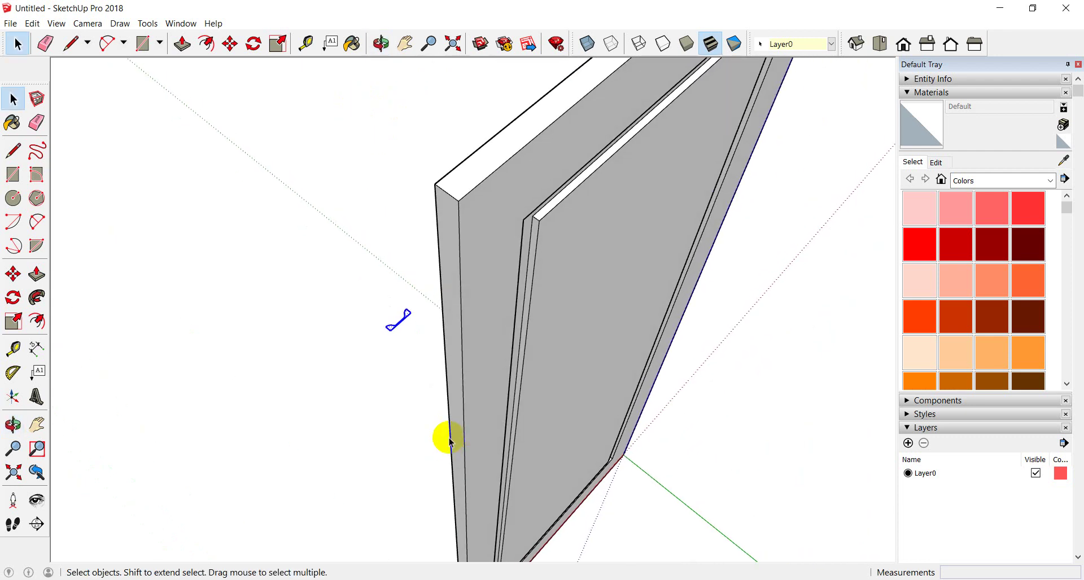
{"action": "right_click", "coordinate": [409, 314]}
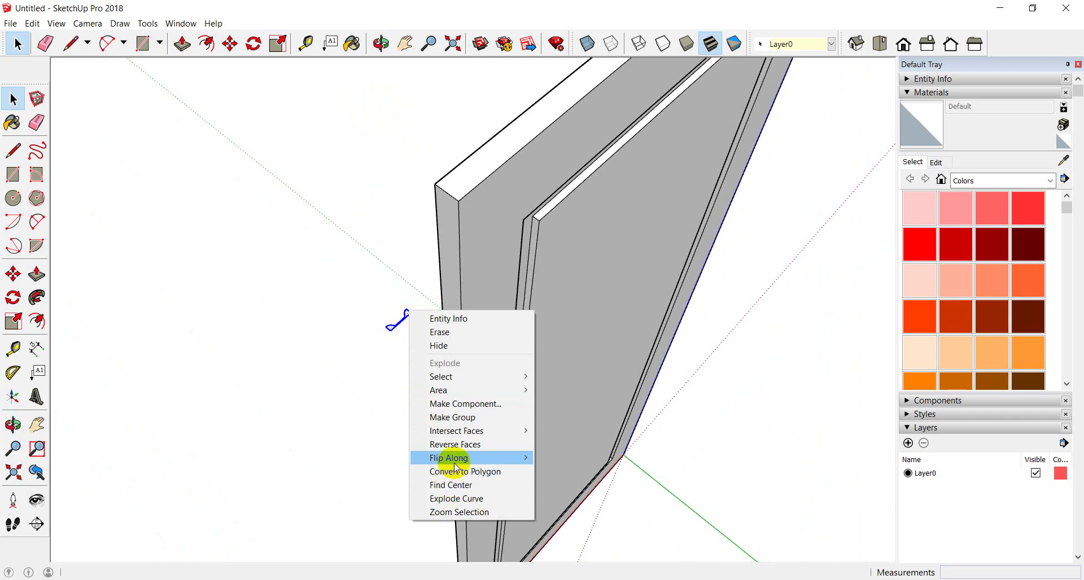
{"action": "mouse_move", "coordinate": [457, 458]}
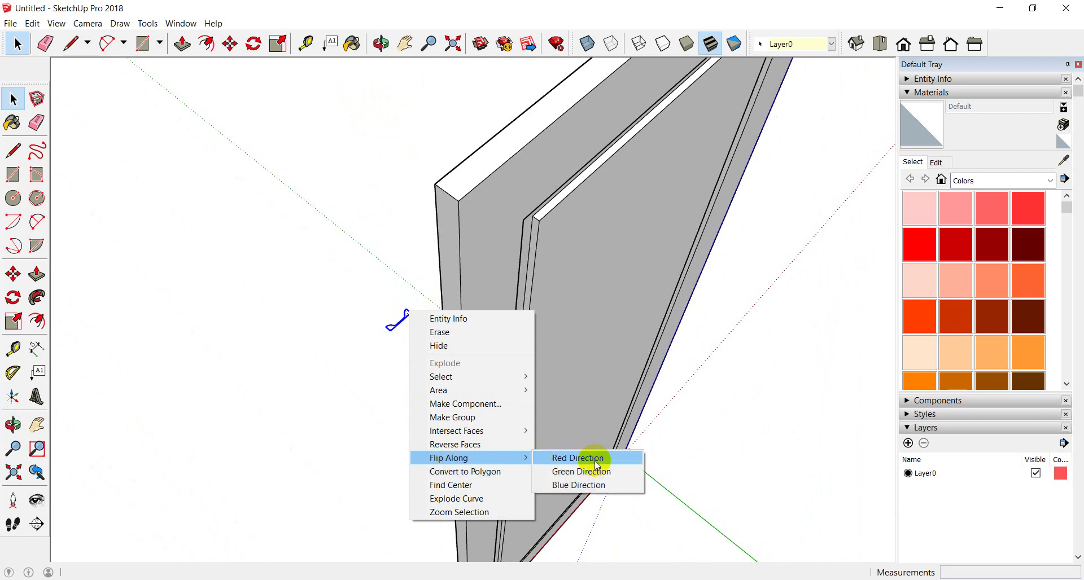
{"action": "left_click", "coordinate": [597, 460]}
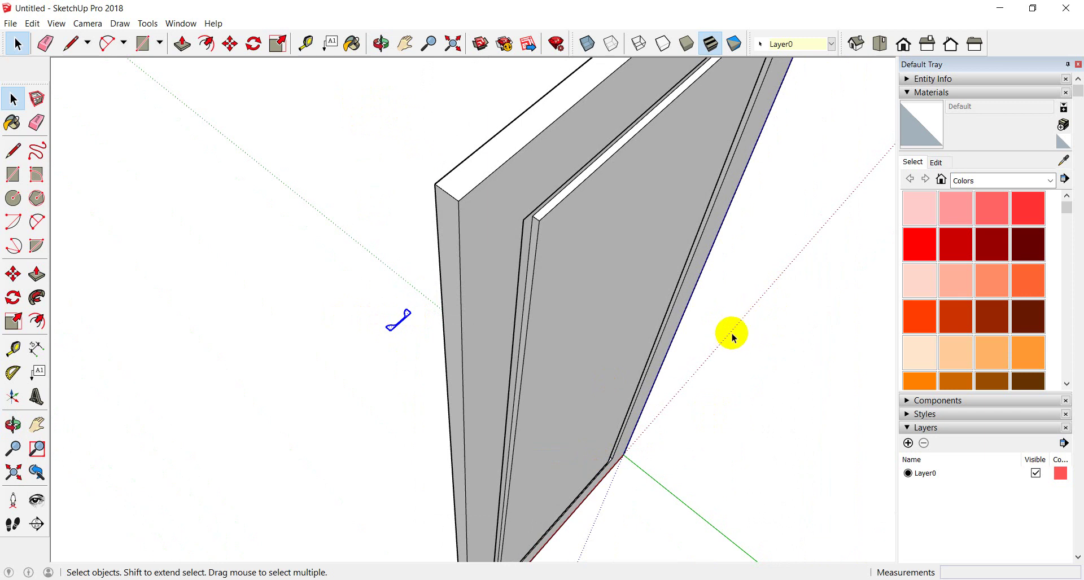
Flip the edge profile again along the blue direction
{"action": "right_click", "coordinate": [408, 318]}
{"action": "mouse_move", "coordinate": [446, 461]}
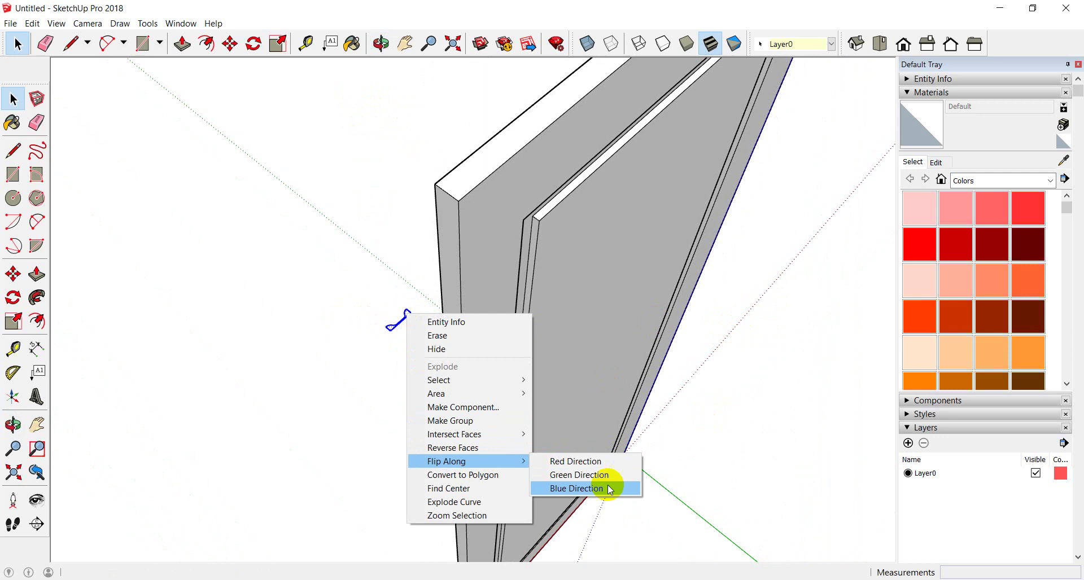
{"action": "left_click", "coordinate": [562, 489]}
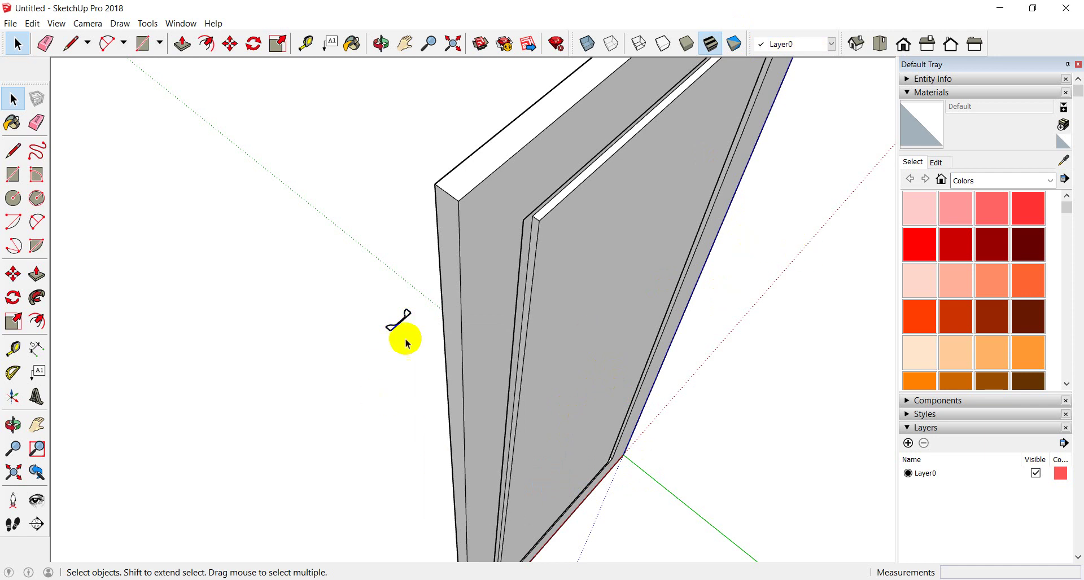
{"action": "scroll", "coordinate": [407, 310], "scroll_direction": "up", "scroll_amount": 2}
{"action": "scroll", "coordinate": [411, 310], "scroll_direction": "up", "scroll_amount": 1}
{"action": "scroll", "coordinate": [411, 309], "scroll_direction": "up", "scroll_amount": 1}
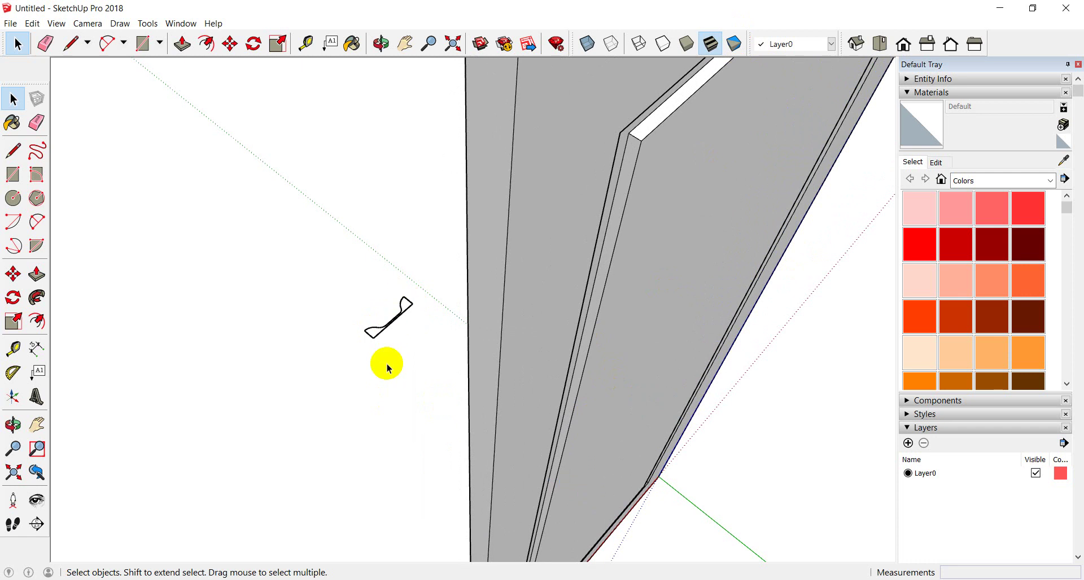
{"action": "scroll", "coordinate": [384, 363], "scroll_direction": "up", "scroll_amount": 1}
{"action": "scroll", "coordinate": [385, 363], "scroll_direction": "down", "scroll_amount": 1}
{"action": "scroll", "coordinate": [408, 326], "scroll_direction": "up", "scroll_amount": 2}
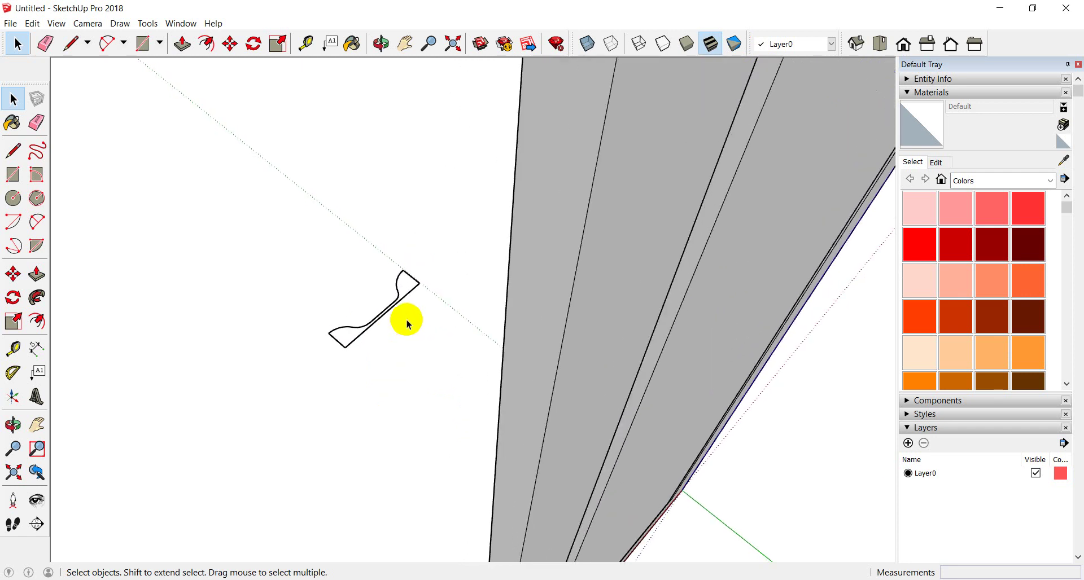
Draw a trial line from the profile's corner along its edge, then erase it
{"action": "left_click", "coordinate": [70, 44]}
{"action": "left_click", "coordinate": [420, 282]}
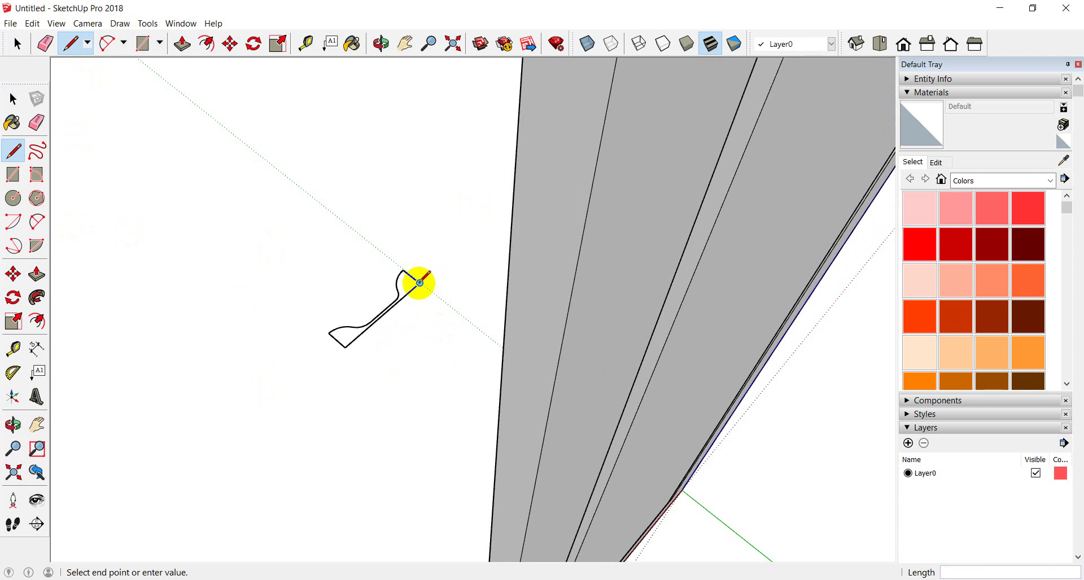
{"action": "left_click", "coordinate": [104, 557]}
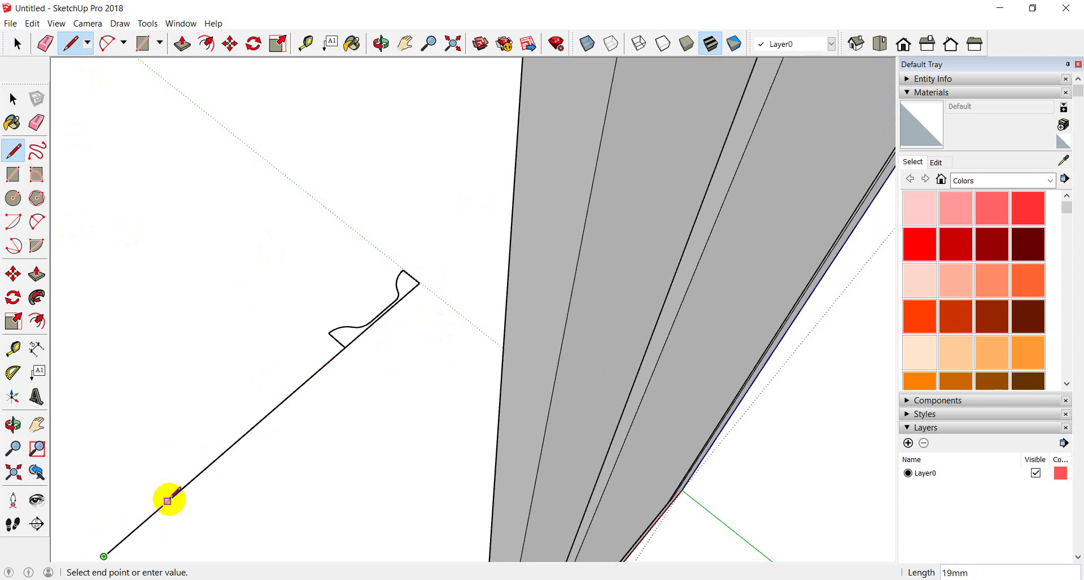
{"action": "key", "text": "Escape"}
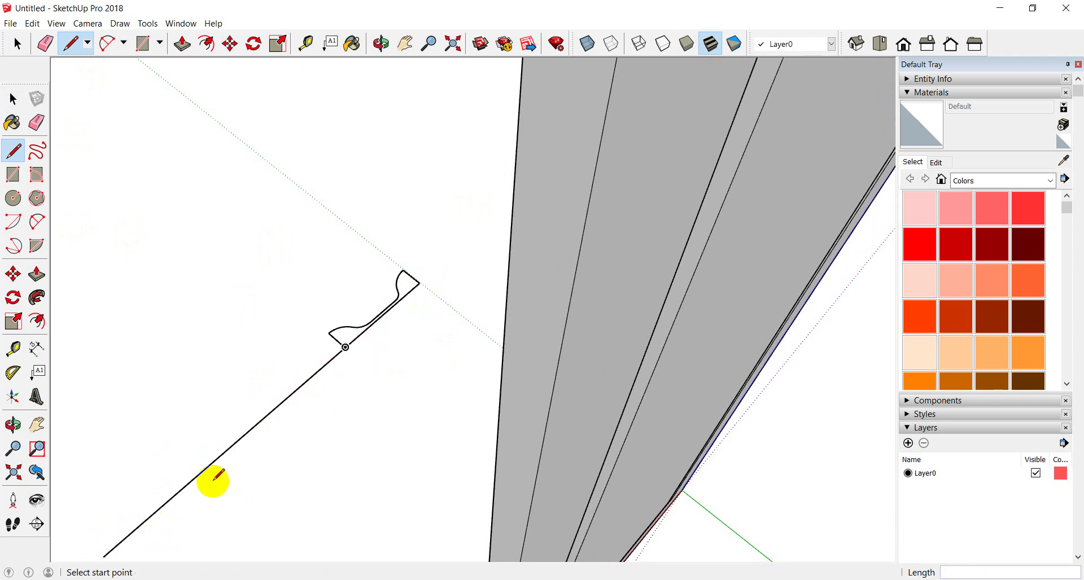
{"action": "scroll", "coordinate": [200, 483], "scroll_direction": "down", "scroll_amount": 2}
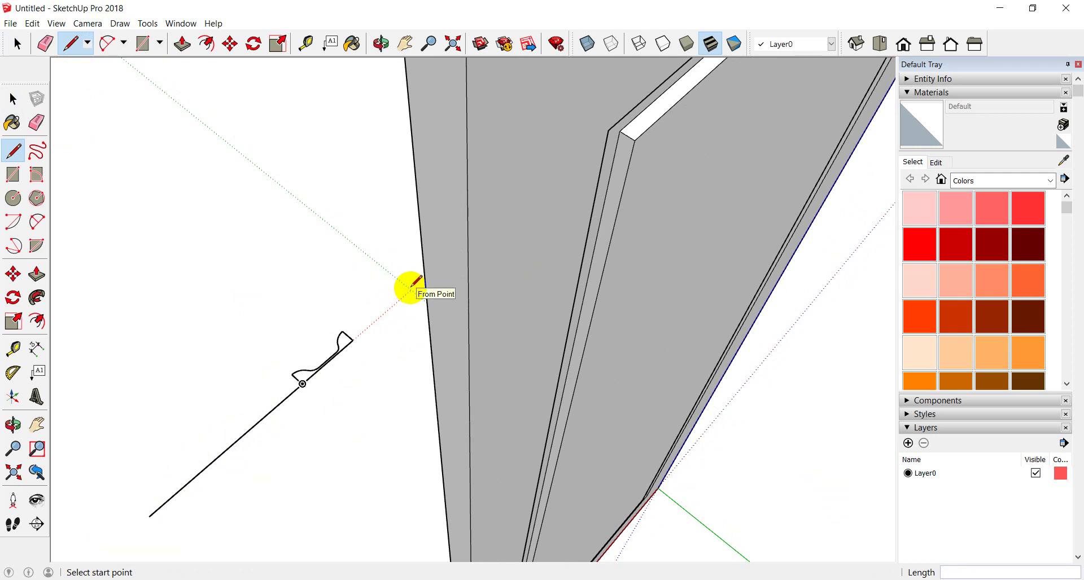
{"action": "left_click", "coordinate": [45, 43]}
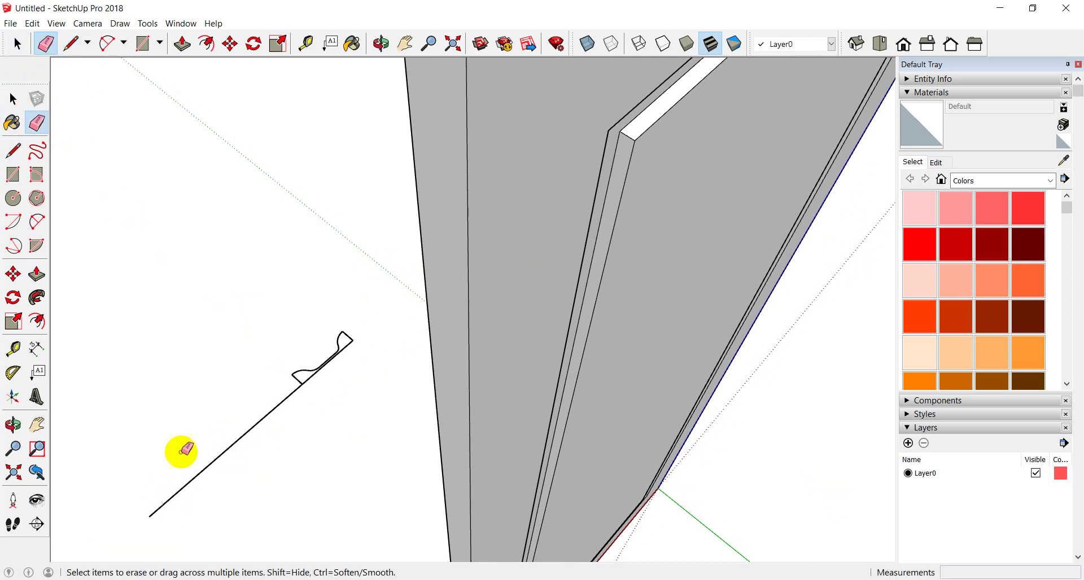
{"action": "left_click_drag", "start_coordinate": [187, 450], "coordinate": [223, 455]}
{"action": "scroll", "coordinate": [329, 392], "scroll_direction": "up", "scroll_amount": 4}
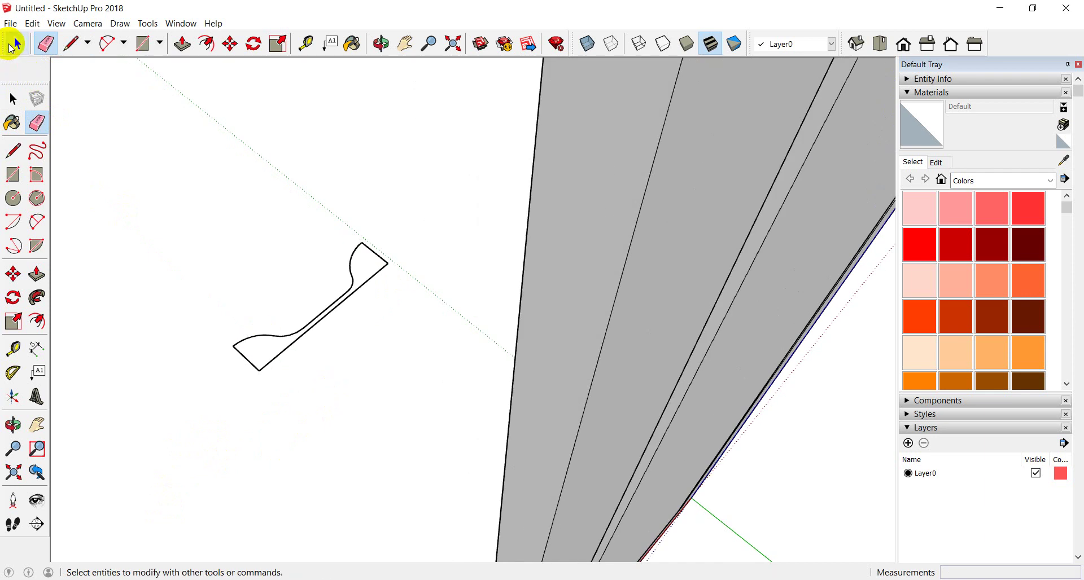
Select the profile face with its edges and flip it along the green direction
{"action": "left_click", "coordinate": [15, 44]}
{"action": "double_click", "coordinate": [368, 272]}
{"action": "right_click", "coordinate": [369, 274]}
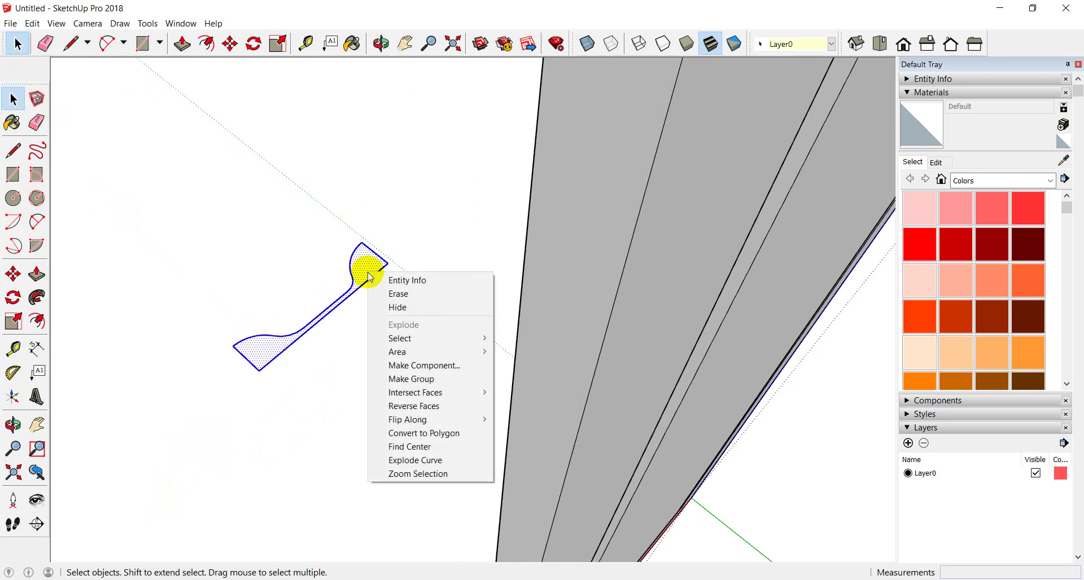
{"action": "mouse_move", "coordinate": [407, 419]}
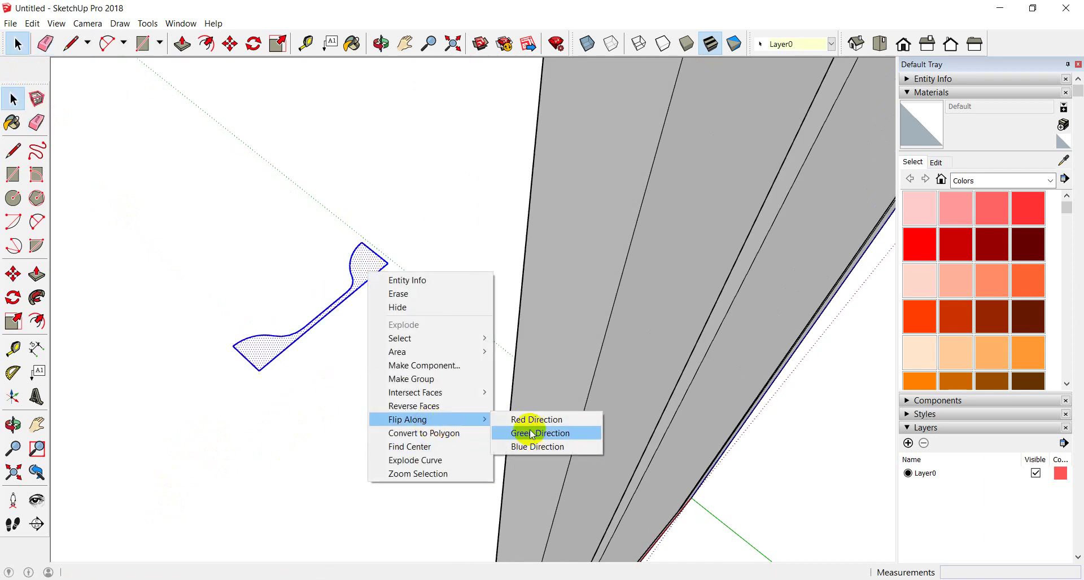
{"action": "left_click", "coordinate": [531, 438]}
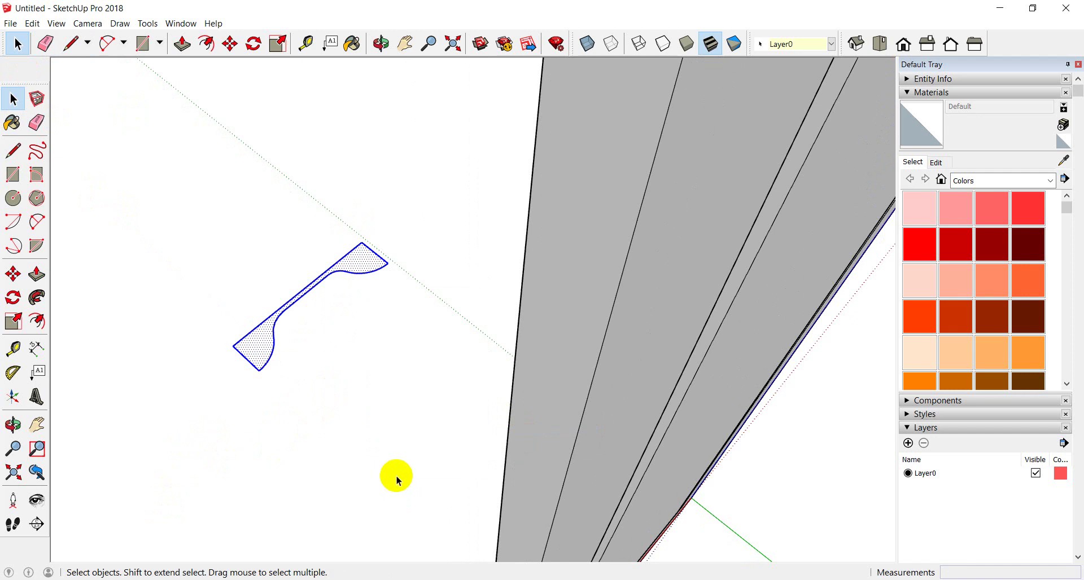
{"action": "mouse_move", "coordinate": [398, 480]}
{"action": "middle_mouse_down"}
{"action": "mouse_move", "coordinate": [358, 350]}
{"action": "mouse_move", "coordinate": [380, 394]}
{"action": "middle_mouse_up"}
{"action": "scroll", "coordinate": [378, 401], "scroll_direction": "up", "scroll_amount": 2}
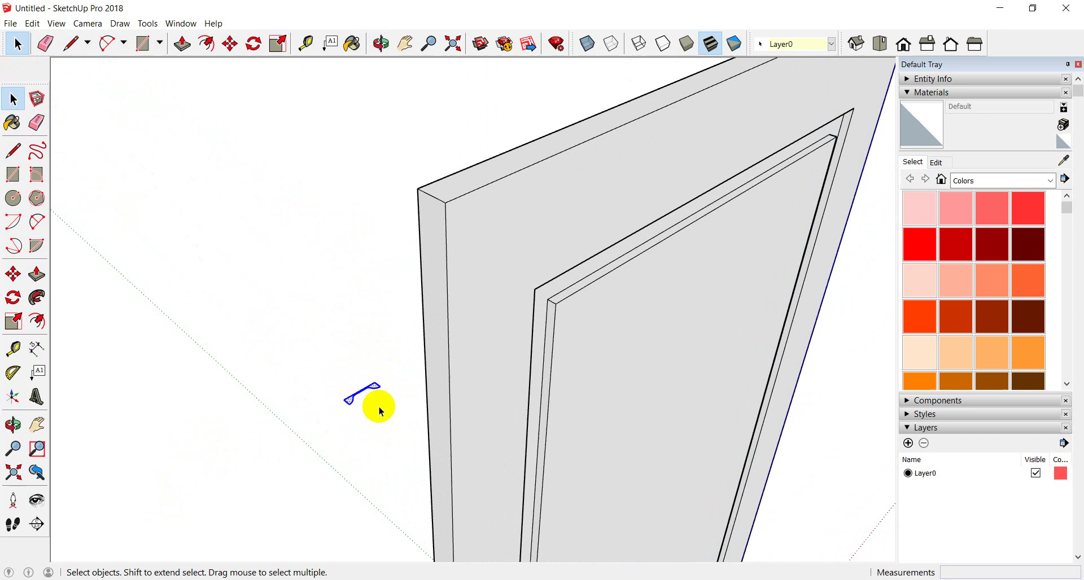
Move the edge profile by its corner onto the inner panel frame's corner
{"action": "left_click", "coordinate": [230, 43]}
{"action": "scroll", "coordinate": [363, 341], "scroll_direction": "up", "scroll_amount": 2}
{"action": "scroll", "coordinate": [375, 418], "scroll_direction": "up", "scroll_amount": 1}
{"action": "scroll", "coordinate": [378, 387], "scroll_direction": "up", "scroll_amount": 1}
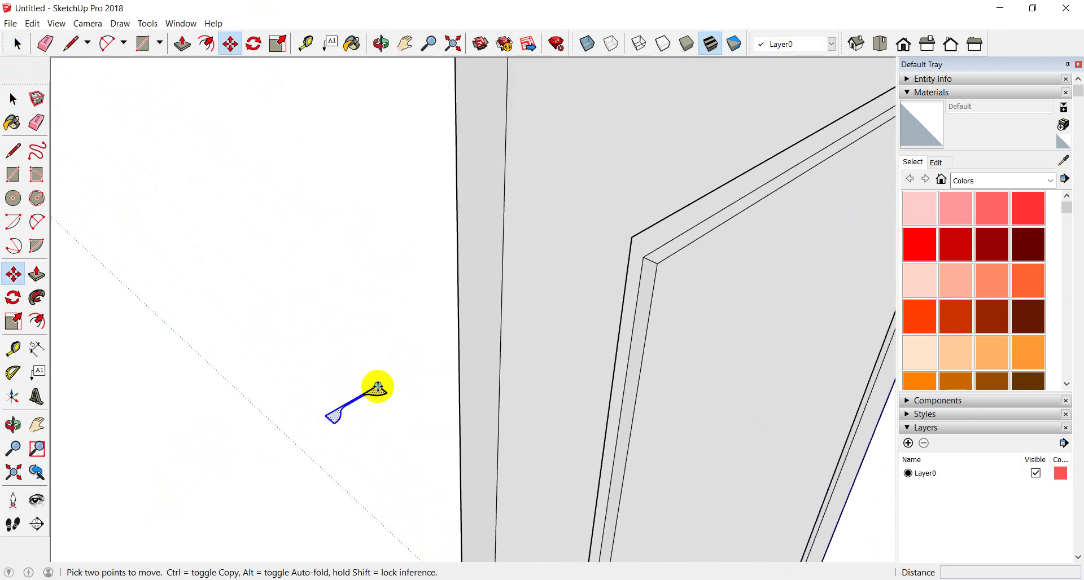
{"action": "left_click", "coordinate": [376, 387]}
{"action": "scroll", "coordinate": [638, 277], "scroll_direction": "up", "scroll_amount": 2}
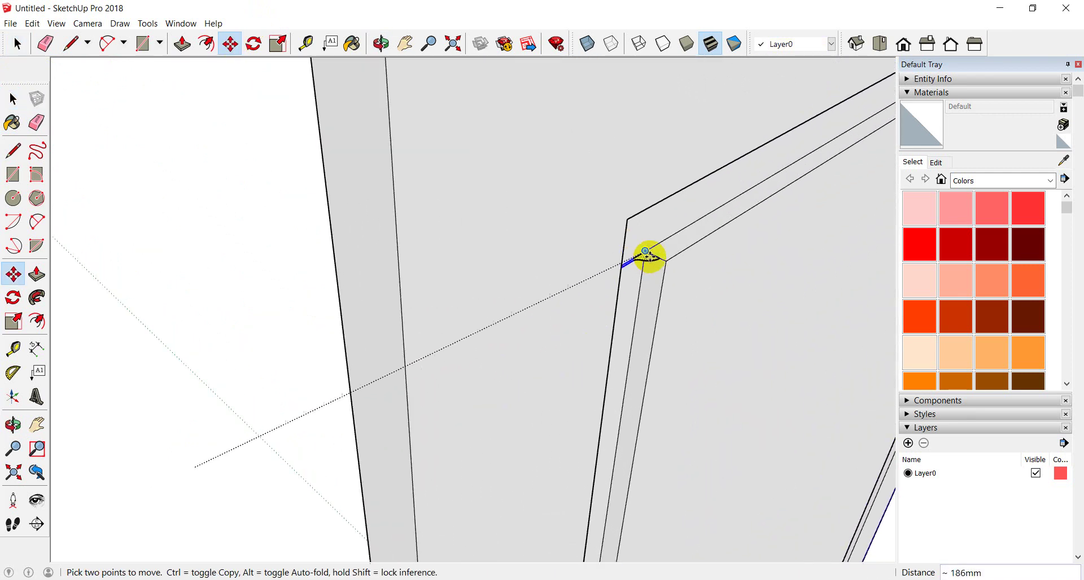
{"action": "scroll", "coordinate": [648, 252], "scroll_direction": "up", "scroll_amount": 2}
{"action": "left_click", "coordinate": [643, 252]}
{"action": "mouse_move", "coordinate": [644, 251]}
{"action": "middle_mouse_down"}
{"action": "mouse_move", "coordinate": [184, 283]}
{"action": "mouse_move", "coordinate": [286, 225]}
{"action": "mouse_move", "coordinate": [588, 390]}
{"action": "mouse_move", "coordinate": [408, 329]}
{"action": "mouse_move", "coordinate": [331, 281]}
{"action": "mouse_move", "coordinate": [397, 362]}
{"action": "mouse_move", "coordinate": [322, 374]}
{"action": "middle_mouse_up"}
Select the panel frame face and sweep the profile around it with Follow Me
{"action": "left_click", "coordinate": [29, 41]}
{"action": "left_click", "coordinate": [553, 339]}
{"action": "left_click", "coordinate": [36, 298]}
{"action": "middle_click_drag", "start_coordinate": [279, 266], "coordinate": [412, 235]}
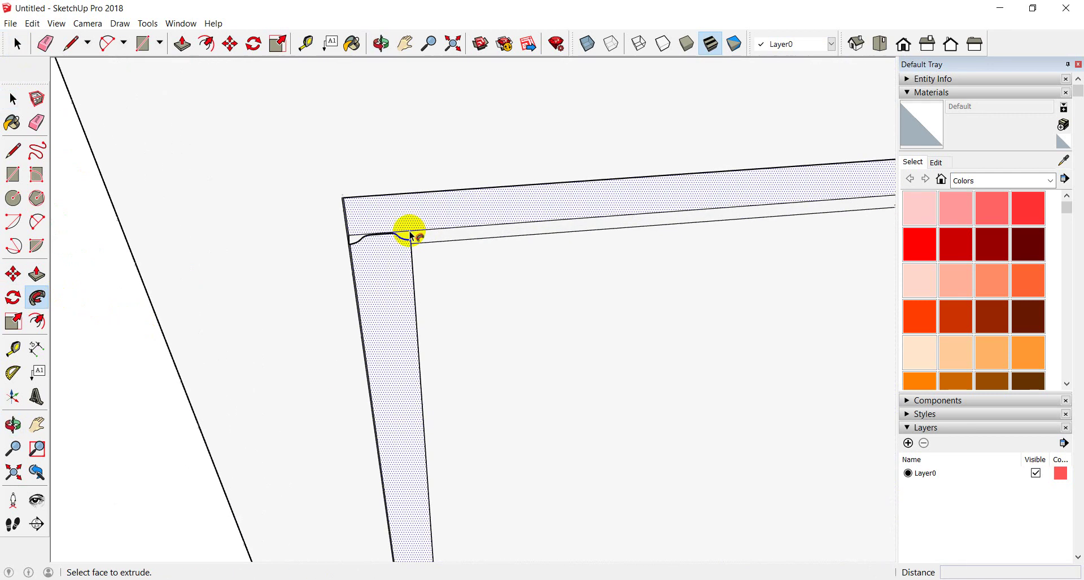
{"action": "left_click", "coordinate": [412, 236]}
{"action": "mouse_move", "coordinate": [380, 279]}
{"action": "middle_mouse_down"}
{"action": "mouse_move", "coordinate": [341, 271]}
{"action": "mouse_move", "coordinate": [508, 387]}
{"action": "mouse_move", "coordinate": [467, 252]}
{"action": "middle_mouse_up"}
{"action": "scroll", "coordinate": [343, 265], "scroll_direction": "down", "scroll_amount": 3}
{"action": "left_click", "coordinate": [19, 44]}
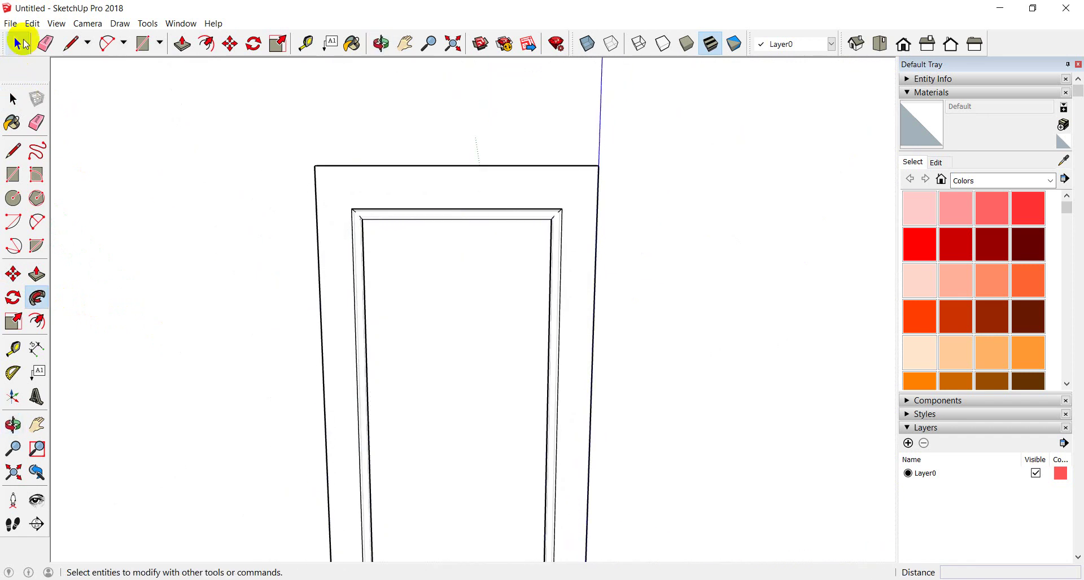
{"action": "scroll", "coordinate": [239, 308], "scroll_direction": "down", "scroll_amount": 1}
{"action": "scroll", "coordinate": [242, 341], "scroll_direction": "down", "scroll_amount": 2}
Select the whole flat door-frame outline lying beside the door leaf
{"action": "scroll", "coordinate": [316, 283], "scroll_direction": "down", "scroll_amount": 2}
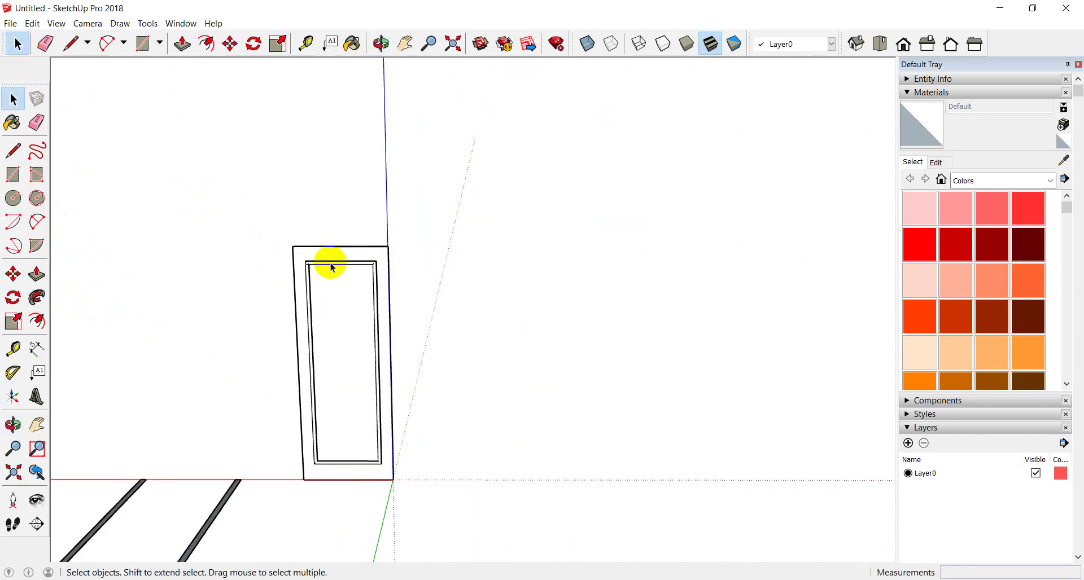
{"action": "mouse_move", "coordinate": [332, 268]}
{"action": "middle_mouse_down"}
{"action": "mouse_move", "coordinate": [121, 452]}
{"action": "mouse_move", "coordinate": [508, 338]}
{"action": "mouse_move", "coordinate": [401, 365]}
{"action": "mouse_move", "coordinate": [634, 353]}
{"action": "middle_mouse_up"}
{"action": "middle_click_drag", "start_coordinate": [484, 365], "coordinate": [734, 361]}
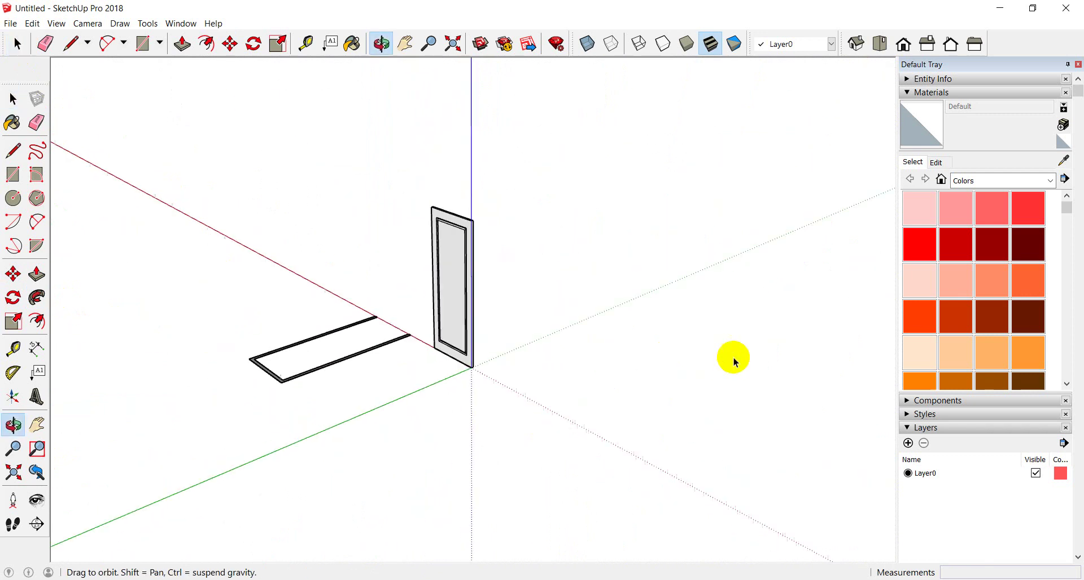
{"action": "mouse_move", "coordinate": [359, 390]}
{"action": "middle_mouse_down"}
{"action": "mouse_move", "coordinate": [520, 366]}
{"action": "mouse_move", "coordinate": [387, 367]}
{"action": "mouse_move", "coordinate": [315, 382]}
{"action": "mouse_move", "coordinate": [527, 383]}
{"action": "middle_mouse_up"}
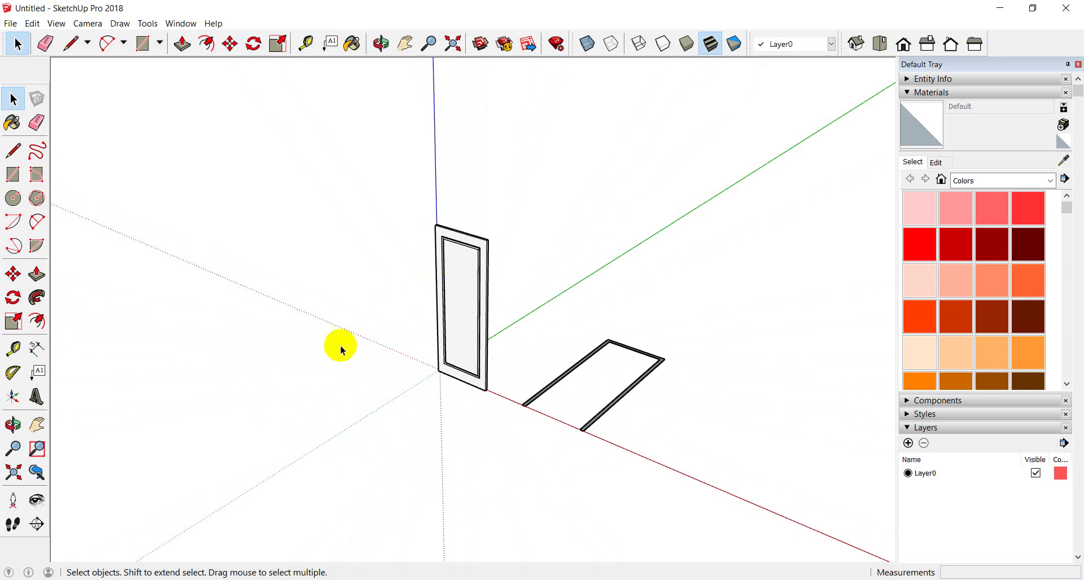
{"action": "middle_click_drag", "start_coordinate": [339, 346], "coordinate": [622, 413]}
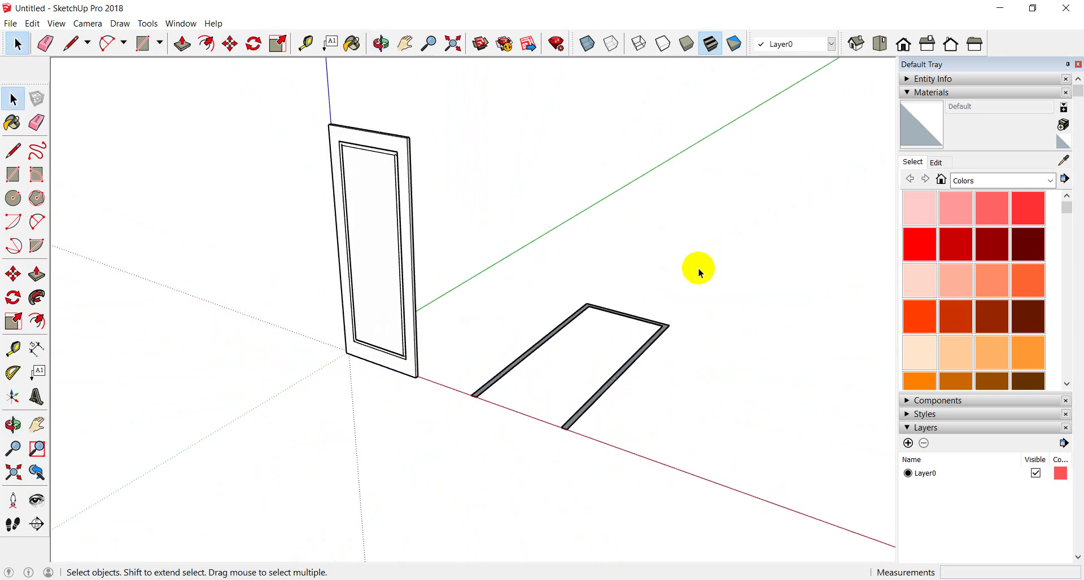
{"action": "scroll", "coordinate": [652, 358], "scroll_direction": "up", "scroll_amount": 2}
{"action": "left_click", "coordinate": [646, 345]}
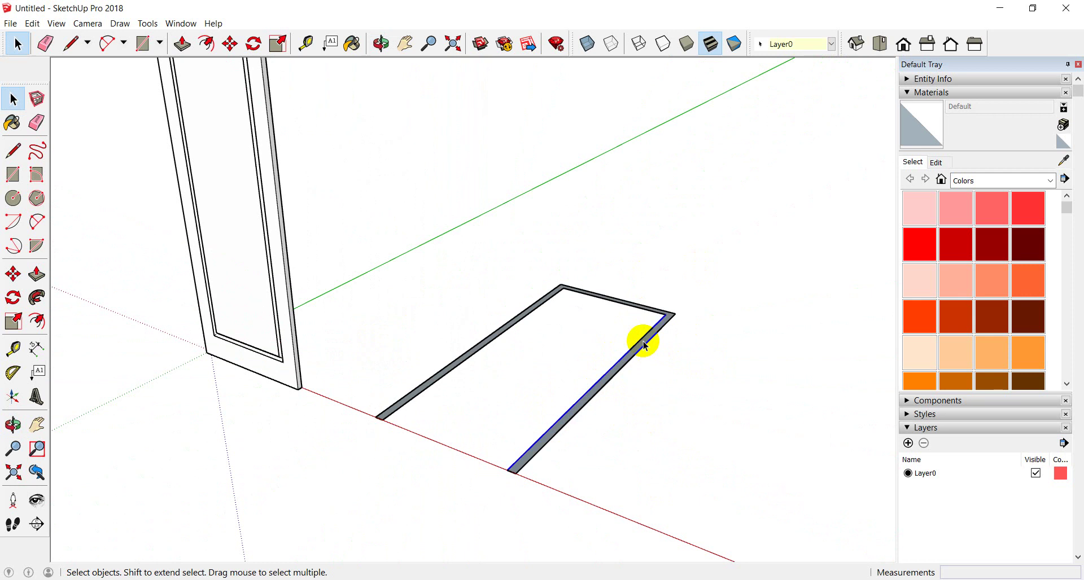
{"action": "double_click", "coordinate": [646, 345]}
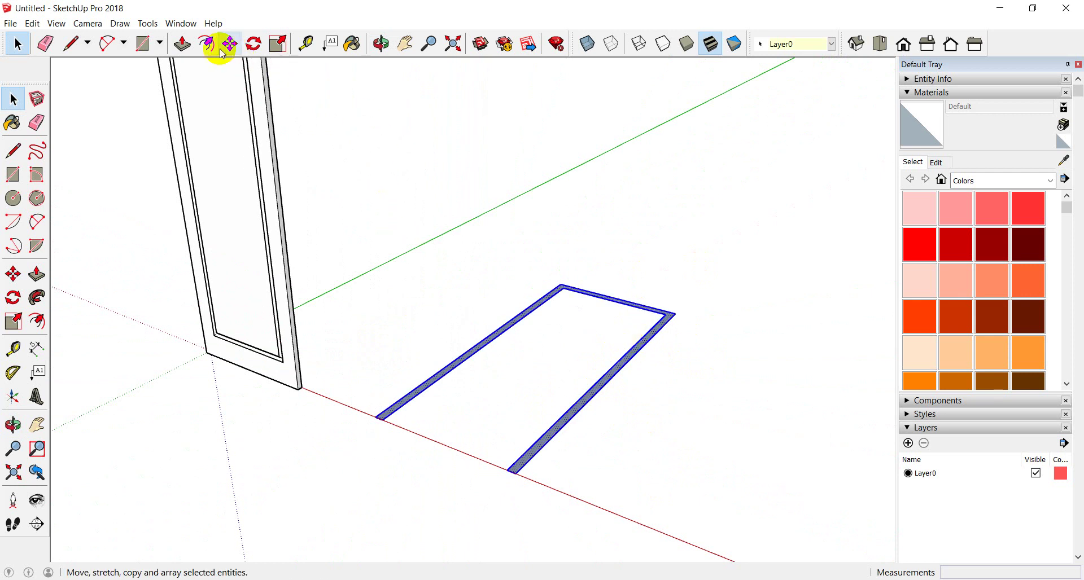
Rotate the frame outline 90° about the red axis so it stands upright
{"action": "left_click", "coordinate": [254, 43]}
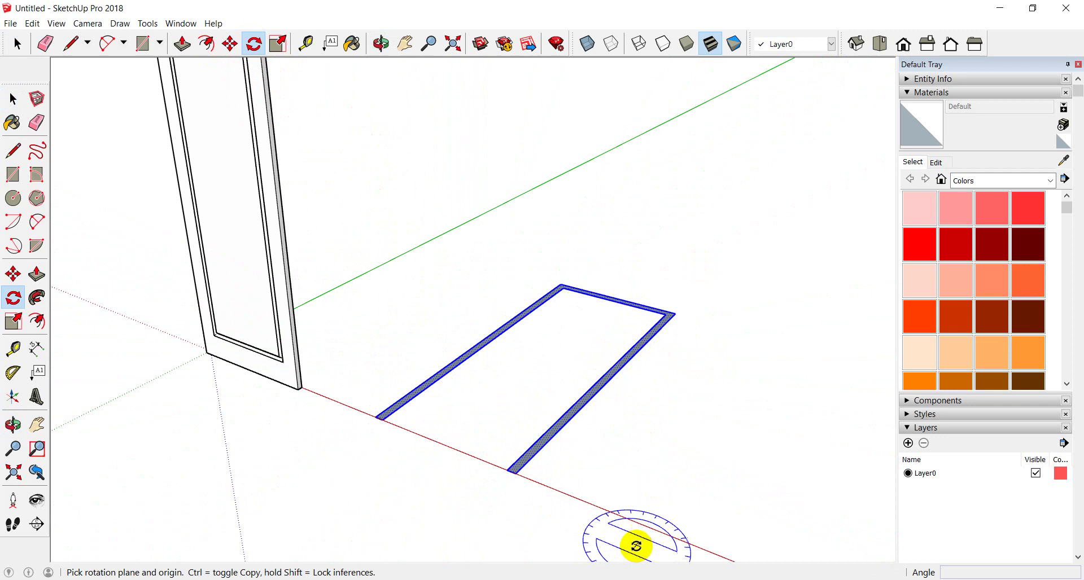
{"action": "left_click_drag", "start_coordinate": [641, 524], "coordinate": [411, 432]}
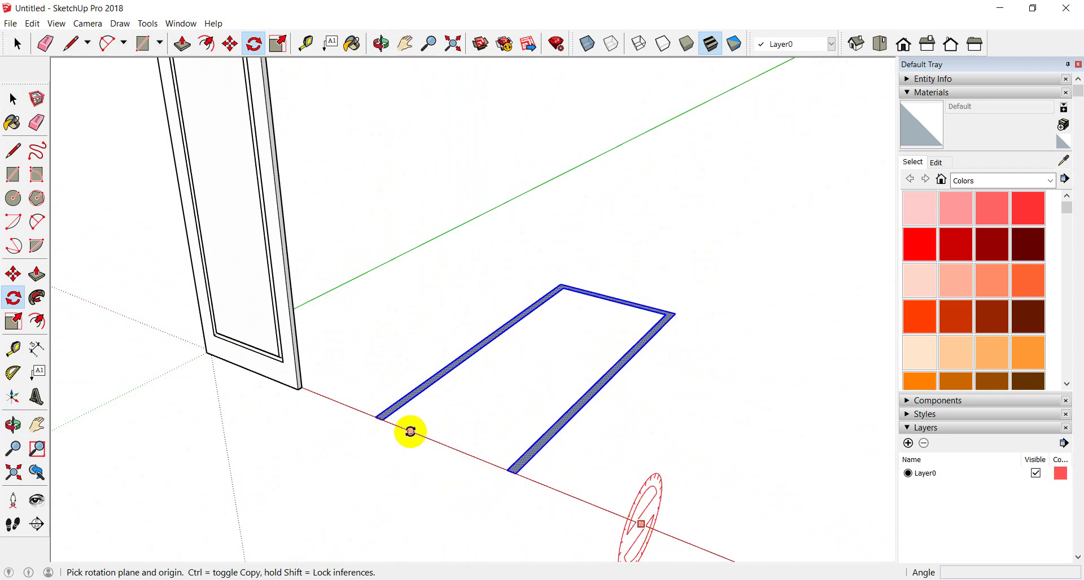
{"action": "left_click", "coordinate": [410, 432]}
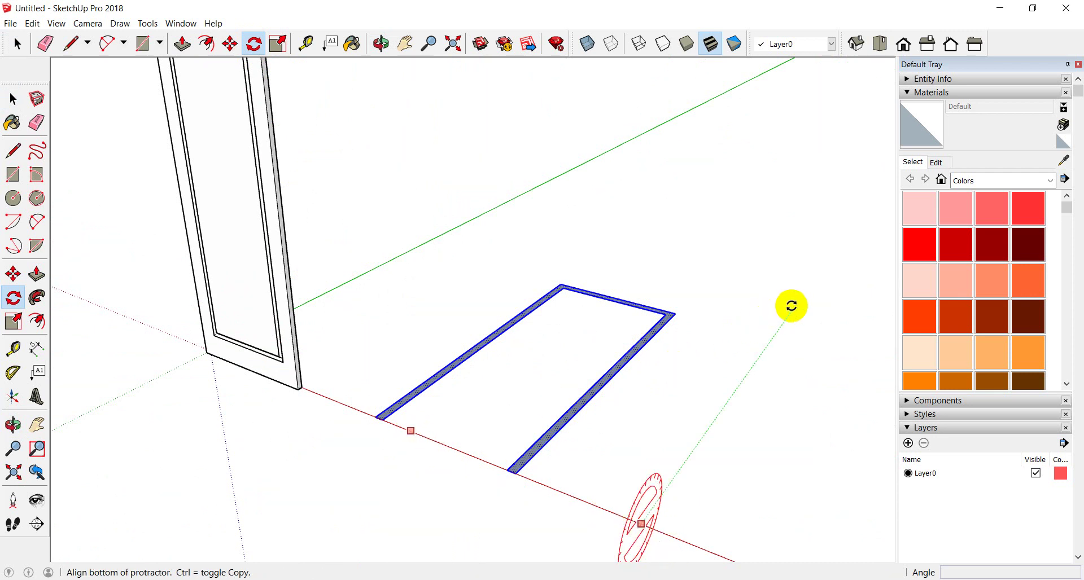
{"action": "left_click", "coordinate": [781, 312]}
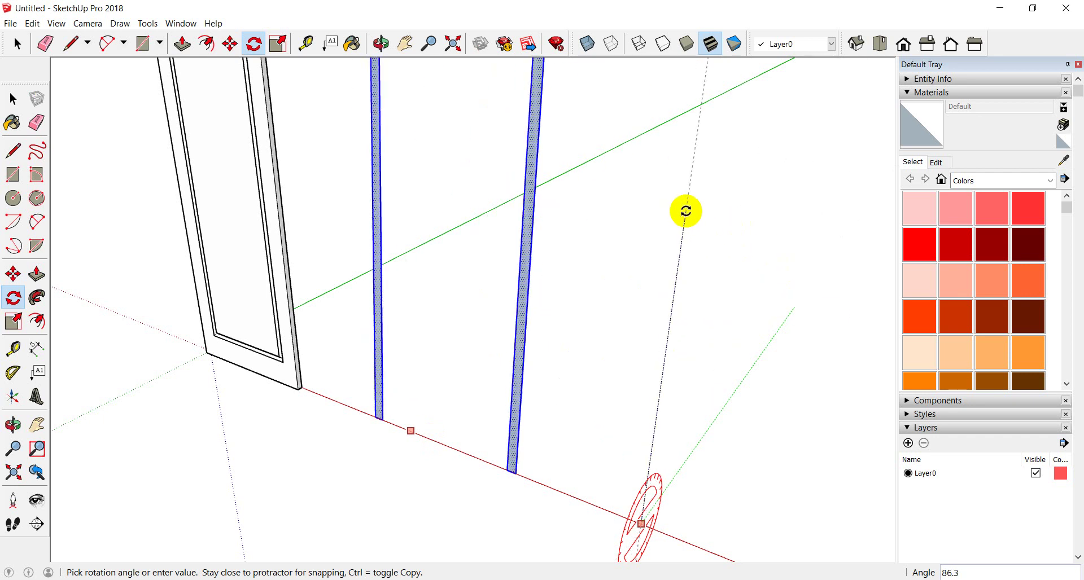
{"action": "type", "text": "90"}
{"action": "key", "text": "Return"}
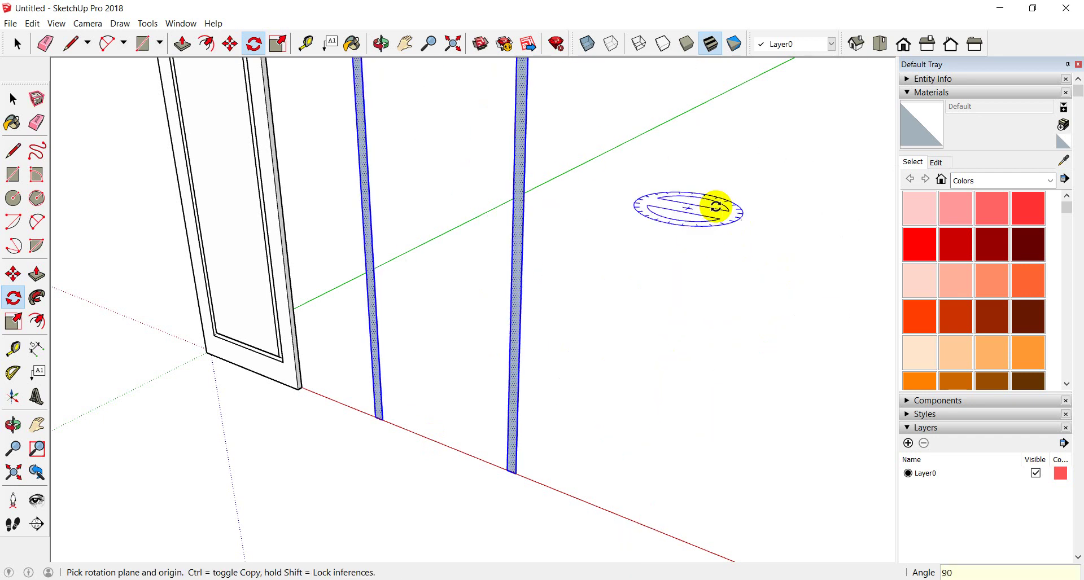
{"action": "scroll", "coordinate": [642, 387], "scroll_direction": "down", "scroll_amount": 2}
{"action": "scroll", "coordinate": [659, 428], "scroll_direction": "down", "scroll_amount": 3}
{"action": "mouse_move", "coordinate": [659, 427]}
{"action": "middle_mouse_down"}
{"action": "mouse_move", "coordinate": [571, 416]}
{"action": "mouse_move", "coordinate": [574, 435]}
{"action": "middle_mouse_up"}
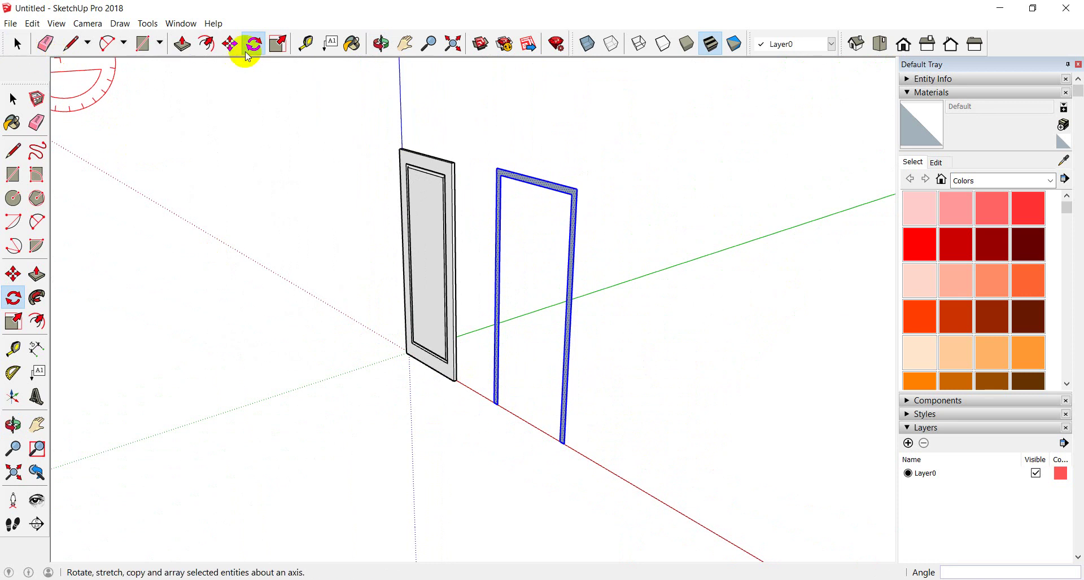
{"action": "left_click", "coordinate": [188, 52]}
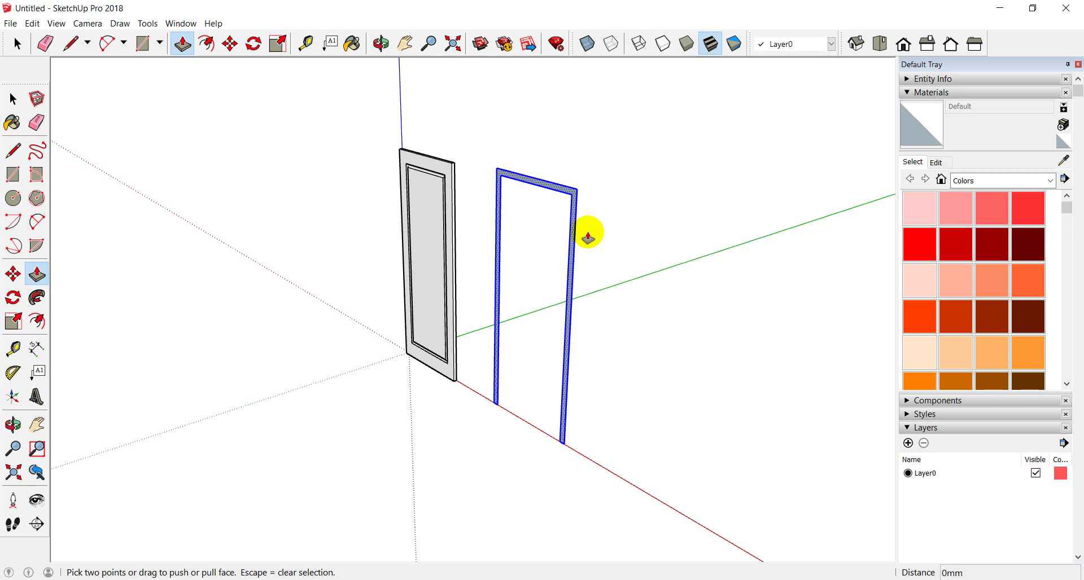
Trial a 190 mm frame push/pull and a 10 mm jamb push, then flatten it back
{"action": "mouse_move", "coordinate": [587, 237]}
{"action": "middle_mouse_down"}
{"action": "mouse_move", "coordinate": [537, 222]}
{"action": "mouse_move", "coordinate": [515, 267]}
{"action": "middle_mouse_up"}
{"action": "scroll", "coordinate": [527, 289], "scroll_direction": "up", "scroll_amount": 3}
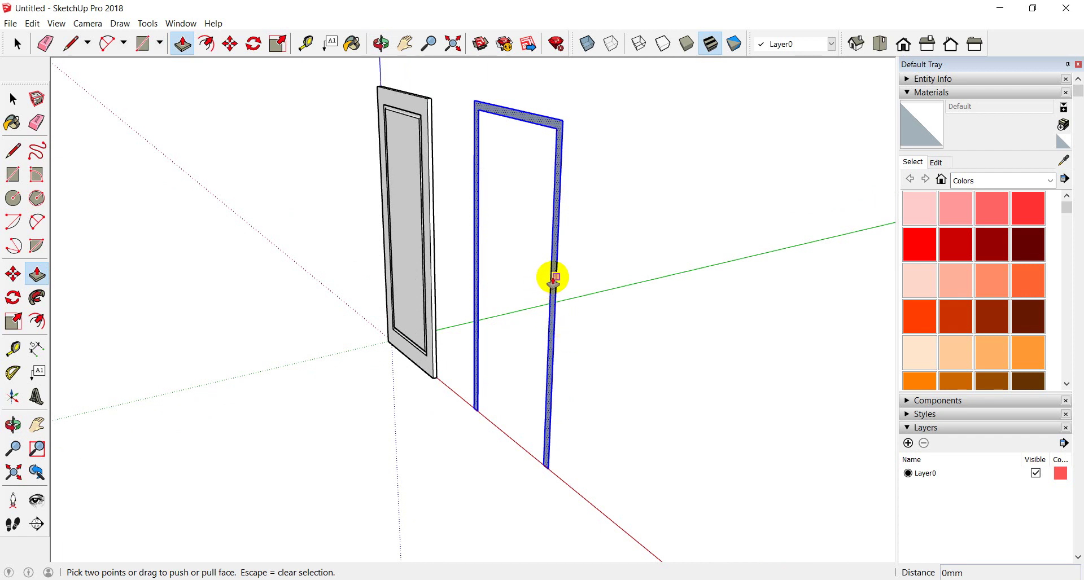
{"action": "left_click", "coordinate": [554, 278]}
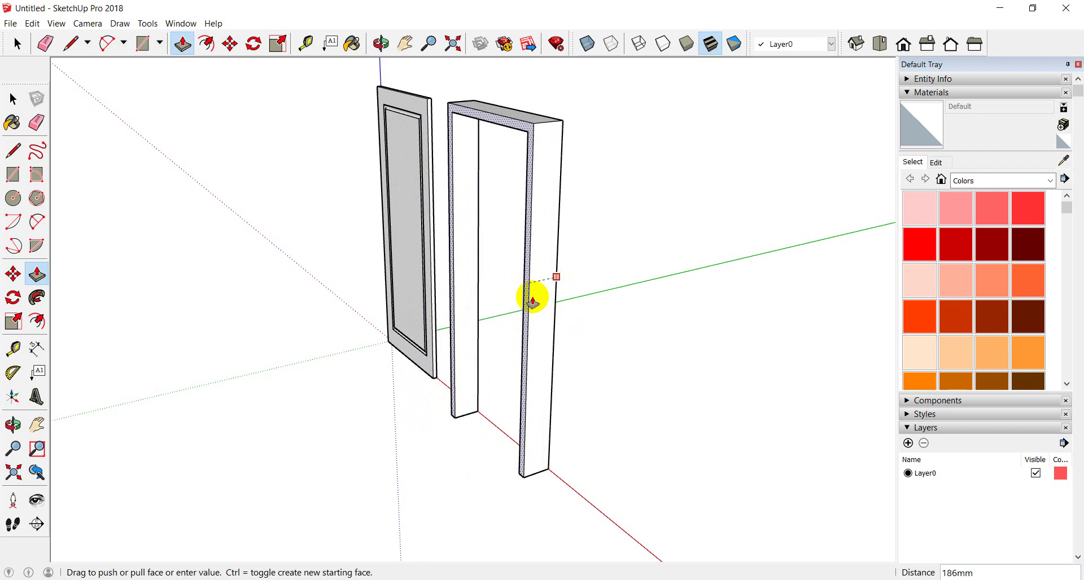
{"action": "type", "text": "190"}
{"action": "key", "text": "Return"}
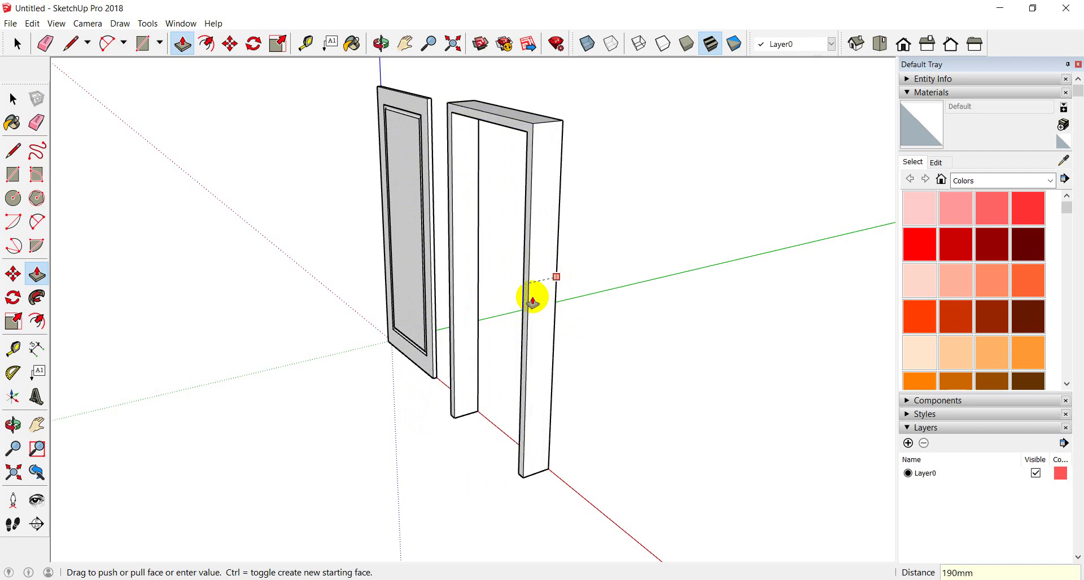
{"action": "scroll", "coordinate": [542, 192], "scroll_direction": "up", "scroll_amount": 2}
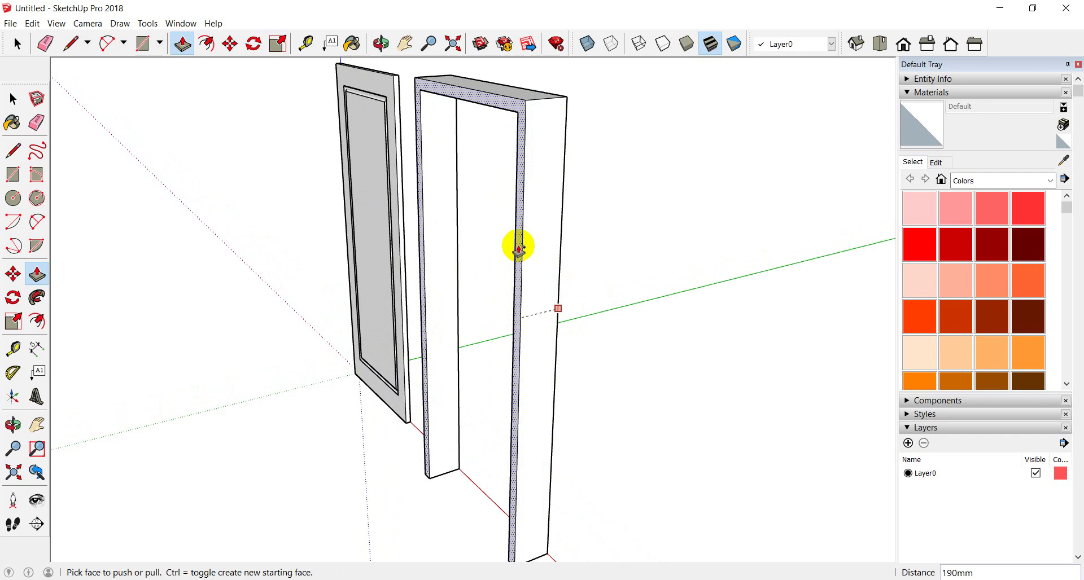
{"action": "left_click", "coordinate": [518, 248]}
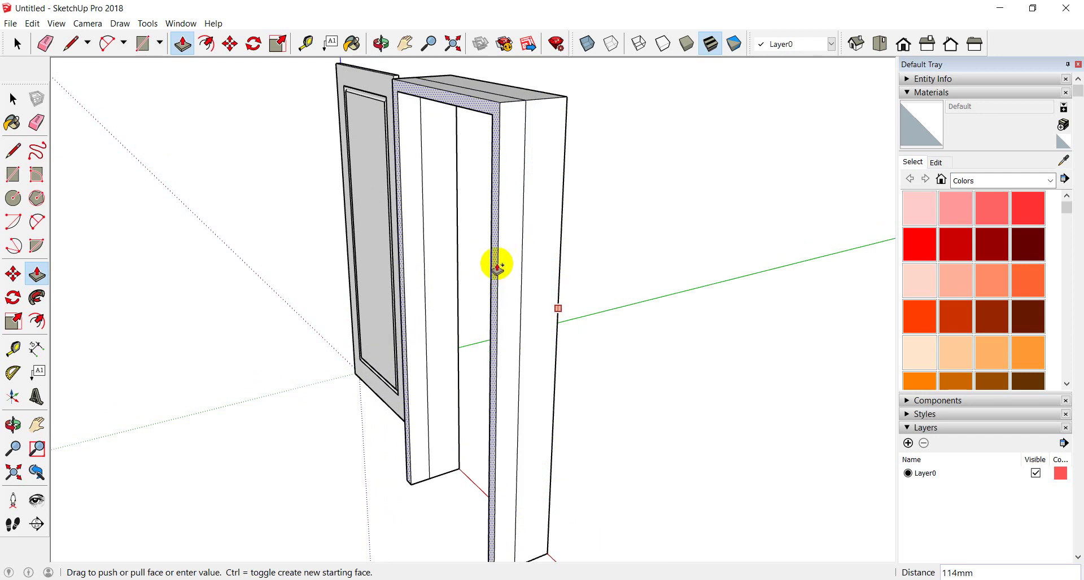
{"action": "type", "text": "10"}
{"action": "key", "text": "Return"}
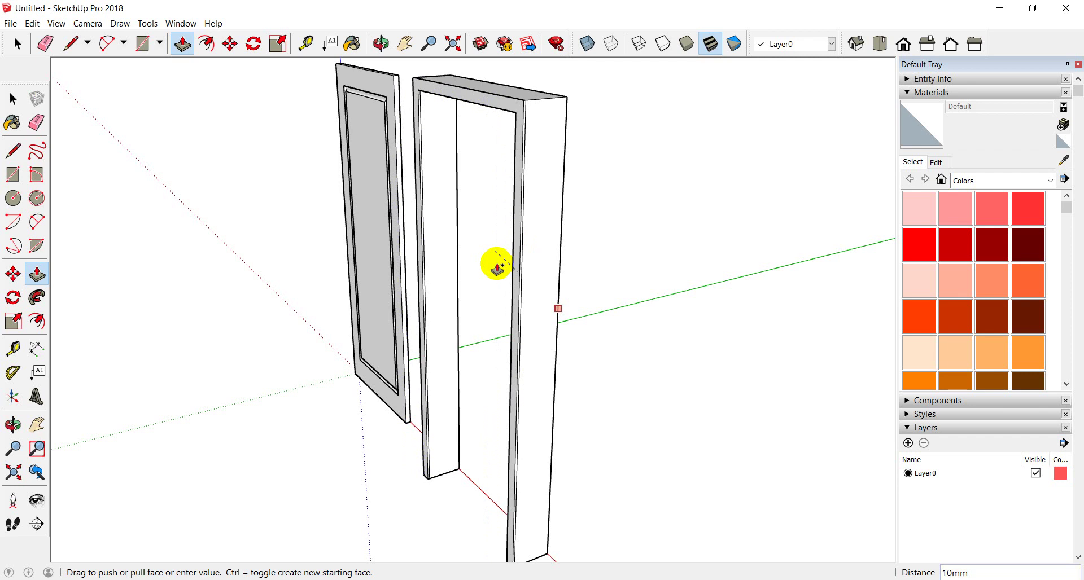
{"action": "left_click", "coordinate": [497, 265]}
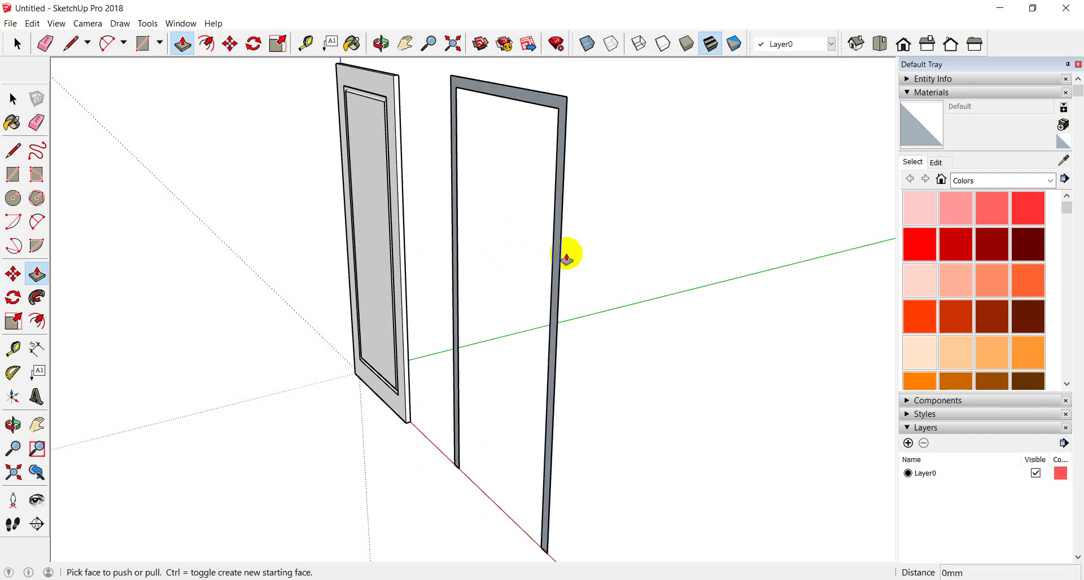
Push/pull the upright frame outline to a 170 mm depth
{"action": "scroll", "coordinate": [542, 238], "scroll_direction": "down", "scroll_amount": 2}
{"action": "scroll", "coordinate": [480, 265], "scroll_direction": "up", "scroll_amount": 1}
{"action": "scroll", "coordinate": [415, 285], "scroll_direction": "up", "scroll_amount": 3}
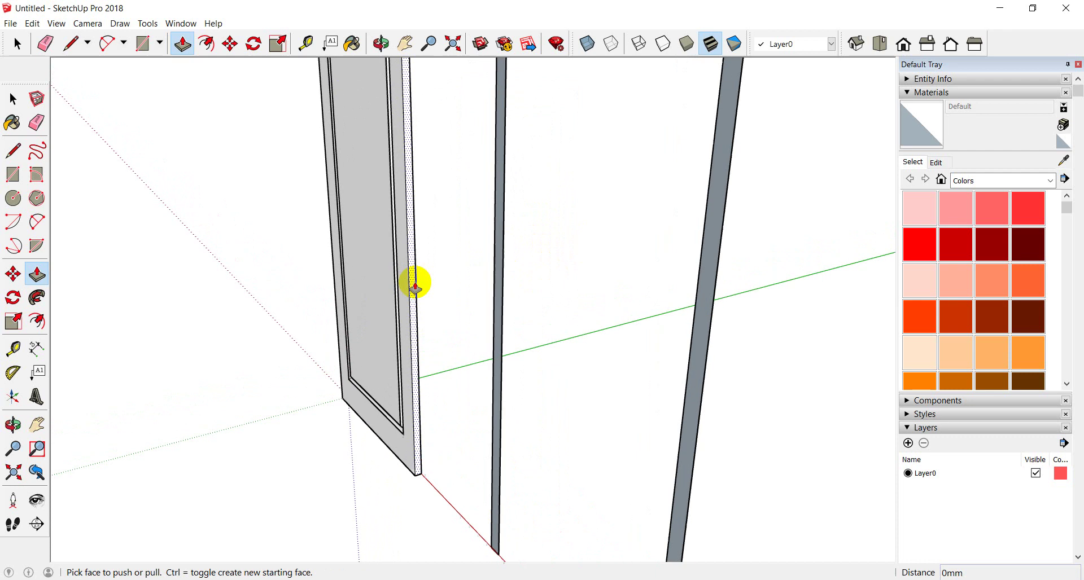
{"action": "scroll", "coordinate": [414, 285], "scroll_direction": "down", "scroll_amount": 1}
{"action": "scroll", "coordinate": [423, 285], "scroll_direction": "down", "scroll_amount": 2}
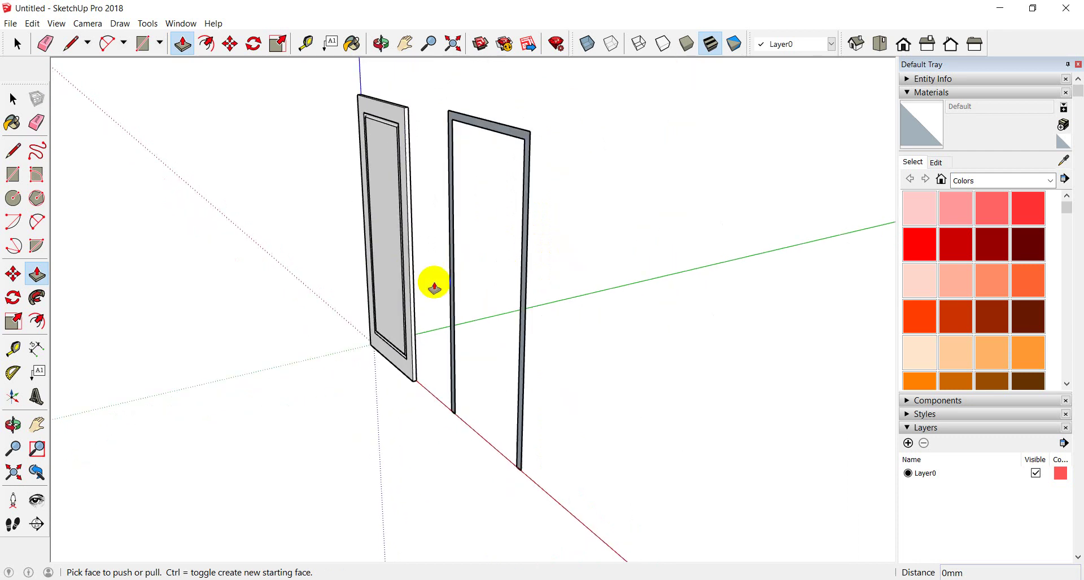
{"action": "scroll", "coordinate": [528, 291], "scroll_direction": "up", "scroll_amount": 1}
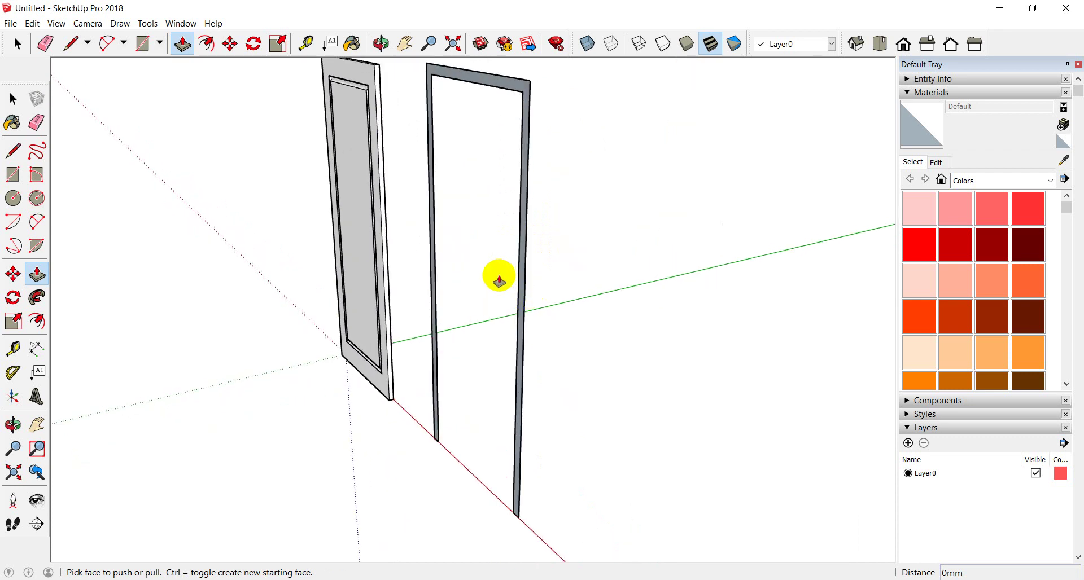
{"action": "left_click", "coordinate": [524, 236]}
{"action": "type", "text": "170"}
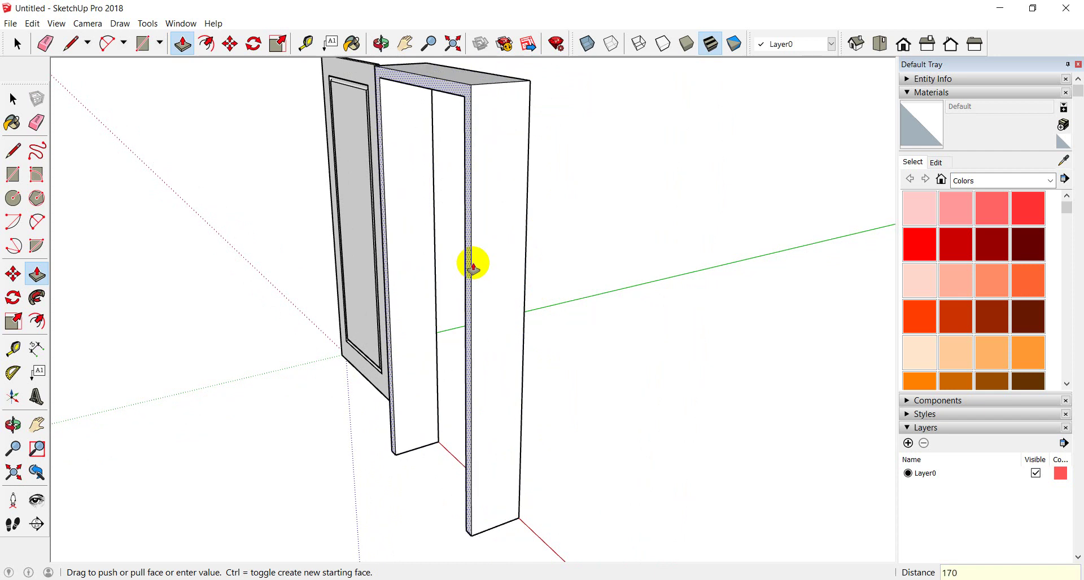
{"action": "key", "text": "Return"}
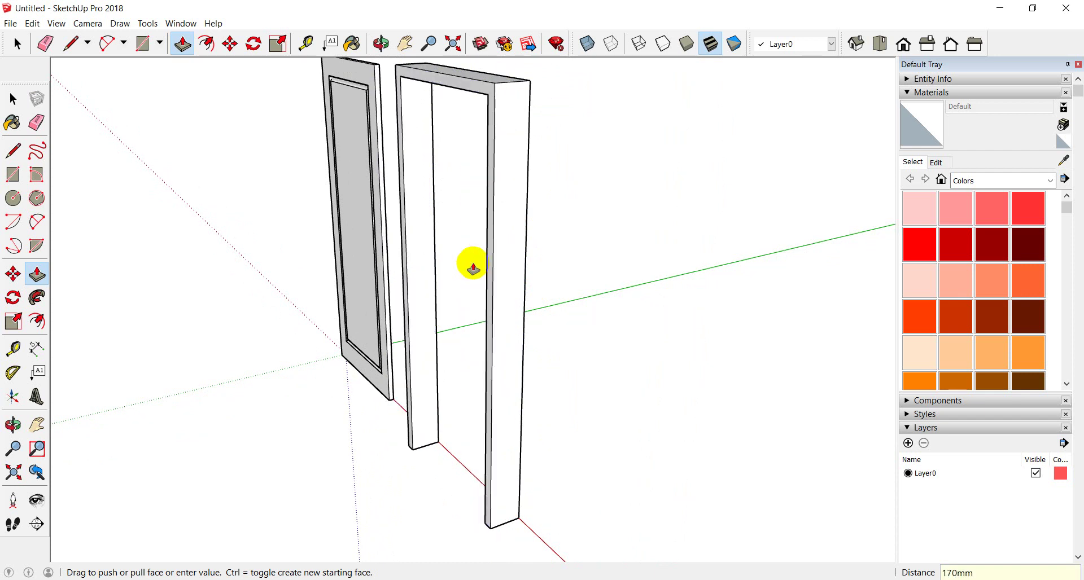
Push the narrow inner strip face 30 mm to form the jamb step
{"action": "left_click", "coordinate": [490, 319]}
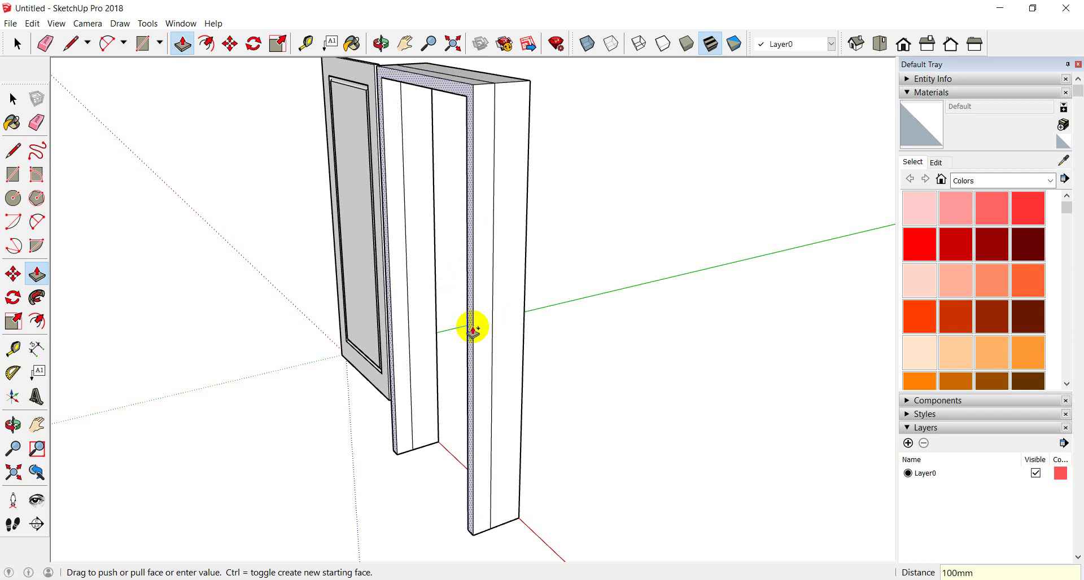
{"action": "type", "text": "30"}
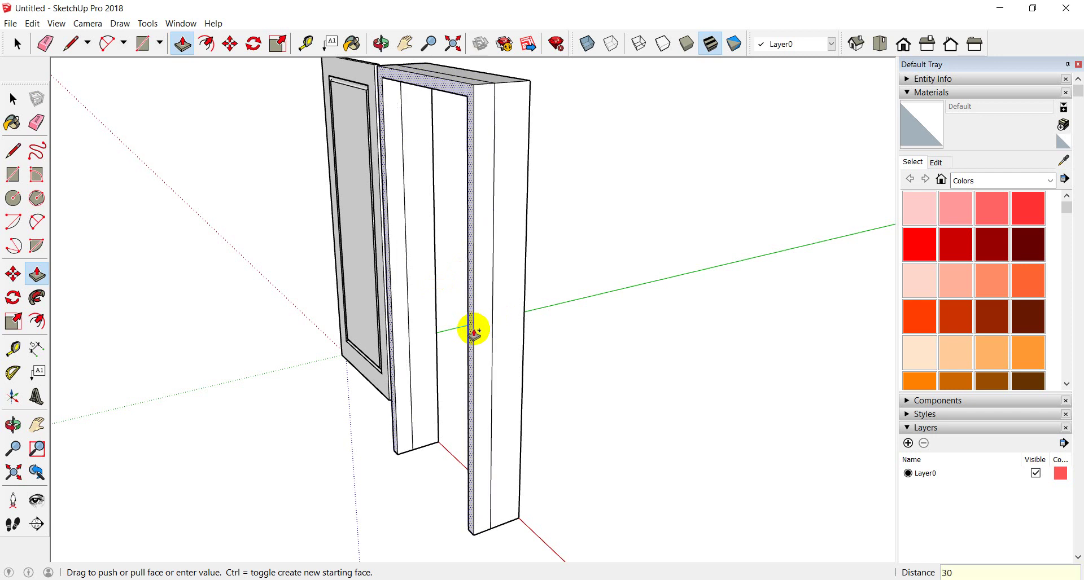
{"action": "key", "text": "Return"}
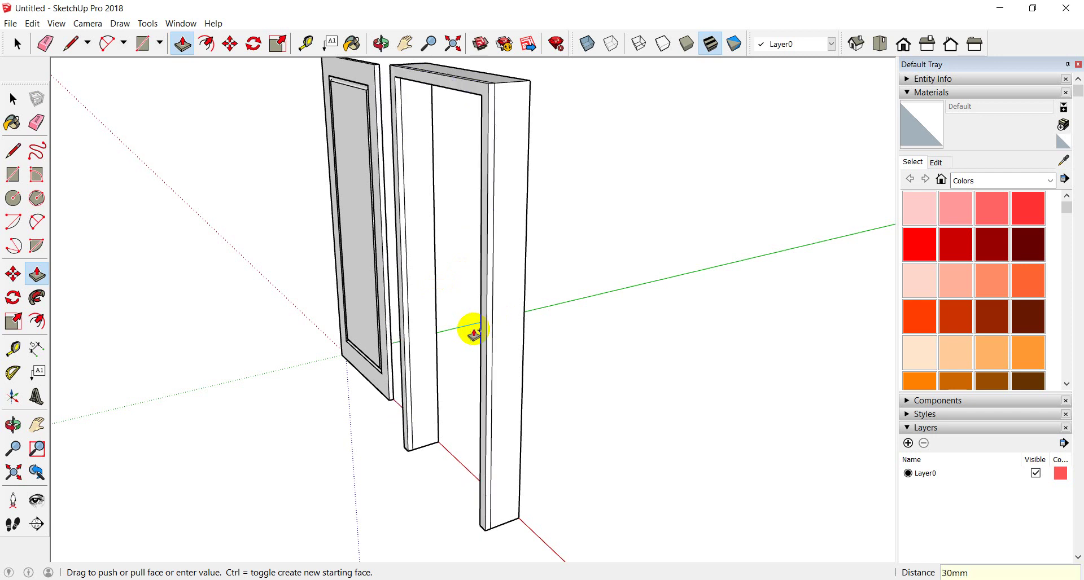
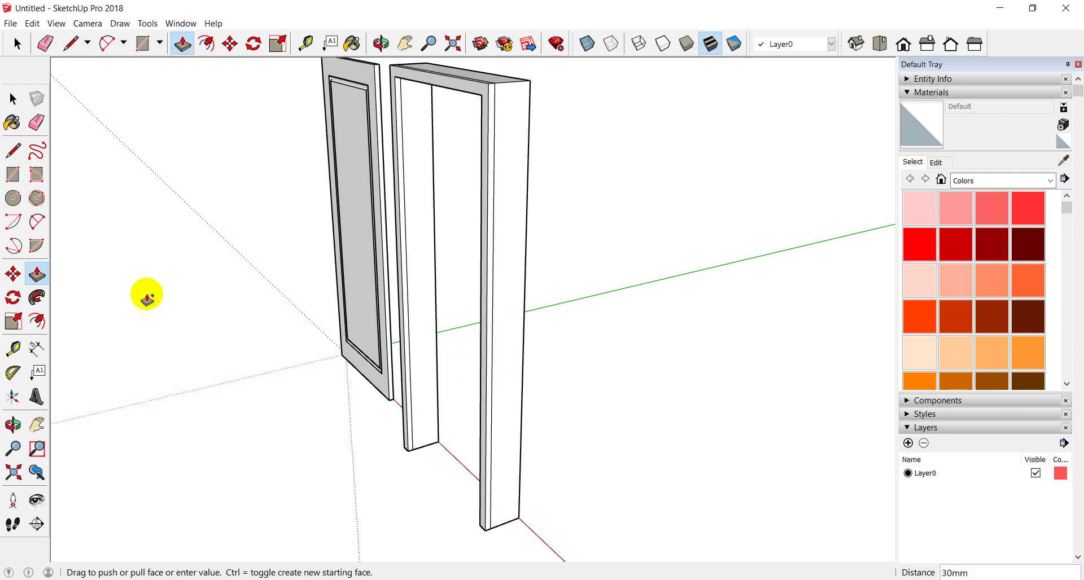
Push the left jamb's front face 10 mm deep
{"action": "left_click", "coordinate": [25, 50]}
{"action": "key", "text": "p"}
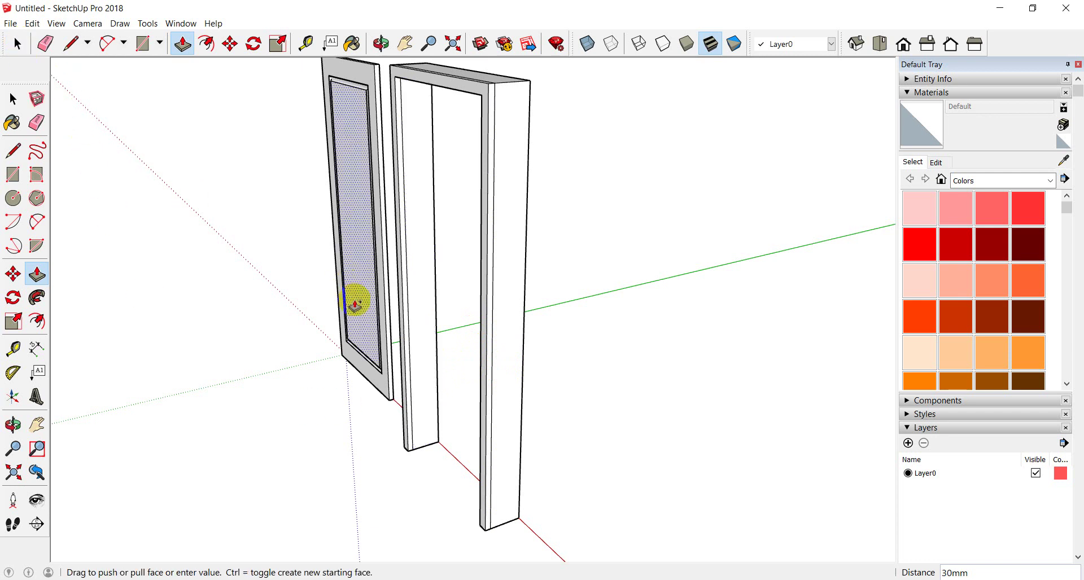
{"action": "scroll", "coordinate": [411, 479], "scroll_direction": "up", "scroll_amount": 2}
{"action": "scroll", "coordinate": [423, 404], "scroll_direction": "up", "scroll_amount": 2}
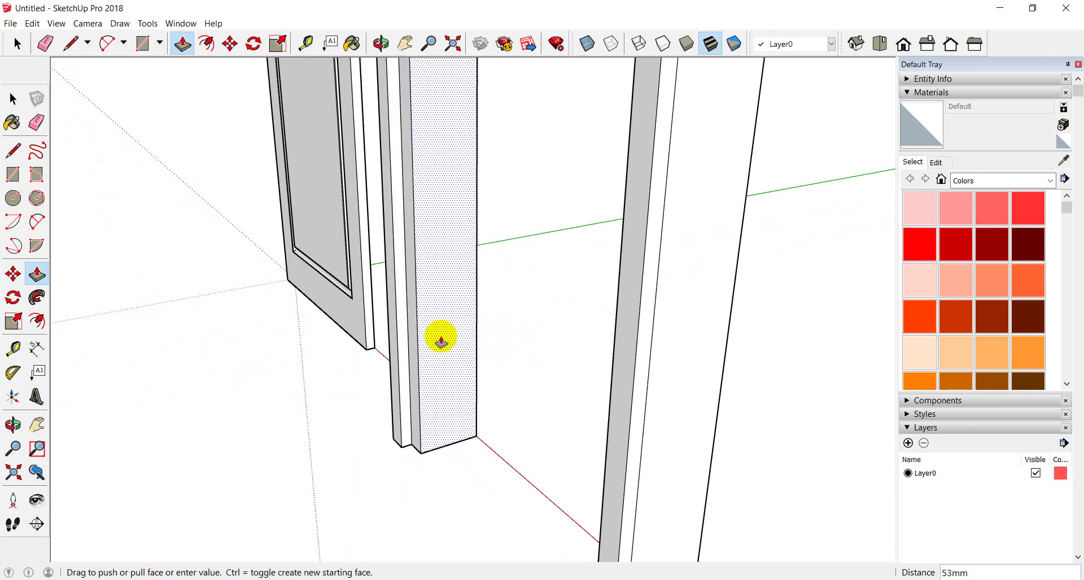
{"action": "type", "text": "10"}
{"action": "key", "text": "Return"}
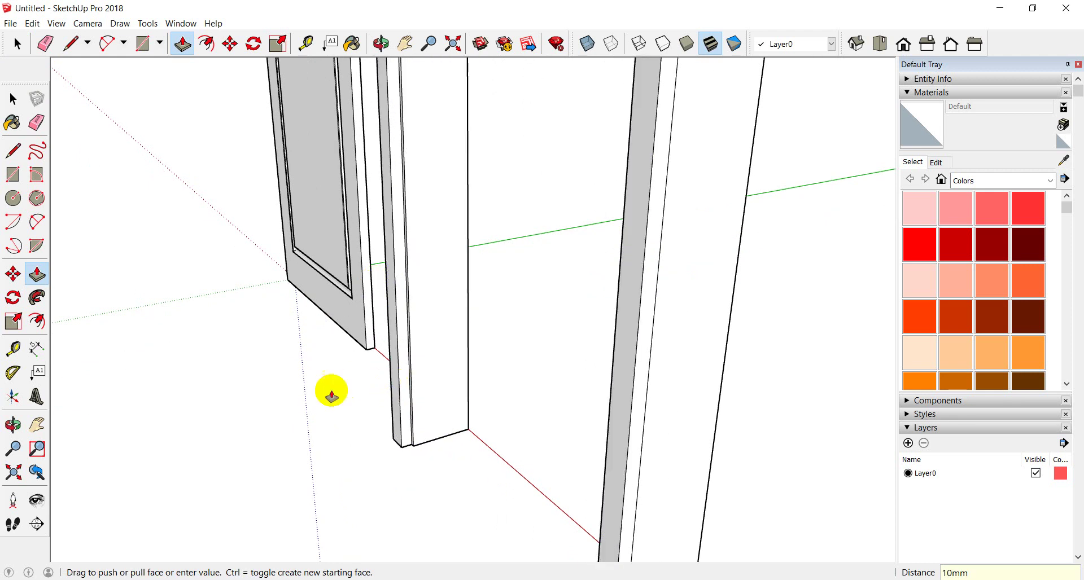
Orbit and zoom around the model to inspect both door frames from several angles
{"action": "mouse_move", "coordinate": [330, 390]}
{"action": "middle_mouse_down"}
{"action": "mouse_move", "coordinate": [610, 423]}
{"action": "mouse_move", "coordinate": [284, 348]}
{"action": "mouse_move", "coordinate": [581, 420]}
{"action": "middle_mouse_up"}
{"action": "scroll", "coordinate": [284, 349], "scroll_direction": "down", "scroll_amount": 3}
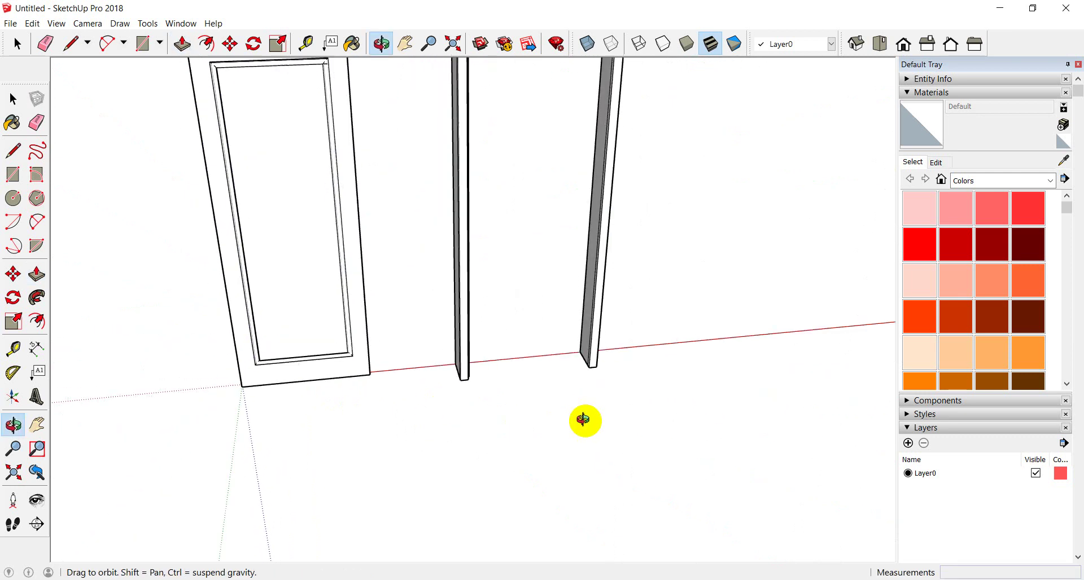
{"action": "scroll", "coordinate": [576, 334], "scroll_direction": "up", "scroll_amount": 3}
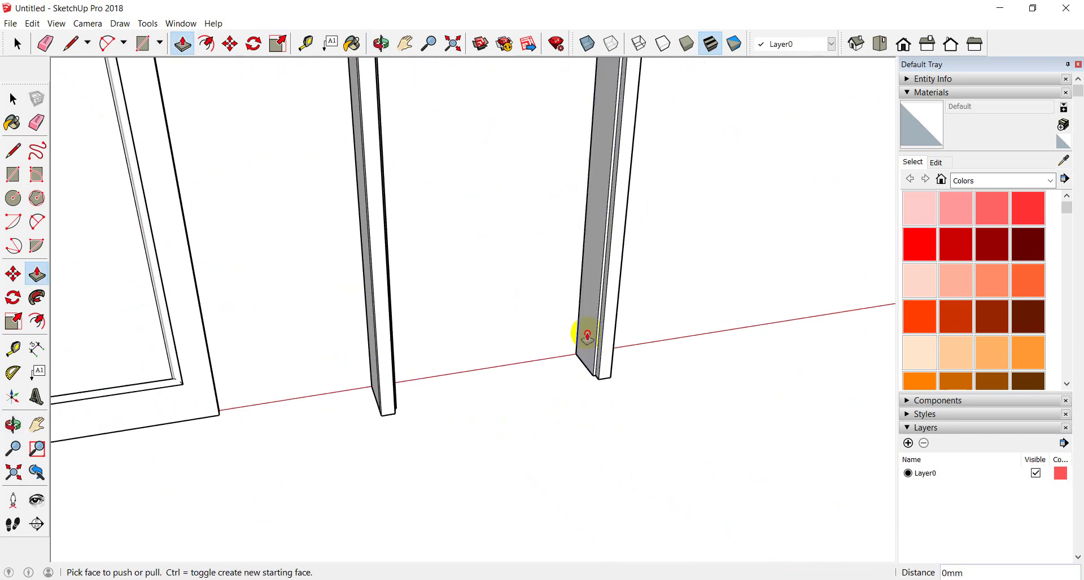
{"action": "scroll", "coordinate": [547, 464], "scroll_direction": "down", "scroll_amount": 2}
{"action": "scroll", "coordinate": [551, 466], "scroll_direction": "down", "scroll_amount": 2}
{"action": "mouse_move", "coordinate": [552, 466]}
{"action": "middle_mouse_down"}
{"action": "mouse_move", "coordinate": [581, 472]}
{"action": "mouse_move", "coordinate": [522, 211]}
{"action": "middle_mouse_up"}
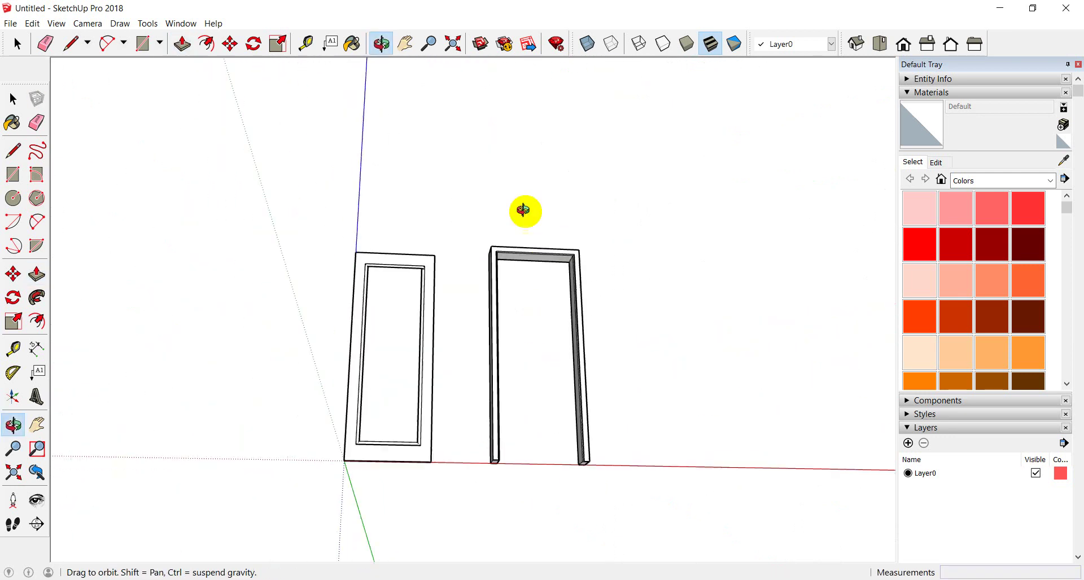
{"action": "scroll", "coordinate": [584, 305], "scroll_direction": "up", "scroll_amount": 1}
{"action": "scroll", "coordinate": [499, 247], "scroll_direction": "up", "scroll_amount": 3}
{"action": "mouse_move", "coordinate": [499, 247]}
{"action": "middle_mouse_down"}
{"action": "mouse_move", "coordinate": [506, 228]}
{"action": "mouse_move", "coordinate": [578, 367]}
{"action": "mouse_move", "coordinate": [346, 447]}
{"action": "mouse_move", "coordinate": [356, 470]}
{"action": "mouse_move", "coordinate": [379, 471]}
{"action": "middle_mouse_up"}
{"action": "scroll", "coordinate": [497, 223], "scroll_direction": "down", "scroll_amount": 2}
{"action": "mouse_move", "coordinate": [509, 224]}
{"action": "middle_mouse_down"}
{"action": "mouse_move", "coordinate": [486, 377]}
{"action": "mouse_move", "coordinate": [552, 368]}
{"action": "mouse_move", "coordinate": [539, 338]}
{"action": "middle_mouse_up"}
{"action": "scroll", "coordinate": [540, 339], "scroll_direction": "down", "scroll_amount": 1}
{"action": "scroll", "coordinate": [540, 411], "scroll_direction": "up", "scroll_amount": 3}
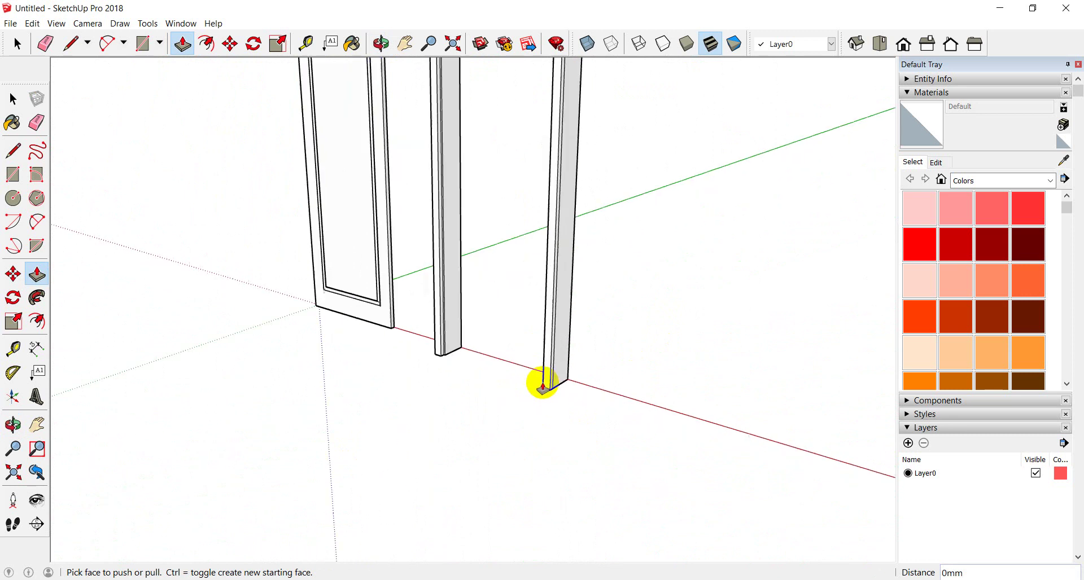
{"action": "scroll", "coordinate": [540, 381], "scroll_direction": "up", "scroll_amount": 2}
{"action": "scroll", "coordinate": [544, 382], "scroll_direction": "up", "scroll_amount": 2}
{"action": "scroll", "coordinate": [544, 403], "scroll_direction": "down", "scroll_amount": 2}
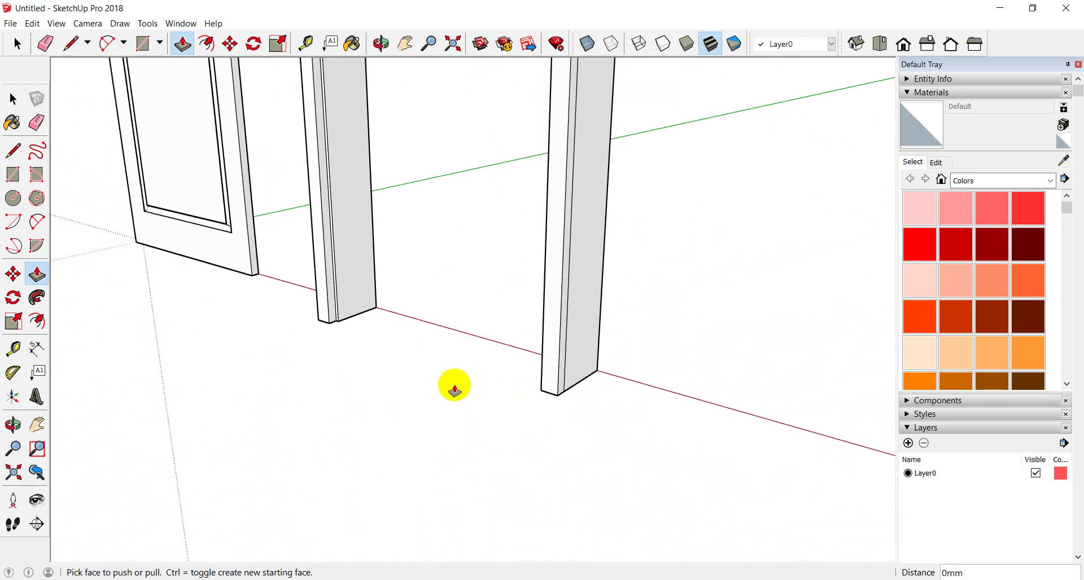
{"action": "scroll", "coordinate": [452, 389], "scroll_direction": "down", "scroll_amount": 1}
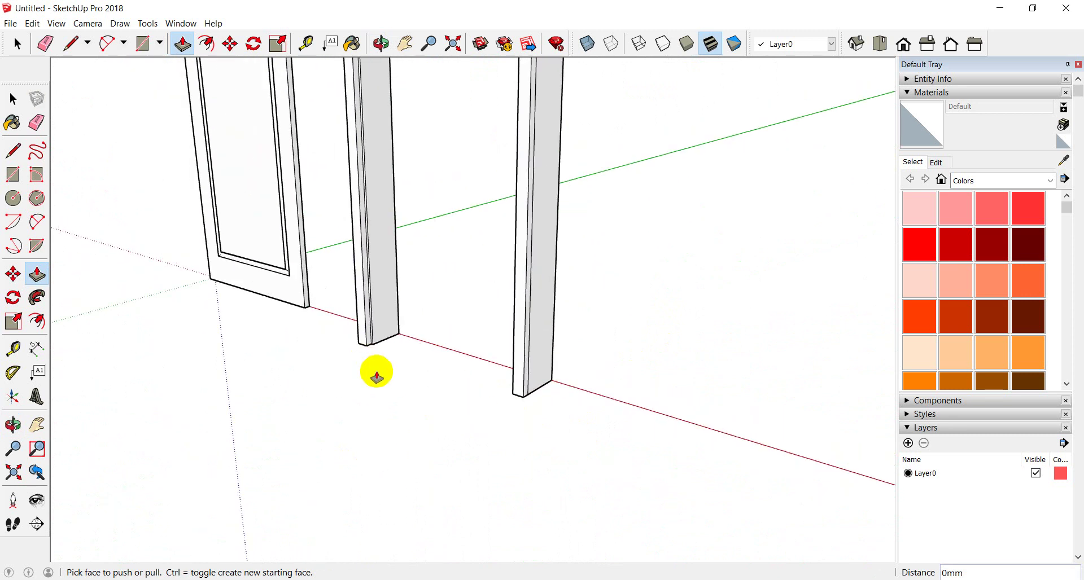
{"action": "mouse_move", "coordinate": [361, 408]}
{"action": "middle_mouse_down"}
{"action": "mouse_move", "coordinate": [501, 245]}
{"action": "mouse_move", "coordinate": [518, 164]}
{"action": "mouse_move", "coordinate": [449, 162]}
{"action": "middle_mouse_up"}
{"action": "scroll", "coordinate": [449, 186], "scroll_direction": "up", "scroll_amount": 1}
{"action": "scroll", "coordinate": [437, 209], "scroll_direction": "up", "scroll_amount": 1}
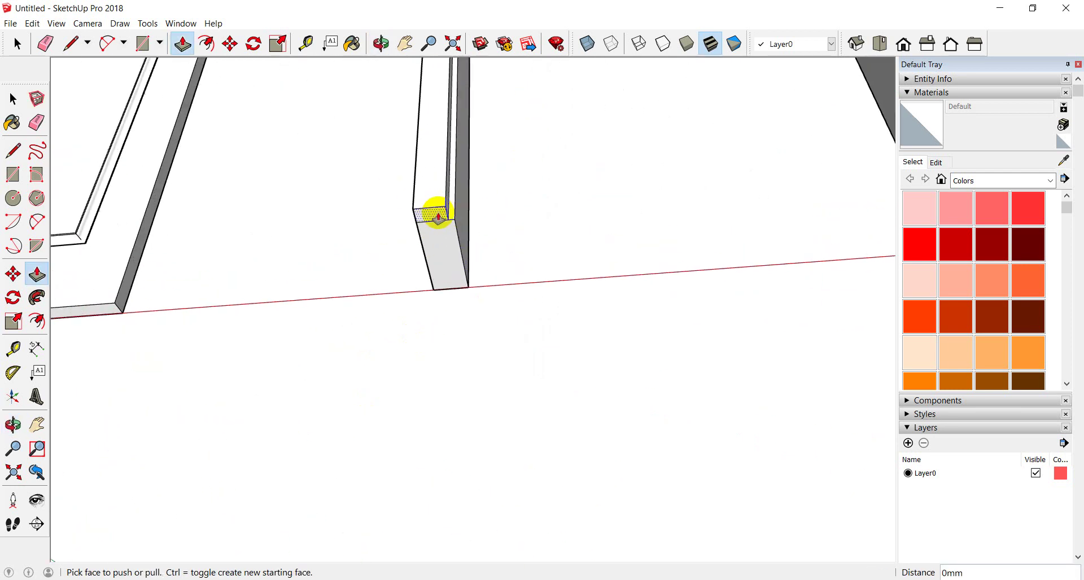
{"action": "scroll", "coordinate": [443, 226], "scroll_direction": "up", "scroll_amount": 2}
{"action": "scroll", "coordinate": [441, 338], "scroll_direction": "down", "scroll_amount": 1}
{"action": "mouse_move", "coordinate": [440, 355]}
{"action": "middle_mouse_down"}
{"action": "mouse_move", "coordinate": [421, 363]}
{"action": "mouse_move", "coordinate": [421, 310]}
{"action": "mouse_move", "coordinate": [400, 312]}
{"action": "mouse_move", "coordinate": [433, 295]}
{"action": "middle_mouse_up"}
{"action": "scroll", "coordinate": [413, 302], "scroll_direction": "up", "scroll_amount": 1}
{"action": "scroll", "coordinate": [407, 299], "scroll_direction": "up", "scroll_amount": 1}
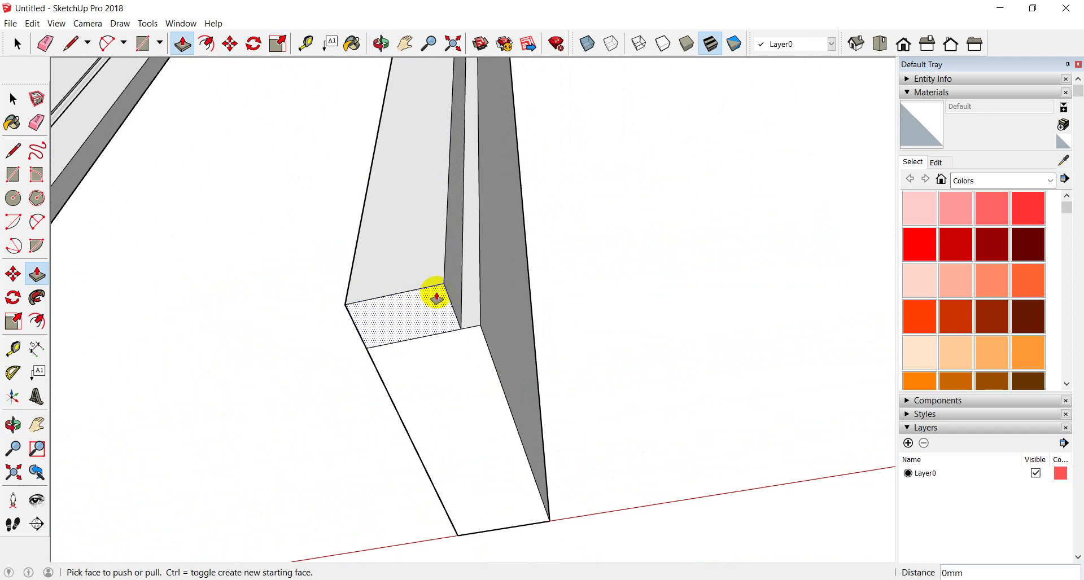
{"action": "scroll", "coordinate": [443, 287], "scroll_direction": "up", "scroll_amount": 1}
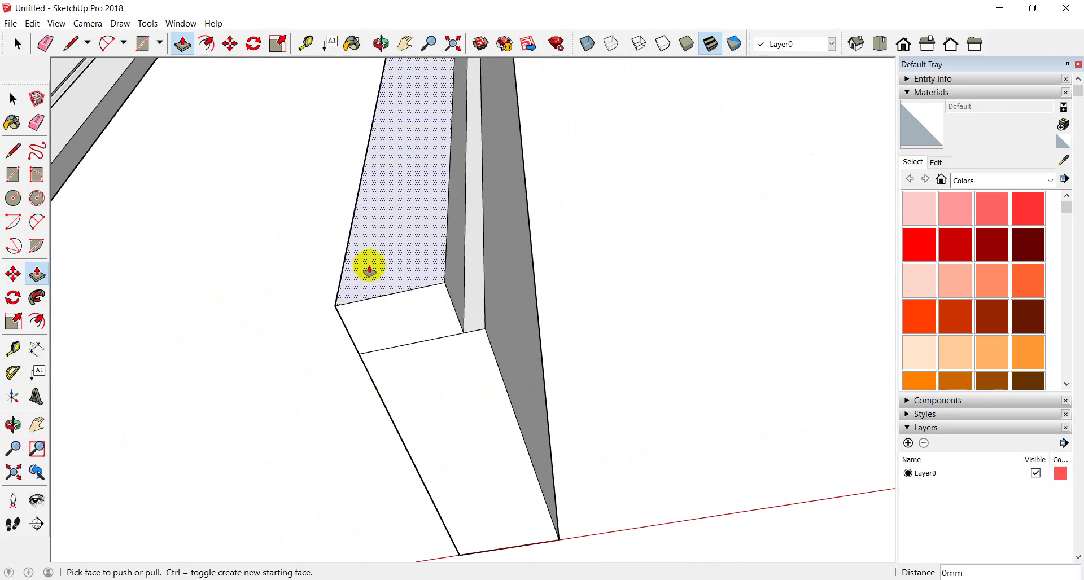
{"action": "scroll", "coordinate": [370, 270], "scroll_direction": "down", "scroll_amount": 1}
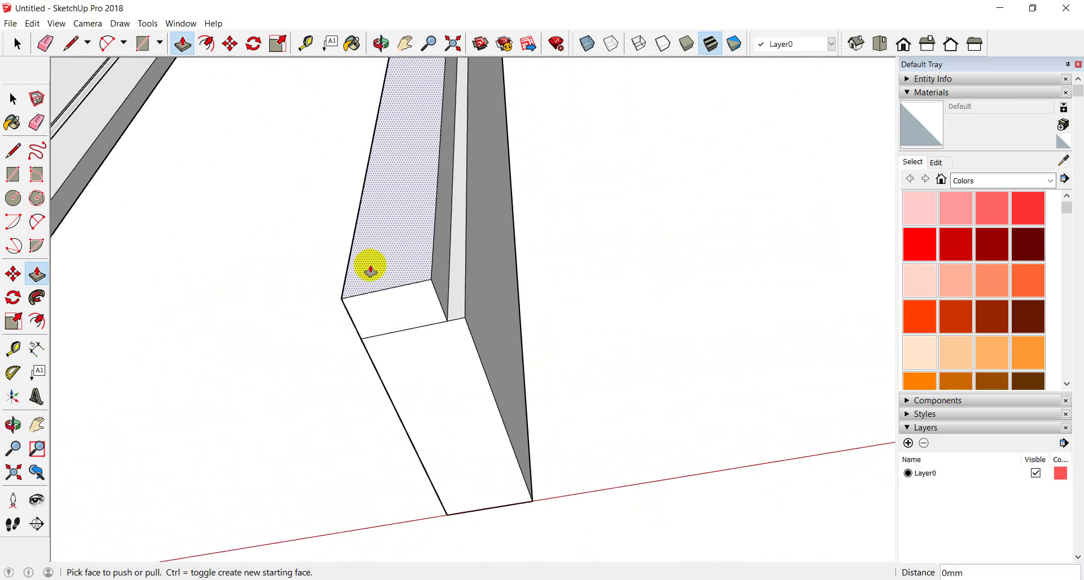
{"action": "scroll", "coordinate": [370, 269], "scroll_direction": "down", "scroll_amount": 1}
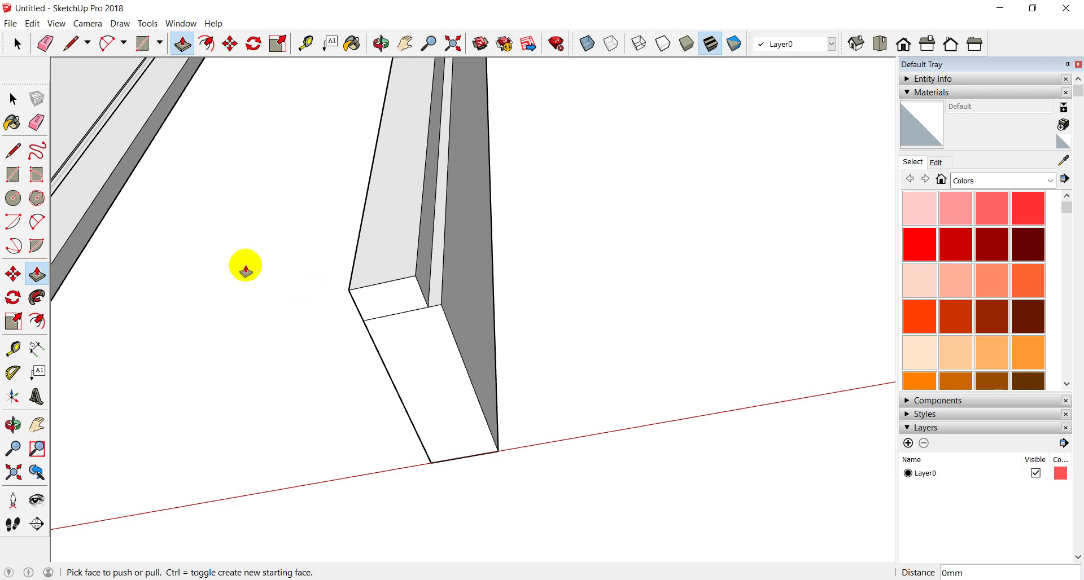
Place a Tape Measure guide 30 mm from the post's outer edge
{"action": "left_click", "coordinate": [306, 44]}
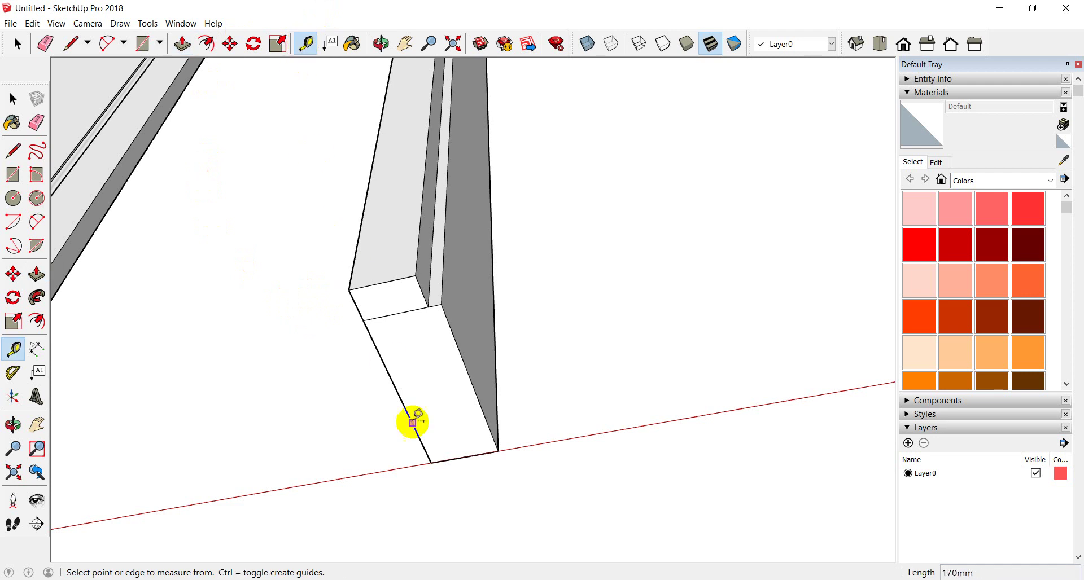
{"action": "left_click", "coordinate": [386, 367]}
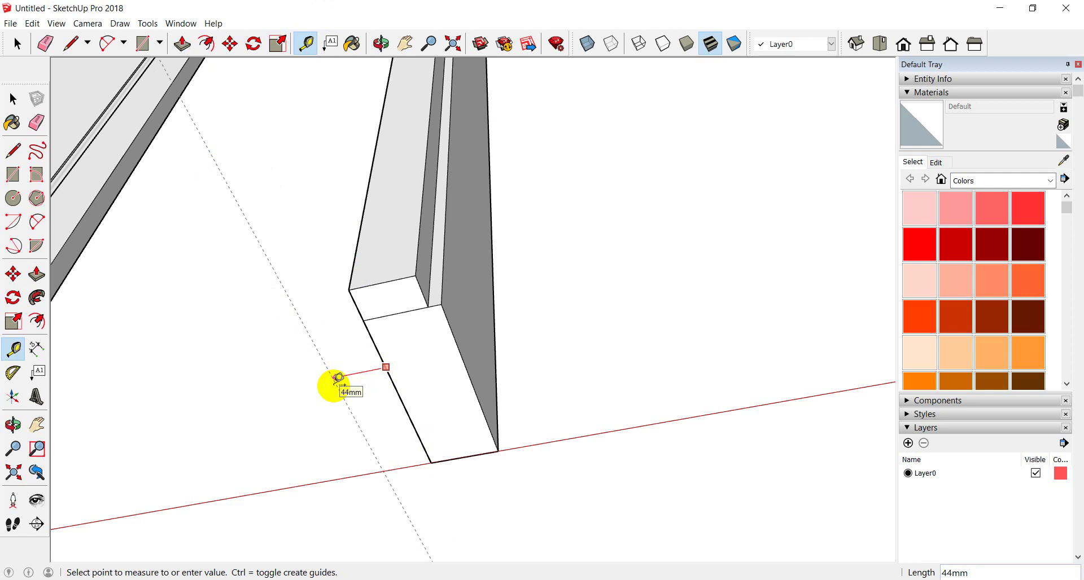
{"action": "key", "text": "Return"}
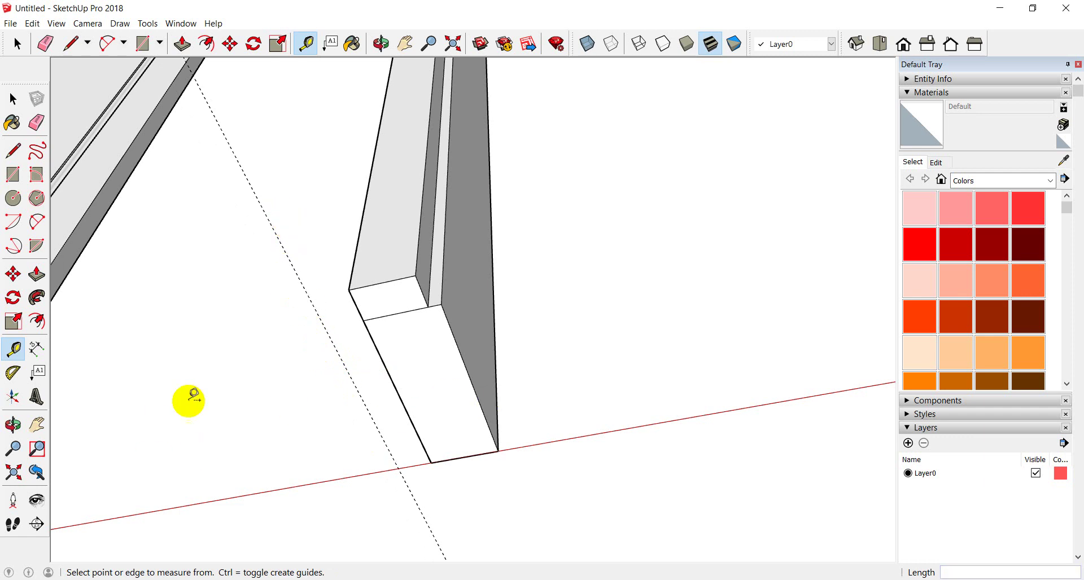
Add a guide 20 mm from the end face's edge and a second parallel guide
{"action": "middle_click_drag", "start_coordinate": [339, 407], "coordinate": [370, 305]}
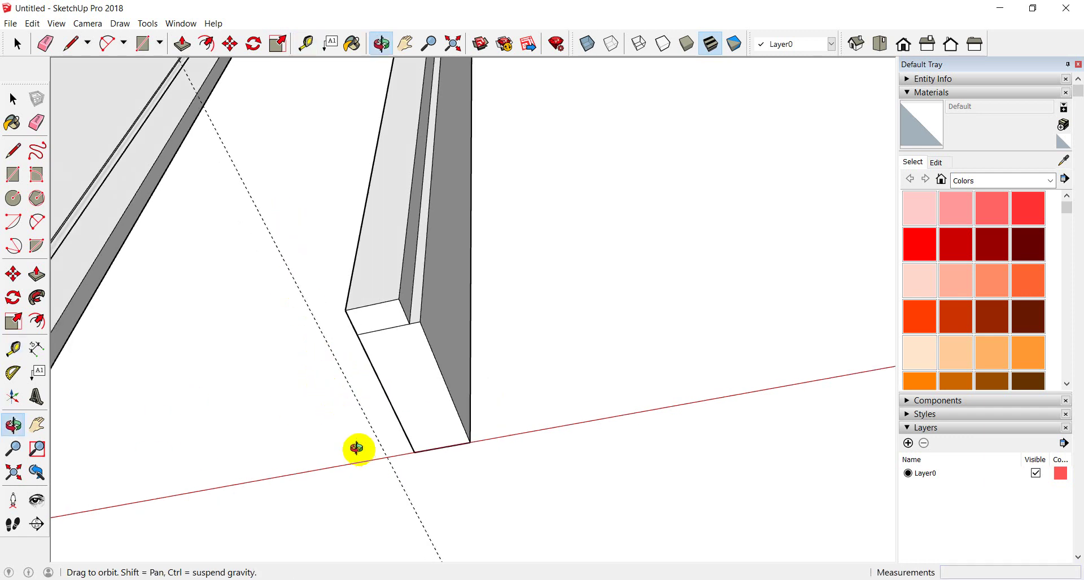
{"action": "scroll", "coordinate": [370, 299], "scroll_direction": "up", "scroll_amount": 2}
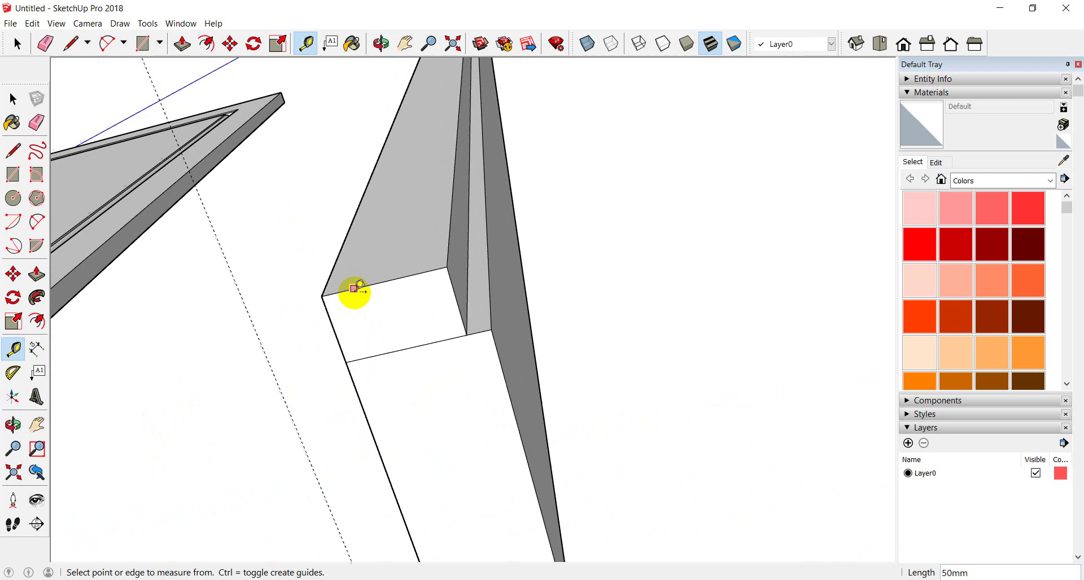
{"action": "scroll", "coordinate": [359, 296], "scroll_direction": "up", "scroll_amount": 2}
{"action": "left_click", "coordinate": [350, 289]}
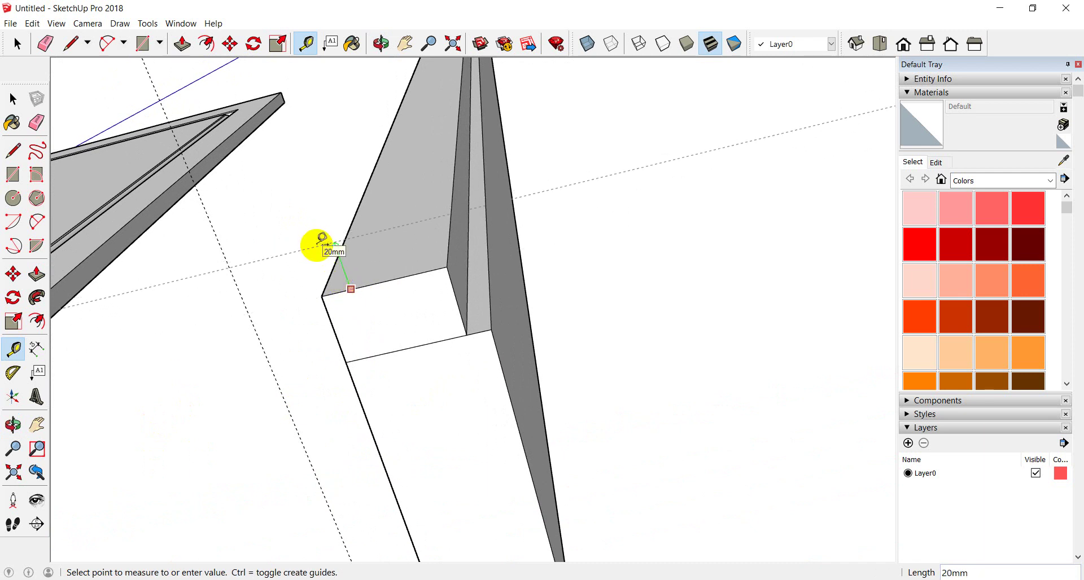
{"action": "left_click", "coordinate": [321, 239]}
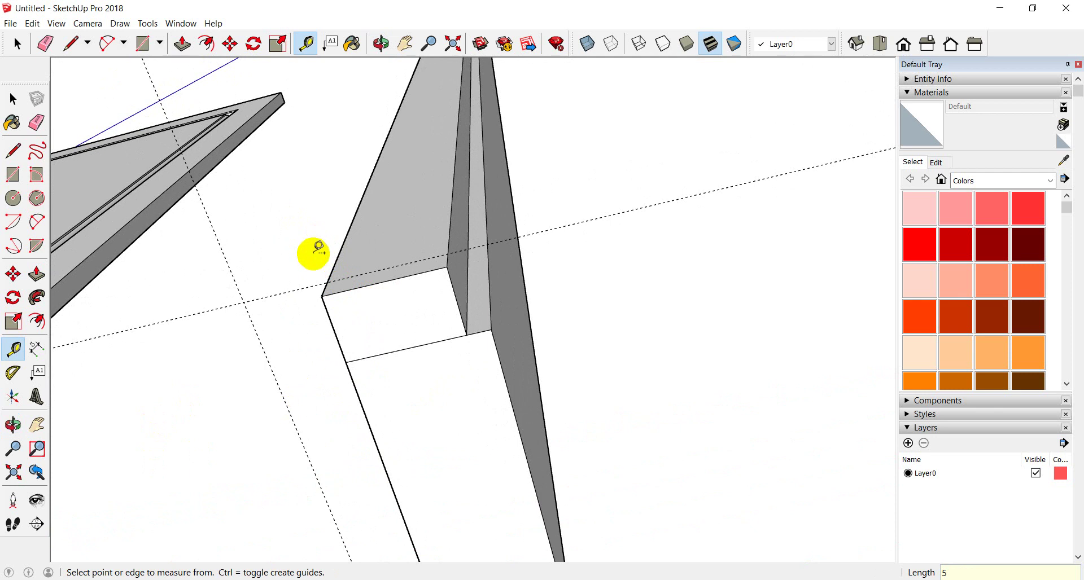
{"action": "scroll", "coordinate": [329, 312], "scroll_direction": "up", "scroll_amount": 2}
{"action": "scroll", "coordinate": [328, 311], "scroll_direction": "up", "scroll_amount": 2}
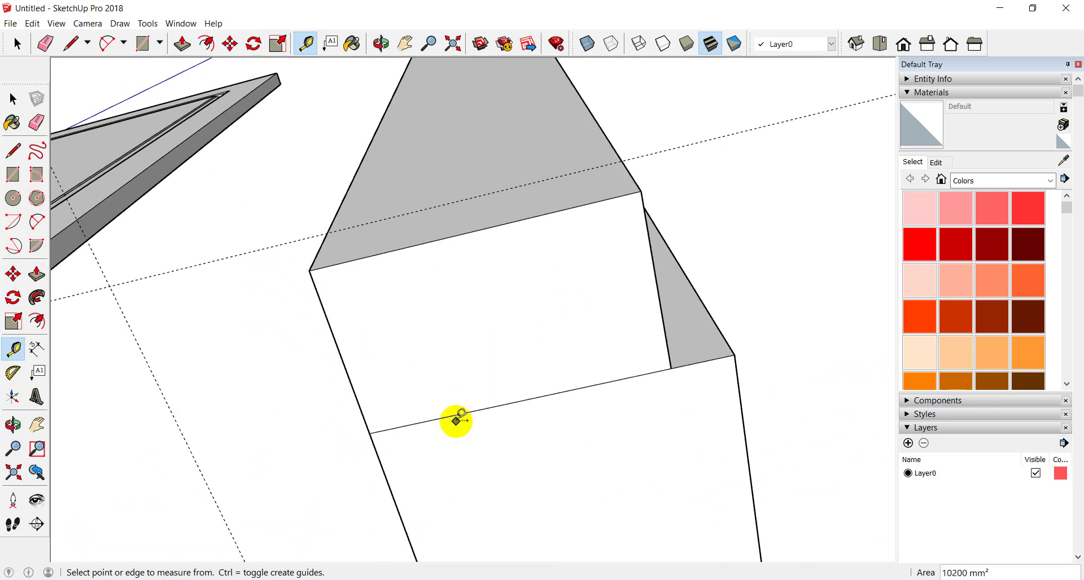
{"action": "left_click", "coordinate": [451, 415]}
{"action": "left_click", "coordinate": [418, 242]}
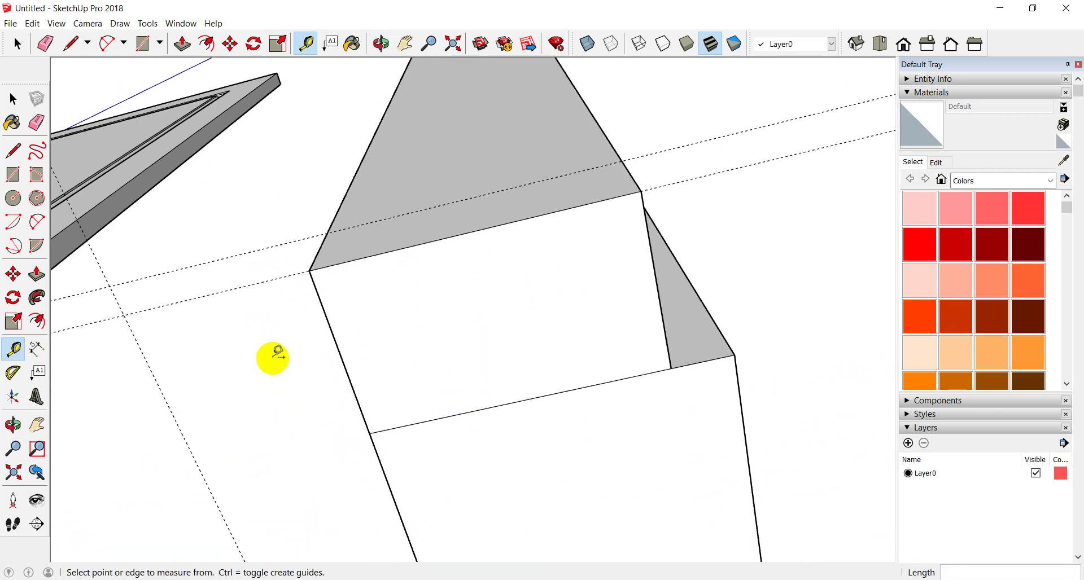
{"action": "scroll", "coordinate": [316, 308], "scroll_direction": "down", "scroll_amount": 3}
{"action": "scroll", "coordinate": [394, 316], "scroll_direction": "up", "scroll_amount": 2}
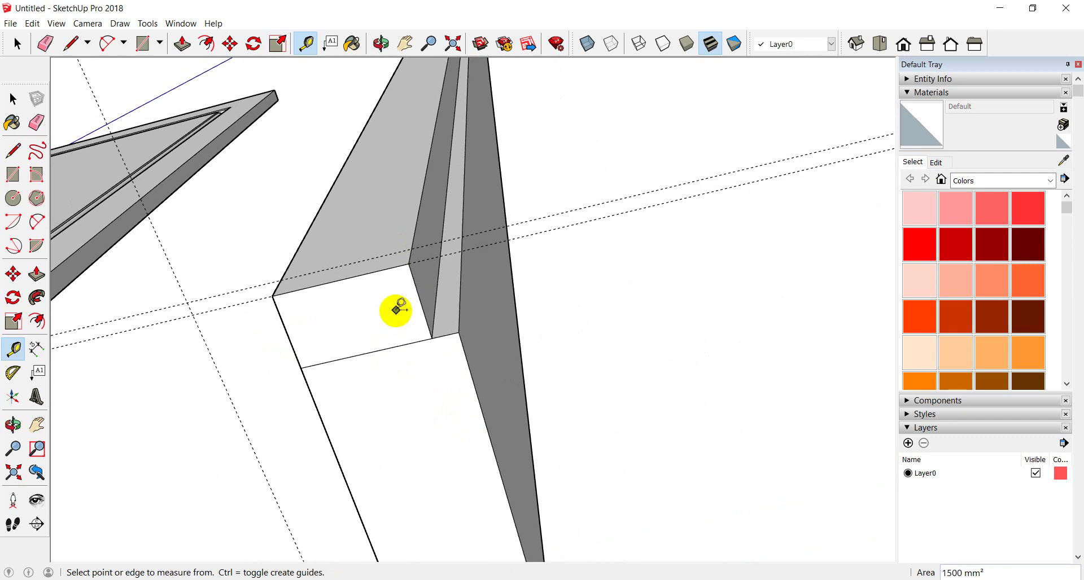
Draw a thin 80 mm × 5 mm rectangle between the guides atop the post base, then return to Select
{"action": "left_click", "coordinate": [71, 43]}
{"action": "scroll", "coordinate": [349, 278], "scroll_direction": "up", "scroll_amount": 2}
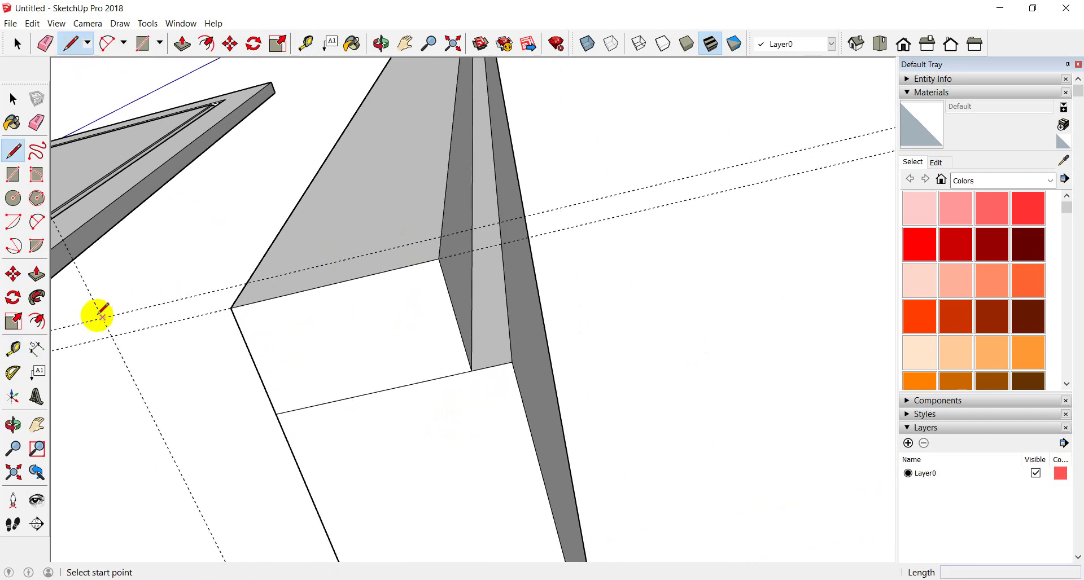
{"action": "left_click", "coordinate": [102, 317]}
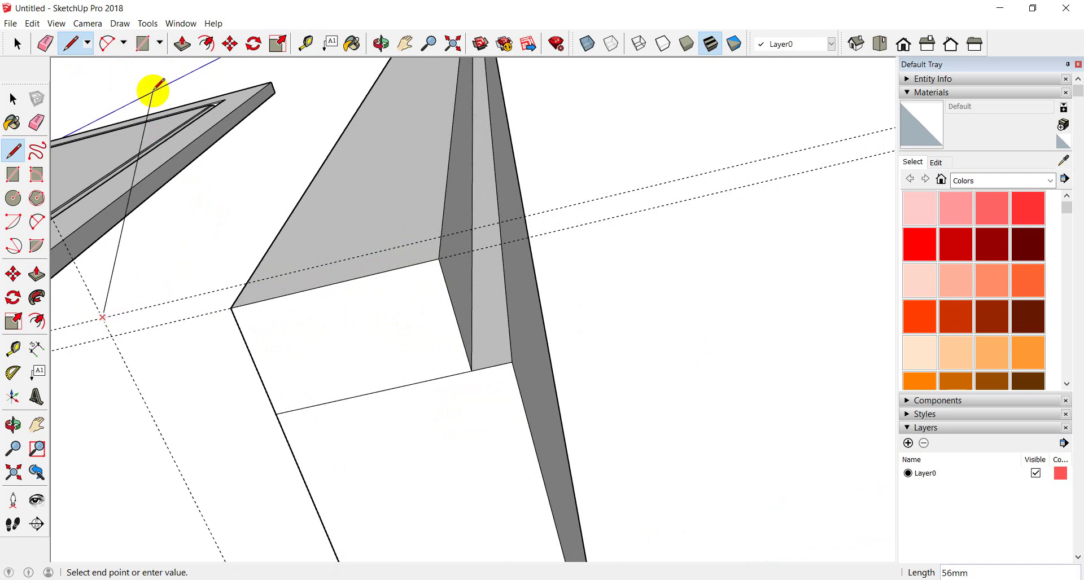
{"action": "key", "text": "r"}
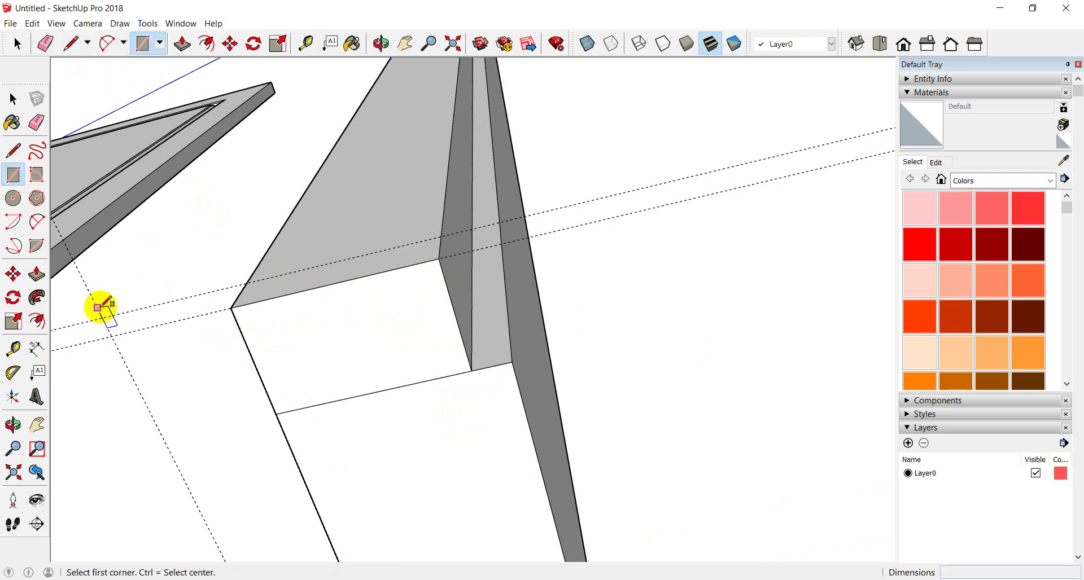
{"action": "left_click", "coordinate": [103, 317]}
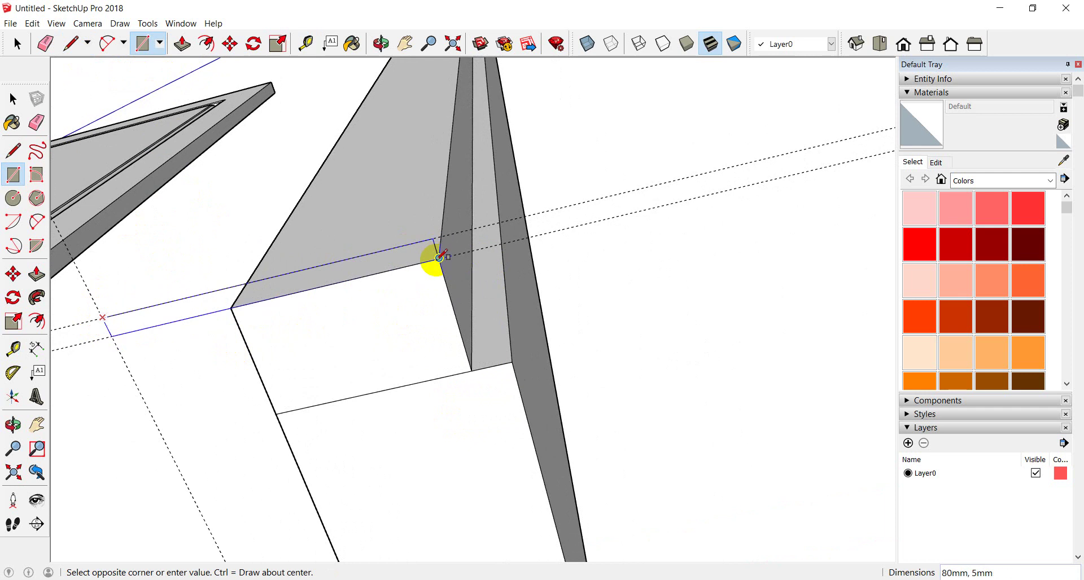
{"action": "left_click", "coordinate": [439, 258]}
{"action": "mouse_move", "coordinate": [309, 286]}
{"action": "middle_mouse_down"}
{"action": "mouse_move", "coordinate": [387, 164]}
{"action": "mouse_move", "coordinate": [401, 295]}
{"action": "middle_mouse_up"}
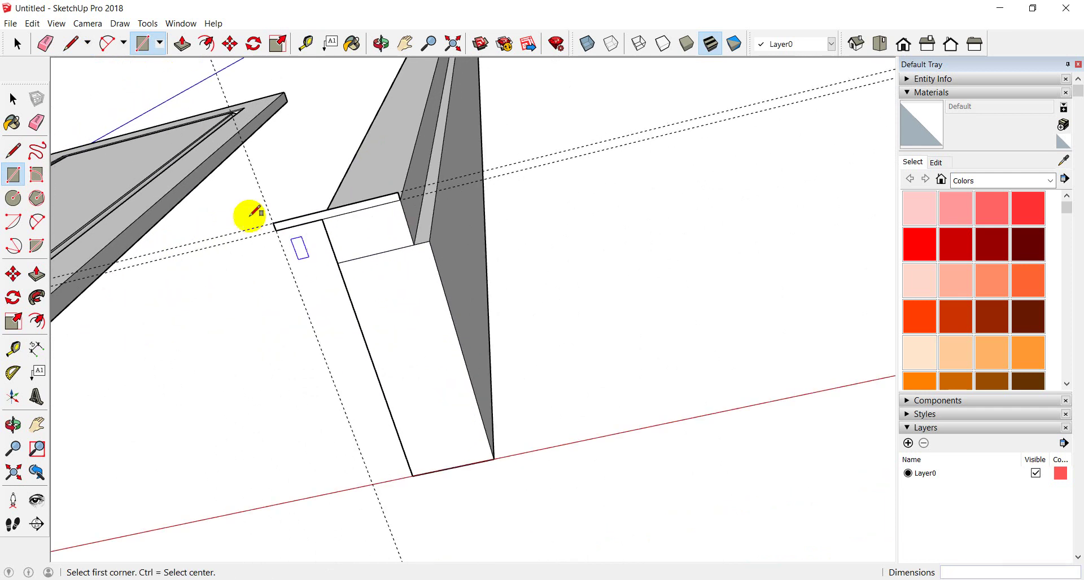
{"action": "left_click", "coordinate": [15, 43]}
{"action": "left_click", "coordinate": [14, 43]}
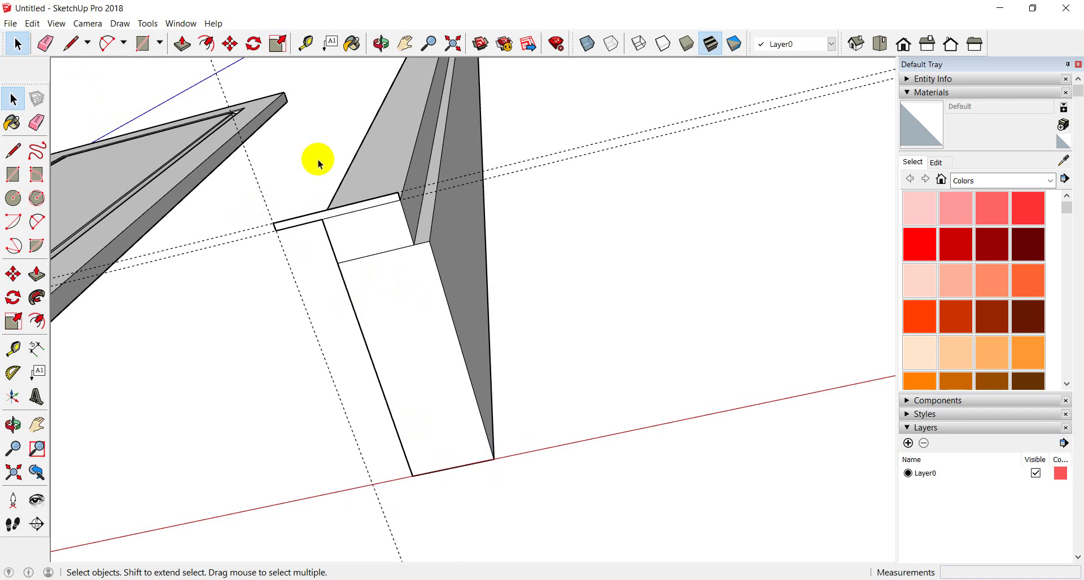
{"action": "scroll", "coordinate": [382, 202], "scroll_direction": "up", "scroll_amount": 1}
{"action": "scroll", "coordinate": [382, 201], "scroll_direction": "up", "scroll_amount": 2}
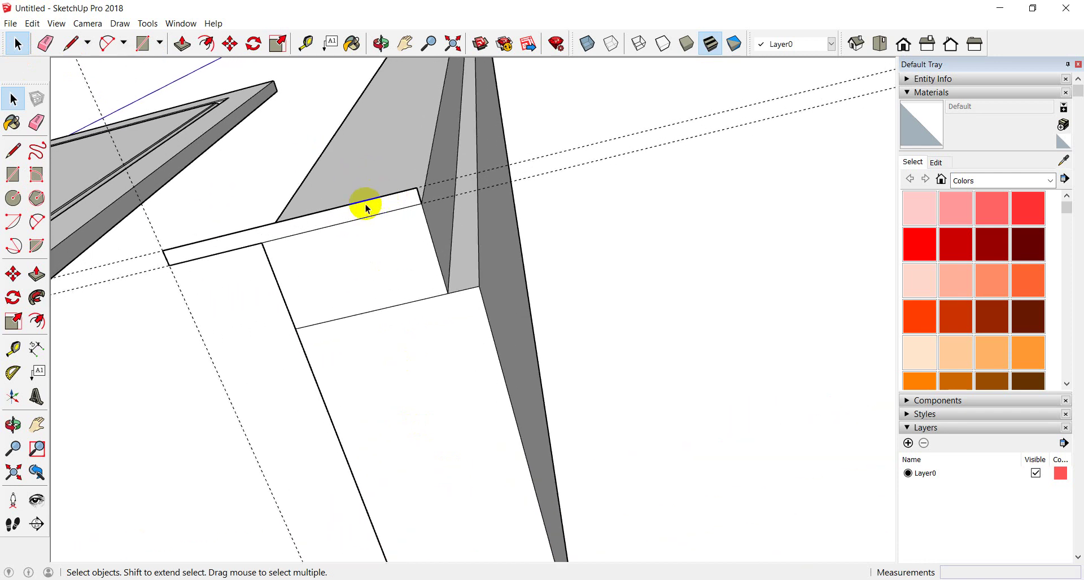
{"action": "scroll", "coordinate": [366, 208], "scroll_direction": "up", "scroll_amount": 1}
{"action": "scroll", "coordinate": [365, 208], "scroll_direction": "up", "scroll_amount": 1}
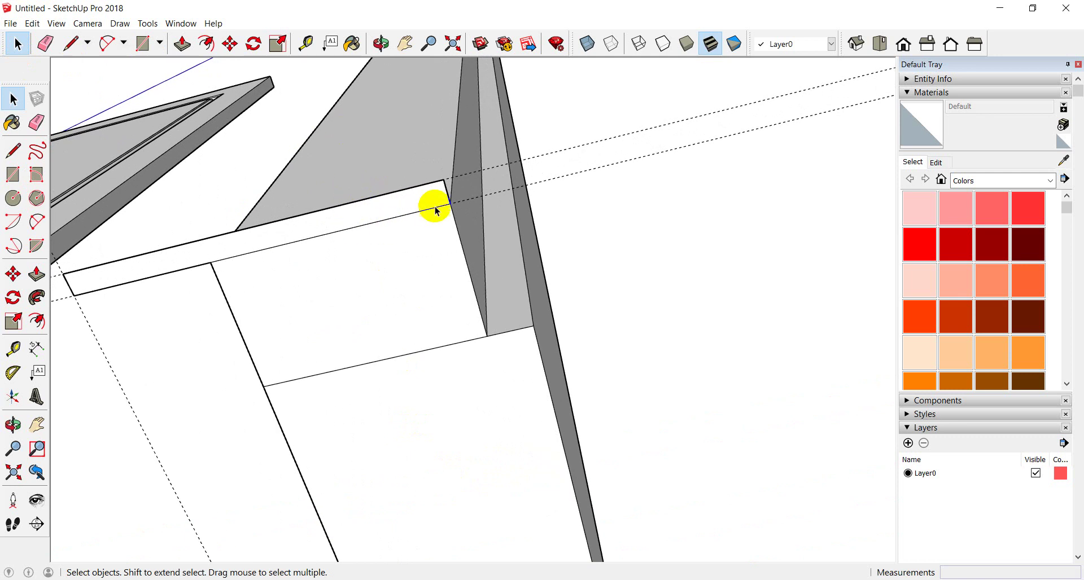
{"action": "scroll", "coordinate": [268, 228], "scroll_direction": "down", "scroll_amount": 1}
{"action": "scroll", "coordinate": [268, 226], "scroll_direction": "down", "scroll_amount": 1}
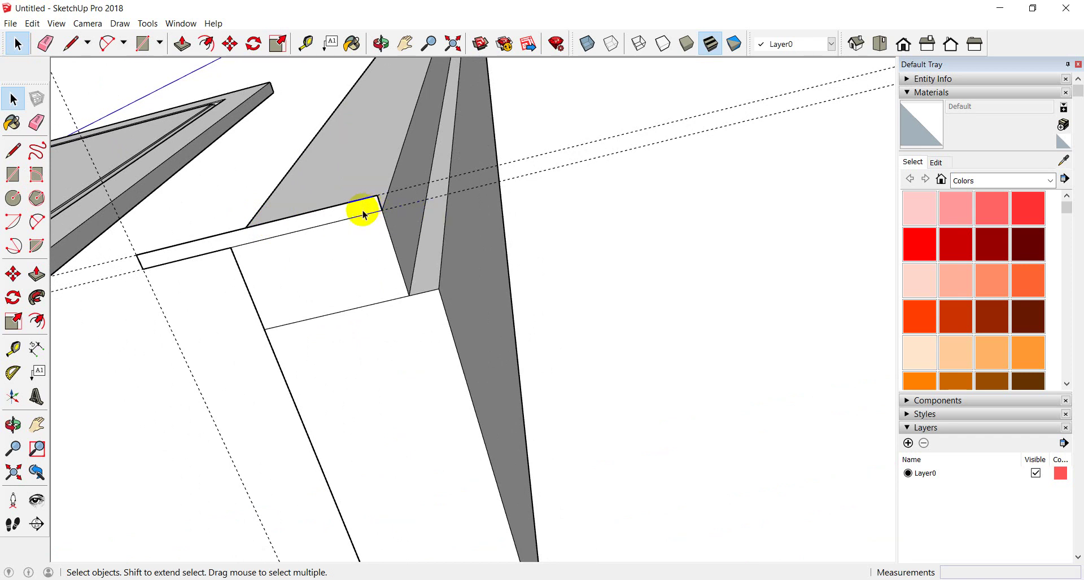
{"action": "scroll", "coordinate": [380, 332], "scroll_direction": "down", "scroll_amount": 1}
{"action": "scroll", "coordinate": [384, 338], "scroll_direction": "down", "scroll_amount": 1}
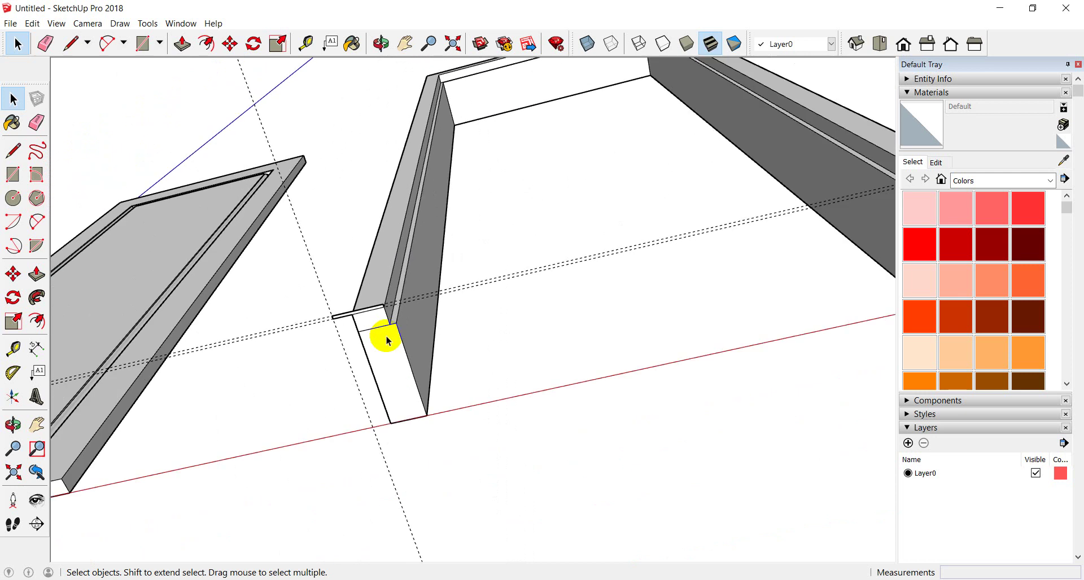
{"action": "scroll", "coordinate": [386, 337], "scroll_direction": "up", "scroll_amount": 1}
{"action": "scroll", "coordinate": [380, 282], "scroll_direction": "up", "scroll_amount": 1}
{"action": "scroll", "coordinate": [380, 327], "scroll_direction": "up", "scroll_amount": 1}
{"action": "scroll", "coordinate": [347, 347], "scroll_direction": "up", "scroll_amount": 1}
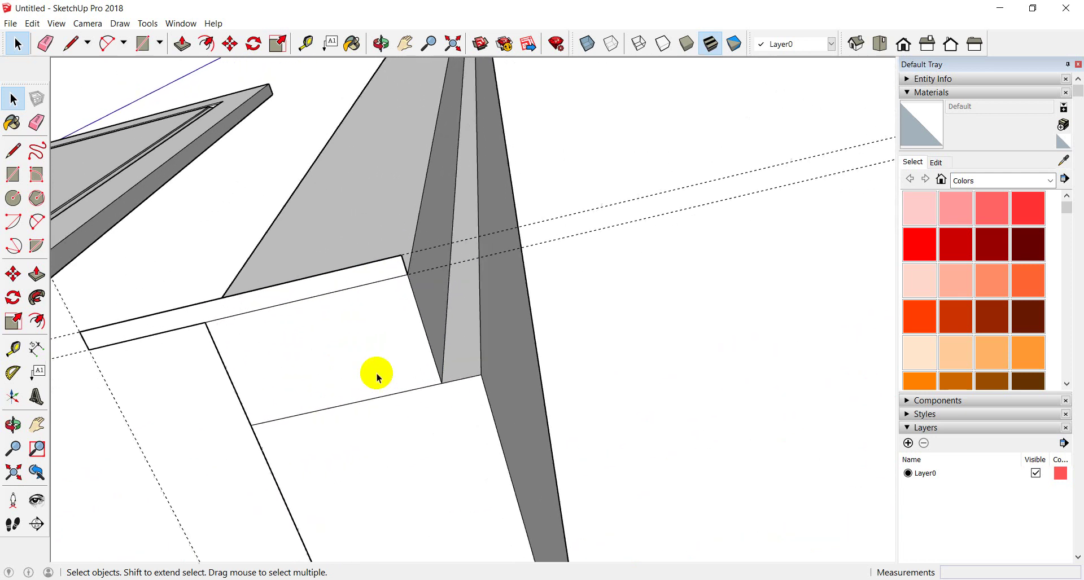
{"action": "scroll", "coordinate": [395, 297], "scroll_direction": "down", "scroll_amount": 1}
{"action": "scroll", "coordinate": [358, 242], "scroll_direction": "down", "scroll_amount": 1}
{"action": "scroll", "coordinate": [363, 258], "scroll_direction": "up", "scroll_amount": 1}
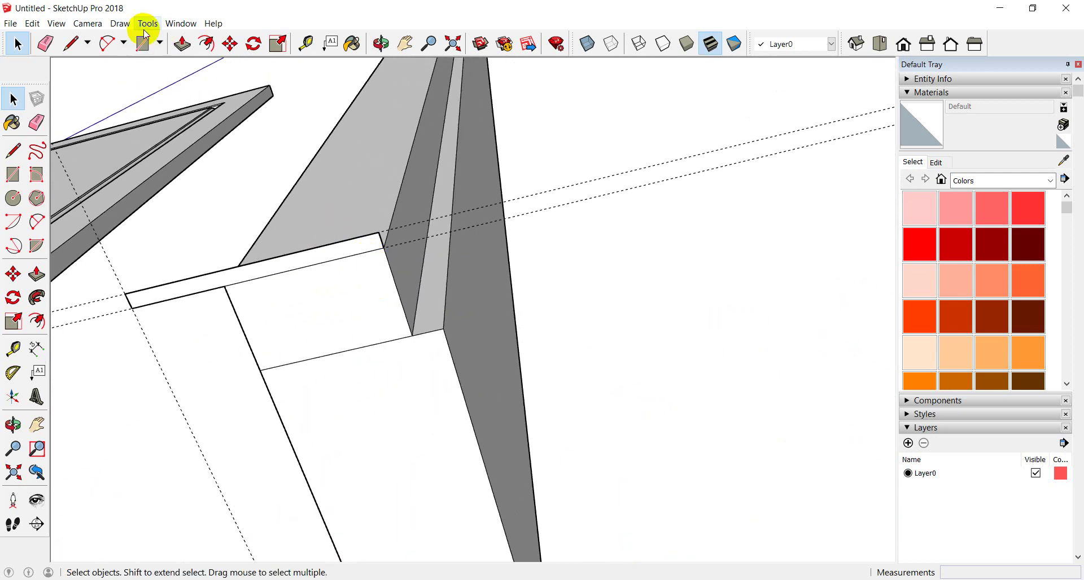
Draw a shallow 2 Point Arc from the strip's corner along its edge
{"action": "left_click", "coordinate": [107, 44]}
{"action": "scroll", "coordinate": [423, 271], "scroll_direction": "up", "scroll_amount": 2}
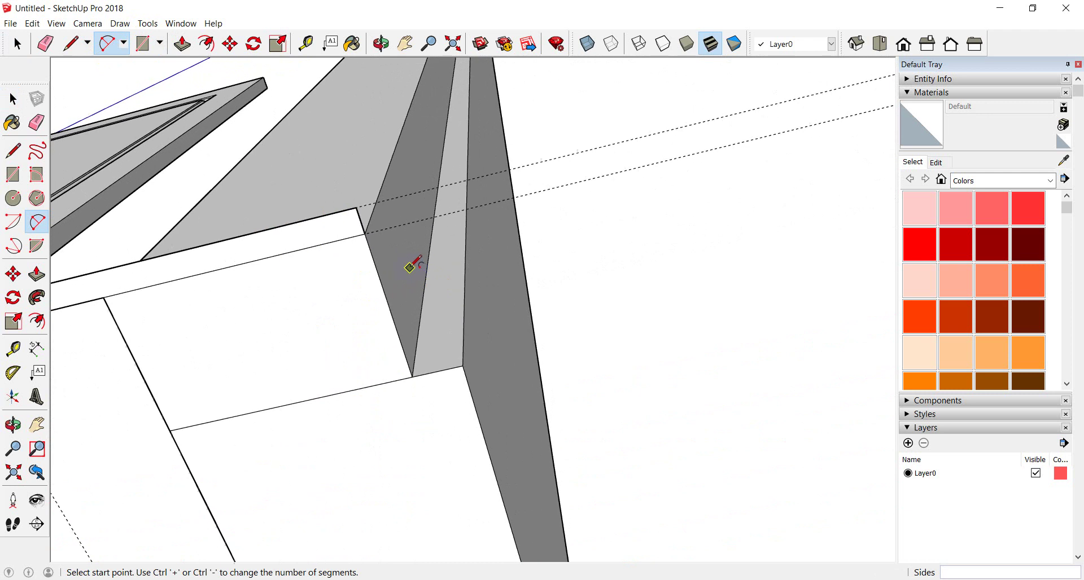
{"action": "left_click", "coordinate": [365, 234]}
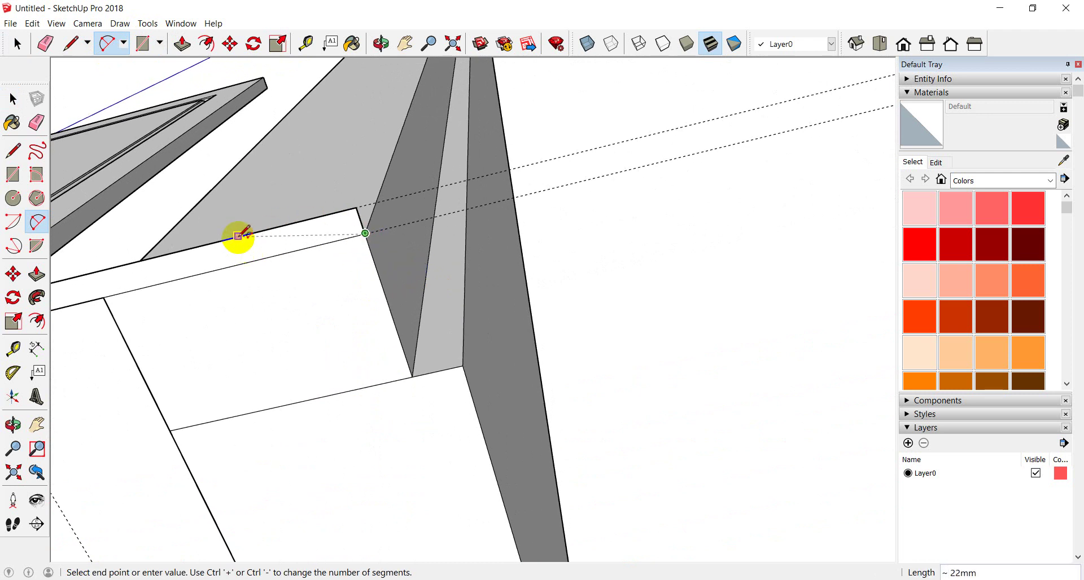
{"action": "left_click", "coordinate": [218, 242]}
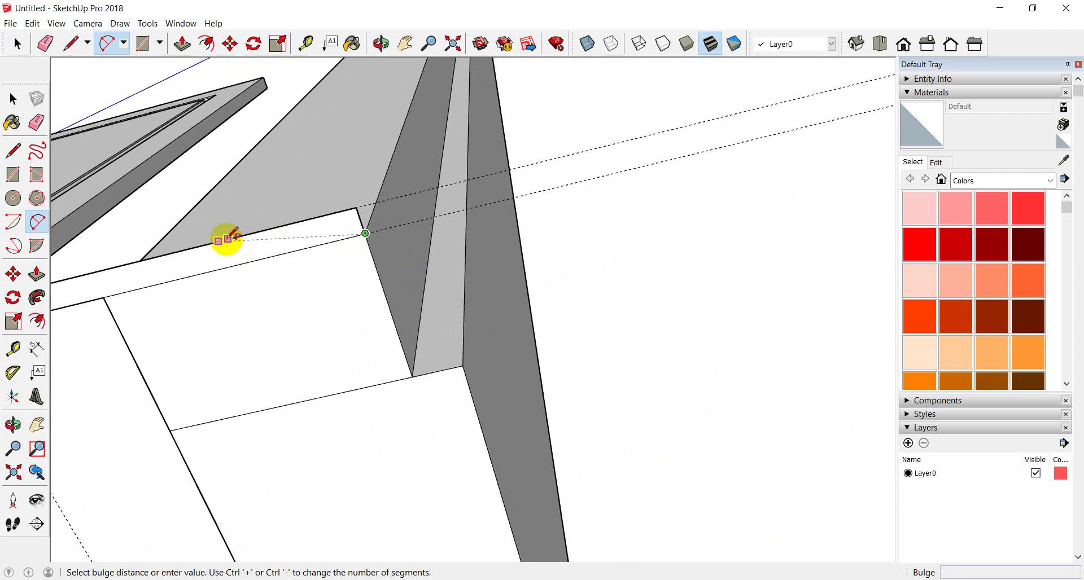
{"action": "left_click", "coordinate": [239, 234]}
{"action": "scroll", "coordinate": [511, 226], "scroll_direction": "down", "scroll_amount": 2}
{"action": "scroll", "coordinate": [540, 222], "scroll_direction": "down", "scroll_amount": 2}
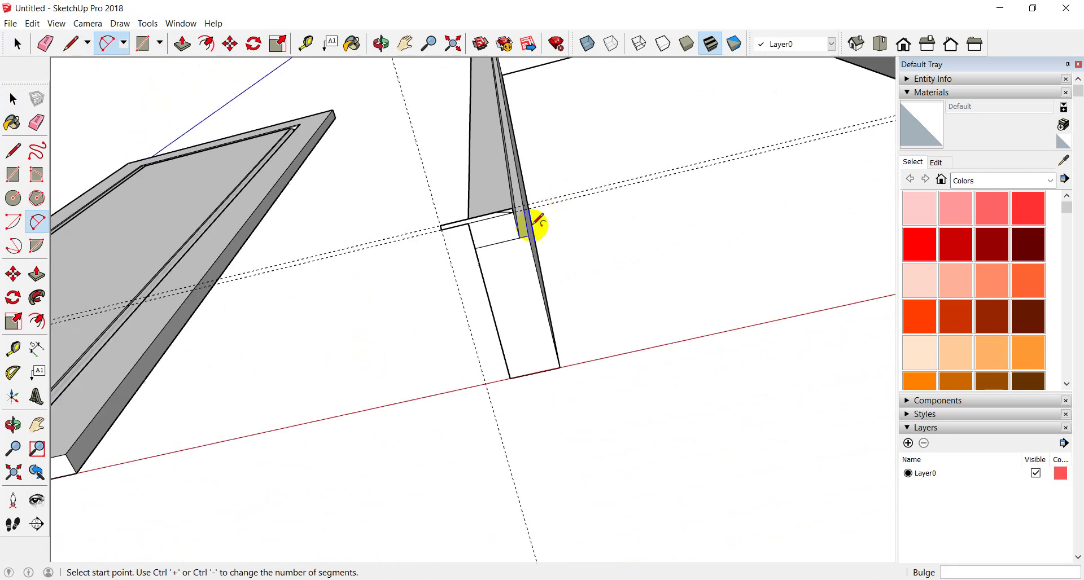
{"action": "scroll", "coordinate": [472, 213], "scroll_direction": "up", "scroll_amount": 2}
{"action": "scroll", "coordinate": [472, 210], "scroll_direction": "up", "scroll_amount": 2}
{"action": "scroll", "coordinate": [469, 207], "scroll_direction": "up", "scroll_amount": 1}
{"action": "scroll", "coordinate": [469, 207], "scroll_direction": "up", "scroll_amount": 2}
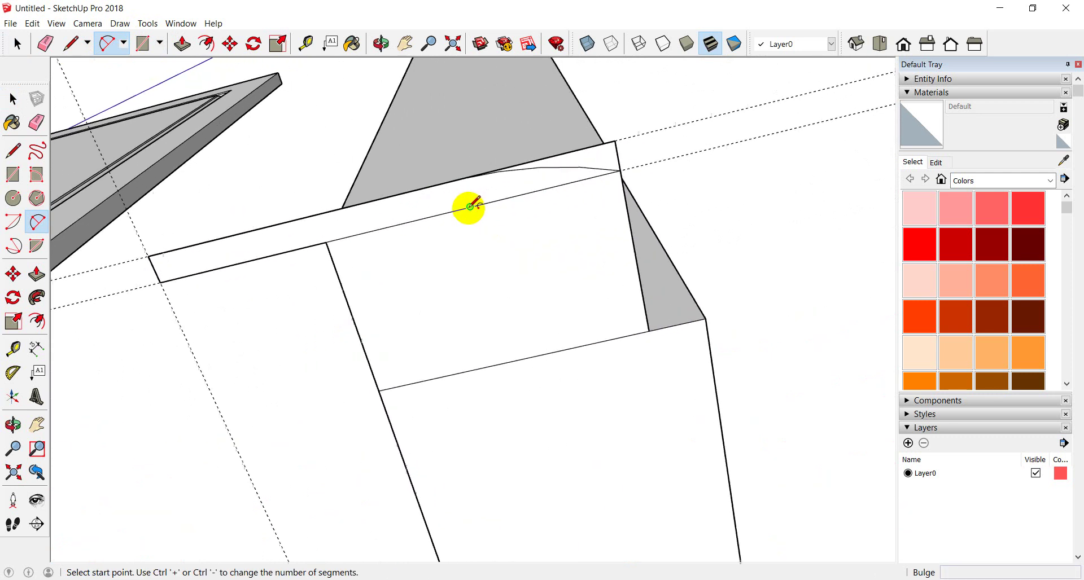
{"action": "scroll", "coordinate": [469, 207], "scroll_direction": "up", "scroll_amount": 1}
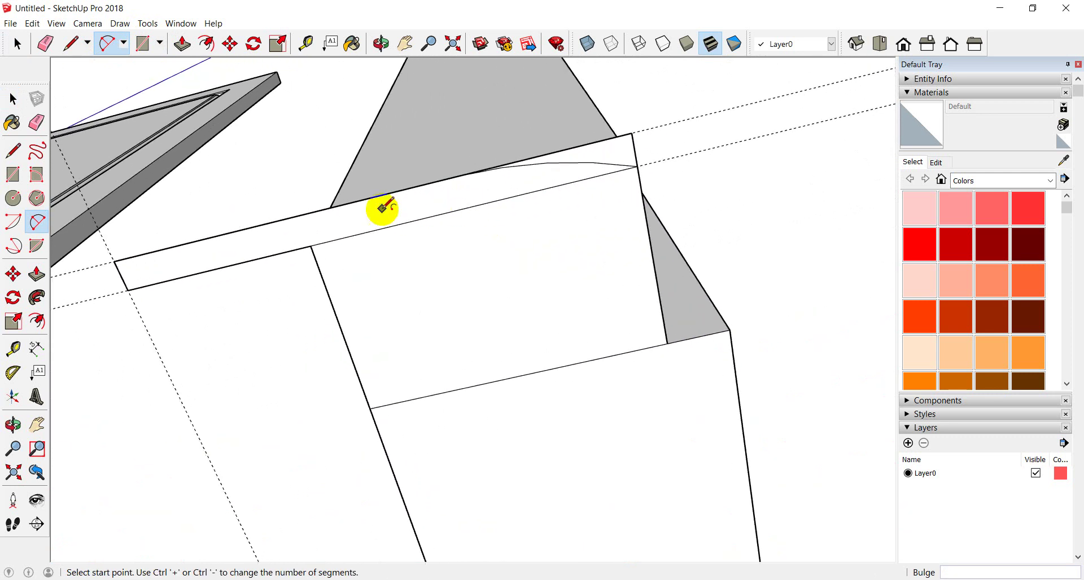
Draw a second arc along the strip's edge with a 1 mm bulge
{"action": "left_click", "coordinate": [282, 219]}
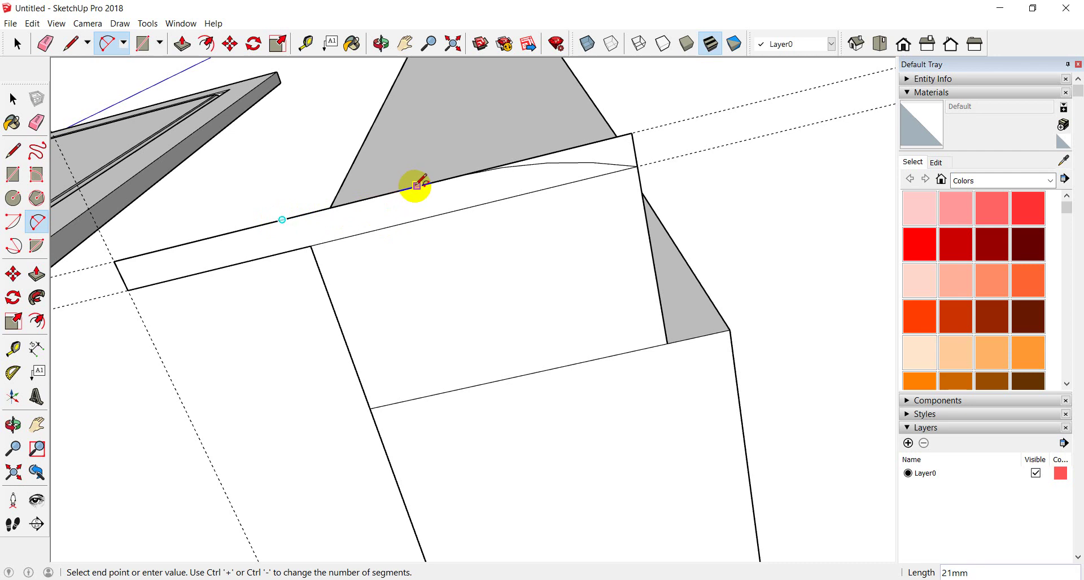
{"action": "left_click", "coordinate": [417, 185]}
{"action": "scroll", "coordinate": [346, 218], "scroll_direction": "up", "scroll_amount": 1}
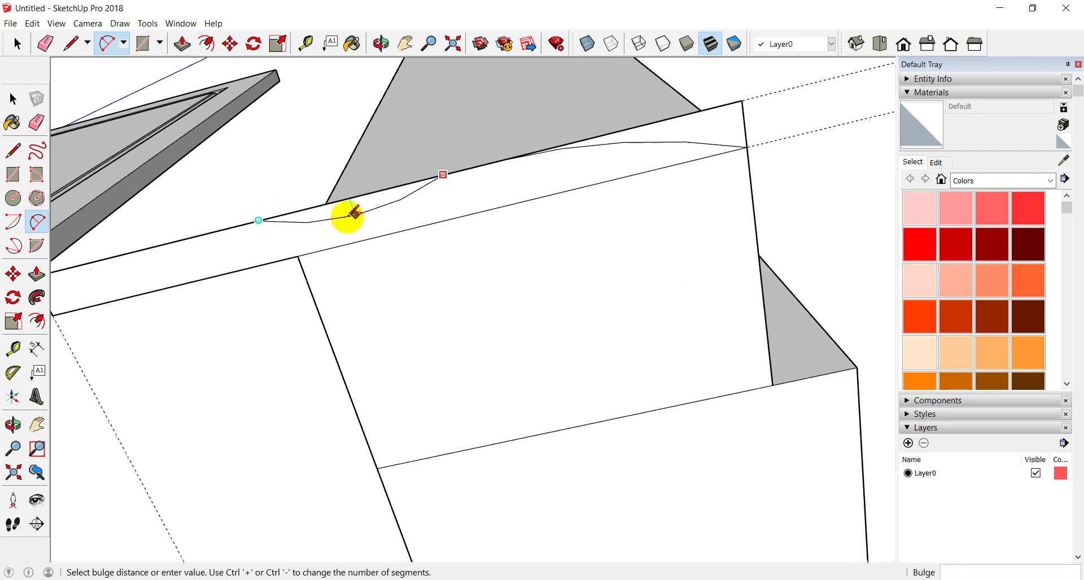
{"action": "scroll", "coordinate": [346, 216], "scroll_direction": "up", "scroll_amount": 1}
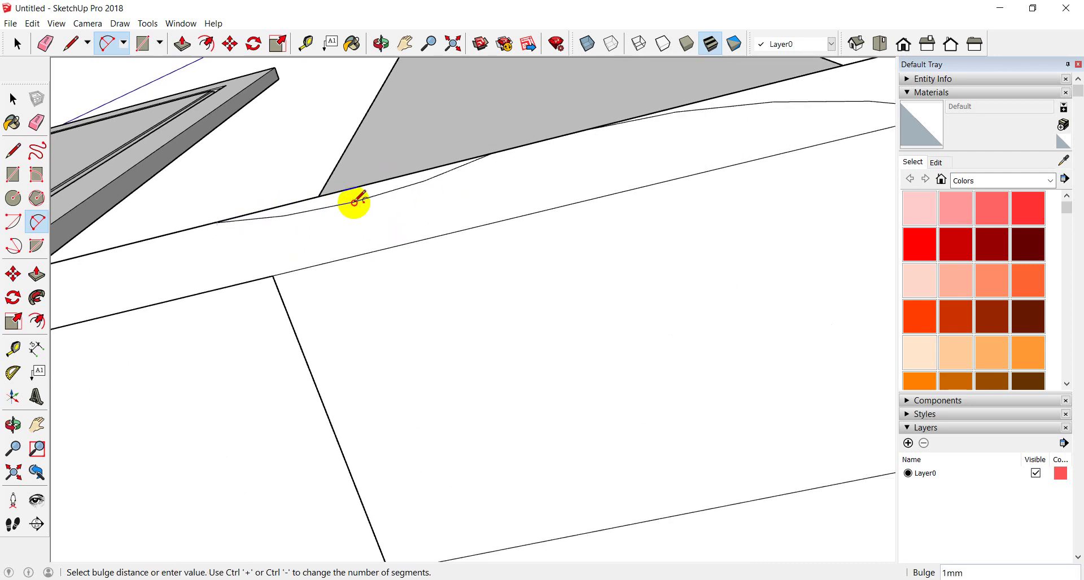
{"action": "left_click", "coordinate": [354, 201]}
{"action": "scroll", "coordinate": [612, 194], "scroll_direction": "down", "scroll_amount": 2}
{"action": "mouse_move", "coordinate": [612, 194]}
{"action": "middle_mouse_down"}
{"action": "mouse_move", "coordinate": [472, 232]}
{"action": "mouse_move", "coordinate": [194, 193]}
{"action": "mouse_move", "coordinate": [544, 209]}
{"action": "middle_mouse_up"}
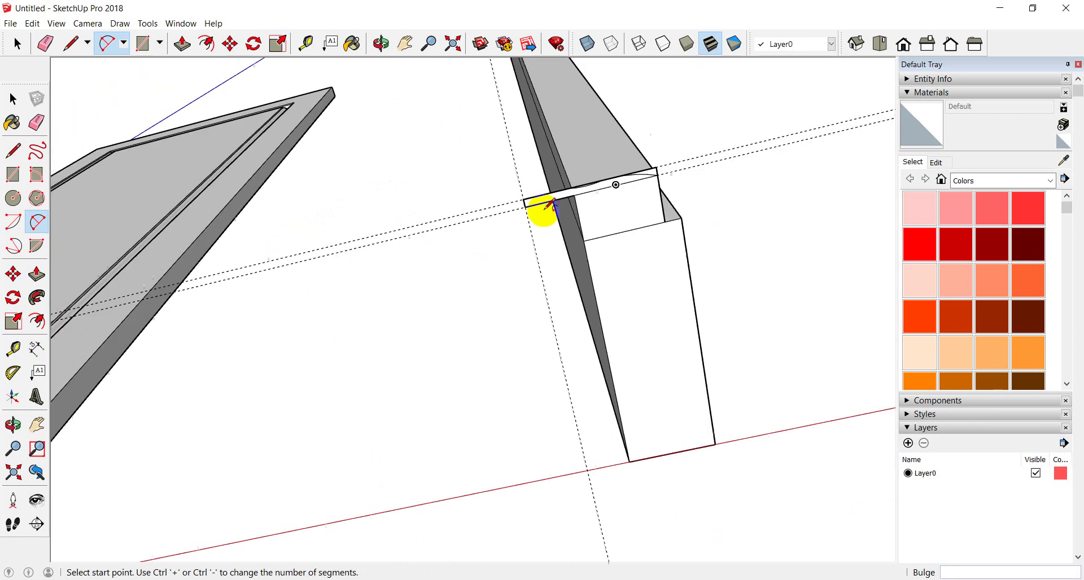
{"action": "scroll", "coordinate": [542, 207], "scroll_direction": "up", "scroll_amount": 3}
{"action": "mouse_move", "coordinate": [571, 174]}
{"action": "middle_mouse_down"}
{"action": "mouse_move", "coordinate": [545, 174]}
{"action": "mouse_move", "coordinate": [702, 114]}
{"action": "middle_mouse_up"}
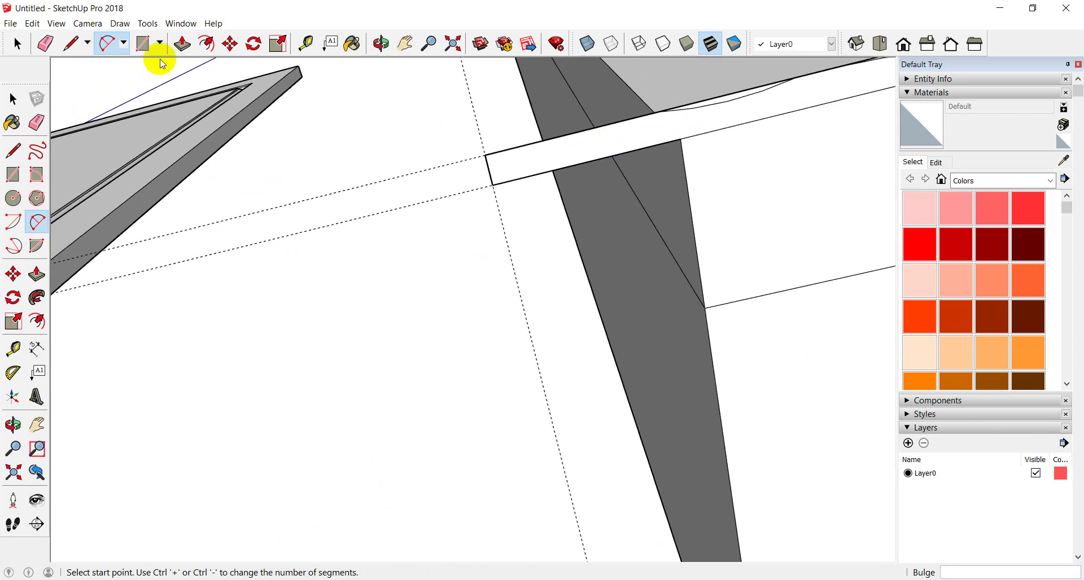
Abandon an unfinished line and erase the straight edge above the curved strip
{"action": "left_click", "coordinate": [70, 43]}
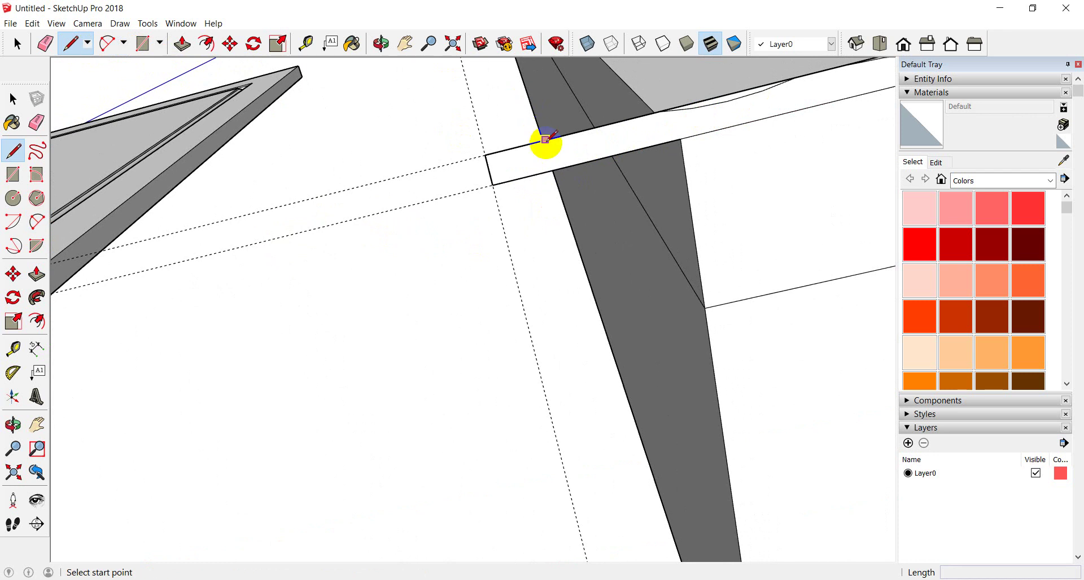
{"action": "left_click", "coordinate": [542, 144]}
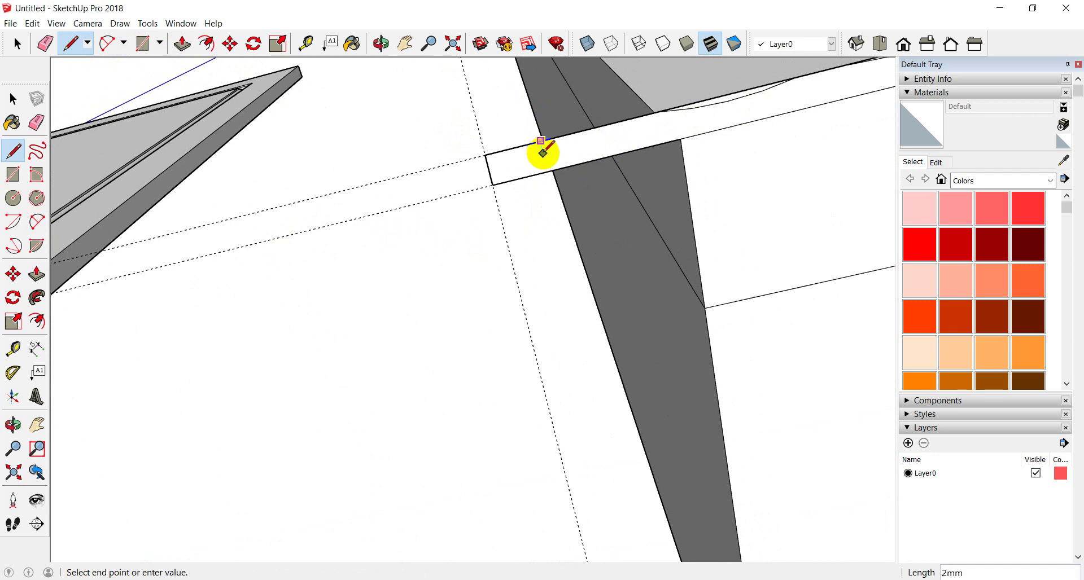
{"action": "scroll", "coordinate": [544, 150], "scroll_direction": "up", "scroll_amount": 1}
{"action": "scroll", "coordinate": [543, 151], "scroll_direction": "up", "scroll_amount": 1}
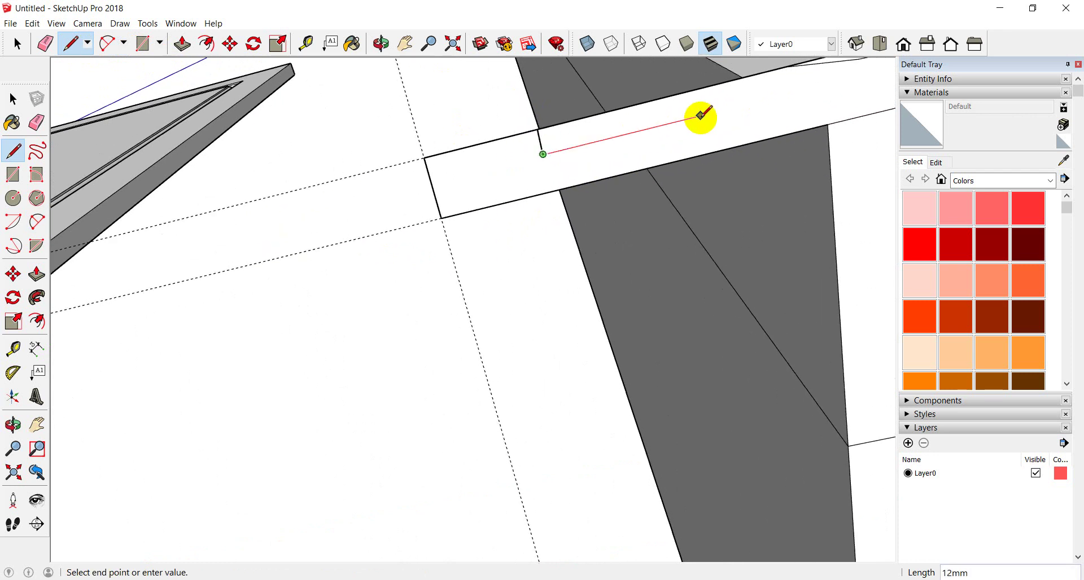
{"action": "key", "text": "Escape"}
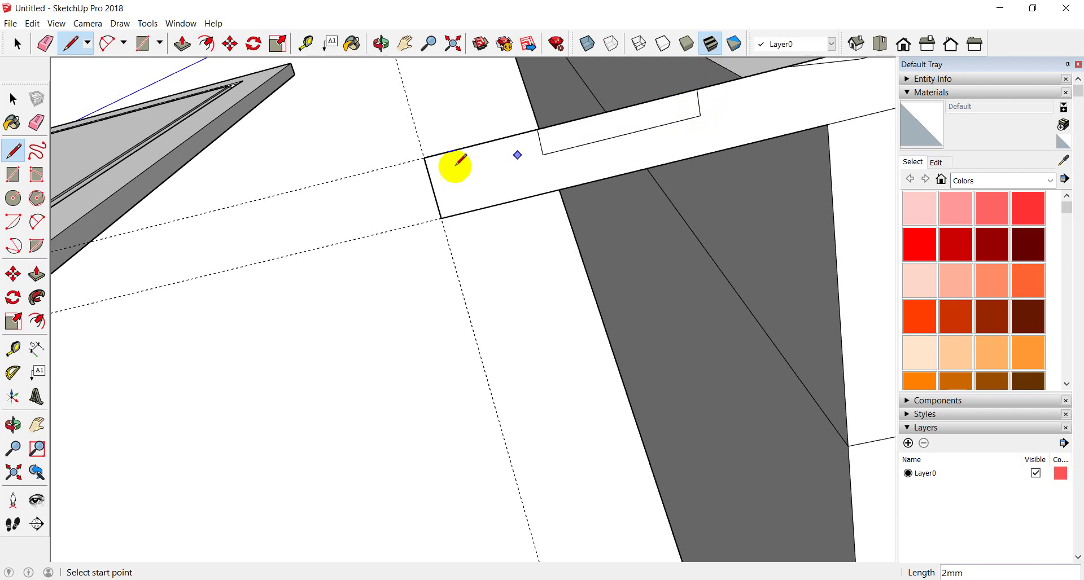
{"action": "scroll", "coordinate": [319, 213], "scroll_direction": "down", "scroll_amount": 4}
{"action": "scroll", "coordinate": [318, 213], "scroll_direction": "up", "scroll_amount": 2}
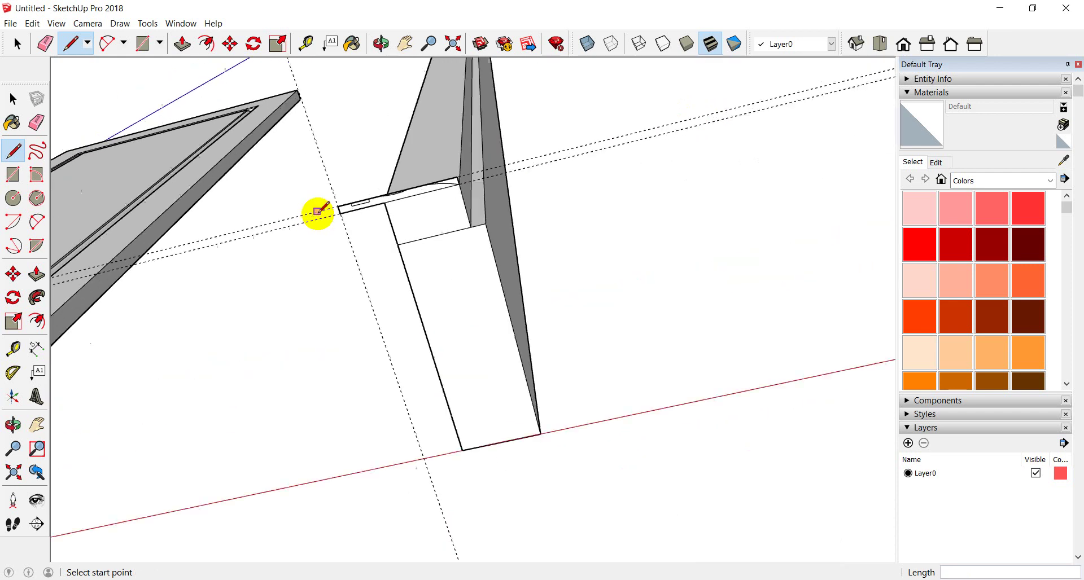
{"action": "left_click", "coordinate": [44, 44]}
{"action": "scroll", "coordinate": [373, 228], "scroll_direction": "up", "scroll_amount": 1}
{"action": "scroll", "coordinate": [317, 106], "scroll_direction": "up", "scroll_amount": 3}
{"action": "scroll", "coordinate": [324, 187], "scroll_direction": "down", "scroll_amount": 2}
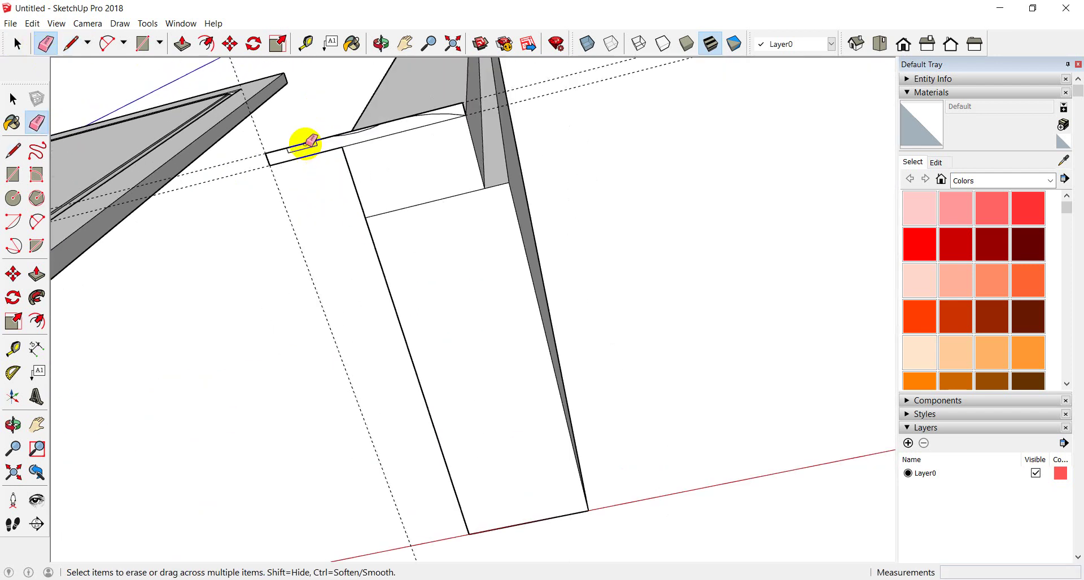
{"action": "scroll", "coordinate": [316, 138], "scroll_direction": "up", "scroll_amount": 1}
{"action": "scroll", "coordinate": [350, 126], "scroll_direction": "up", "scroll_amount": 1}
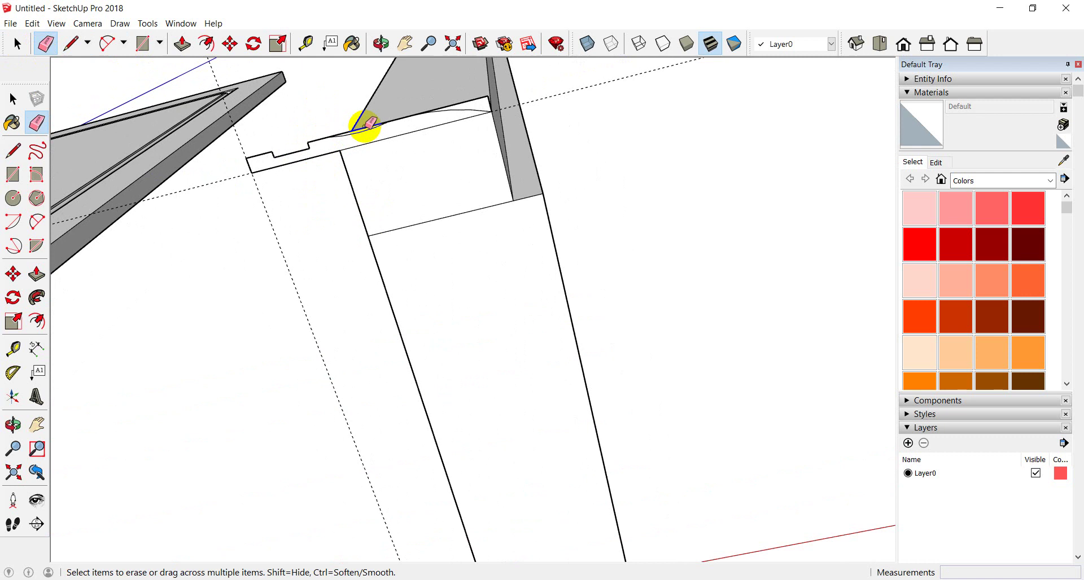
{"action": "left_click", "coordinate": [480, 100]}
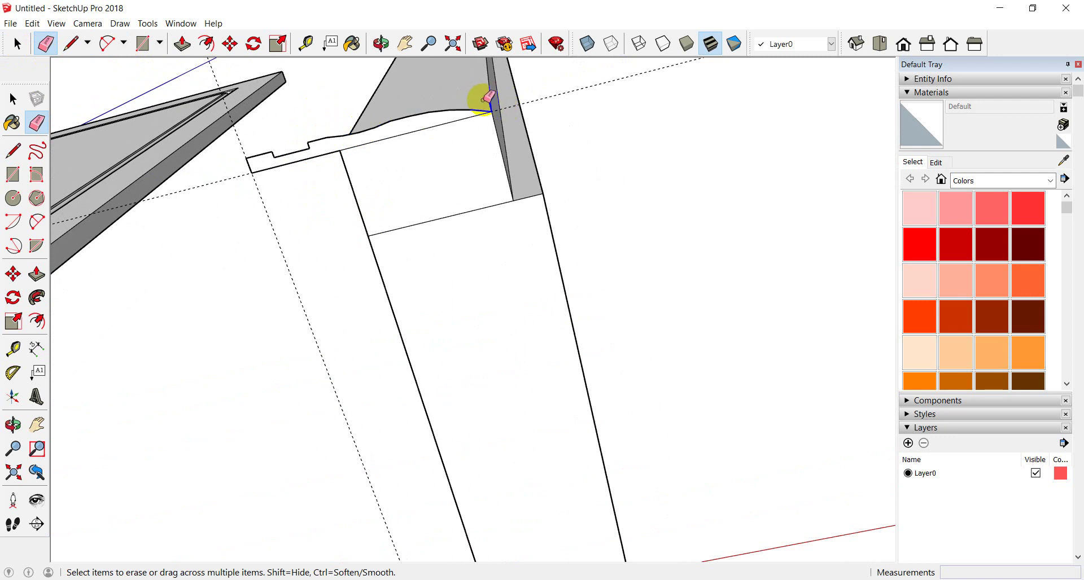
{"action": "scroll", "coordinate": [499, 103], "scroll_direction": "up", "scroll_amount": 1}
{"action": "middle_click_drag", "start_coordinate": [489, 111], "coordinate": [469, 110]}
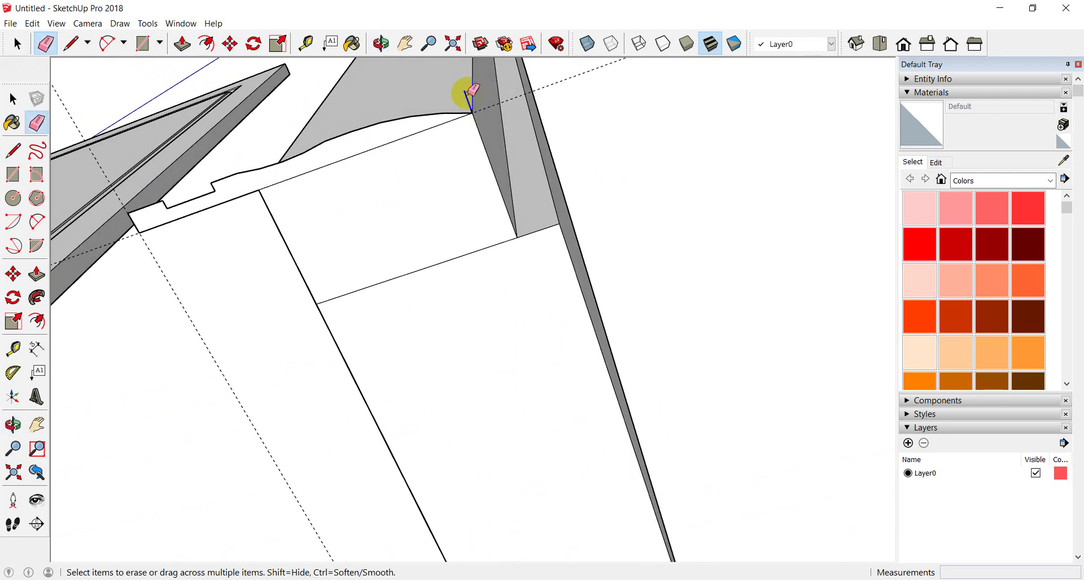
{"action": "middle_click_drag", "start_coordinate": [538, 213], "coordinate": [522, 238]}
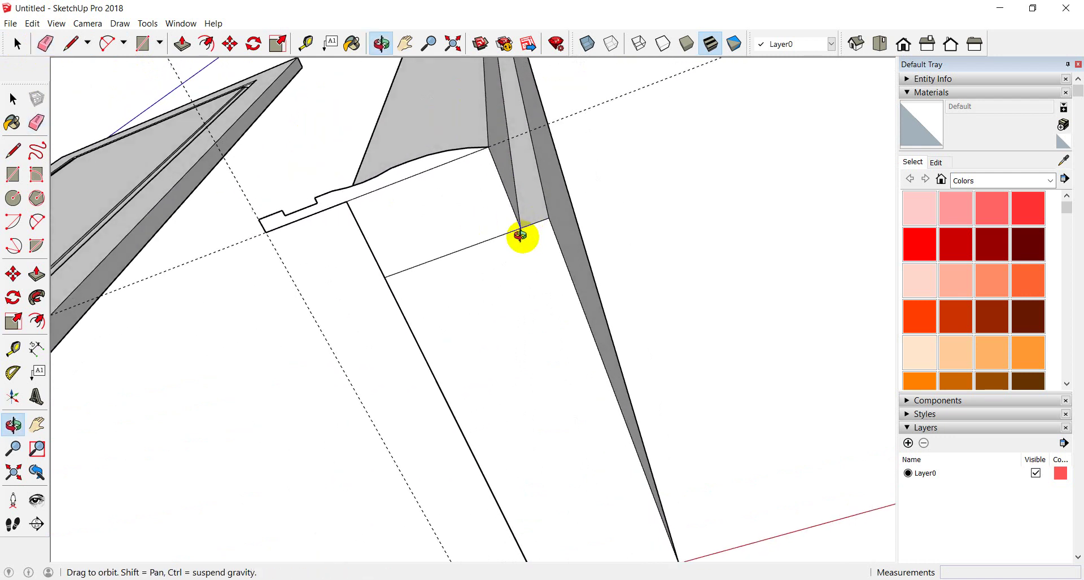
Select the molding profile with its edges and place a copy below the frame
{"action": "left_click", "coordinate": [16, 44]}
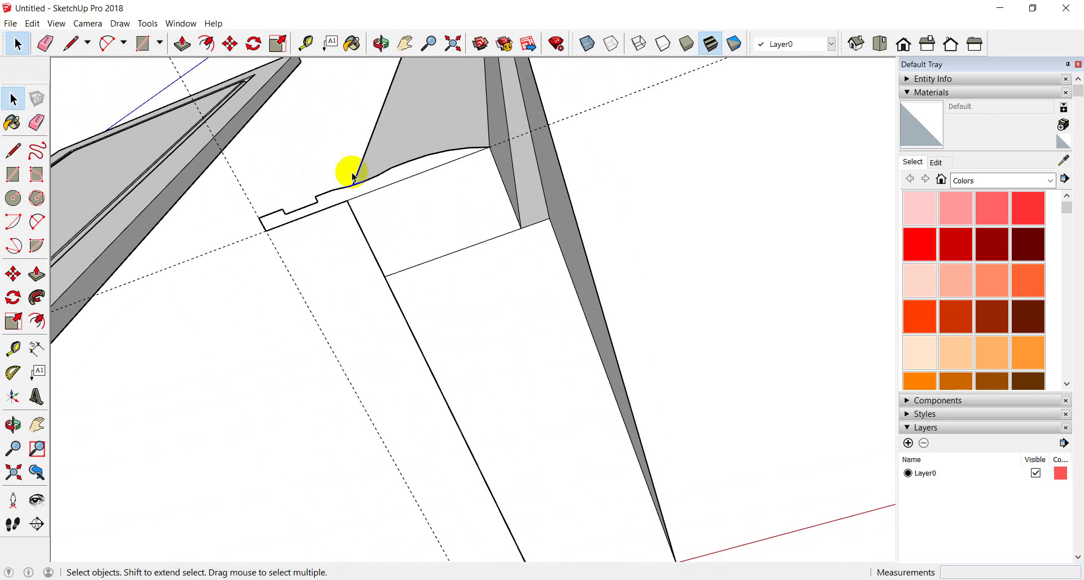
{"action": "left_click", "coordinate": [406, 176]}
{"action": "double_click", "coordinate": [406, 176]}
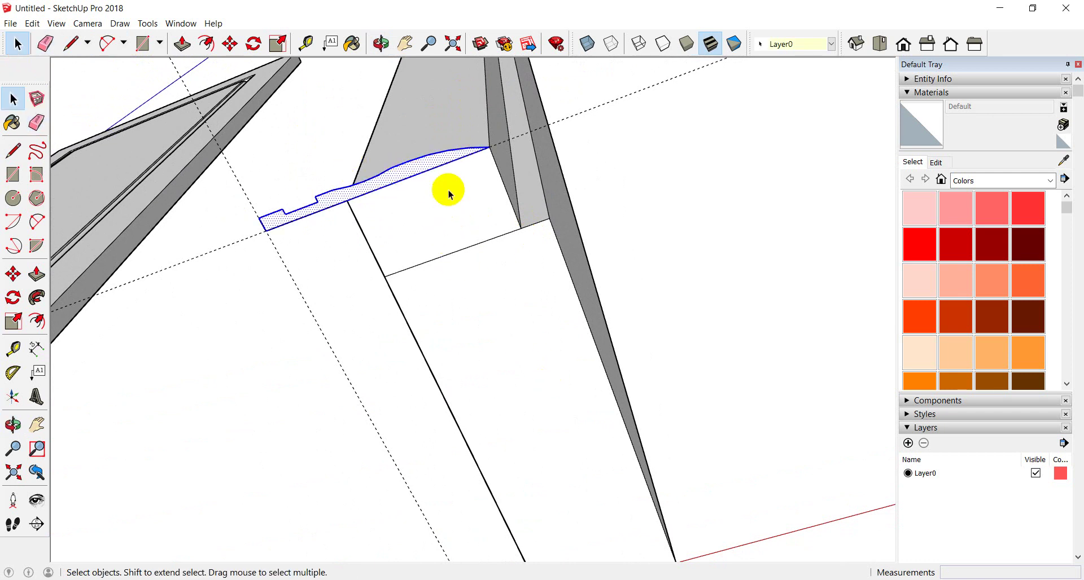
{"action": "scroll", "coordinate": [448, 187], "scroll_direction": "down", "scroll_amount": 2}
{"action": "left_click", "coordinate": [230, 43]}
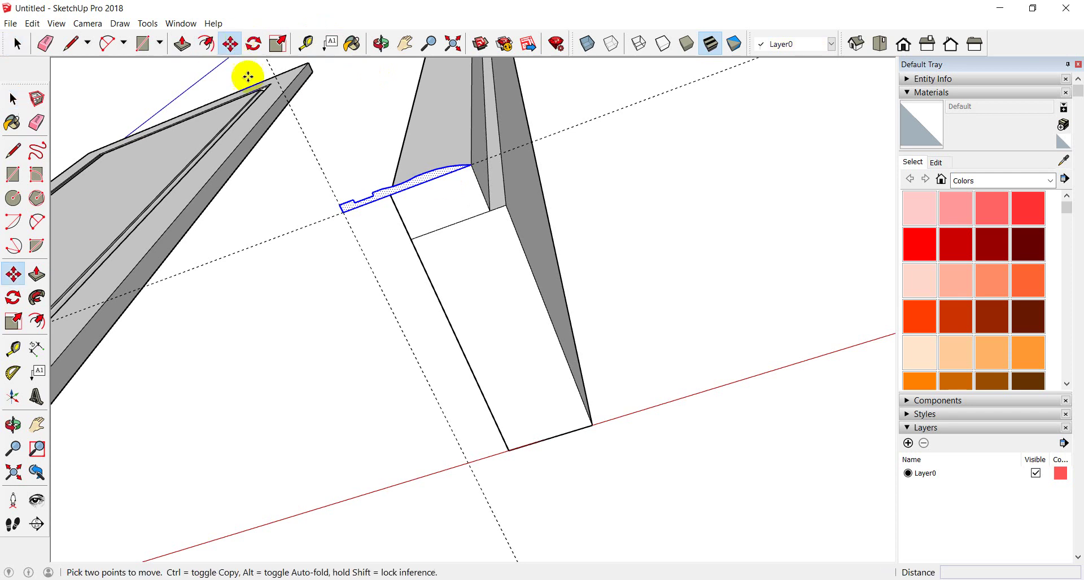
{"action": "left_click", "coordinate": [471, 165], "text": "ctrl"}
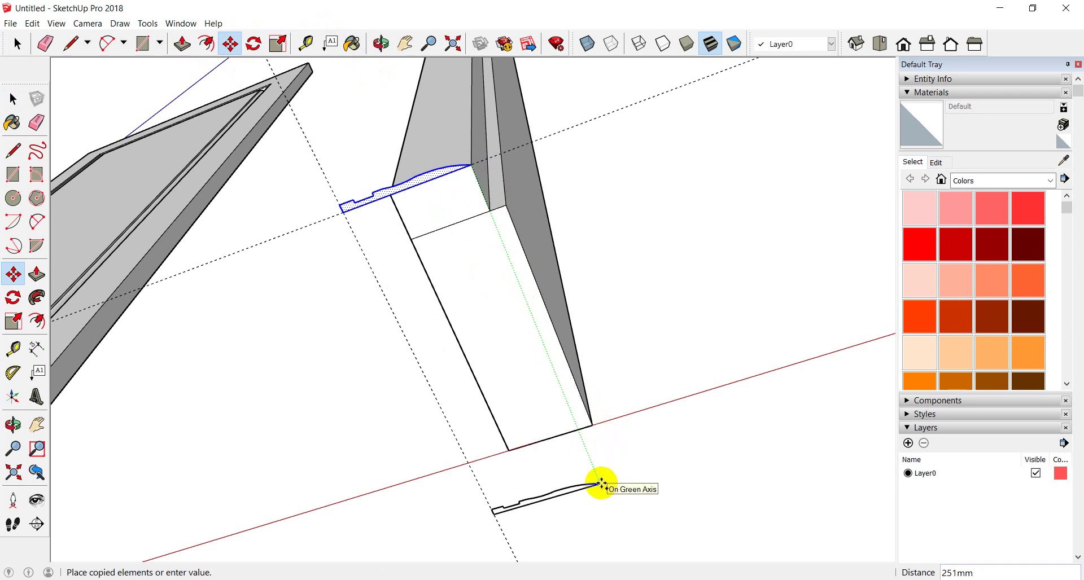
{"action": "left_click", "coordinate": [602, 484]}
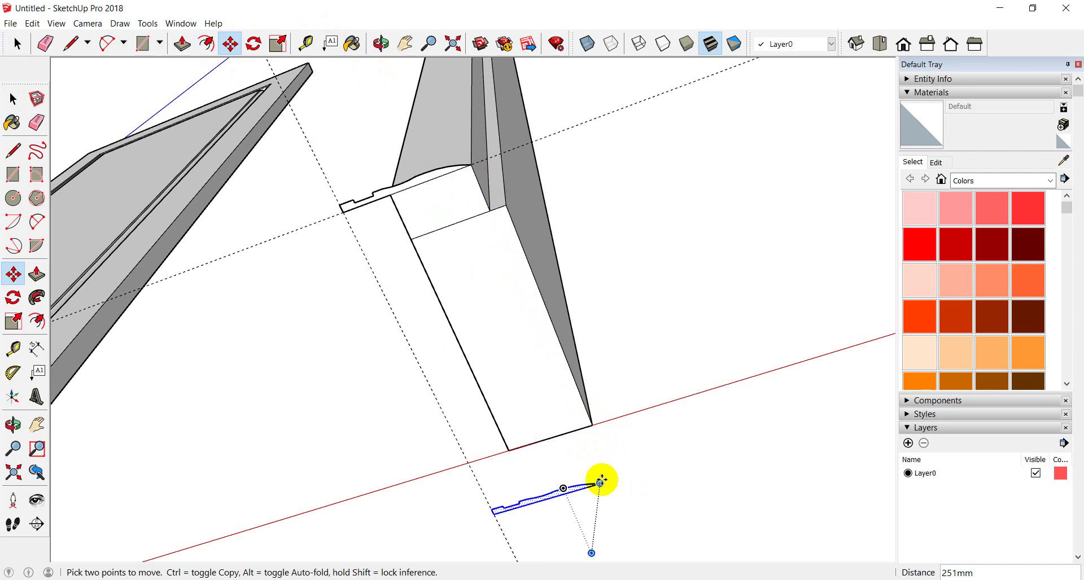
Flip the copied profile along the green axis and move it onto the jamb base
{"action": "right_click", "coordinate": [568, 493]}
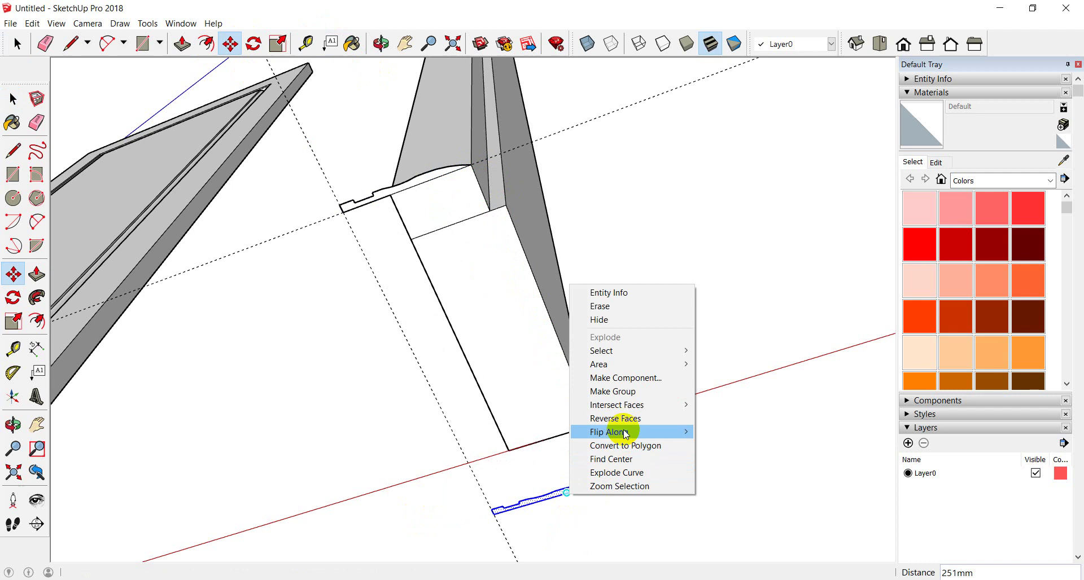
{"action": "mouse_move", "coordinate": [626, 432]}
{"action": "left_click", "coordinate": [754, 446]}
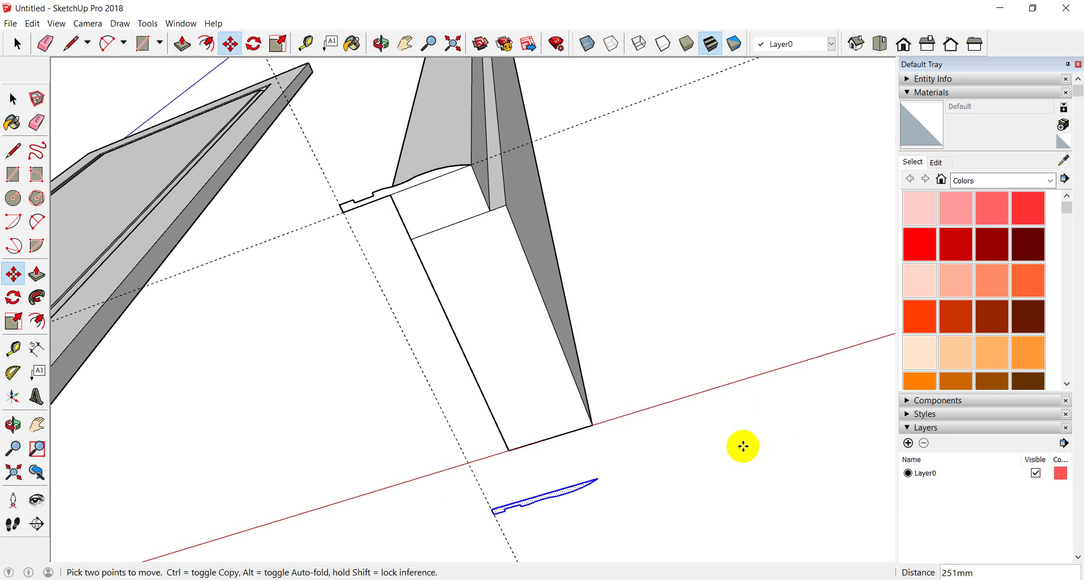
{"action": "scroll", "coordinate": [604, 483], "scroll_direction": "up", "scroll_amount": 2}
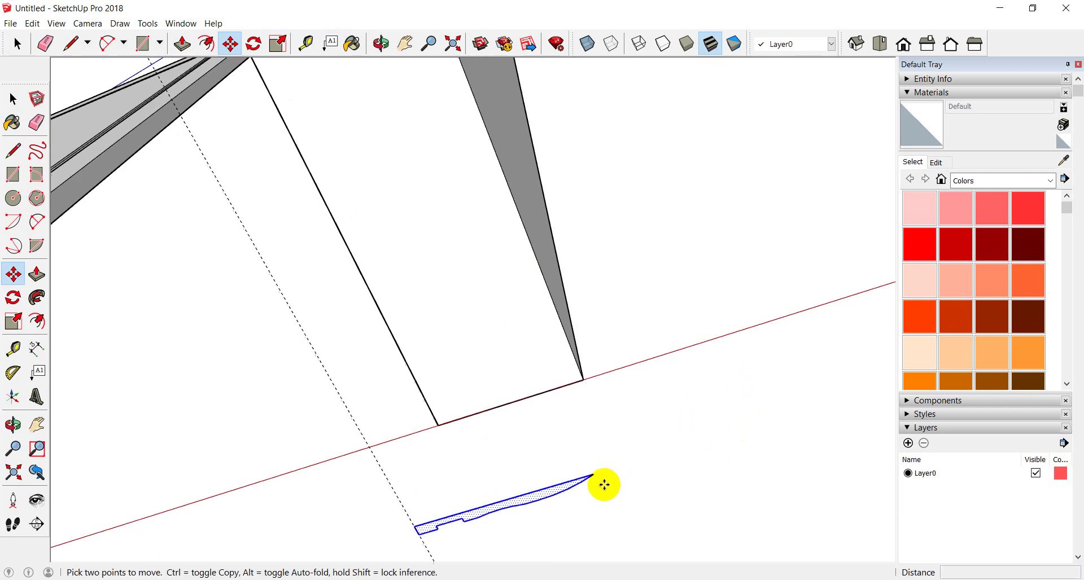
{"action": "scroll", "coordinate": [600, 481], "scroll_direction": "up", "scroll_amount": 2}
{"action": "left_click", "coordinate": [589, 470]}
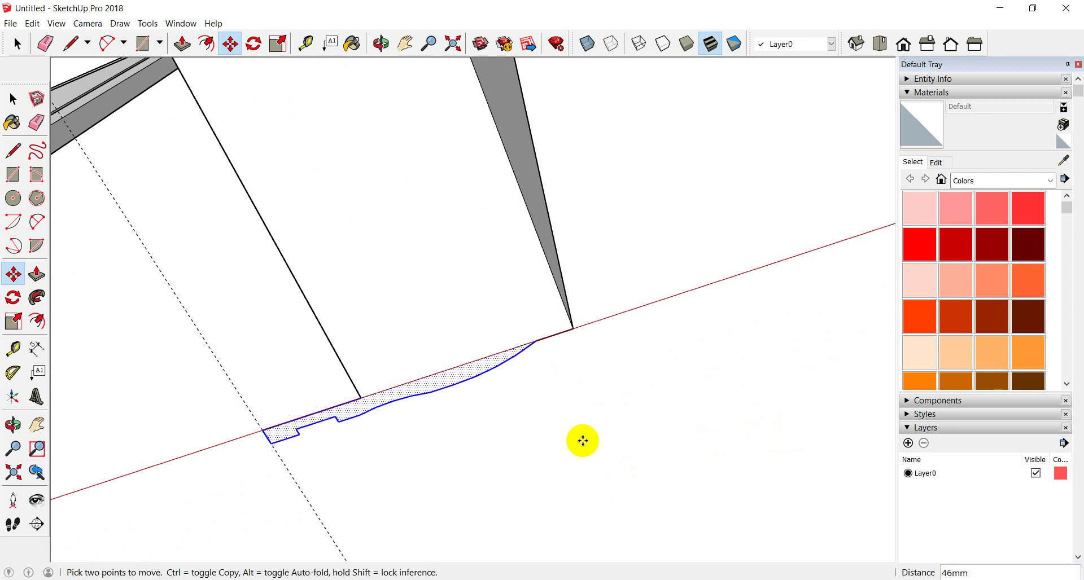
{"action": "scroll", "coordinate": [584, 440], "scroll_direction": "down", "scroll_amount": 5}
{"action": "scroll", "coordinate": [593, 435], "scroll_direction": "down", "scroll_amount": 2}
{"action": "mouse_move", "coordinate": [610, 421]}
{"action": "middle_mouse_down"}
{"action": "mouse_move", "coordinate": [603, 453]}
{"action": "mouse_move", "coordinate": [590, 453]}
{"action": "middle_mouse_up"}
{"action": "left_click", "coordinate": [18, 43]}
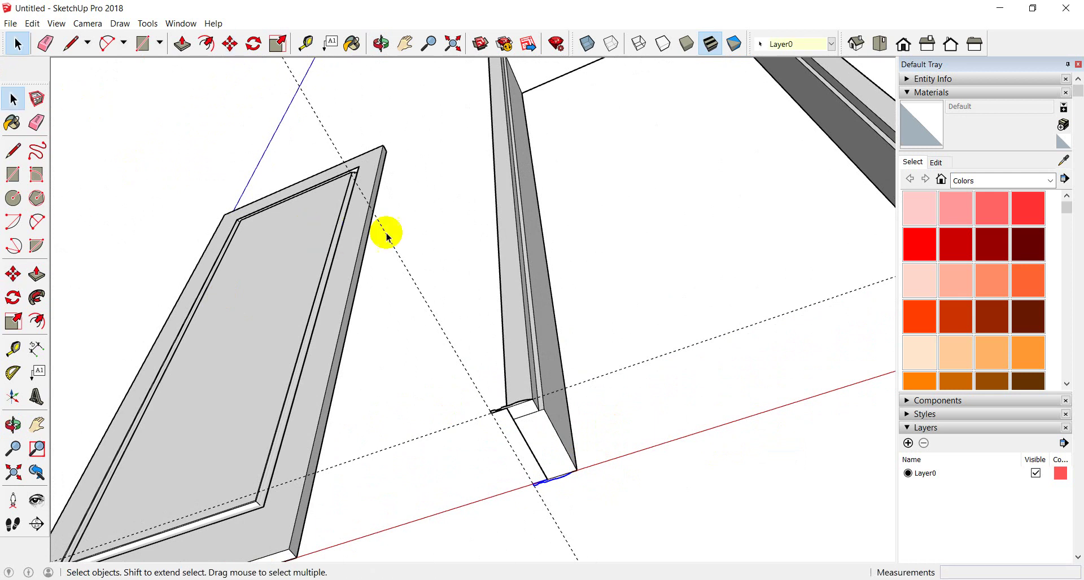
Sweep the molding profile with Follow Me along the frame's top and outer side edges
{"action": "scroll", "coordinate": [434, 229], "scroll_direction": "down", "scroll_amount": 3}
{"action": "scroll", "coordinate": [479, 234], "scroll_direction": "down", "scroll_amount": 2}
{"action": "mouse_move", "coordinate": [508, 233]}
{"action": "middle_mouse_down"}
{"action": "mouse_move", "coordinate": [552, 460]}
{"action": "mouse_move", "coordinate": [574, 85]}
{"action": "middle_mouse_up"}
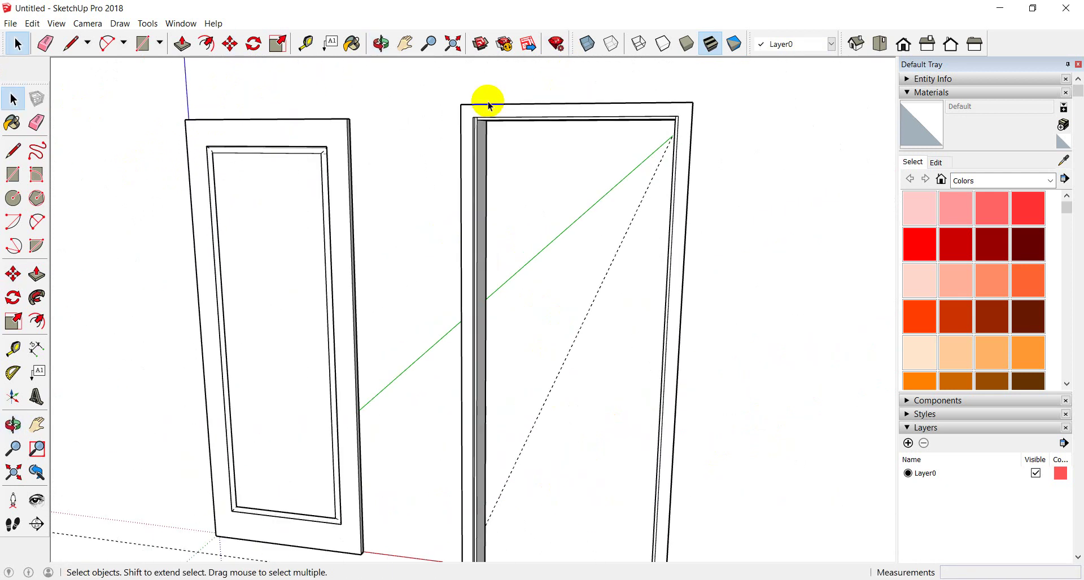
{"action": "left_click", "coordinate": [488, 111]}
{"action": "left_click", "coordinate": [488, 105]}
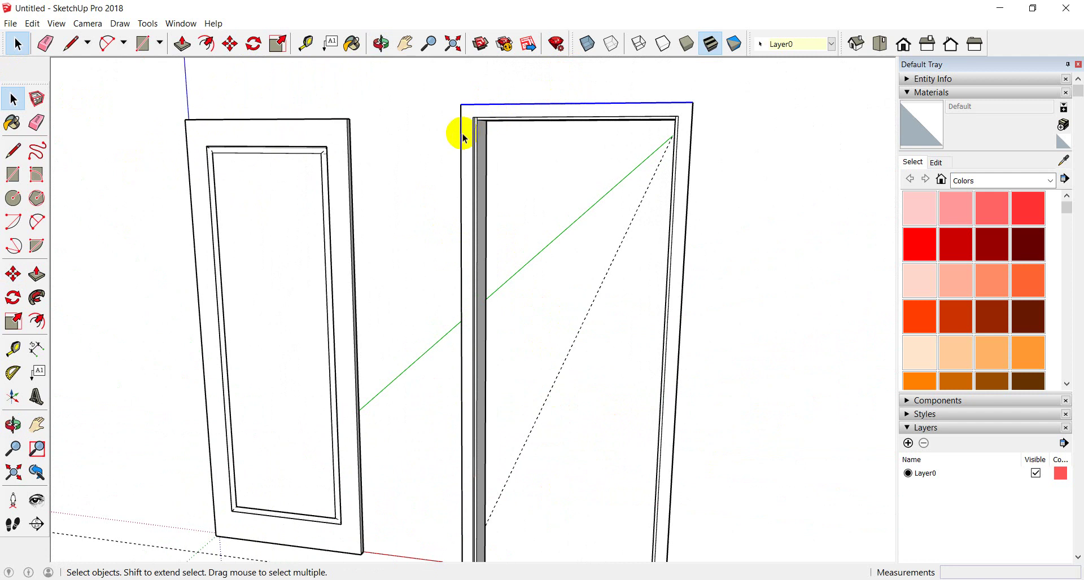
{"action": "left_click", "coordinate": [462, 136], "text": "shift"}
{"action": "left_click", "coordinate": [684, 285], "text": "shift"}
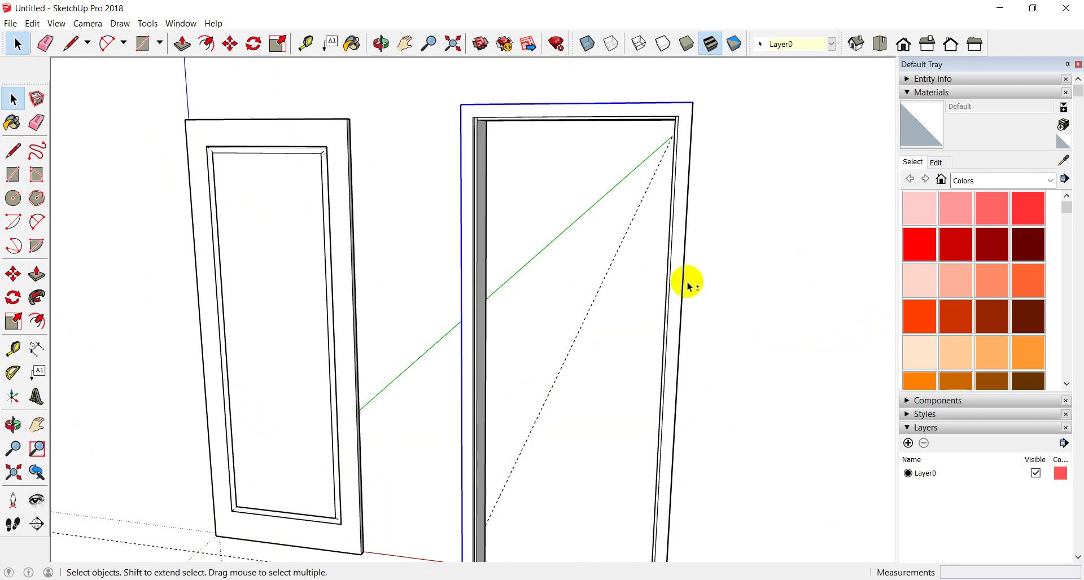
{"action": "scroll", "coordinate": [508, 399], "scroll_direction": "down", "scroll_amount": 3}
{"action": "scroll", "coordinate": [486, 472], "scroll_direction": "up", "scroll_amount": 5}
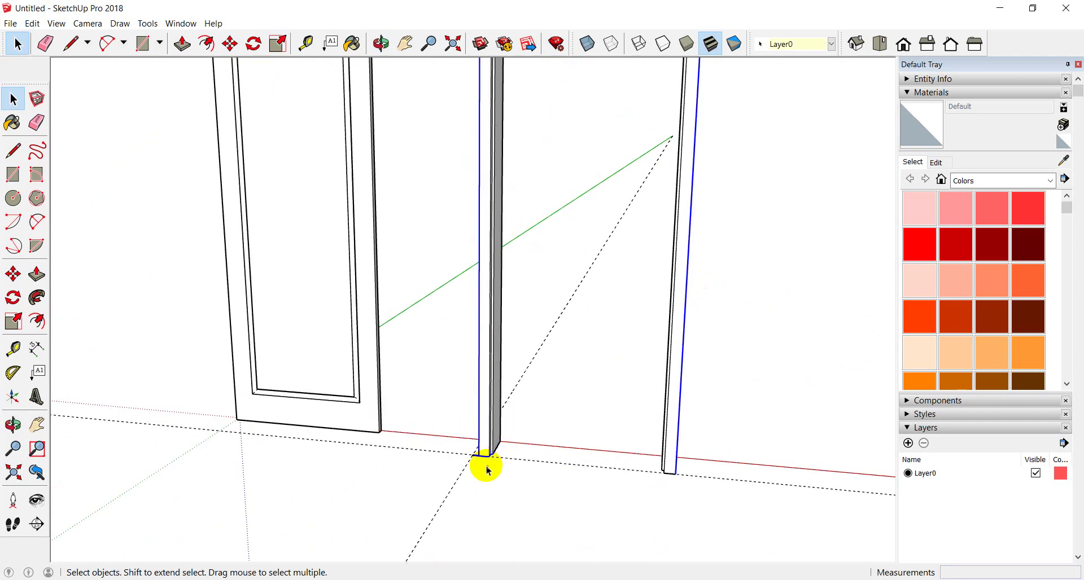
{"action": "scroll", "coordinate": [474, 461], "scroll_direction": "up", "scroll_amount": 2}
{"action": "scroll", "coordinate": [482, 510], "scroll_direction": "up", "scroll_amount": 2}
{"action": "scroll", "coordinate": [486, 459], "scroll_direction": "up", "scroll_amount": 2}
{"action": "scroll", "coordinate": [486, 459], "scroll_direction": "up", "scroll_amount": 2}
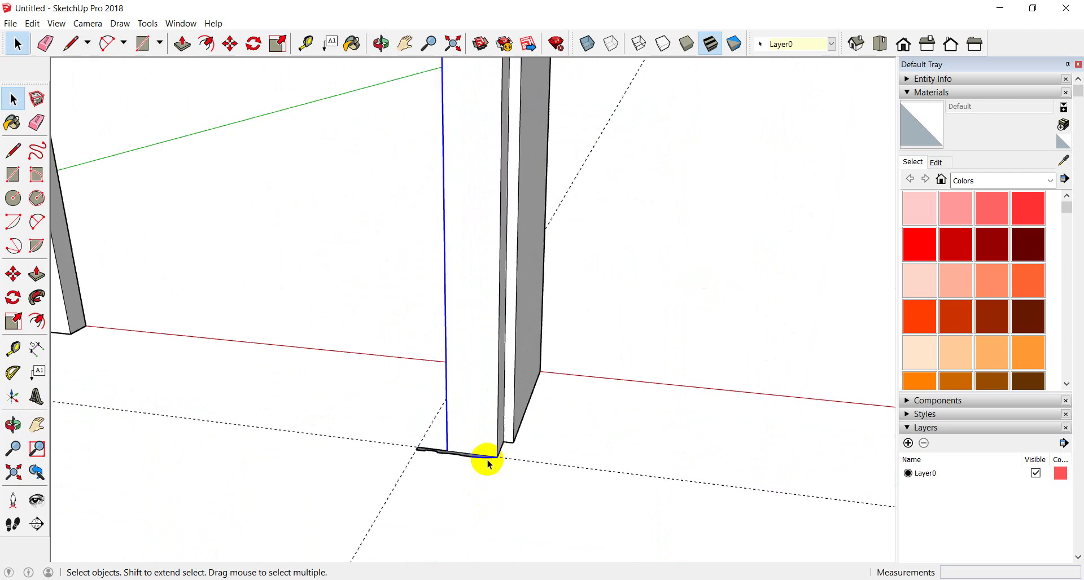
{"action": "scroll", "coordinate": [464, 452], "scroll_direction": "up", "scroll_amount": 2}
{"action": "left_click", "coordinate": [37, 297]}
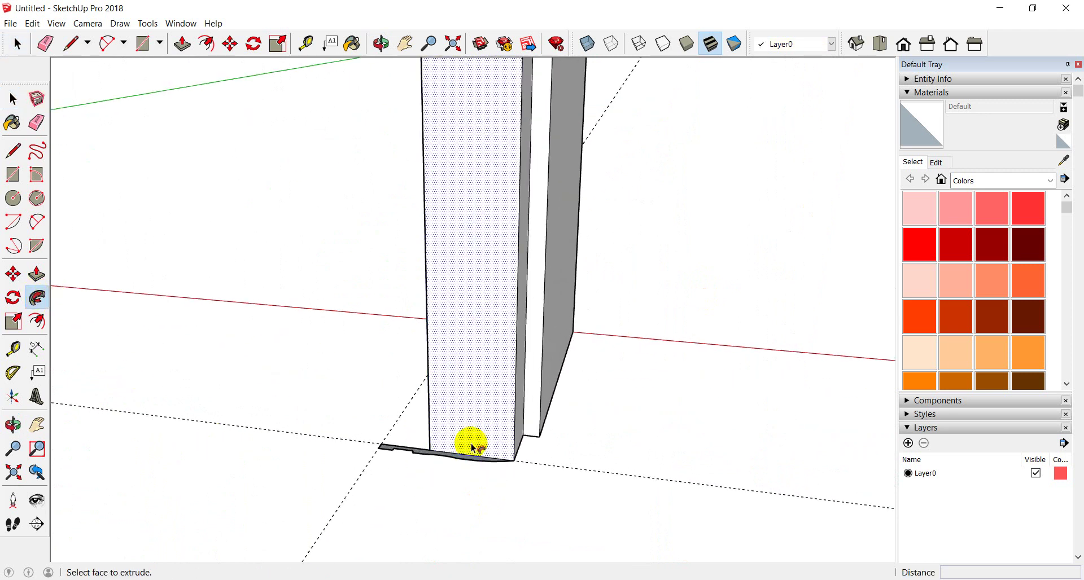
{"action": "scroll", "coordinate": [430, 454], "scroll_direction": "up", "scroll_amount": 2}
{"action": "scroll", "coordinate": [390, 455], "scroll_direction": "down", "scroll_amount": 1}
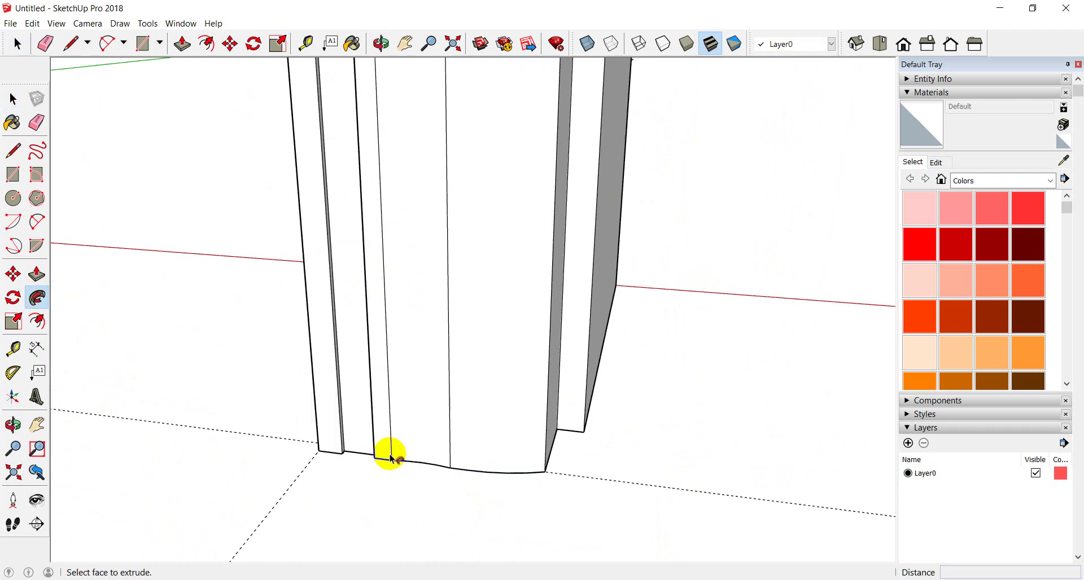
{"action": "scroll", "coordinate": [389, 455], "scroll_direction": "down", "scroll_amount": 2}
{"action": "scroll", "coordinate": [387, 457], "scroll_direction": "down", "scroll_amount": 2}
{"action": "scroll", "coordinate": [387, 458], "scroll_direction": "down", "scroll_amount": 2}
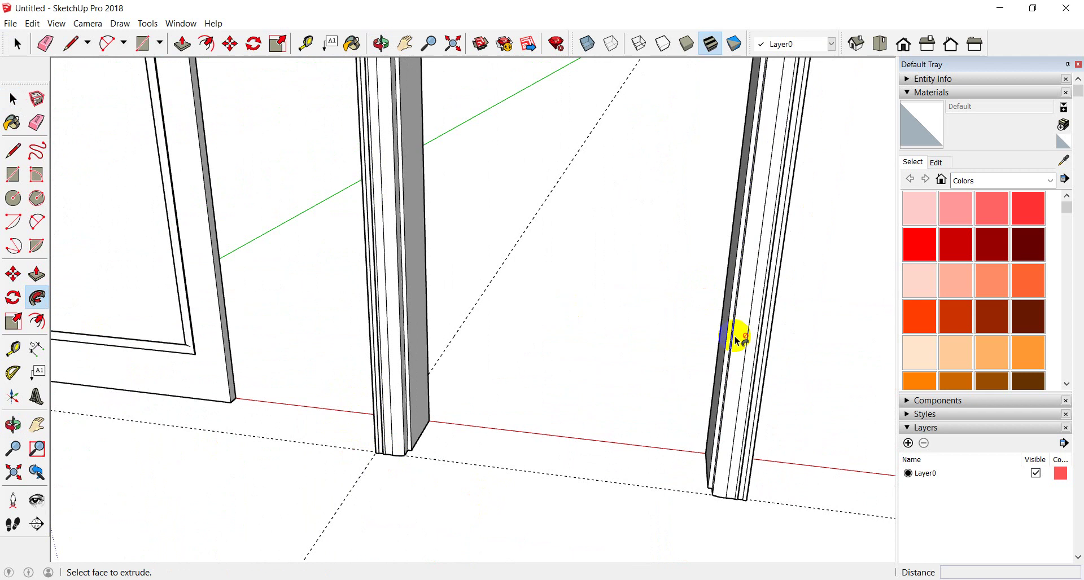
{"action": "mouse_move", "coordinate": [738, 339]}
{"action": "middle_mouse_down"}
{"action": "mouse_move", "coordinate": [600, 394]}
{"action": "mouse_move", "coordinate": [387, 404]}
{"action": "mouse_move", "coordinate": [330, 387]}
{"action": "middle_mouse_up"}
{"action": "scroll", "coordinate": [525, 389], "scroll_direction": "down", "scroll_amount": 2}
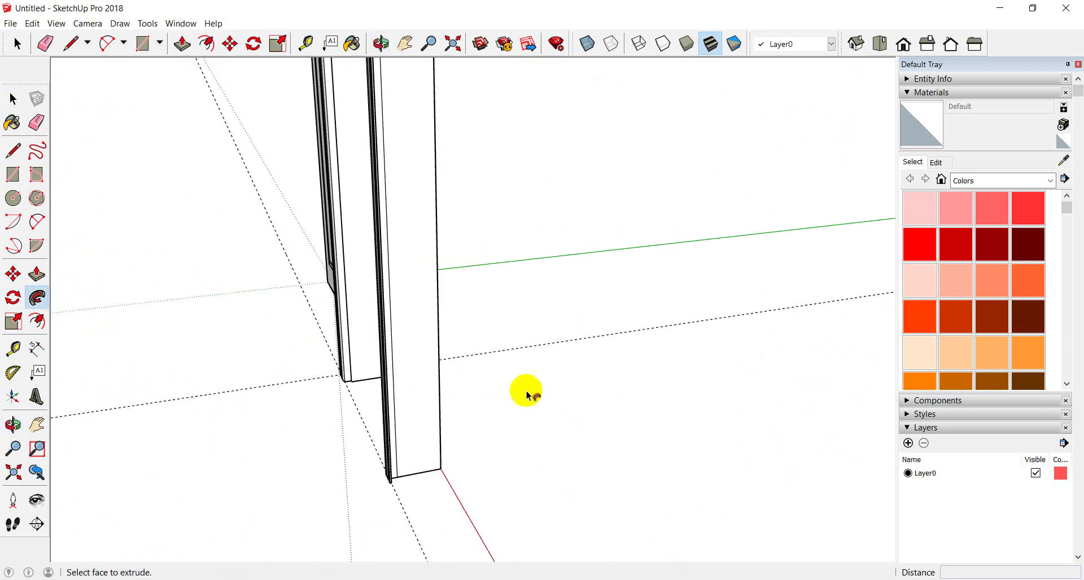
{"action": "mouse_move", "coordinate": [525, 389]}
{"action": "middle_mouse_down"}
{"action": "mouse_move", "coordinate": [220, 399]}
{"action": "mouse_move", "coordinate": [316, 359]}
{"action": "middle_mouse_up"}
{"action": "scroll", "coordinate": [316, 359], "scroll_direction": "up", "scroll_amount": 2}
{"action": "scroll", "coordinate": [358, 286], "scroll_direction": "up", "scroll_amount": 2}
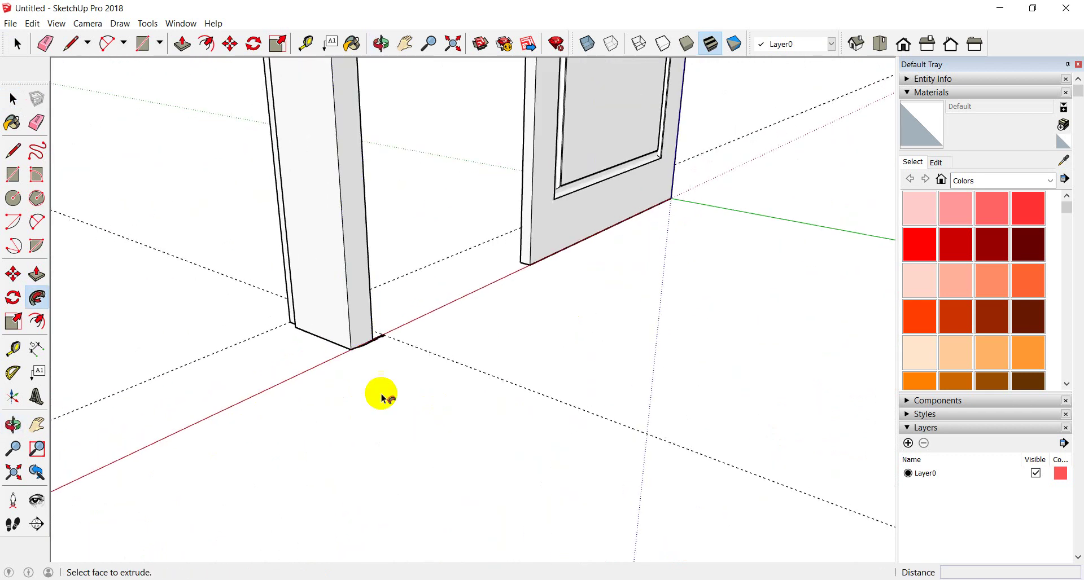
Select the frame's inner top and left vertical edges and sweep the base profile along them
{"action": "left_click", "coordinate": [17, 44]}
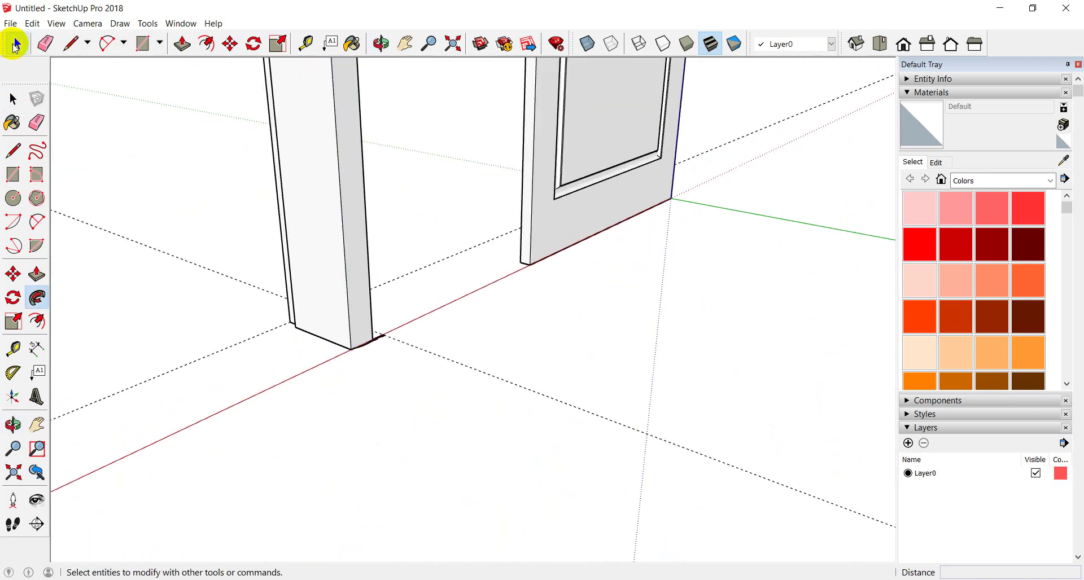
{"action": "left_click", "coordinate": [365, 204]}
{"action": "mouse_move", "coordinate": [365, 204]}
{"action": "middle_mouse_down"}
{"action": "mouse_move", "coordinate": [561, 461]}
{"action": "mouse_move", "coordinate": [595, 462]}
{"action": "middle_mouse_up"}
{"action": "scroll", "coordinate": [595, 462], "scroll_direction": "down", "scroll_amount": 2}
{"action": "scroll", "coordinate": [503, 73], "scroll_direction": "up", "scroll_amount": 2}
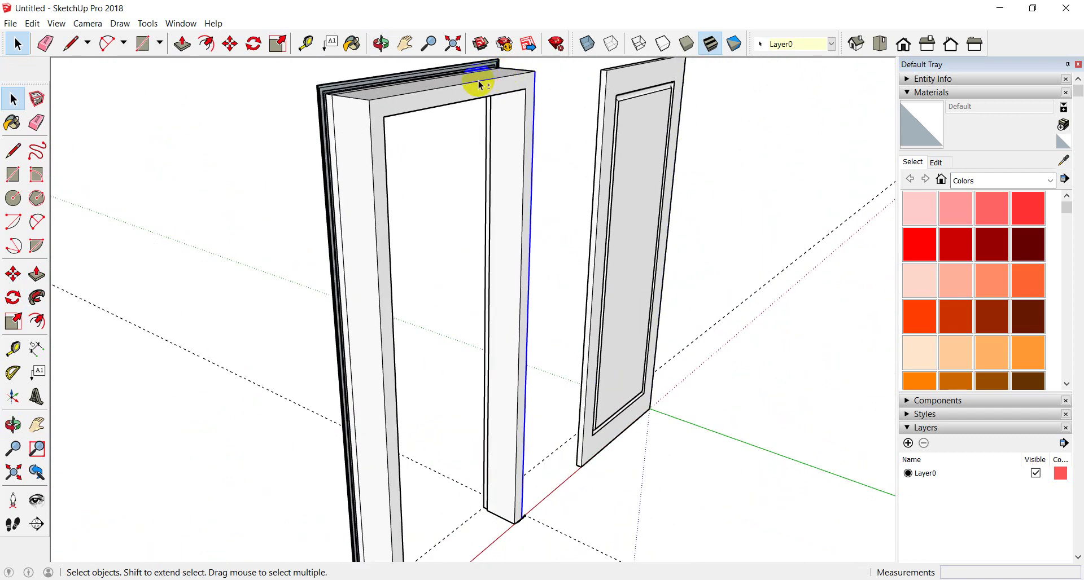
{"action": "left_click", "coordinate": [481, 85], "text": "shift"}
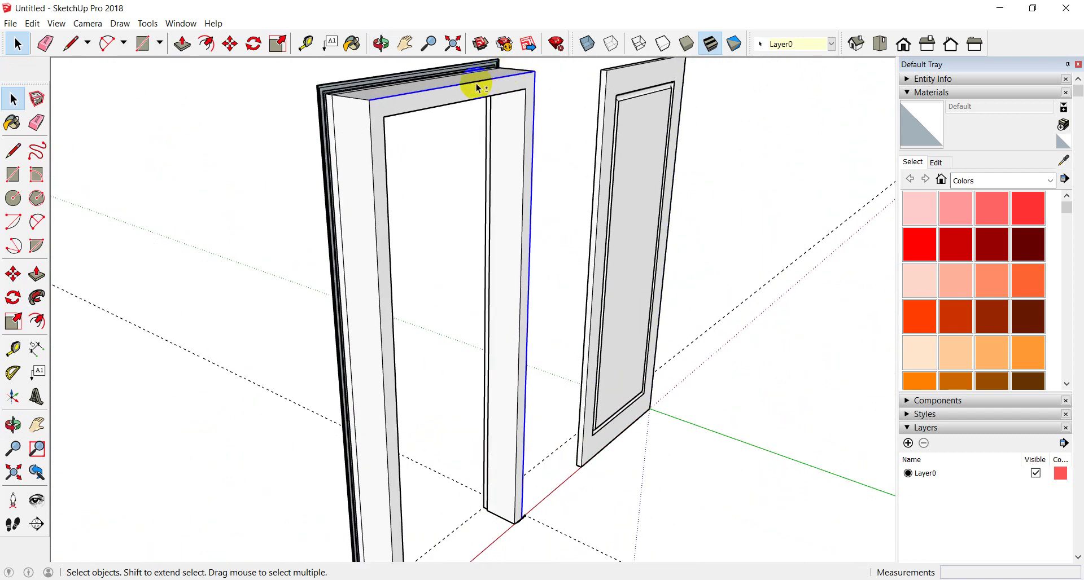
{"action": "left_click", "coordinate": [372, 157], "text": "shift"}
{"action": "scroll", "coordinate": [327, 136], "scroll_direction": "down", "scroll_amount": 2}
{"action": "mouse_move", "coordinate": [288, 116]}
{"action": "middle_mouse_down"}
{"action": "mouse_move", "coordinate": [438, 302]}
{"action": "mouse_move", "coordinate": [438, 421]}
{"action": "middle_mouse_up"}
{"action": "scroll", "coordinate": [455, 363], "scroll_direction": "up", "scroll_amount": 3}
{"action": "scroll", "coordinate": [446, 366], "scroll_direction": "up", "scroll_amount": 2}
{"action": "scroll", "coordinate": [435, 374], "scroll_direction": "up", "scroll_amount": 2}
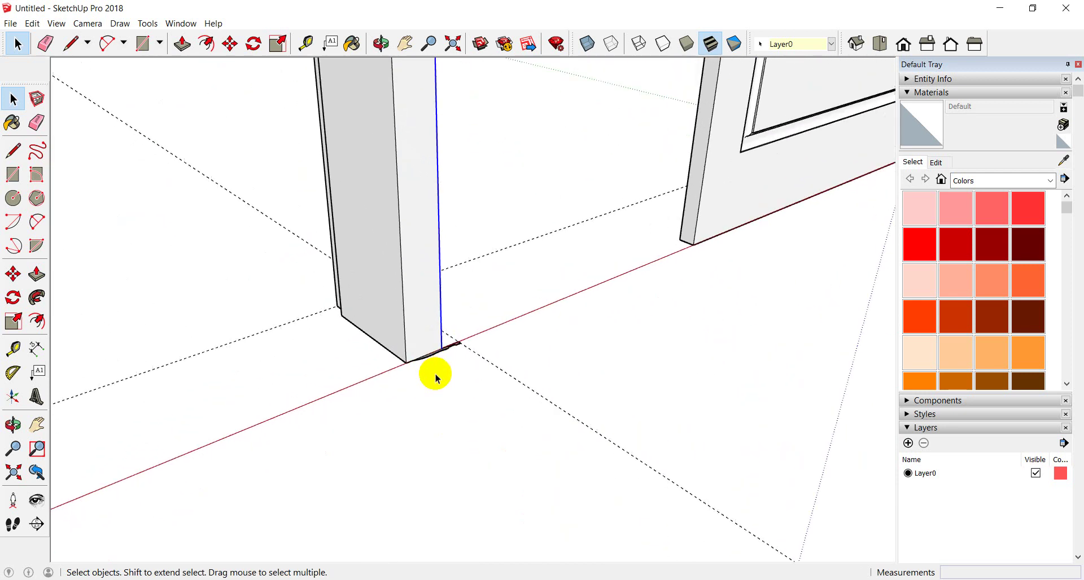
{"action": "scroll", "coordinate": [436, 376], "scroll_direction": "up", "scroll_amount": 2}
{"action": "scroll", "coordinate": [437, 378], "scroll_direction": "up", "scroll_amount": 2}
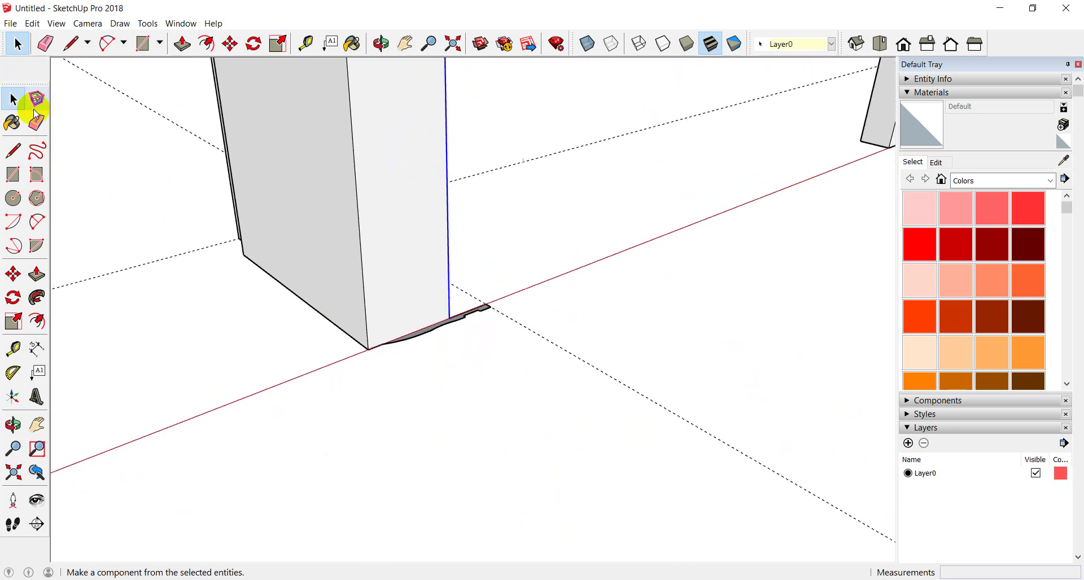
{"action": "left_click", "coordinate": [37, 298]}
{"action": "left_click", "coordinate": [450, 319]}
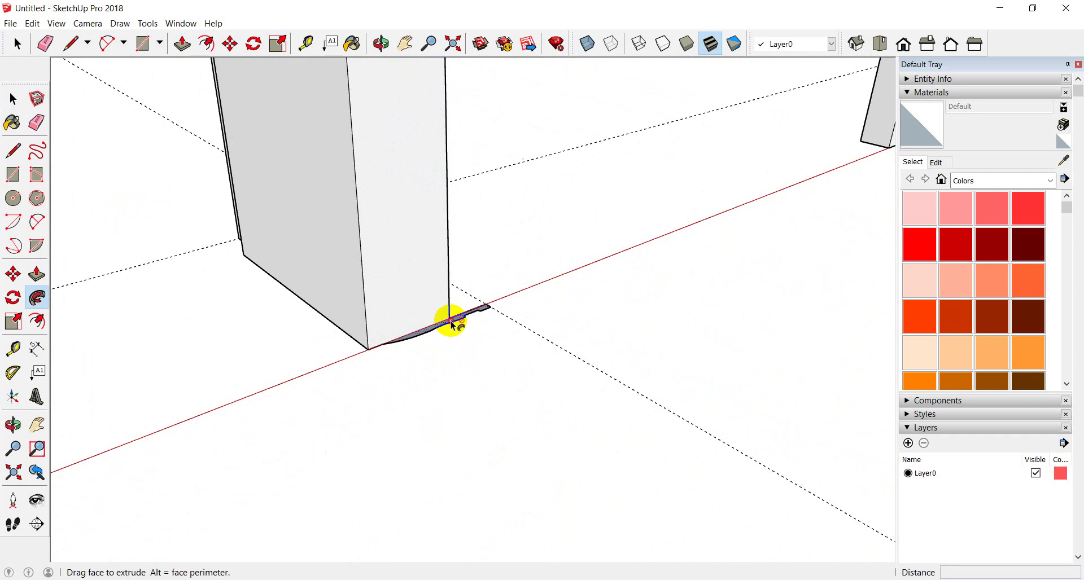
{"action": "scroll", "coordinate": [515, 339], "scroll_direction": "down", "scroll_amount": 1}
{"action": "scroll", "coordinate": [515, 339], "scroll_direction": "down", "scroll_amount": 1}
{"action": "scroll", "coordinate": [533, 341], "scroll_direction": "down", "scroll_amount": 2}
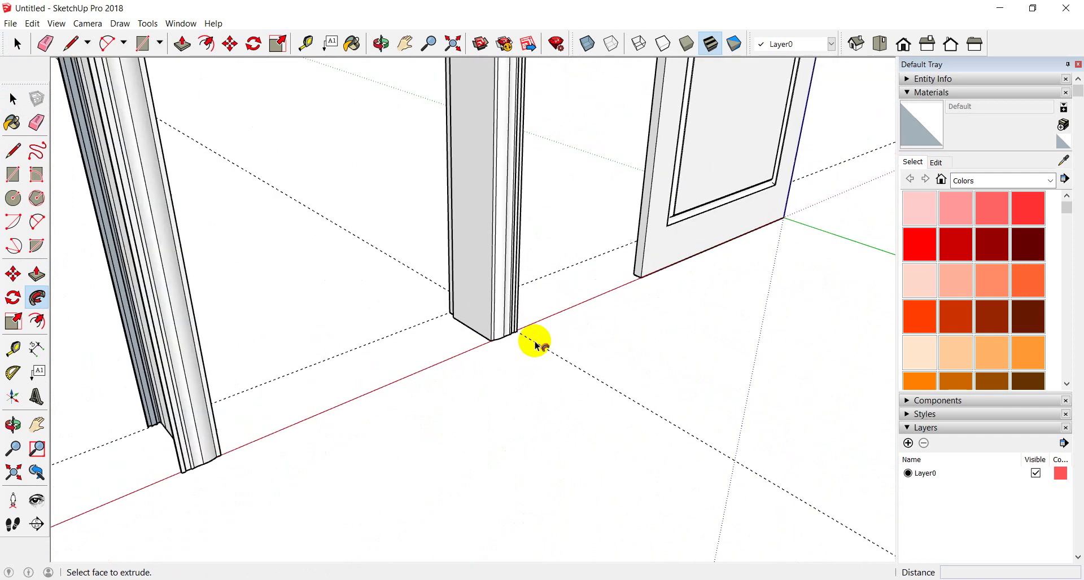
{"action": "scroll", "coordinate": [537, 343], "scroll_direction": "down", "scroll_amount": 2}
{"action": "scroll", "coordinate": [542, 340], "scroll_direction": "down", "scroll_amount": 2}
{"action": "mouse_move", "coordinate": [542, 340]}
{"action": "middle_mouse_down"}
{"action": "mouse_move", "coordinate": [668, 321]}
{"action": "mouse_move", "coordinate": [649, 316]}
{"action": "middle_mouse_up"}
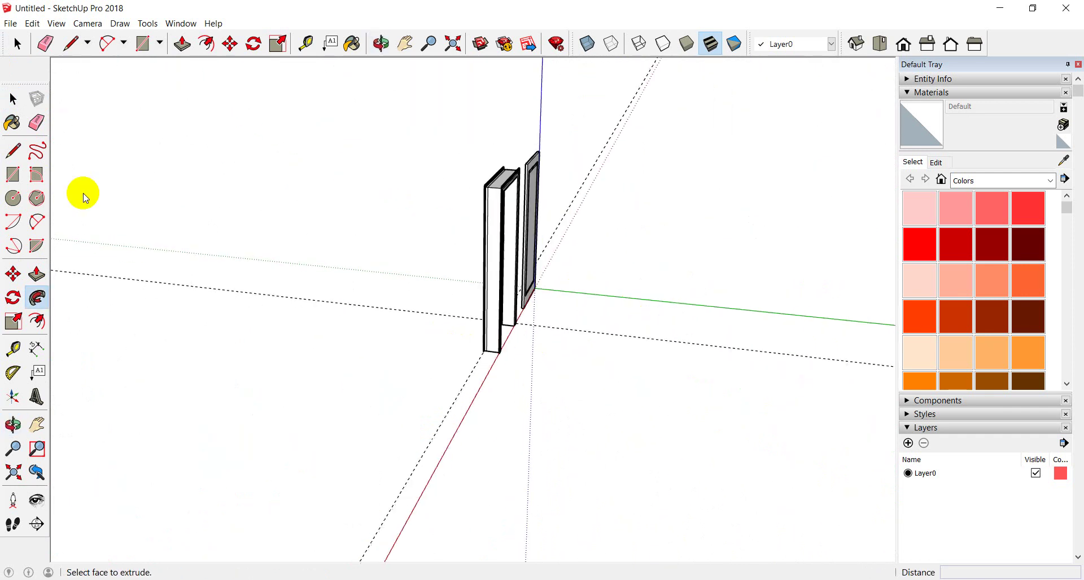
Select the entire molded door frame and make it a group
{"action": "left_click", "coordinate": [17, 43]}
{"action": "scroll", "coordinate": [484, 237], "scroll_direction": "up", "scroll_amount": 2}
{"action": "scroll", "coordinate": [501, 206], "scroll_direction": "up", "scroll_amount": 1}
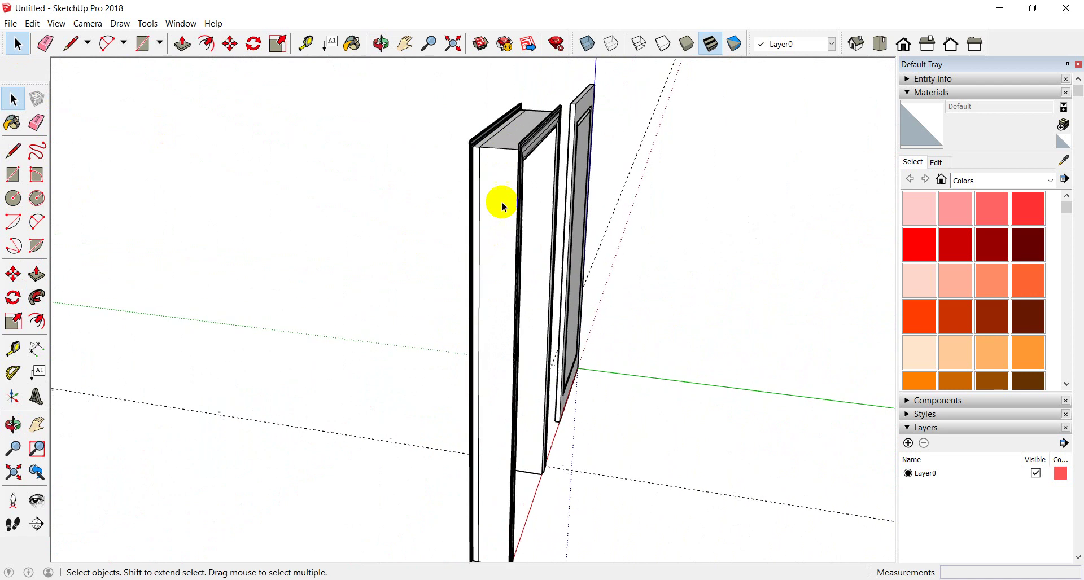
{"action": "mouse_move", "coordinate": [501, 205]}
{"action": "middle_mouse_down"}
{"action": "mouse_move", "coordinate": [416, 237]}
{"action": "mouse_move", "coordinate": [372, 117]}
{"action": "middle_mouse_up"}
{"action": "scroll", "coordinate": [373, 117], "scroll_direction": "up", "scroll_amount": 1}
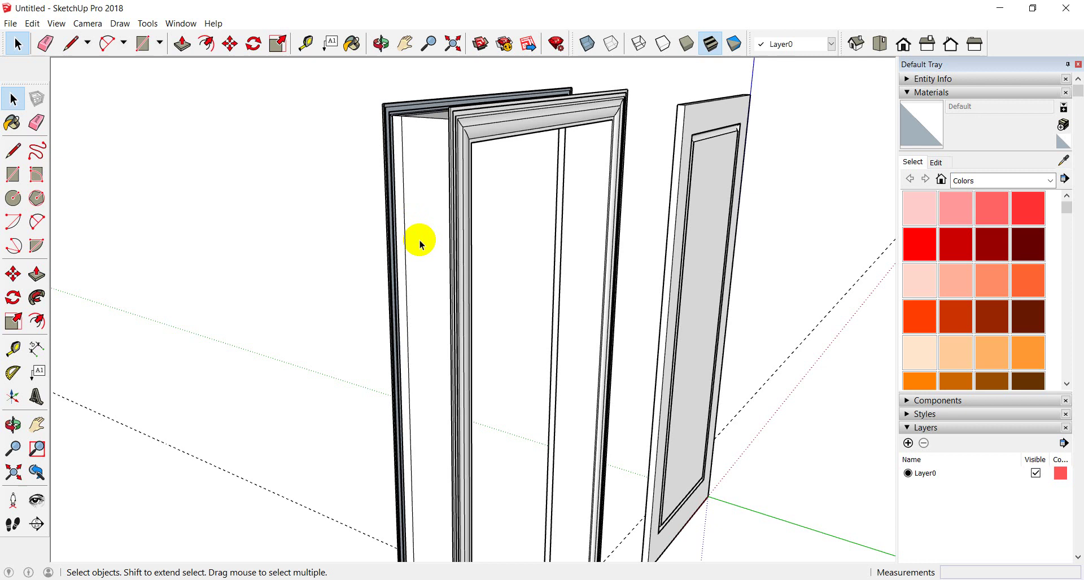
{"action": "scroll", "coordinate": [336, 252], "scroll_direction": "down", "scroll_amount": 2}
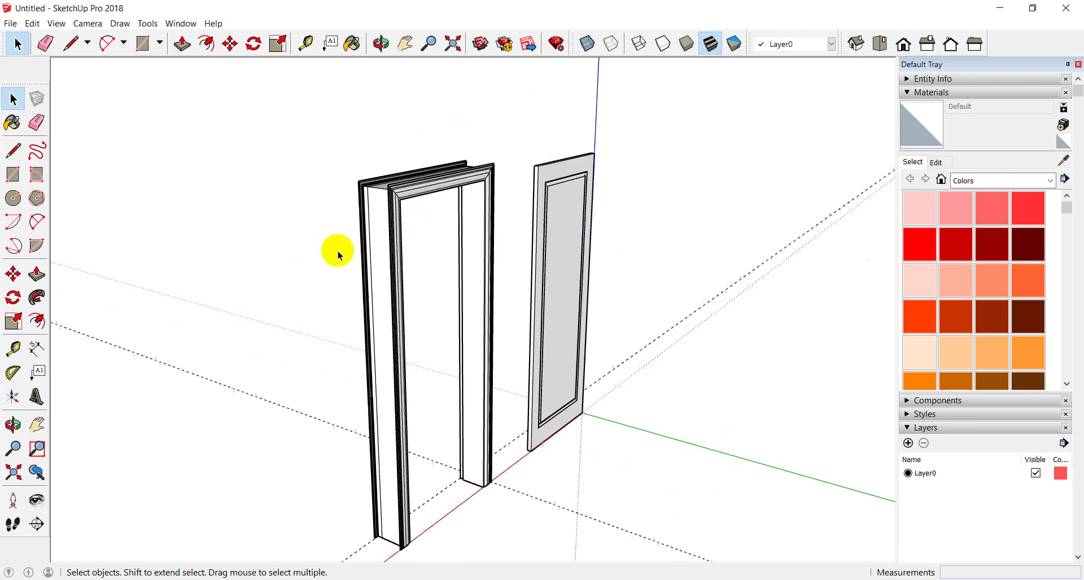
{"action": "scroll", "coordinate": [358, 307], "scroll_direction": "down", "scroll_amount": 2}
{"action": "mouse_move", "coordinate": [358, 307]}
{"action": "middle_mouse_down"}
{"action": "mouse_move", "coordinate": [316, 381]}
{"action": "mouse_move", "coordinate": [813, 358]}
{"action": "mouse_move", "coordinate": [576, 406]}
{"action": "middle_mouse_up"}
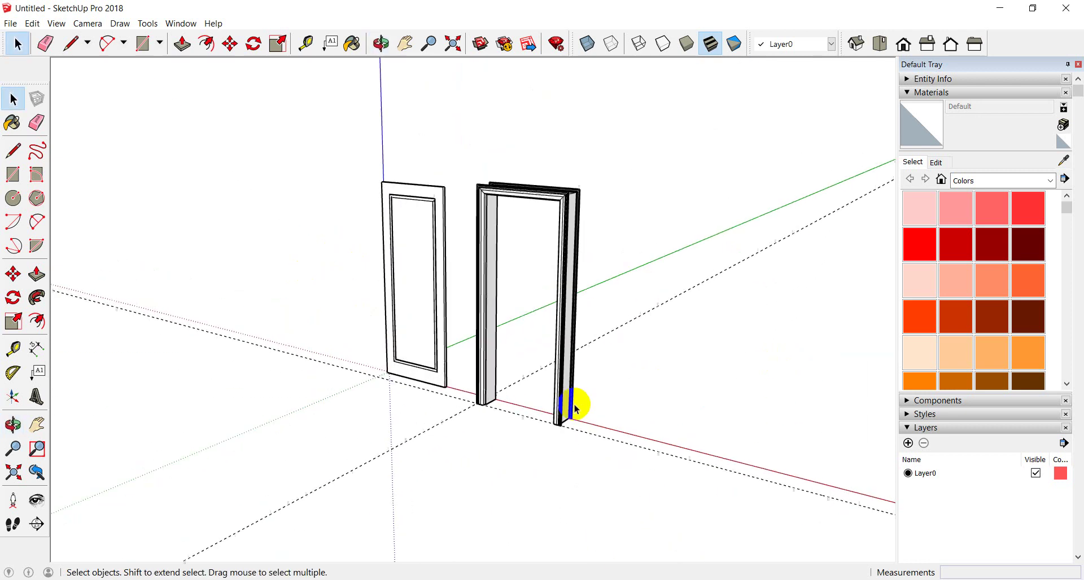
{"action": "scroll", "coordinate": [581, 249], "scroll_direction": "up", "scroll_amount": 1}
{"action": "left_click", "coordinate": [569, 248]}
{"action": "triple_click", "coordinate": [570, 249]}
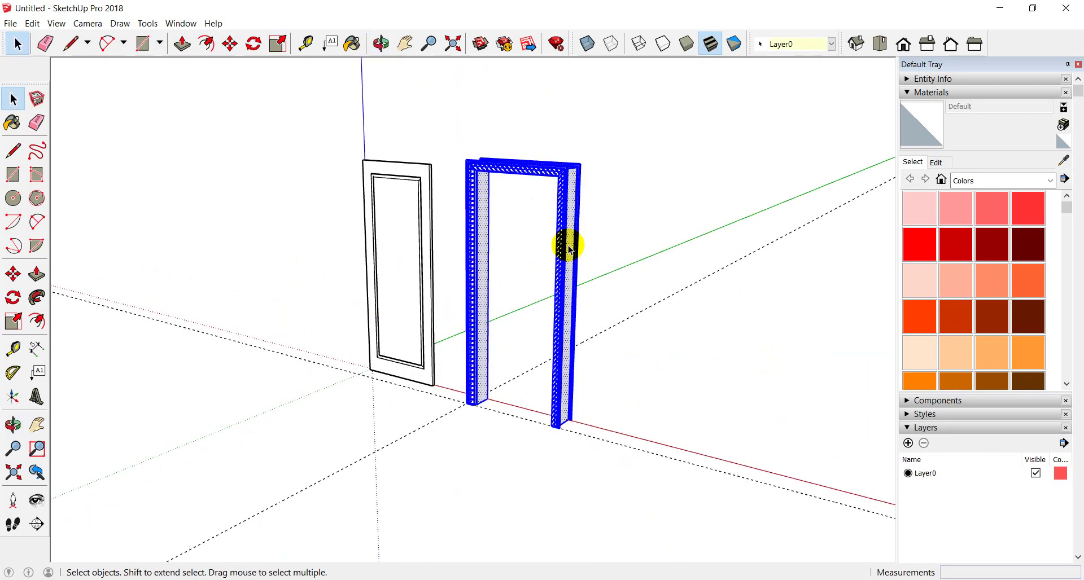
{"action": "right_click", "coordinate": [570, 250]}
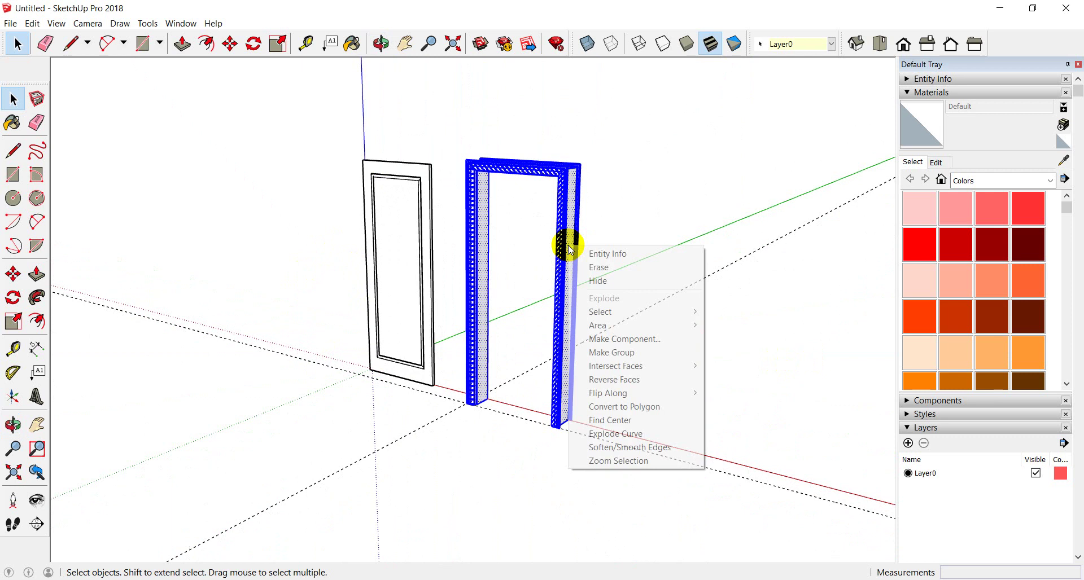
{"action": "left_click", "coordinate": [607, 357]}
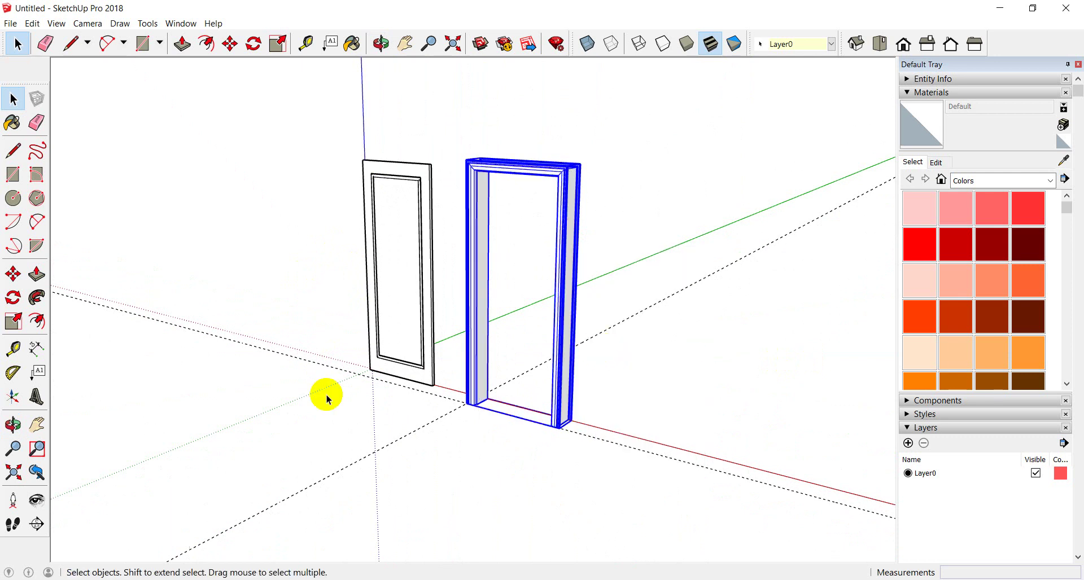
Select the paneled door leaf with its edges and make it a separate group
{"action": "left_click", "coordinate": [227, 406]}
{"action": "scroll", "coordinate": [427, 383], "scroll_direction": "up", "scroll_amount": 3}
{"action": "left_click", "coordinate": [428, 374]}
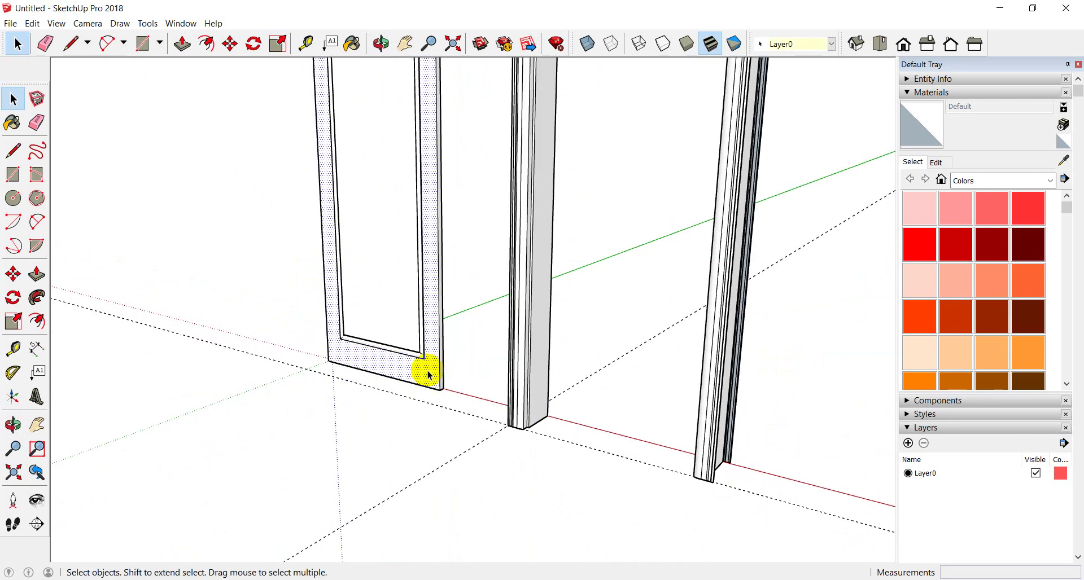
{"action": "double_click", "coordinate": [428, 374]}
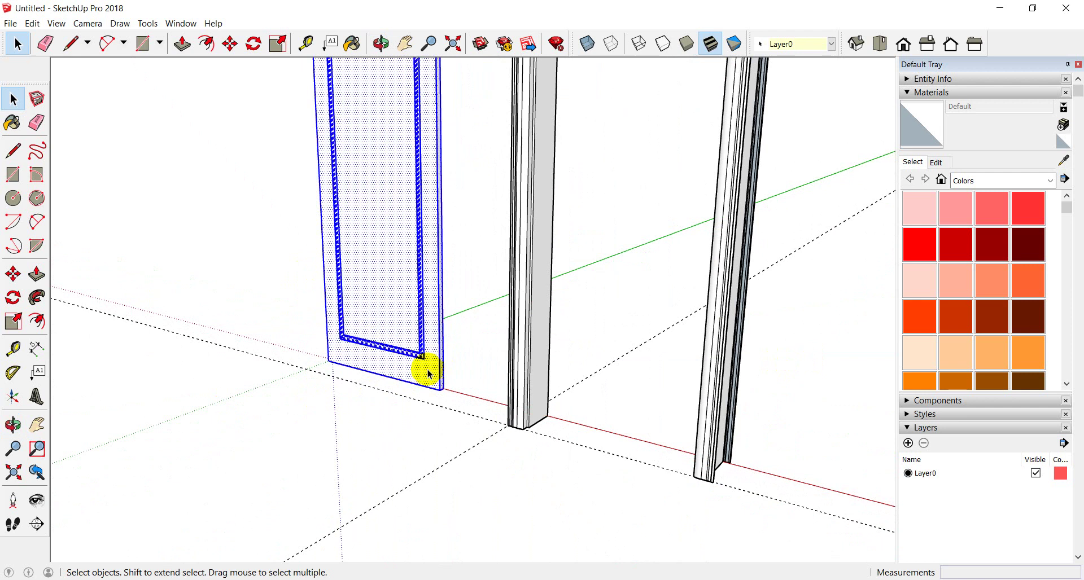
{"action": "right_click", "coordinate": [428, 373]}
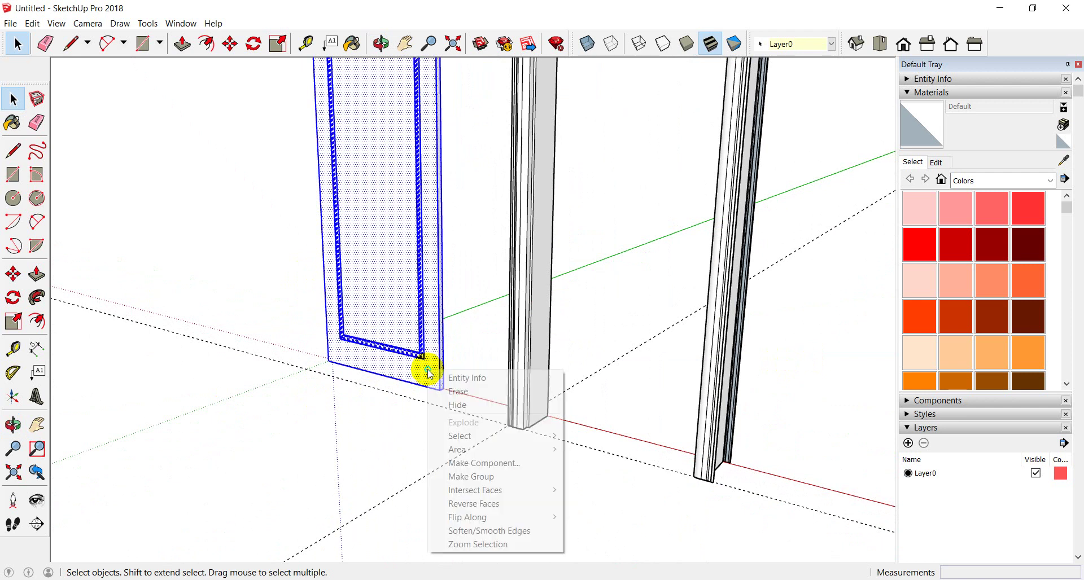
{"action": "left_click", "coordinate": [459, 477]}
{"action": "left_click", "coordinate": [245, 452]}
{"action": "scroll", "coordinate": [394, 503], "scroll_direction": "down", "scroll_amount": 3}
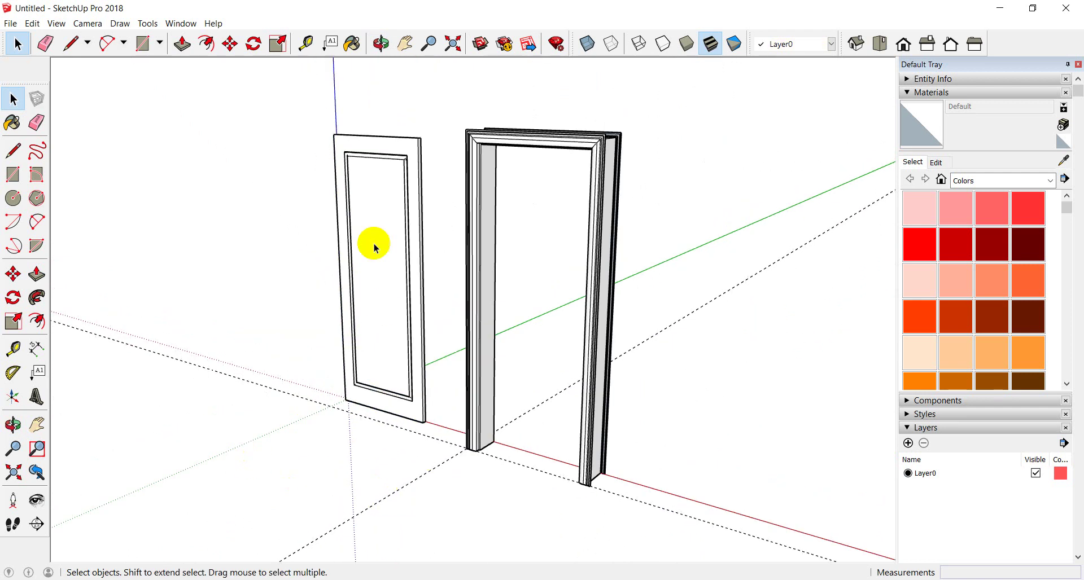
{"action": "scroll", "coordinate": [370, 241], "scroll_direction": "up", "scroll_amount": 3}
{"action": "scroll", "coordinate": [418, 307], "scroll_direction": "down", "scroll_amount": 3}
{"action": "middle_click_drag", "start_coordinate": [440, 339], "coordinate": [550, 314]}
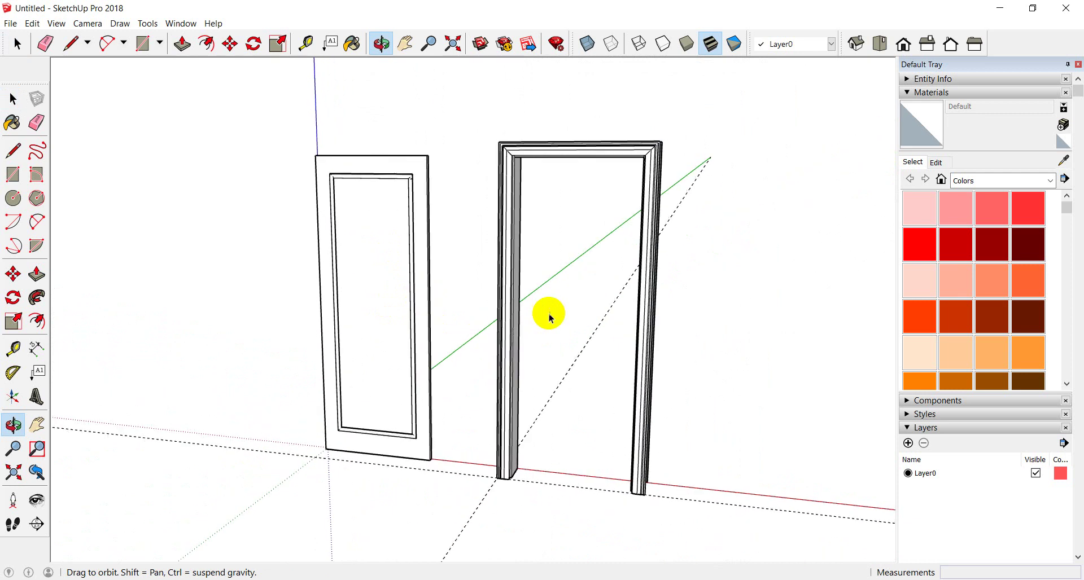
{"action": "scroll", "coordinate": [416, 346], "scroll_direction": "up", "scroll_amount": 2}
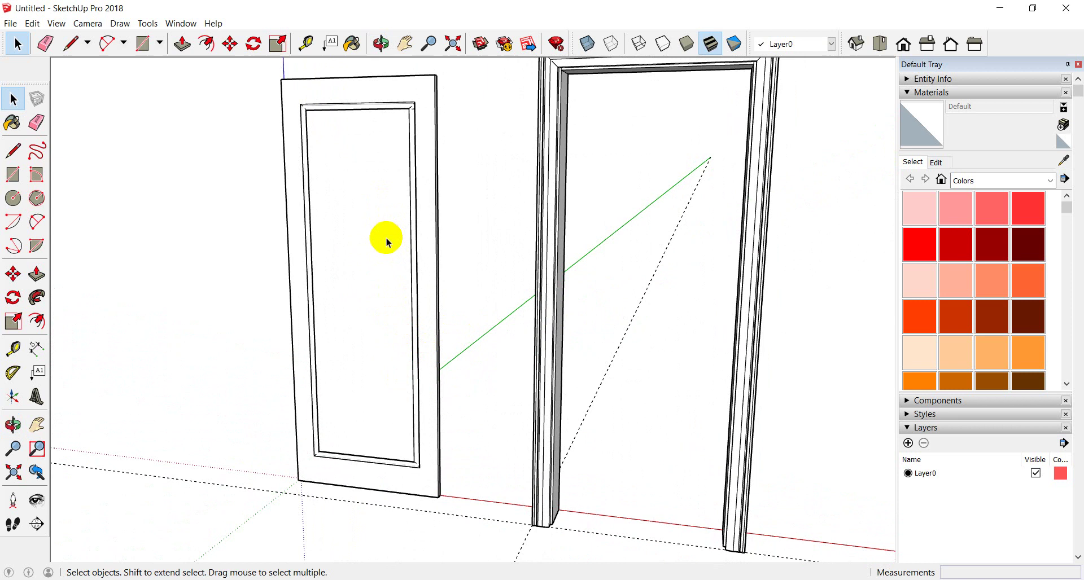
{"action": "scroll", "coordinate": [388, 243], "scroll_direction": "down", "scroll_amount": 1}
{"action": "scroll", "coordinate": [380, 346], "scroll_direction": "down", "scroll_amount": 1}
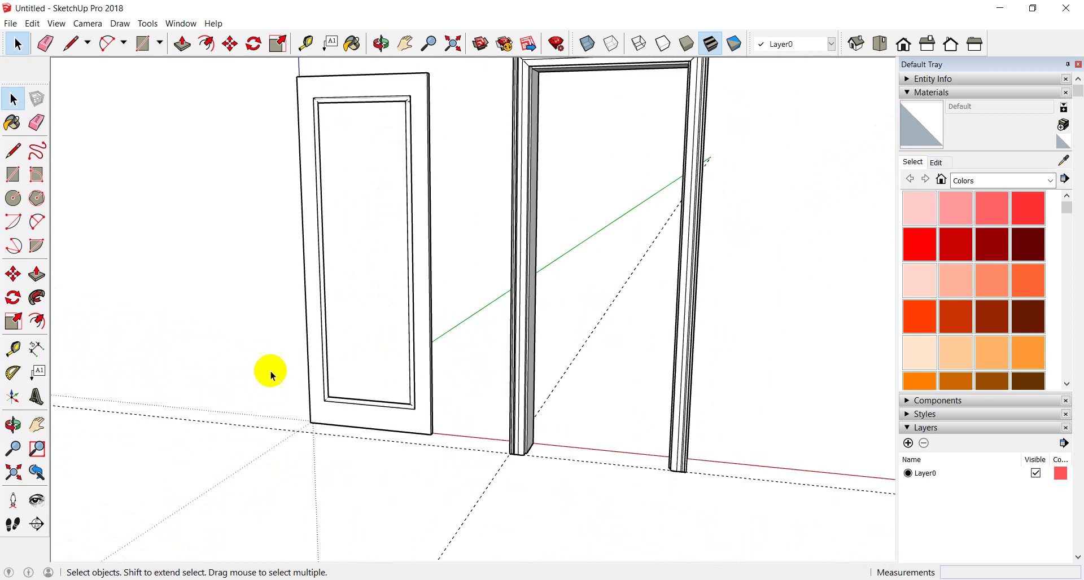
Move the door leaf by its bottom-left corner into the frame against the left post
{"action": "left_click", "coordinate": [229, 44]}
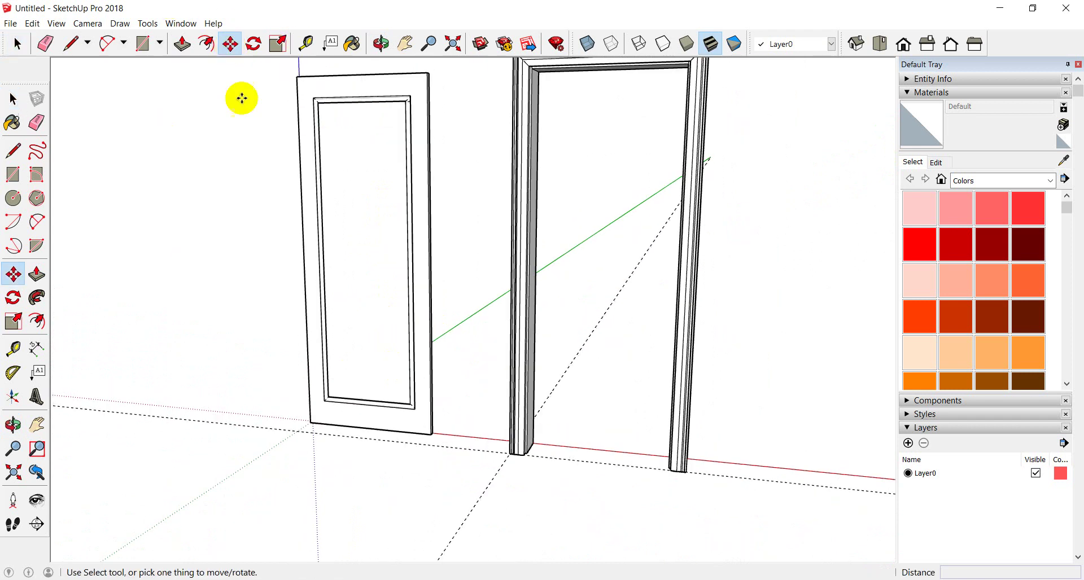
{"action": "scroll", "coordinate": [322, 392], "scroll_direction": "up", "scroll_amount": 3}
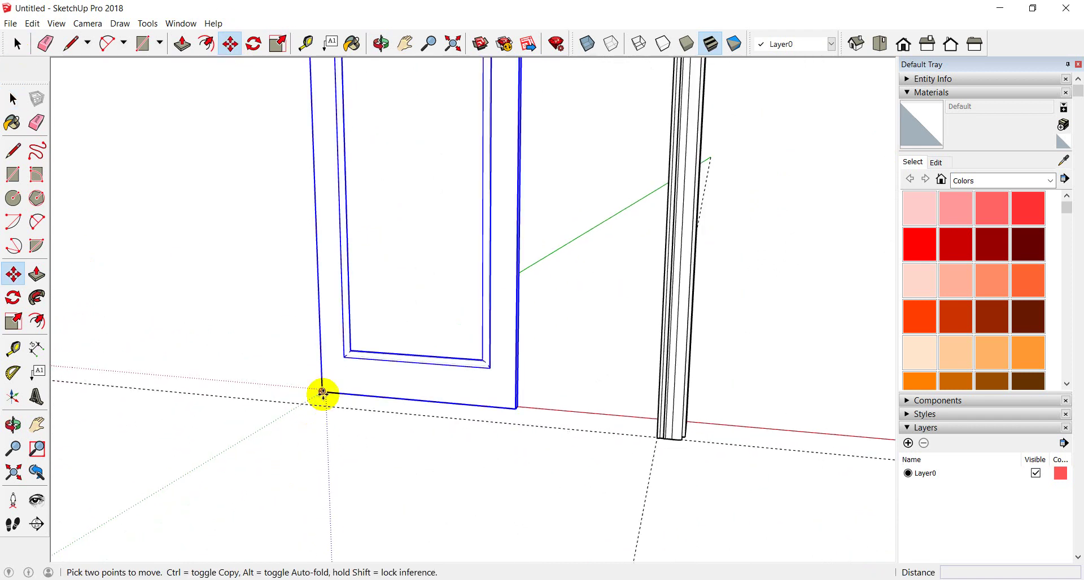
{"action": "scroll", "coordinate": [319, 400], "scroll_direction": "up", "scroll_amount": 1}
{"action": "left_click", "coordinate": [322, 391]}
{"action": "scroll", "coordinate": [164, 379], "scroll_direction": "down", "scroll_amount": 2}
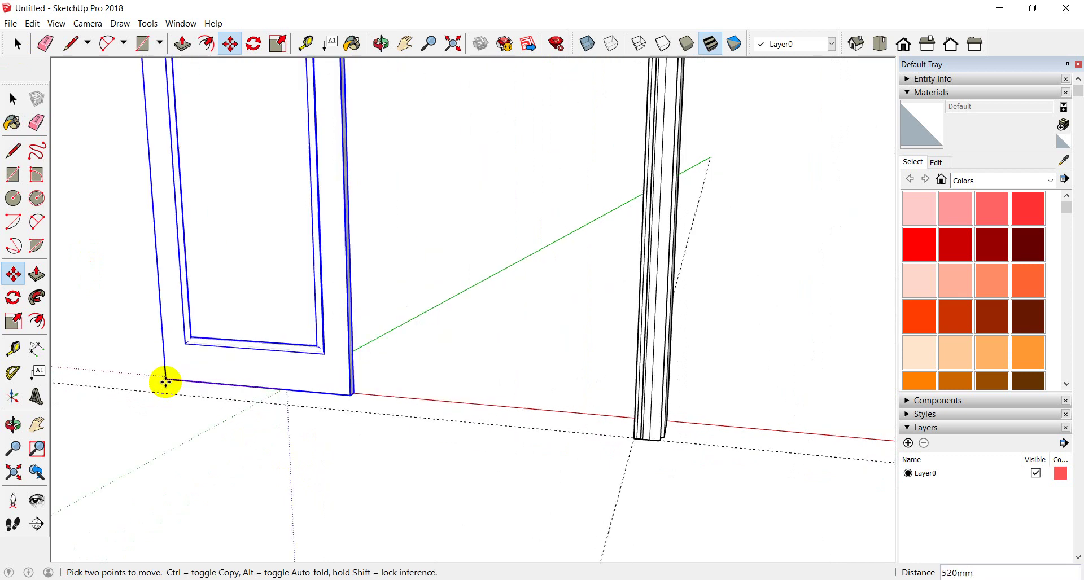
{"action": "scroll", "coordinate": [164, 380], "scroll_direction": "down", "scroll_amount": 1}
{"action": "scroll", "coordinate": [647, 423], "scroll_direction": "up", "scroll_amount": 3}
{"action": "scroll", "coordinate": [273, 380], "scroll_direction": "up", "scroll_amount": 2}
{"action": "scroll", "coordinate": [260, 380], "scroll_direction": "up", "scroll_amount": 1}
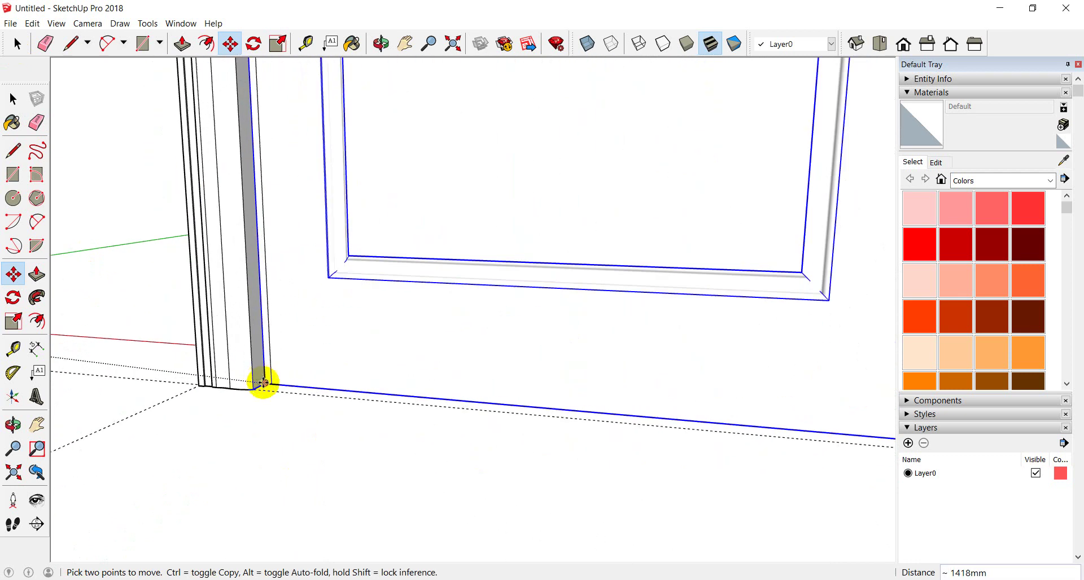
{"action": "scroll", "coordinate": [252, 387], "scroll_direction": "up", "scroll_amount": 1}
{"action": "scroll", "coordinate": [307, 357], "scroll_direction": "up", "scroll_amount": 1}
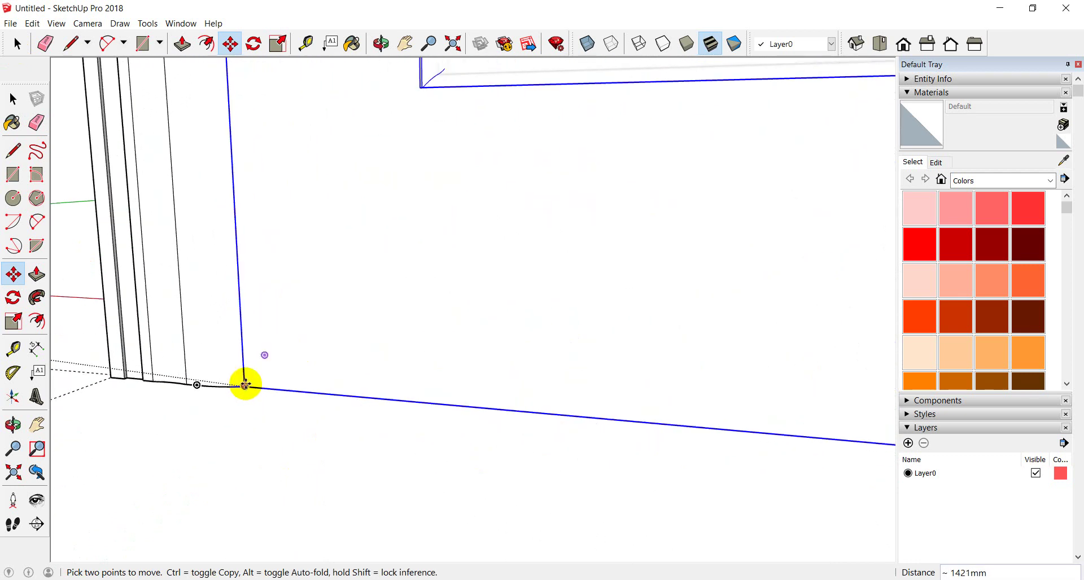
{"action": "left_click", "coordinate": [243, 395]}
Orbit around the placed door to check the fit, then select the dashed guide line
{"action": "scroll", "coordinate": [308, 368], "scroll_direction": "down", "scroll_amount": 2}
{"action": "scroll", "coordinate": [308, 368], "scroll_direction": "down", "scroll_amount": 2}
{"action": "scroll", "coordinate": [283, 356], "scroll_direction": "down", "scroll_amount": 2}
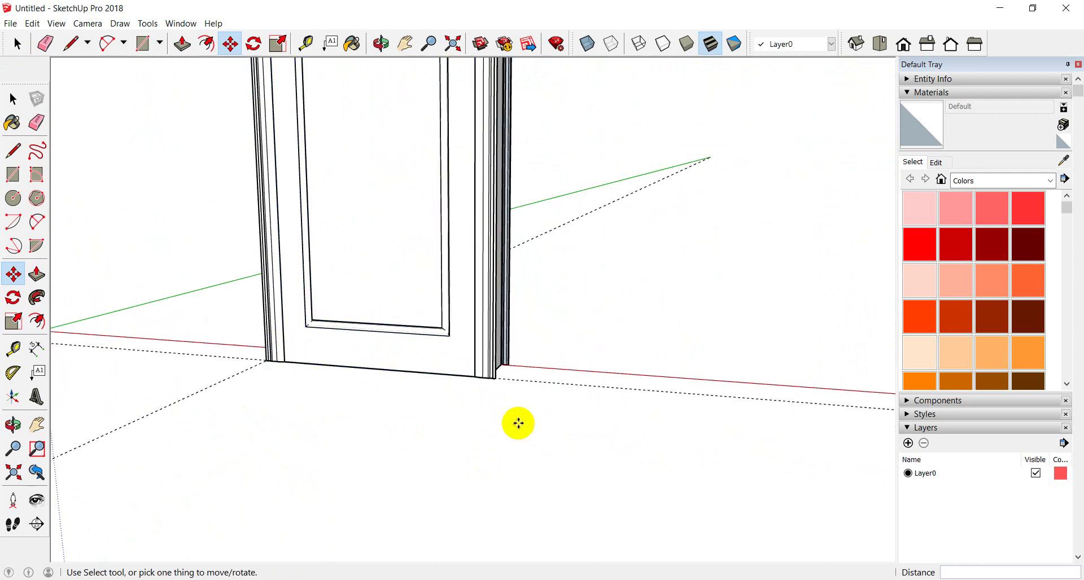
{"action": "middle_click_drag", "start_coordinate": [515, 423], "coordinate": [452, 443]}
{"action": "left_click", "coordinate": [16, 43]}
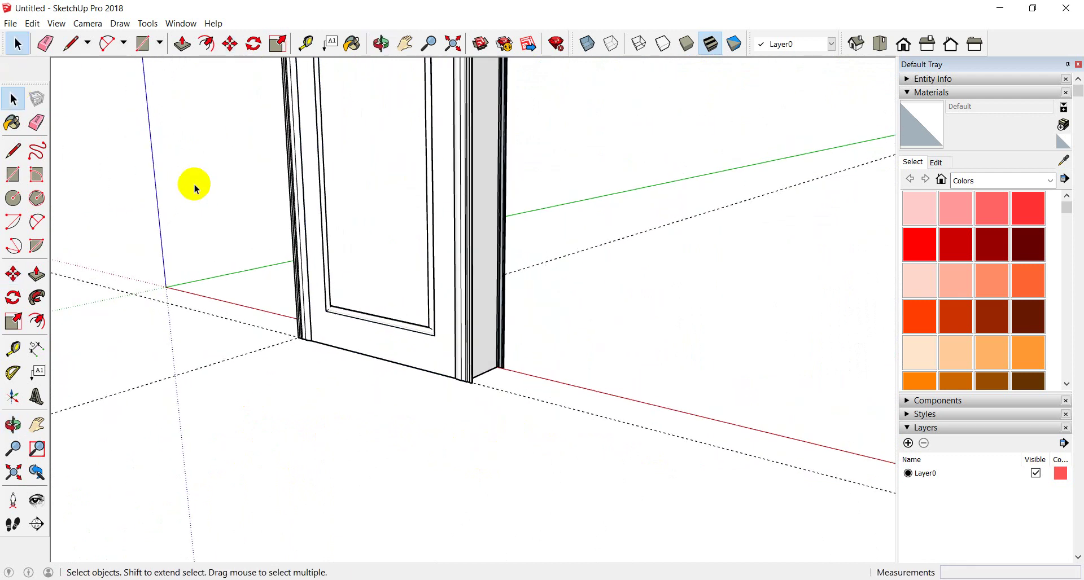
{"action": "mouse_move", "coordinate": [622, 394]}
{"action": "middle_mouse_down"}
{"action": "mouse_move", "coordinate": [214, 423]}
{"action": "mouse_move", "coordinate": [551, 346]}
{"action": "mouse_move", "coordinate": [210, 354]}
{"action": "mouse_move", "coordinate": [50, 338]}
{"action": "mouse_move", "coordinate": [476, 373]}
{"action": "mouse_move", "coordinate": [910, 369]}
{"action": "mouse_move", "coordinate": [371, 419]}
{"action": "mouse_move", "coordinate": [691, 395]}
{"action": "mouse_move", "coordinate": [571, 399]}
{"action": "middle_mouse_up"}
{"action": "scroll", "coordinate": [508, 412], "scroll_direction": "down", "scroll_amount": 3}
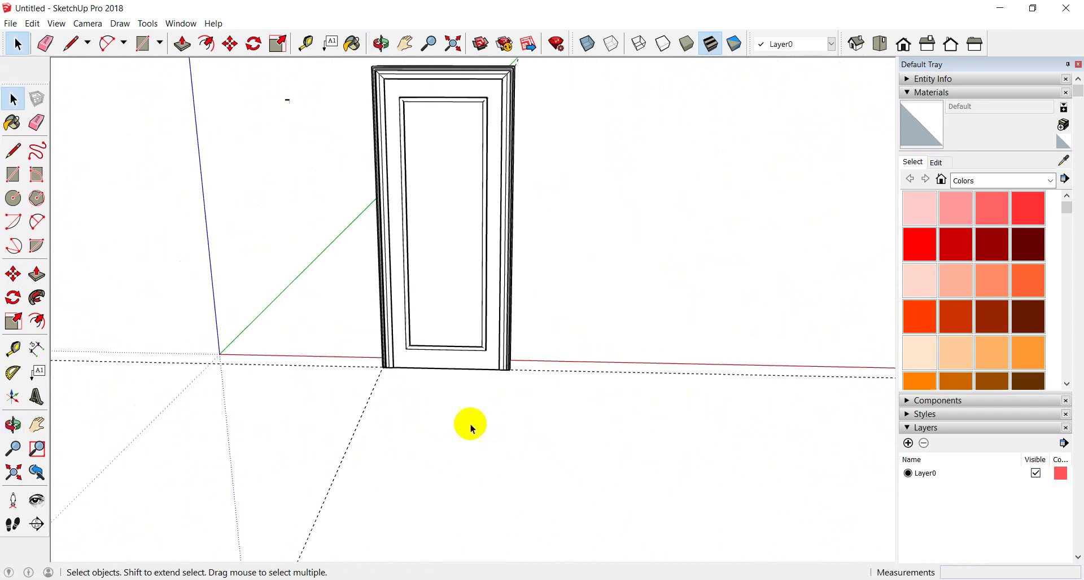
{"action": "mouse_move", "coordinate": [467, 426]}
{"action": "middle_mouse_down"}
{"action": "mouse_move", "coordinate": [549, 446]}
{"action": "mouse_move", "coordinate": [435, 394]}
{"action": "middle_mouse_up"}
{"action": "scroll", "coordinate": [393, 281], "scroll_direction": "up", "scroll_amount": 2}
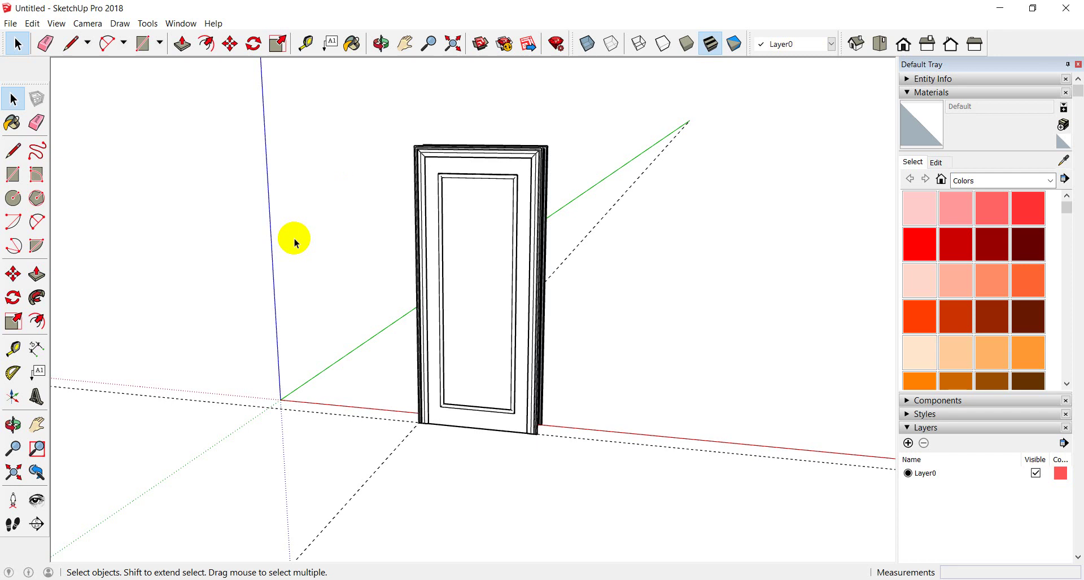
{"action": "scroll", "coordinate": [462, 191], "scroll_direction": "up", "scroll_amount": 1}
{"action": "left_click", "coordinate": [607, 234]}
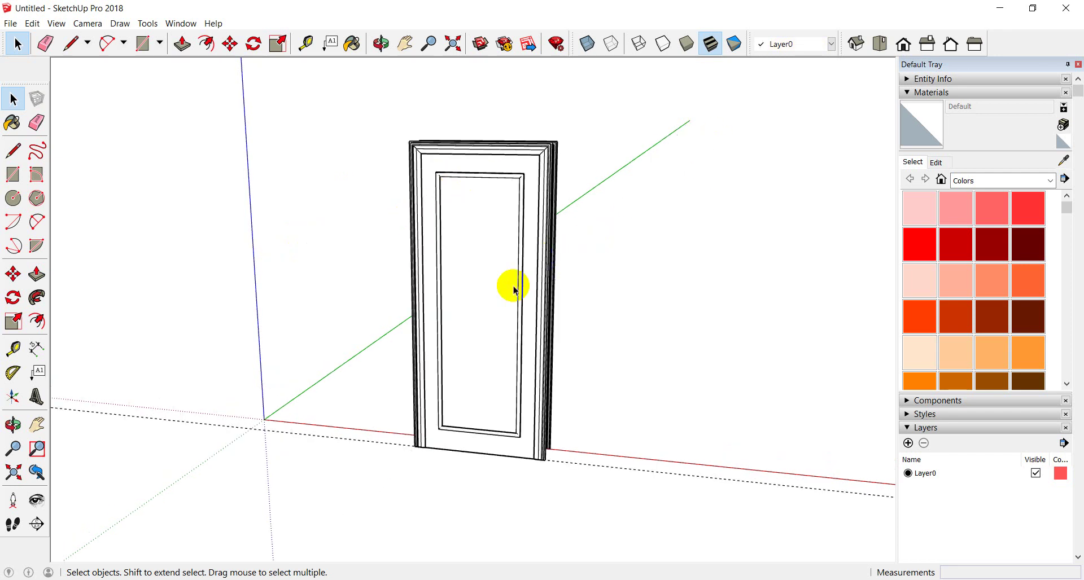
{"action": "middle_click_drag", "start_coordinate": [368, 354], "coordinate": [699, 390]}
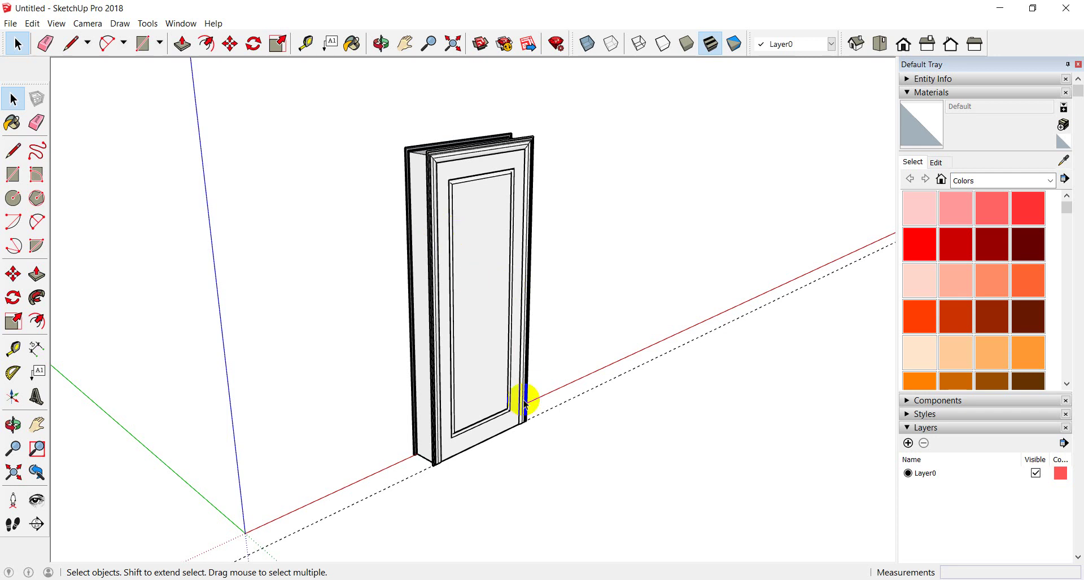
{"action": "left_click", "coordinate": [411, 396]}
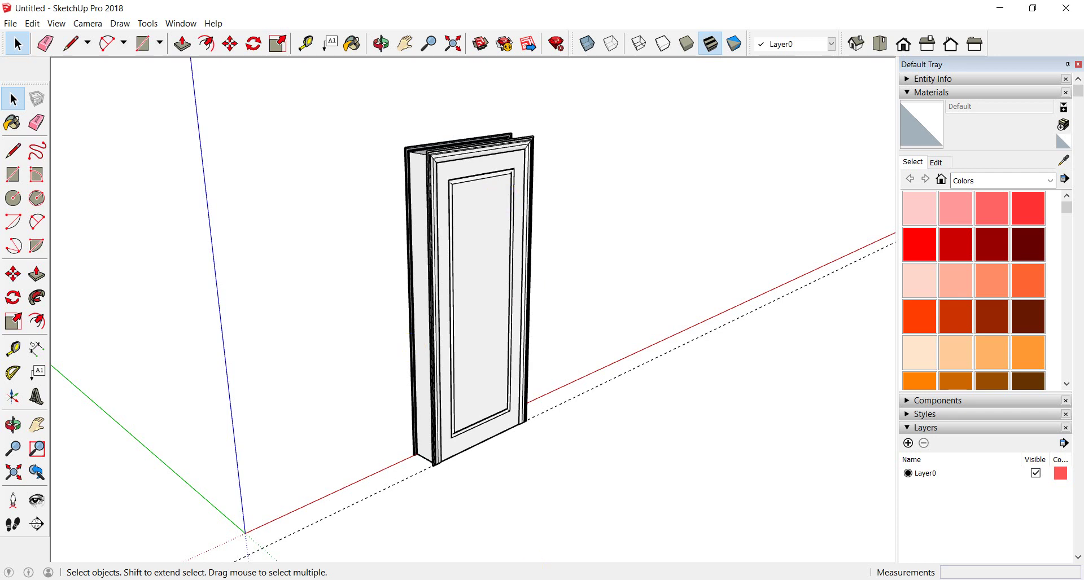
Orbit and zoom until the door's front panel faces the viewer close up
{"action": "mouse_move", "coordinate": [463, 319]}
{"action": "middle_mouse_down"}
{"action": "mouse_move", "coordinate": [67, 312]}
{"action": "mouse_move", "coordinate": [649, 337]}
{"action": "mouse_move", "coordinate": [462, 332]}
{"action": "middle_mouse_up"}
{"action": "scroll", "coordinate": [445, 412], "scroll_direction": "up", "scroll_amount": 3}
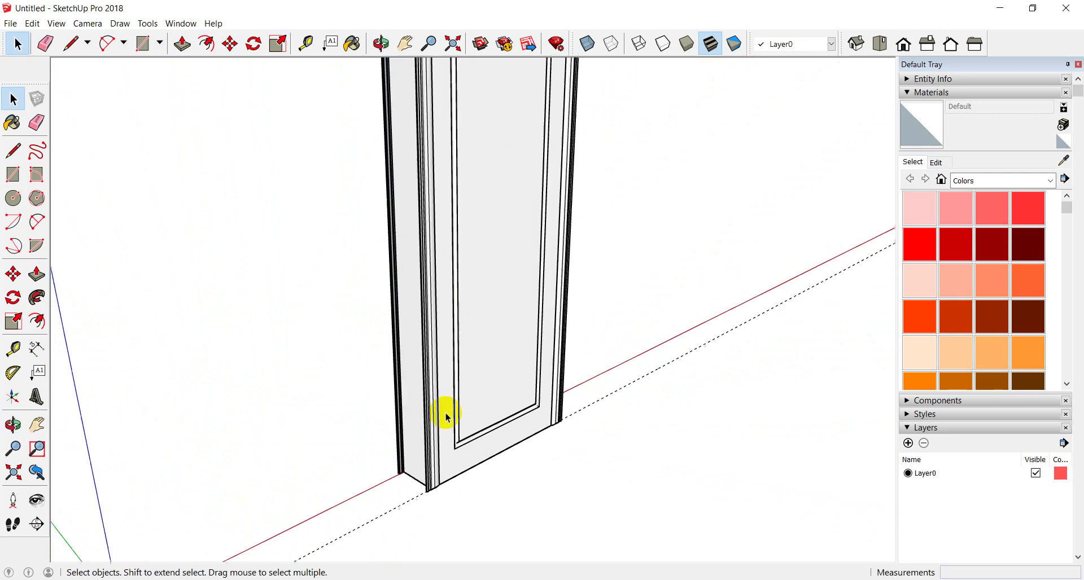
{"action": "scroll", "coordinate": [447, 419], "scroll_direction": "down", "scroll_amount": 3}
{"action": "middle_click_drag", "start_coordinate": [448, 419], "coordinate": [417, 448]}
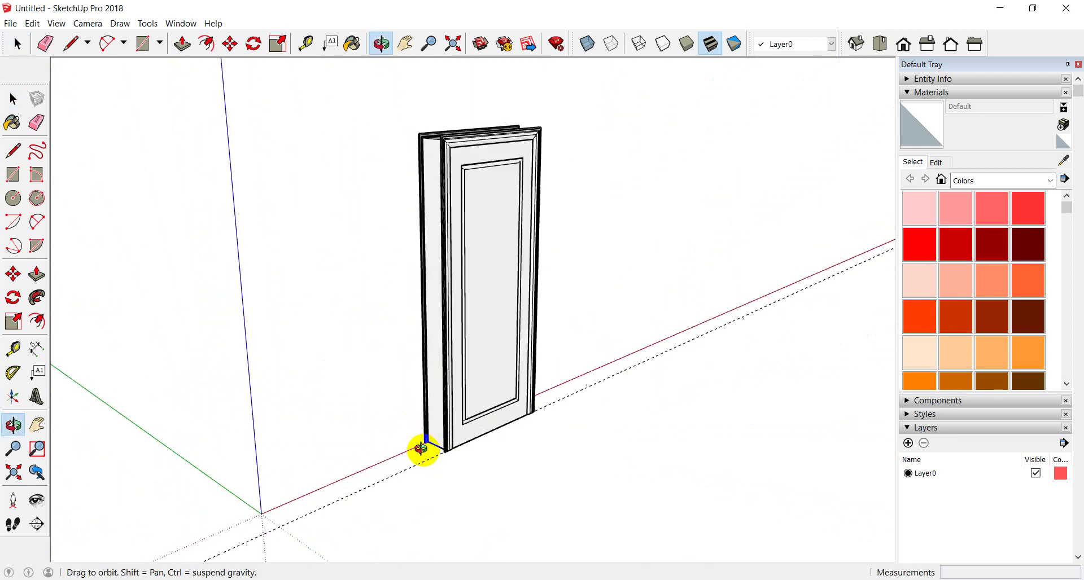
{"action": "scroll", "coordinate": [438, 461], "scroll_direction": "up", "scroll_amount": 2}
{"action": "scroll", "coordinate": [439, 462], "scroll_direction": "down", "scroll_amount": 2}
{"action": "scroll", "coordinate": [501, 387], "scroll_direction": "down", "scroll_amount": 2}
{"action": "scroll", "coordinate": [501, 387], "scroll_direction": "up", "scroll_amount": 2}
{"action": "middle_click_drag", "start_coordinate": [501, 387], "coordinate": [453, 387]}
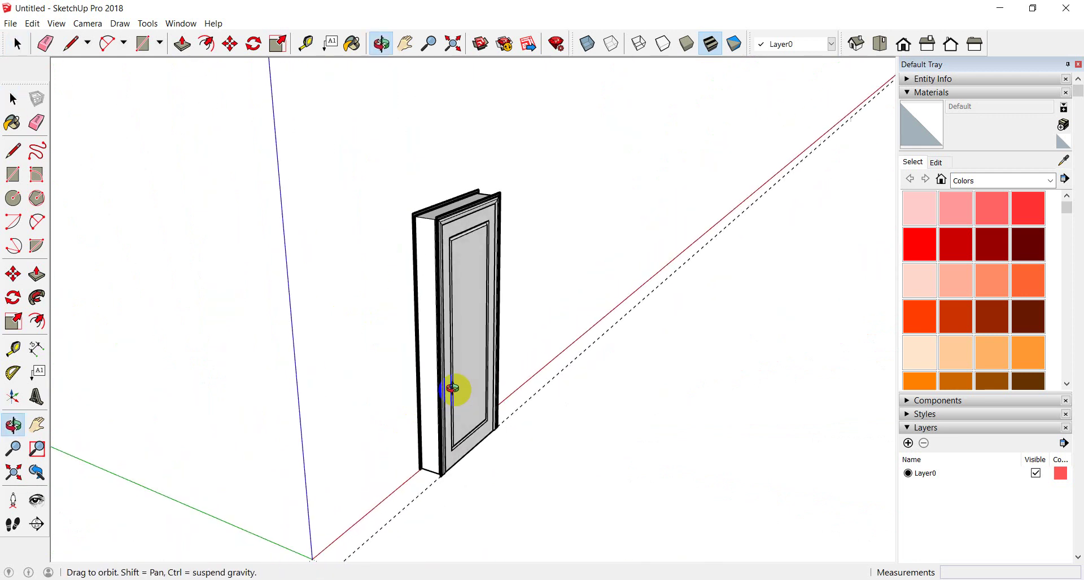
{"action": "mouse_move", "coordinate": [479, 309]}
{"action": "middle_mouse_down"}
{"action": "mouse_move", "coordinate": [412, 294]}
{"action": "mouse_move", "coordinate": [533, 300]}
{"action": "mouse_move", "coordinate": [520, 297]}
{"action": "middle_mouse_up"}
{"action": "scroll", "coordinate": [449, 231], "scroll_direction": "up", "scroll_amount": 2}
{"action": "scroll", "coordinate": [448, 227], "scroll_direction": "down", "scroll_amount": 2}
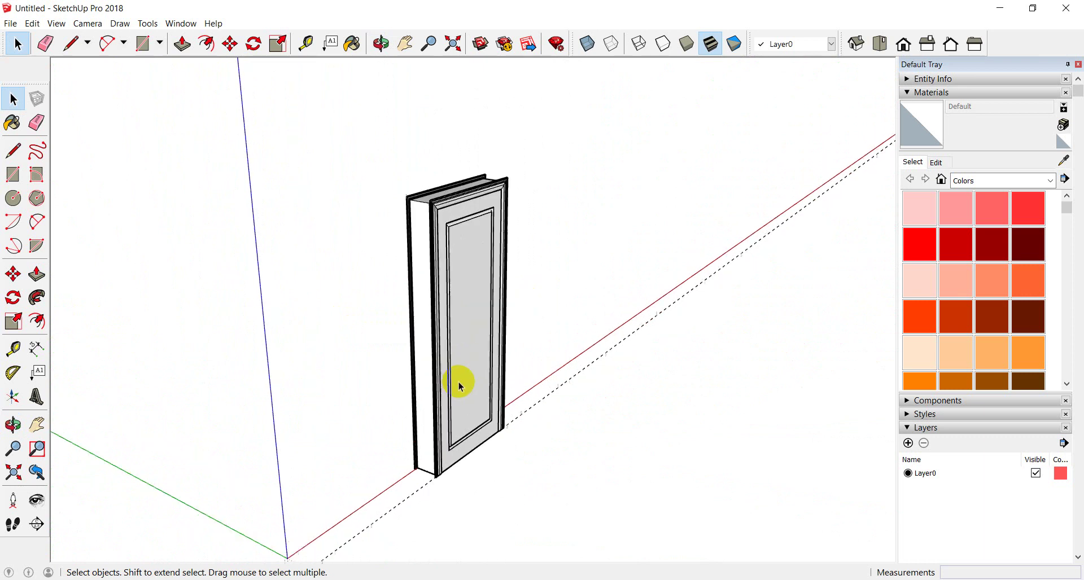
{"action": "scroll", "coordinate": [462, 389], "scroll_direction": "up", "scroll_amount": 2}
{"action": "mouse_move", "coordinate": [462, 398]}
{"action": "middle_mouse_down"}
{"action": "mouse_move", "coordinate": [208, 384]}
{"action": "mouse_move", "coordinate": [564, 387]}
{"action": "mouse_move", "coordinate": [562, 334]}
{"action": "mouse_move", "coordinate": [349, 350]}
{"action": "mouse_move", "coordinate": [484, 382]}
{"action": "mouse_move", "coordinate": [389, 358]}
{"action": "middle_mouse_up"}
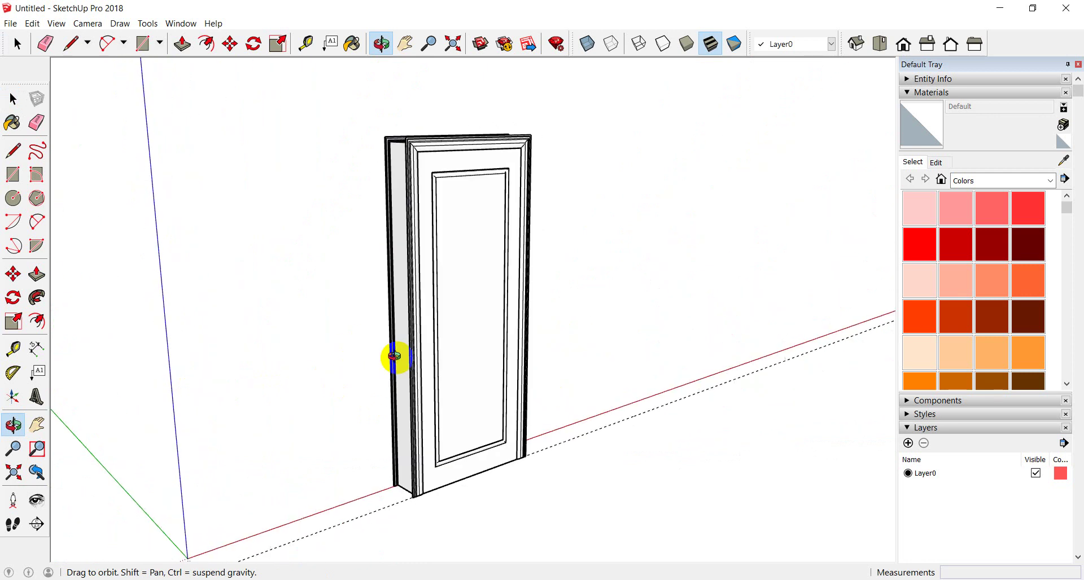
{"action": "scroll", "coordinate": [500, 214], "scroll_direction": "up", "scroll_amount": 3}
{"action": "mouse_move", "coordinate": [500, 213]}
{"action": "middle_mouse_down"}
{"action": "mouse_move", "coordinate": [418, 322]}
{"action": "mouse_move", "coordinate": [355, 314]}
{"action": "middle_mouse_up"}
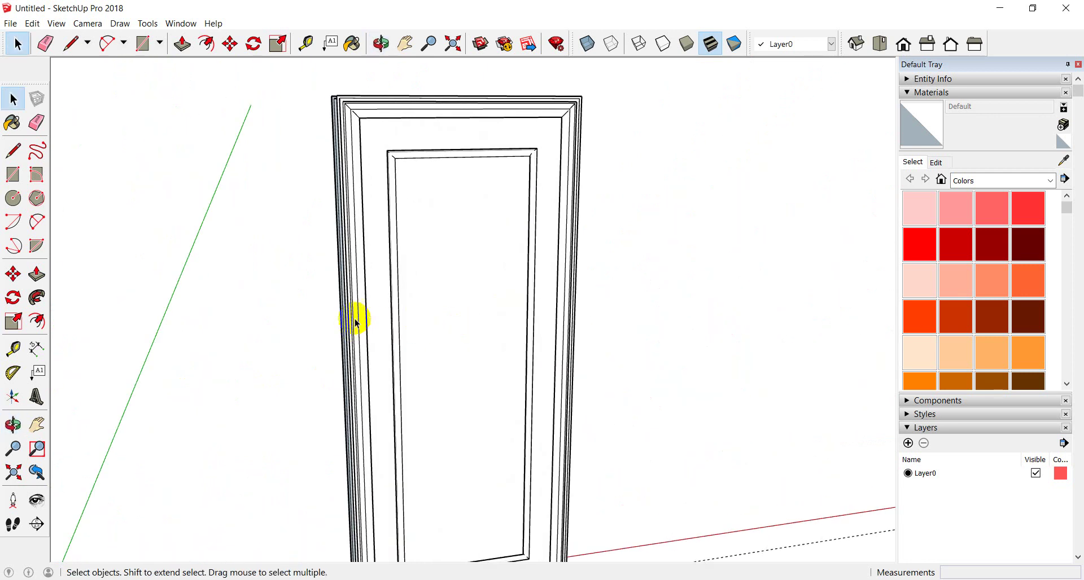
Paint the door leaf orange with Color C04, replacing a first try in red A06
{"action": "left_click", "coordinate": [450, 218]}
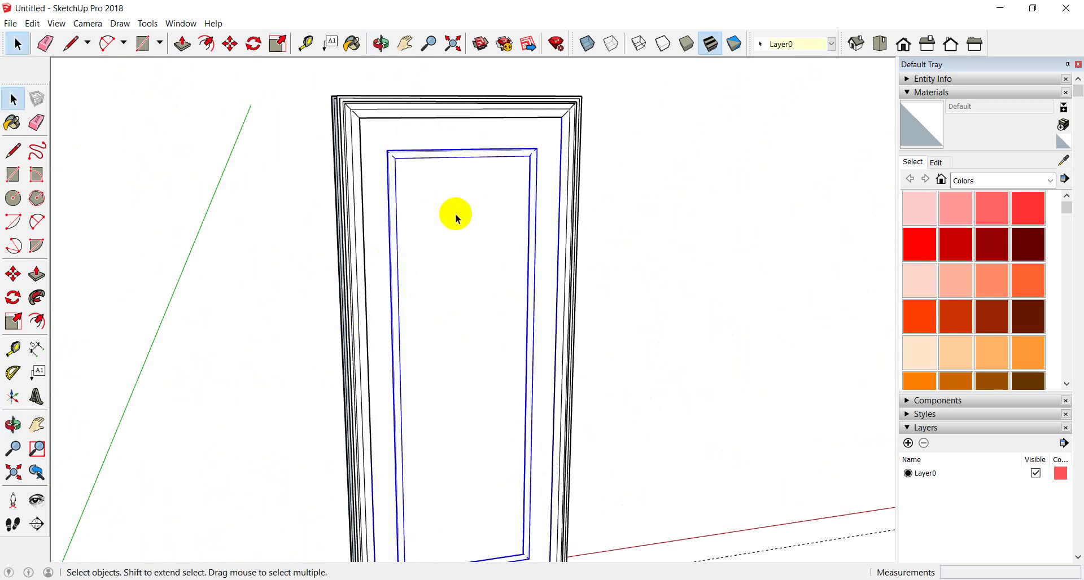
{"action": "left_click", "coordinate": [715, 271]}
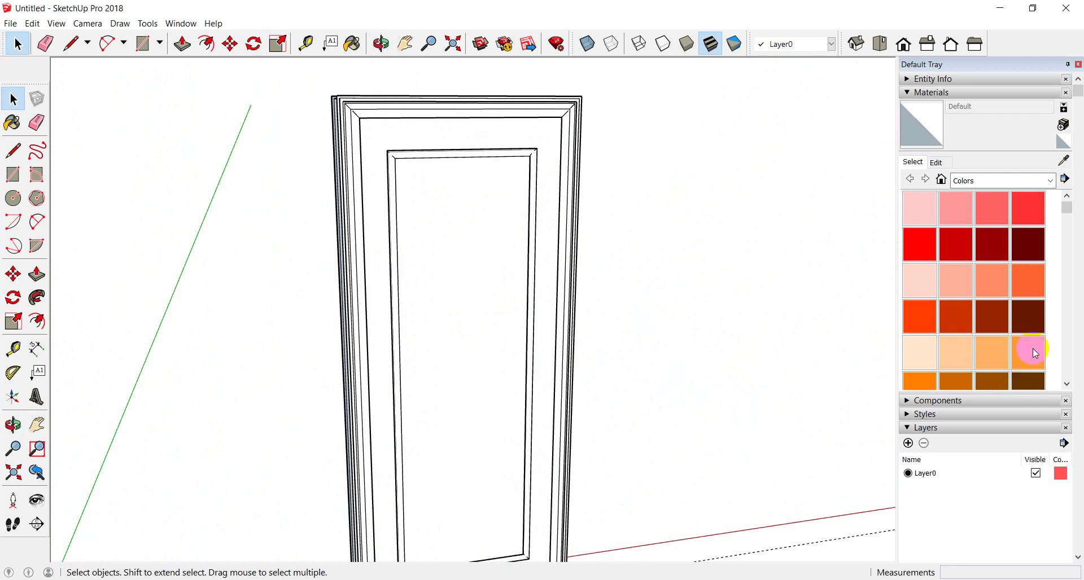
{"action": "left_click", "coordinate": [958, 249]}
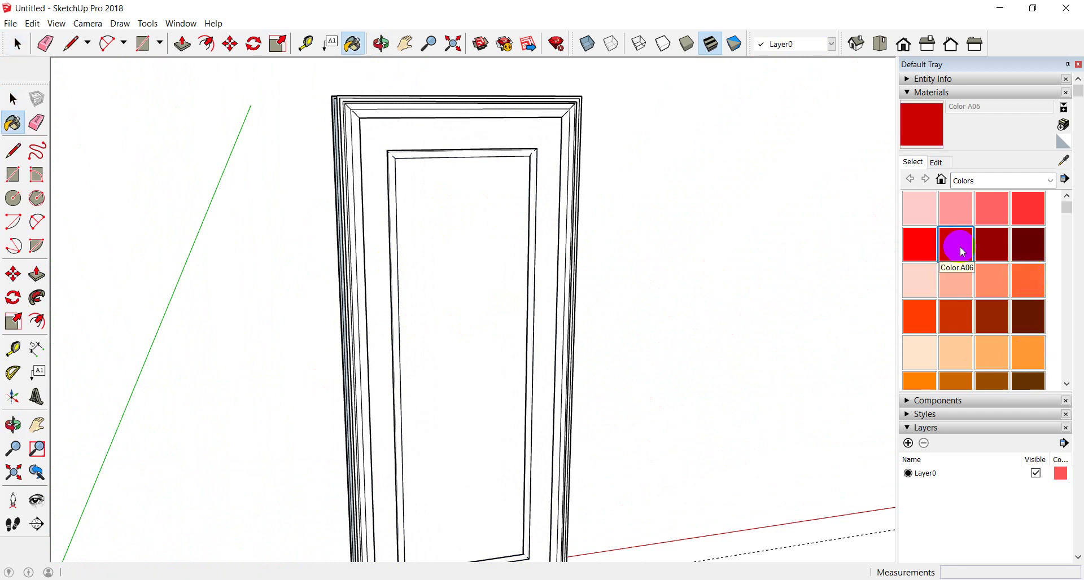
{"action": "left_click", "coordinate": [546, 246]}
{"action": "left_click", "coordinate": [1031, 277]}
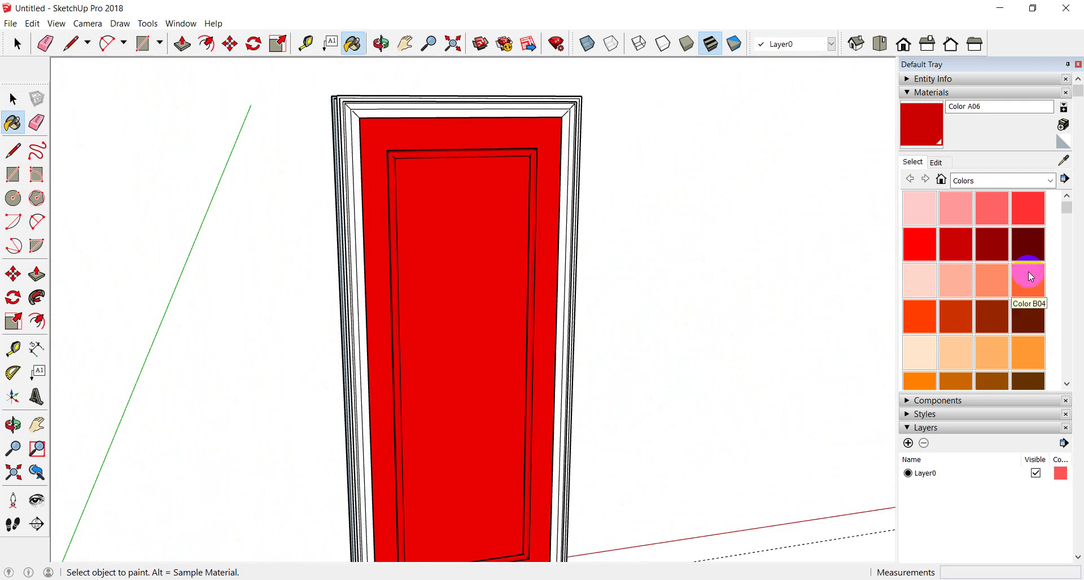
{"action": "left_click", "coordinate": [1024, 355]}
{"action": "left_click", "coordinate": [495, 293]}
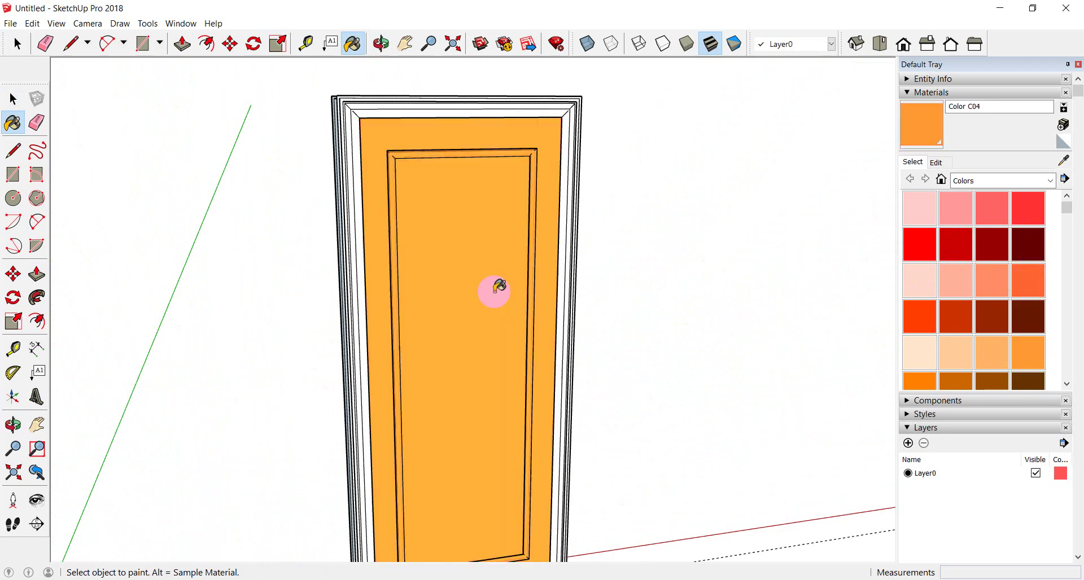
{"action": "mouse_move", "coordinate": [416, 387]}
{"action": "middle_mouse_down"}
{"action": "mouse_move", "coordinate": [508, 373]}
{"action": "mouse_move", "coordinate": [406, 251]}
{"action": "mouse_move", "coordinate": [493, 307]}
{"action": "middle_mouse_up"}
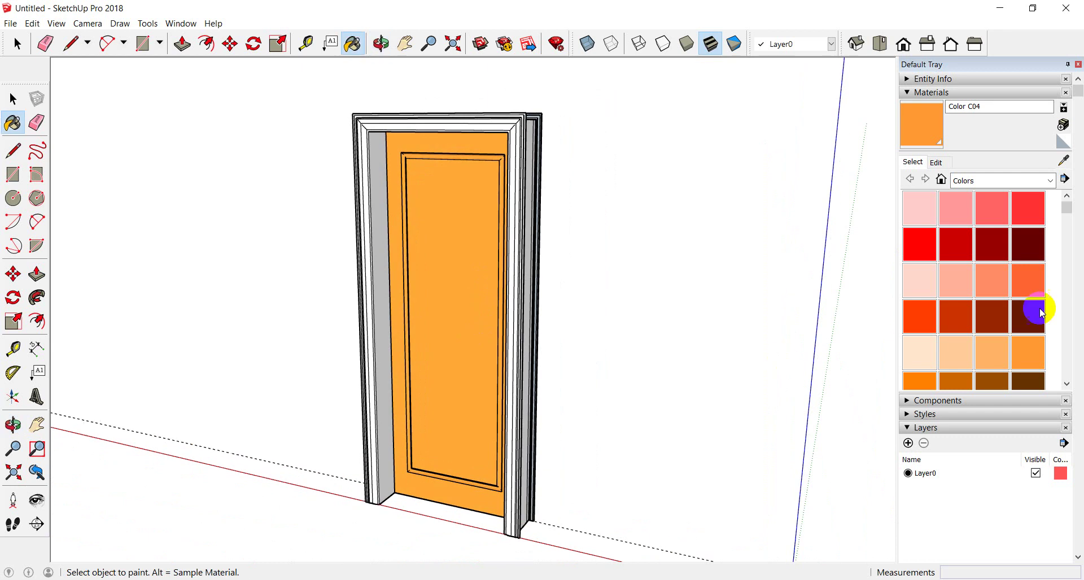
Paint the door frame darker orange with Color C06 and orbit to check the result
{"action": "left_click", "coordinate": [987, 384]}
{"action": "left_click", "coordinate": [957, 380]}
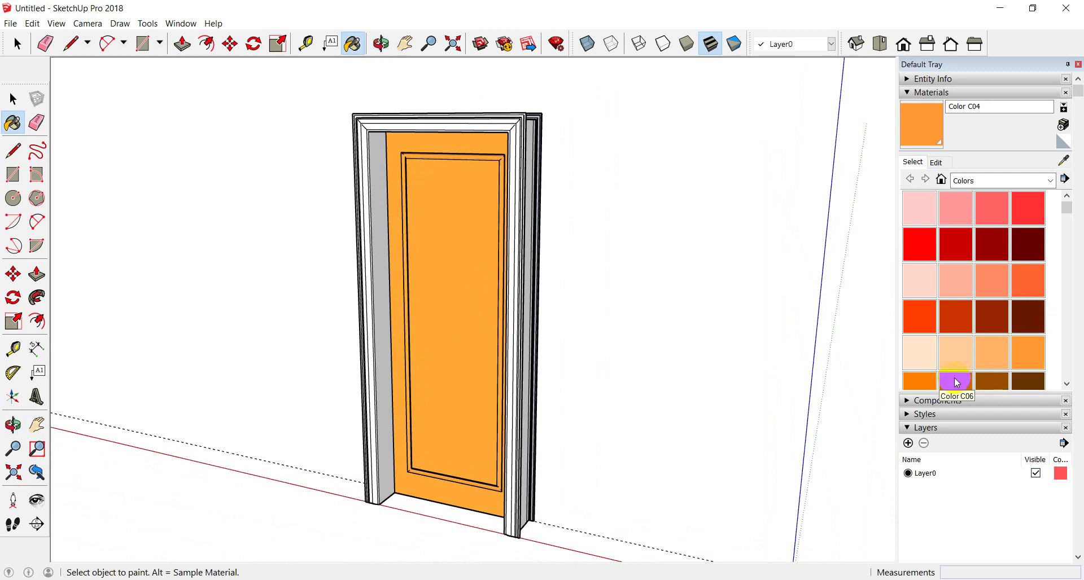
{"action": "left_click", "coordinate": [534, 276]}
{"action": "mouse_move", "coordinate": [534, 276]}
{"action": "middle_mouse_down"}
{"action": "mouse_move", "coordinate": [452, 322]}
{"action": "mouse_move", "coordinate": [49, 334]}
{"action": "mouse_move", "coordinate": [551, 338]}
{"action": "mouse_move", "coordinate": [491, 363]}
{"action": "mouse_move", "coordinate": [564, 409]}
{"action": "mouse_move", "coordinate": [551, 379]}
{"action": "mouse_move", "coordinate": [380, 447]}
{"action": "mouse_move", "coordinate": [552, 449]}
{"action": "mouse_move", "coordinate": [525, 491]}
{"action": "mouse_move", "coordinate": [593, 443]}
{"action": "mouse_move", "coordinate": [619, 440]}
{"action": "mouse_move", "coordinate": [817, 459]}
{"action": "mouse_move", "coordinate": [750, 493]}
{"action": "mouse_move", "coordinate": [757, 474]}
{"action": "mouse_move", "coordinate": [665, 445]}
{"action": "middle_mouse_up"}
{"action": "scroll", "coordinate": [561, 474], "scroll_direction": "down", "scroll_amount": 3}
{"action": "left_click", "coordinate": [45, 44]}
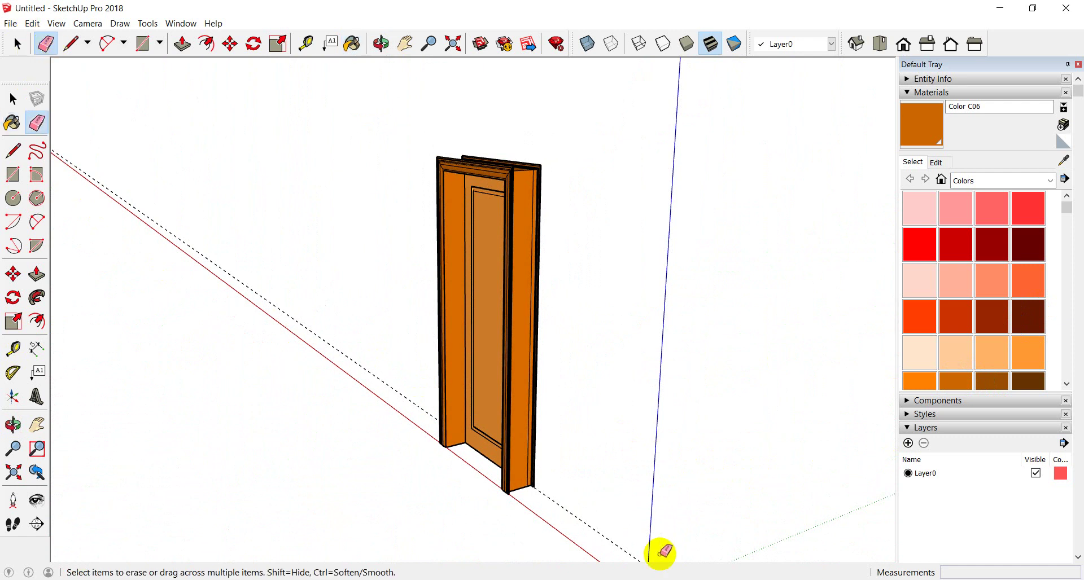
{"action": "mouse_move", "coordinate": [493, 477]}
{"action": "middle_mouse_down"}
{"action": "mouse_move", "coordinate": [452, 477]}
{"action": "mouse_move", "coordinate": [527, 420]}
{"action": "middle_mouse_up"}
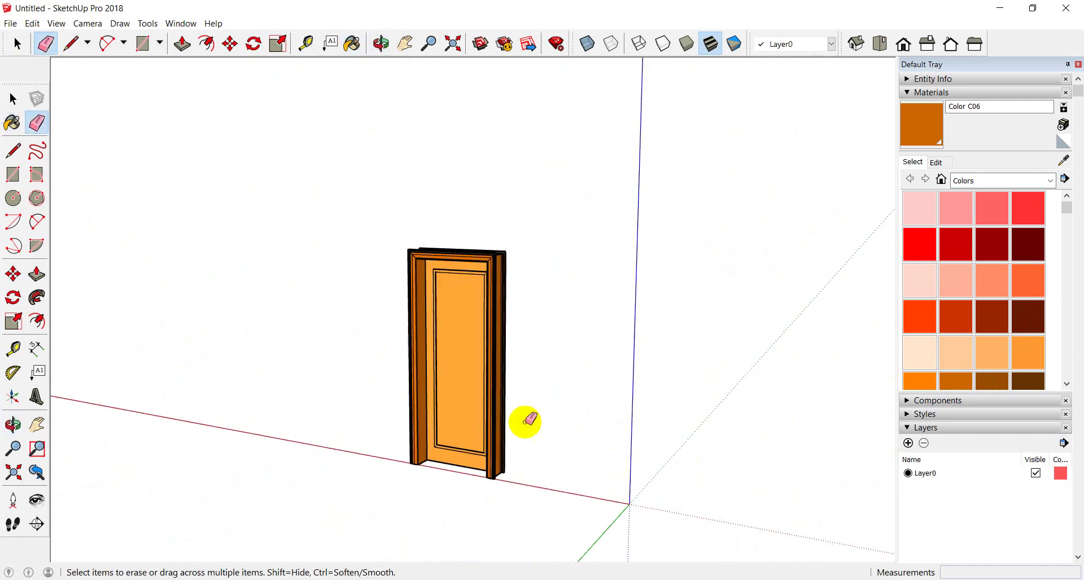
{"action": "scroll", "coordinate": [527, 421], "scroll_direction": "up", "scroll_amount": 3}
{"action": "middle_click_drag", "start_coordinate": [484, 456], "coordinate": [449, 461]}
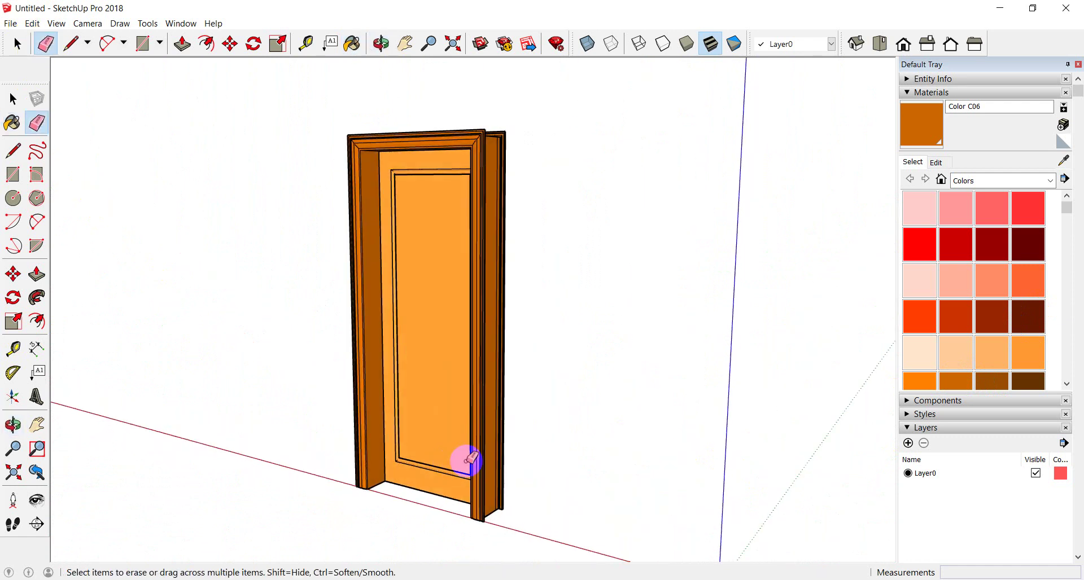
{"action": "scroll", "coordinate": [600, 450], "scroll_direction": "down", "scroll_amount": 2}
{"action": "mouse_move", "coordinate": [600, 450]}
{"action": "middle_mouse_down"}
{"action": "mouse_move", "coordinate": [508, 484]}
{"action": "mouse_move", "coordinate": [351, 486]}
{"action": "mouse_move", "coordinate": [520, 442]}
{"action": "mouse_move", "coordinate": [324, 433]}
{"action": "mouse_move", "coordinate": [513, 346]}
{"action": "mouse_move", "coordinate": [690, 411]}
{"action": "mouse_move", "coordinate": [418, 441]}
{"action": "mouse_move", "coordinate": [587, 419]}
{"action": "mouse_move", "coordinate": [484, 358]}
{"action": "middle_mouse_up"}
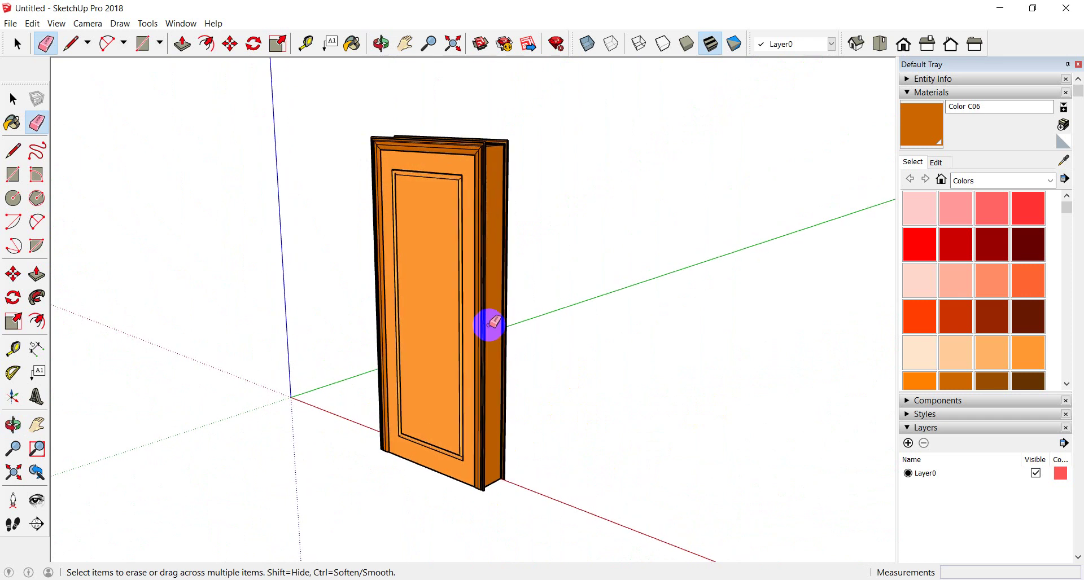
{"action": "scroll", "coordinate": [450, 378], "scroll_direction": "down", "scroll_amount": 2}
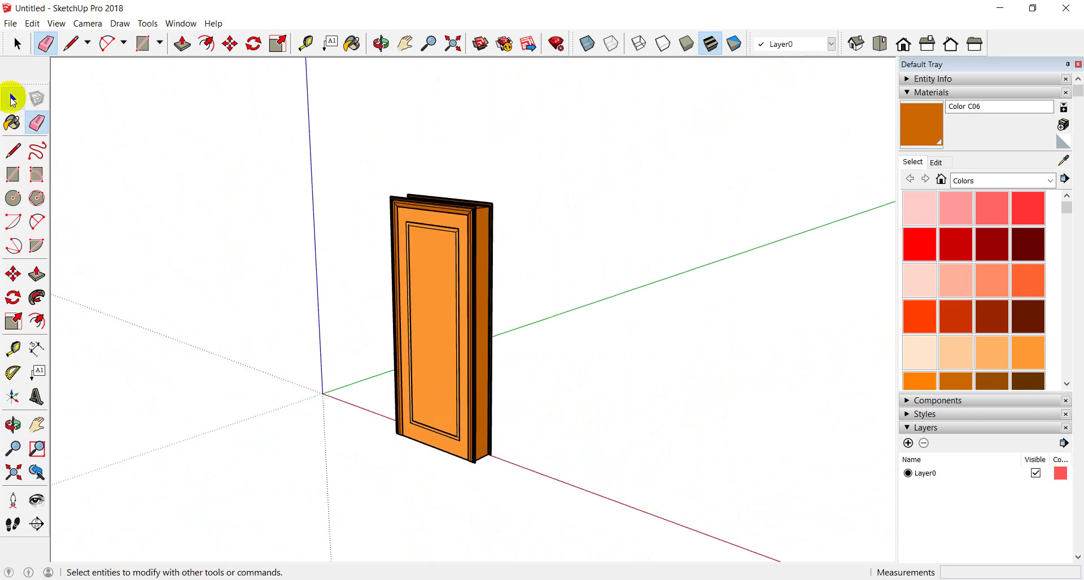
{"action": "left_click", "coordinate": [13, 99]}
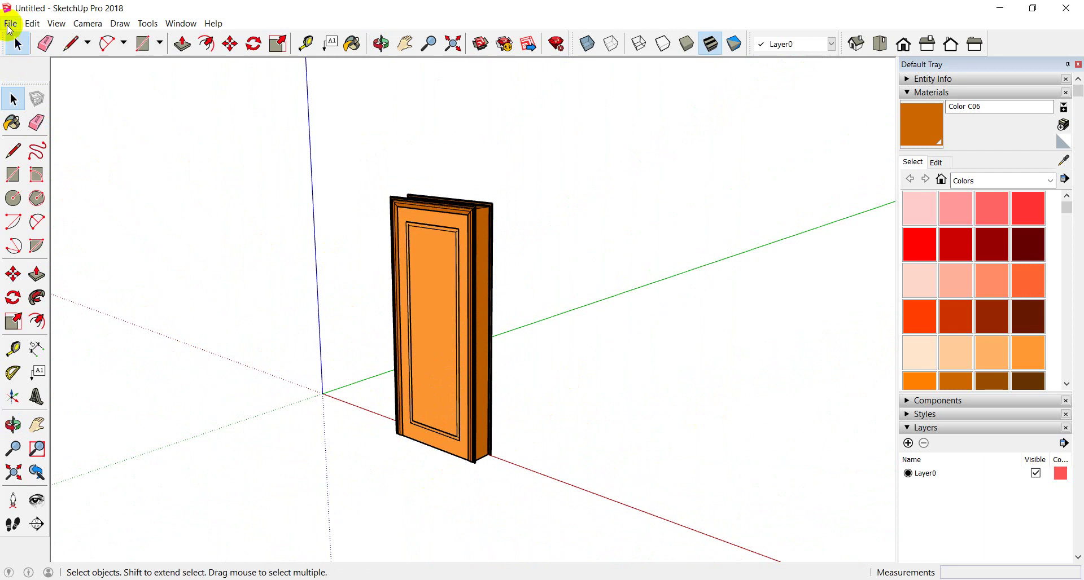
Start saving the model and browse into the Documents > Lesson folder
{"action": "left_click", "coordinate": [10, 24]}
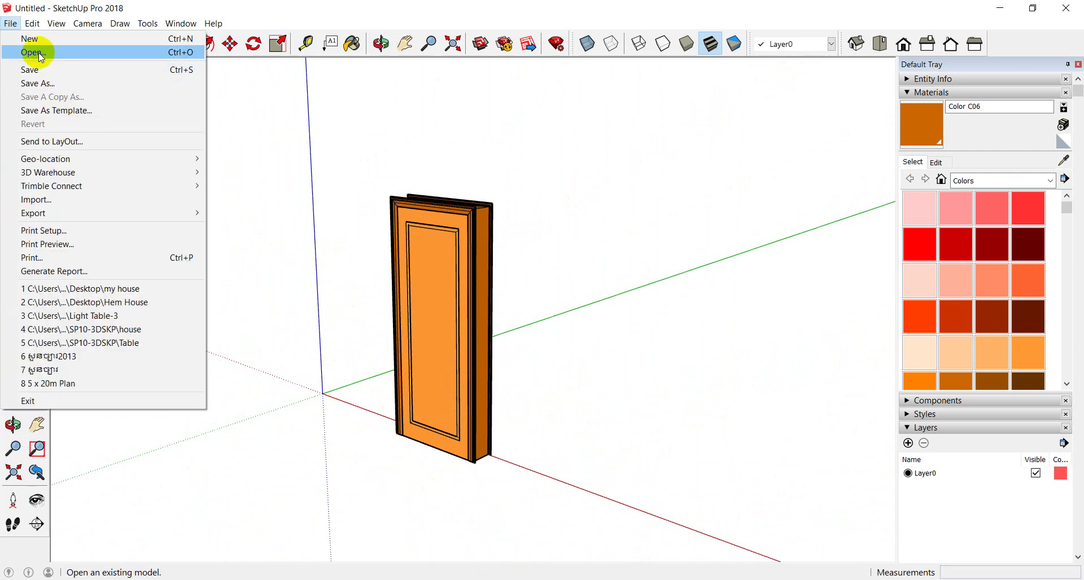
{"action": "left_click", "coordinate": [40, 83]}
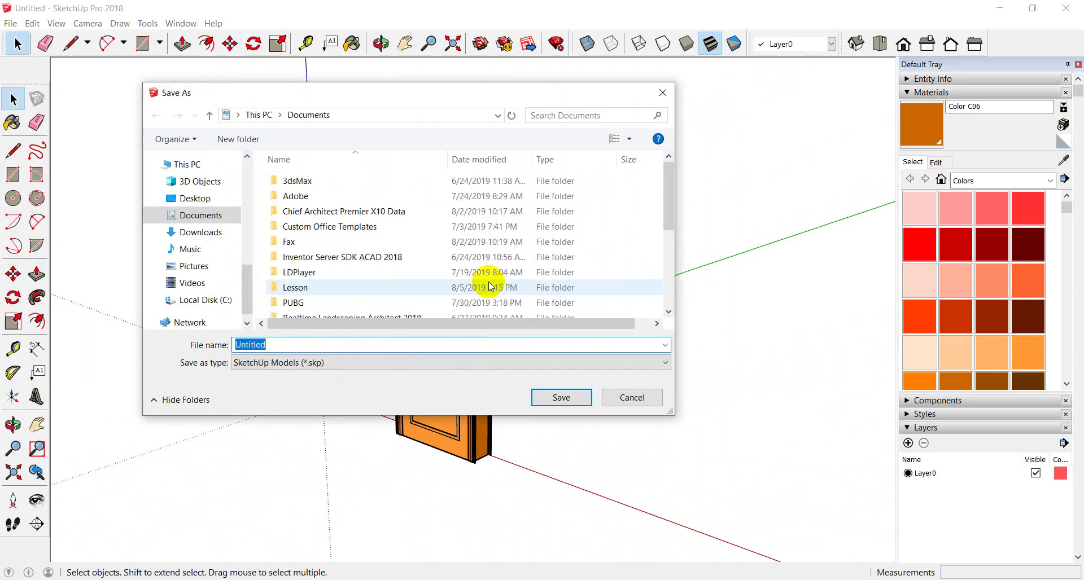
{"action": "scroll", "coordinate": [372, 302], "scroll_direction": "down", "scroll_amount": 3}
{"action": "scroll", "coordinate": [334, 255], "scroll_direction": "up", "scroll_amount": 4}
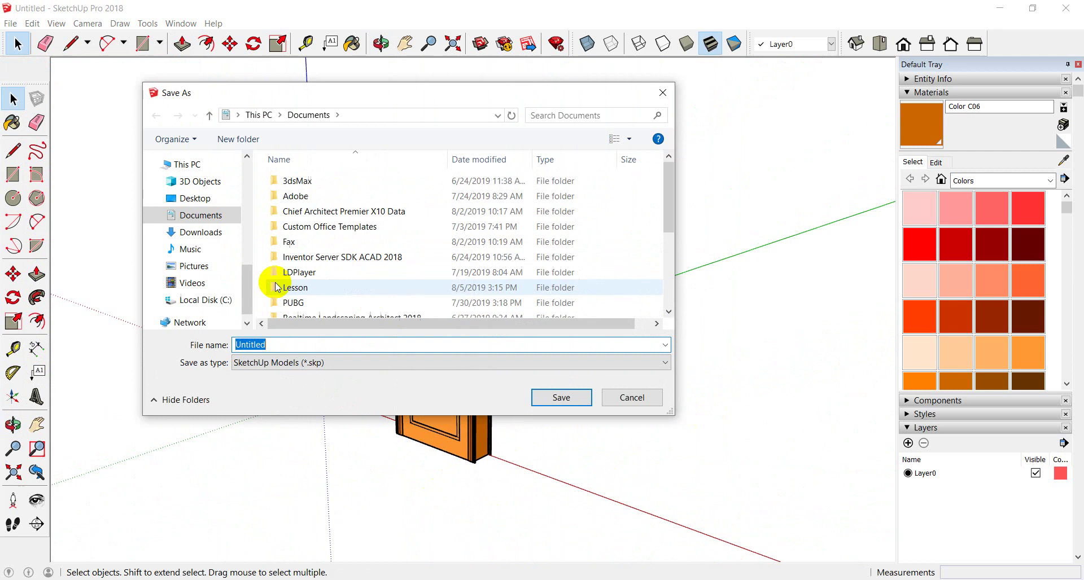
{"action": "scroll", "coordinate": [187, 243], "scroll_direction": "up", "scroll_amount": 2}
{"action": "scroll", "coordinate": [207, 223], "scroll_direction": "down", "scroll_amount": 2}
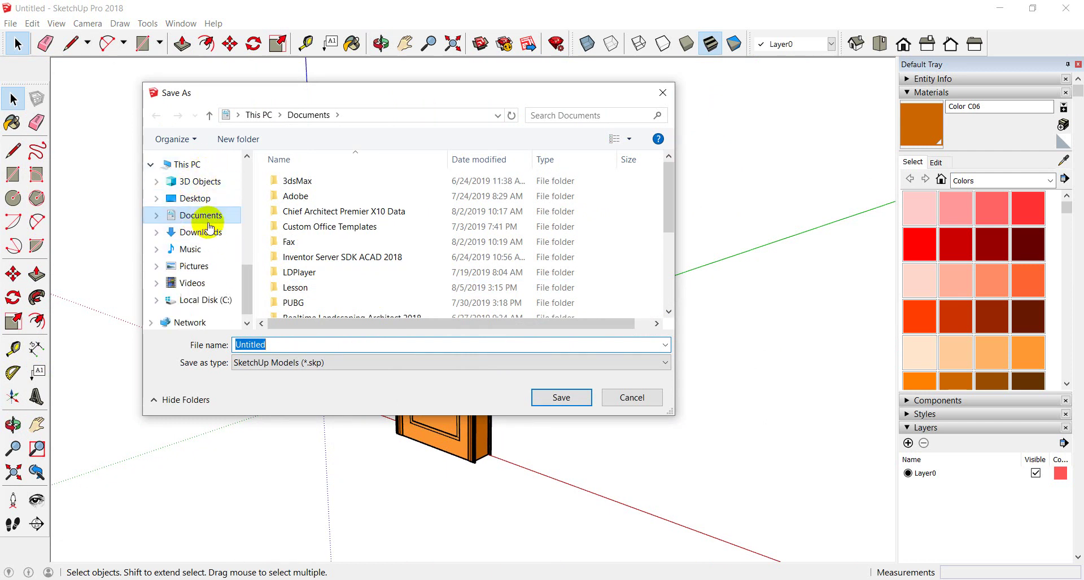
{"action": "left_click", "coordinate": [211, 217]}
{"action": "left_click", "coordinate": [285, 288]}
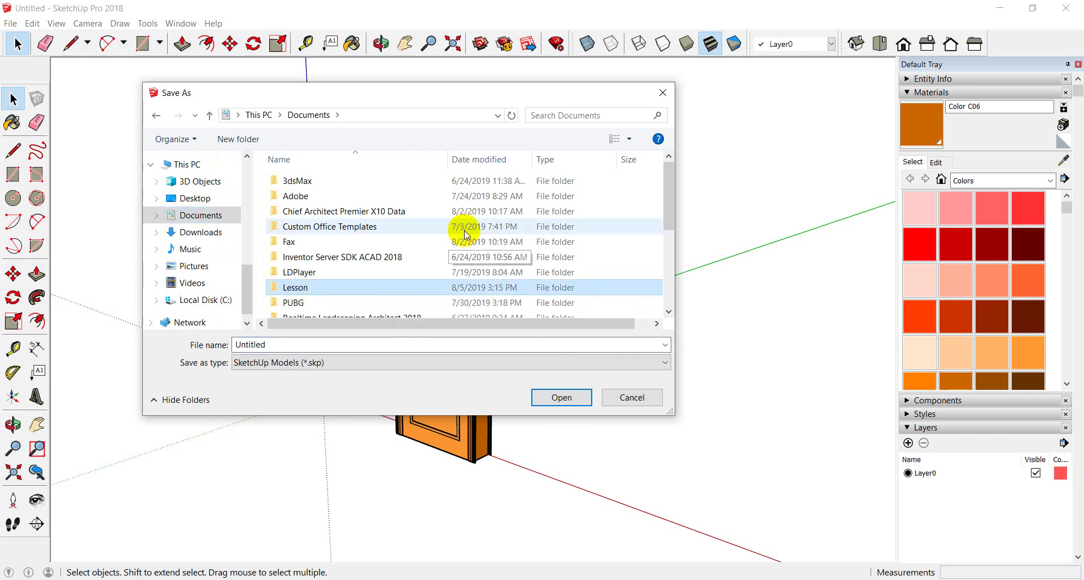
{"action": "double_click", "coordinate": [291, 287]}
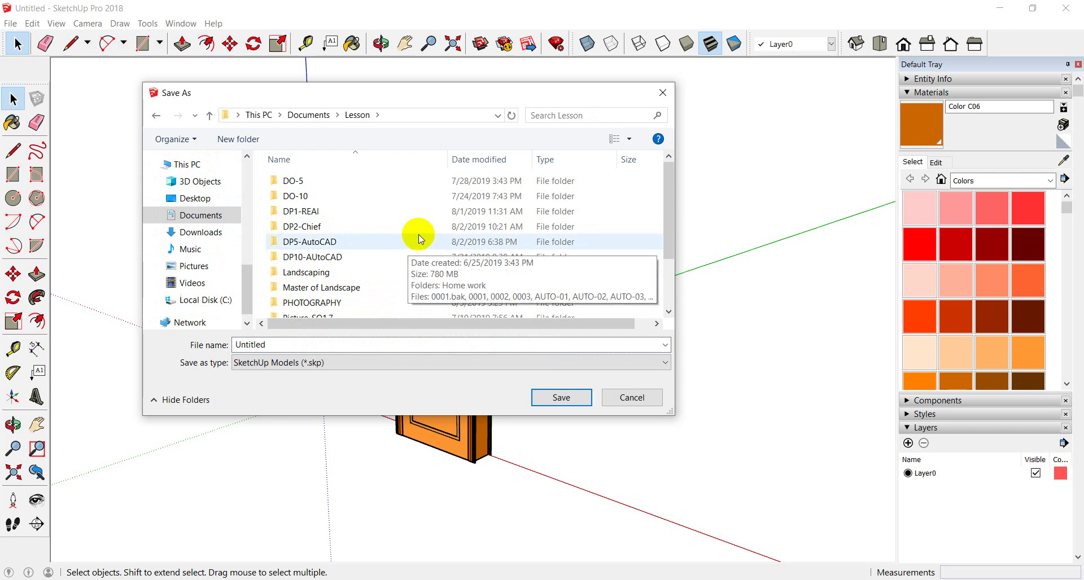
Save the model as 'Door' inside the SP10-3DSKP subfolder
{"action": "scroll", "coordinate": [340, 247], "scroll_direction": "down", "scroll_amount": 2}
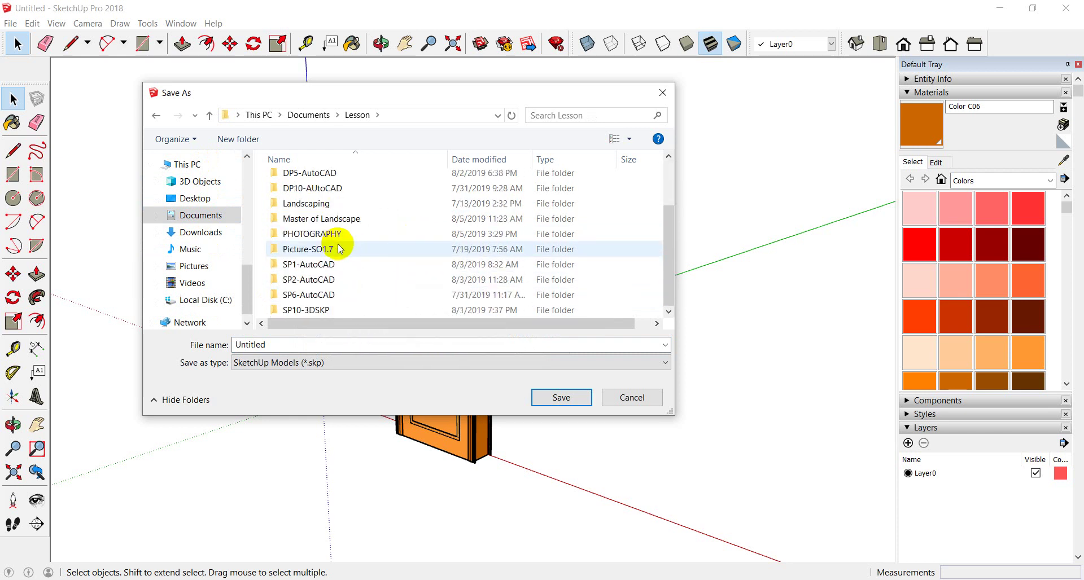
{"action": "double_click", "coordinate": [316, 310]}
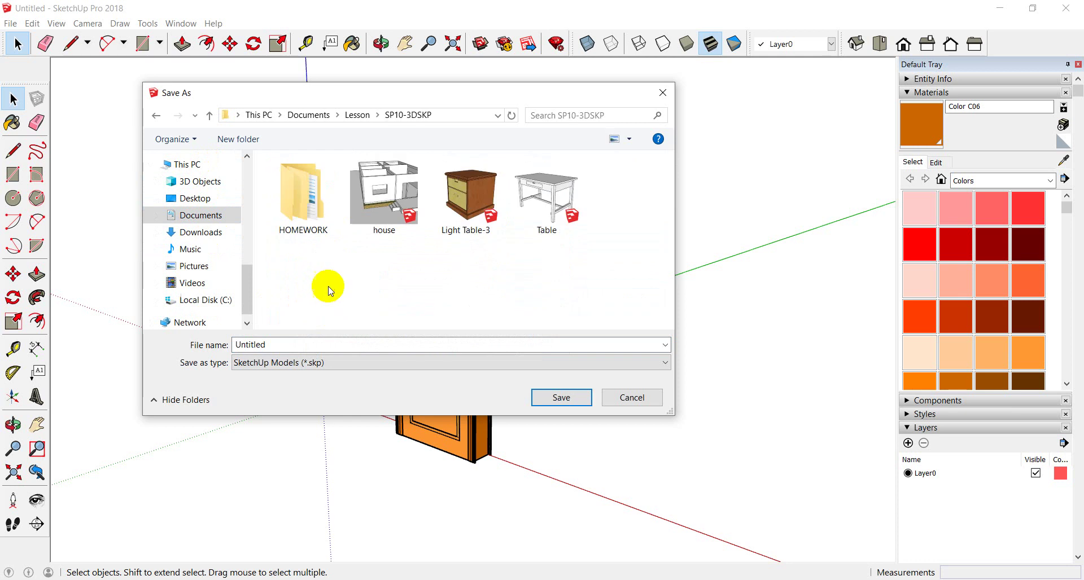
{"action": "double_click", "coordinate": [293, 339]}
{"action": "type", "text": "Door"}
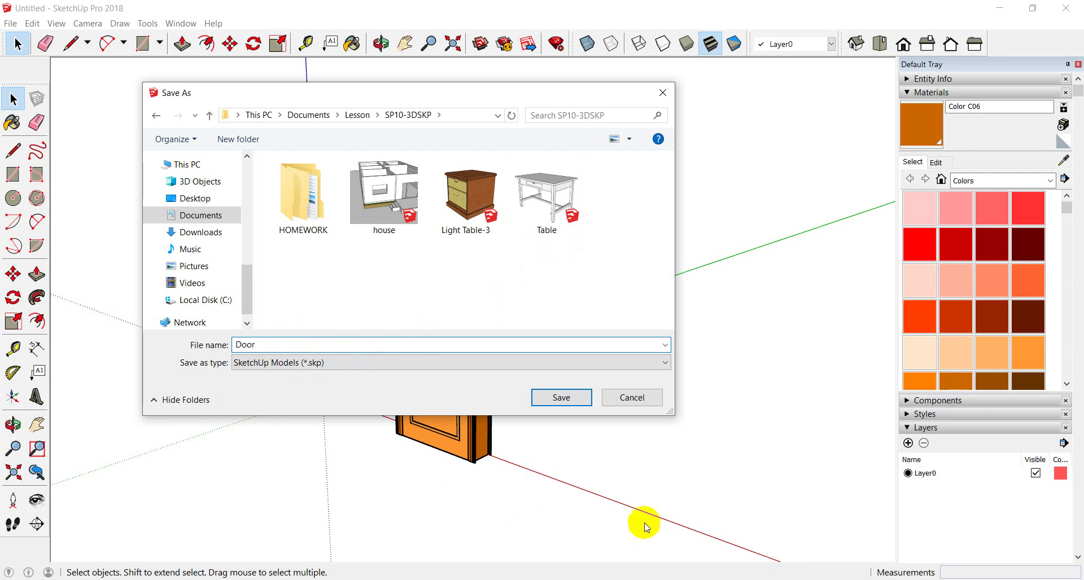
{"action": "left_click", "coordinate": [561, 396]}
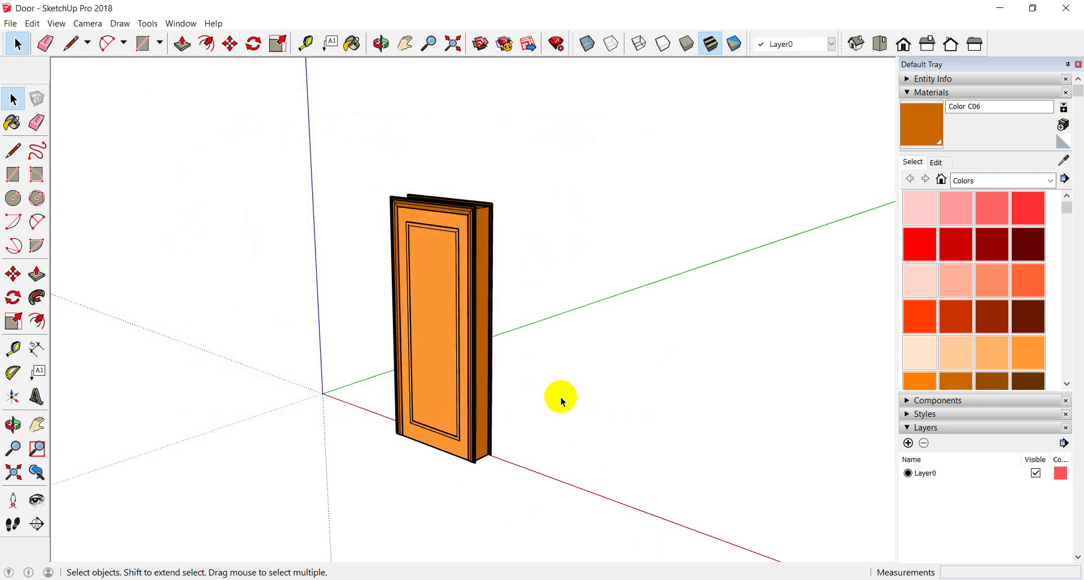